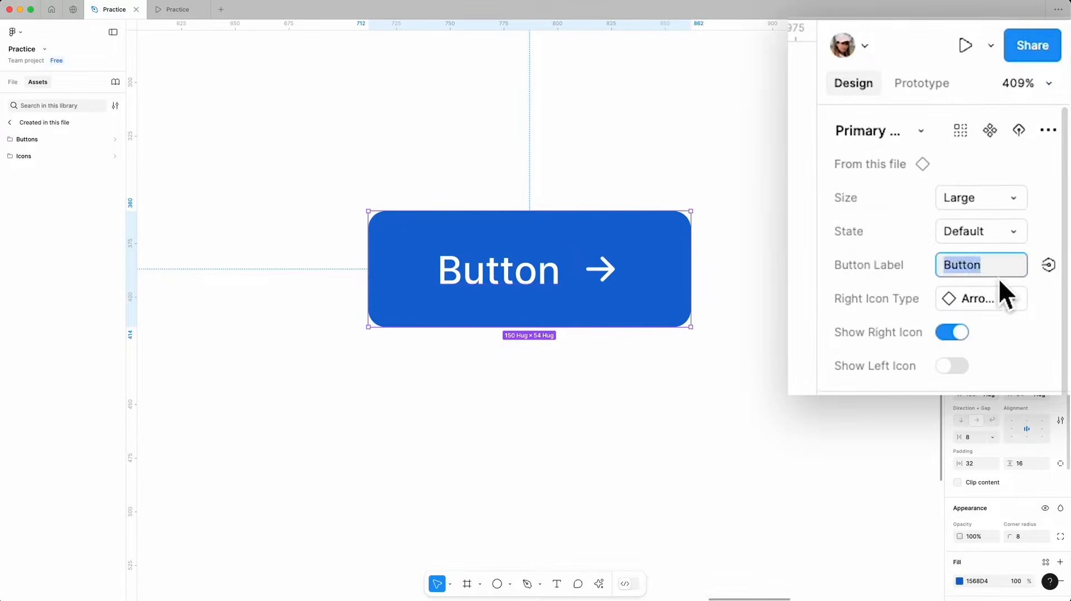
Change the label of the large primary button instance to "Sign up"
text(Sign up)
key(Return)
click(1012, 175)
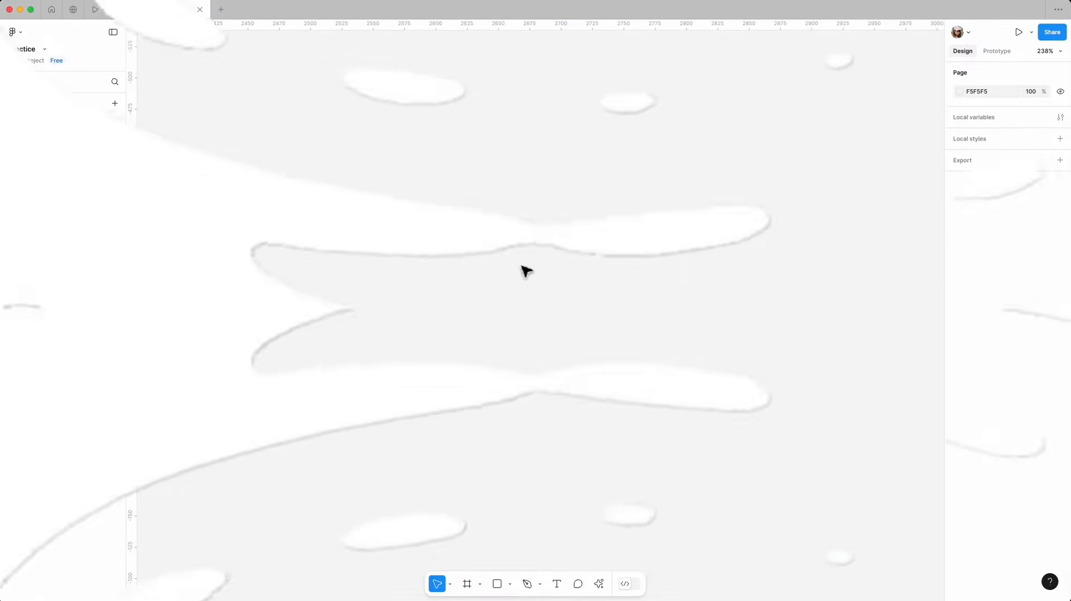
Add a text layer reading "Button" in a box about 100 × 31 and set its resizing to auto width
click(556, 585)
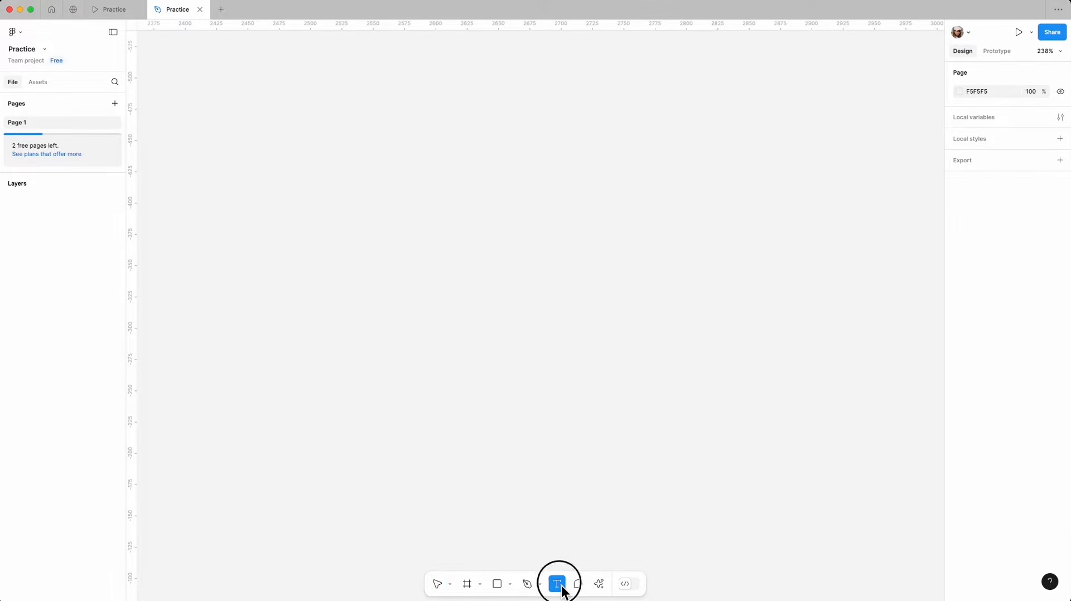
drag(457, 252, 582, 291)
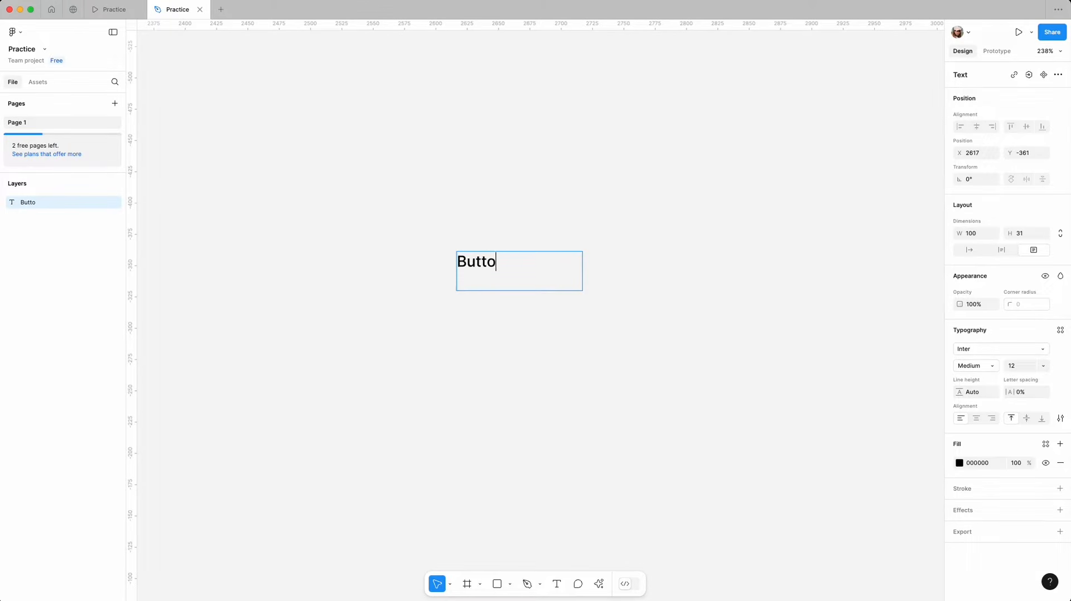
key(Escape)
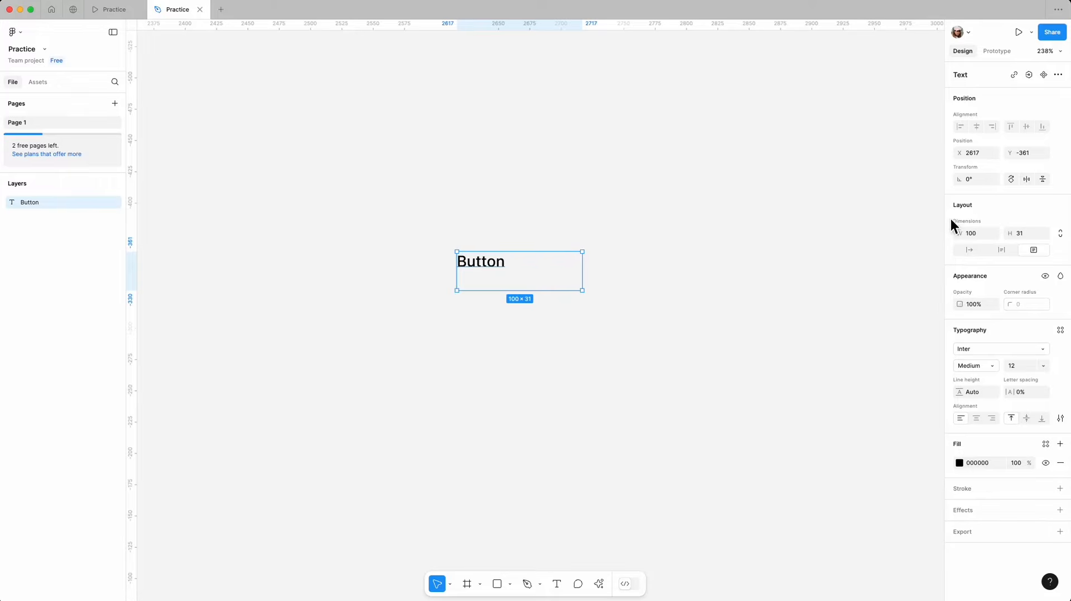
click(972, 251)
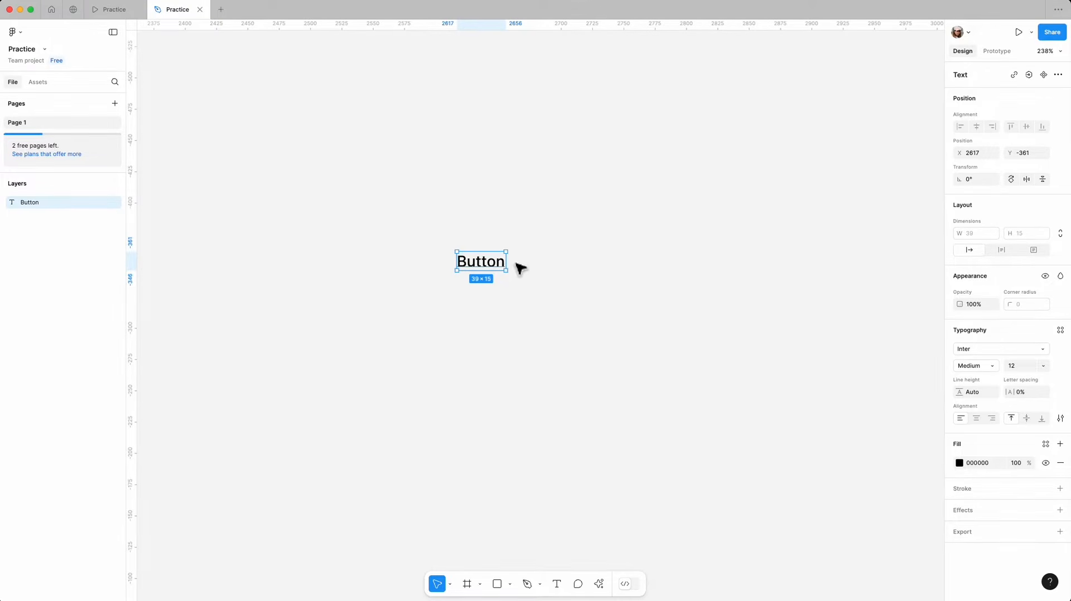
Wrap the "Button" text in an auto layout frame
click(536, 280)
click(500, 271)
click(1039, 367)
click(1040, 368)
right_click(481, 262)
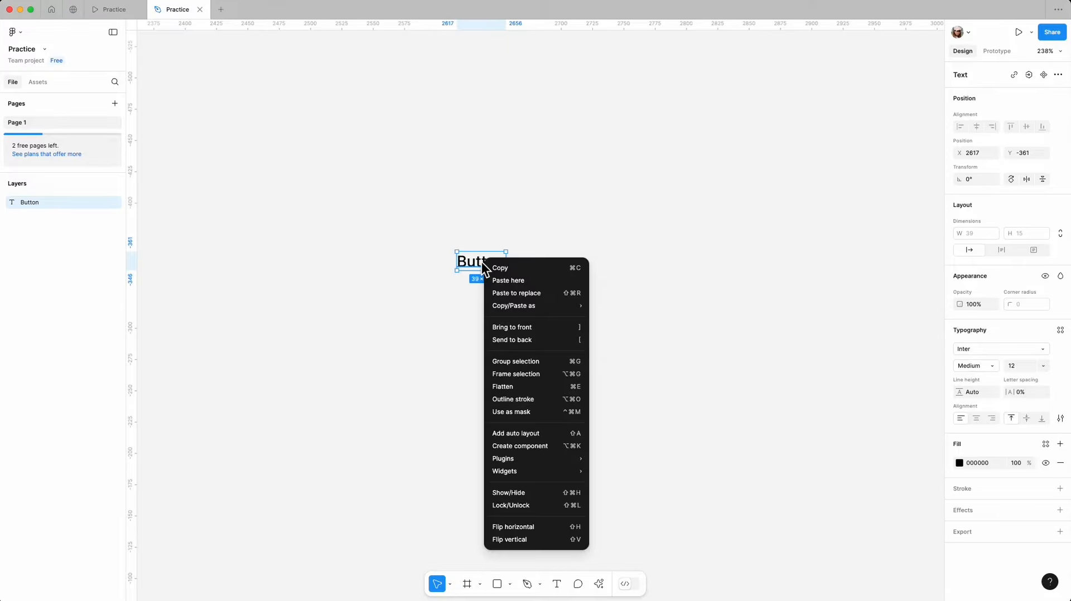
click(582, 434)
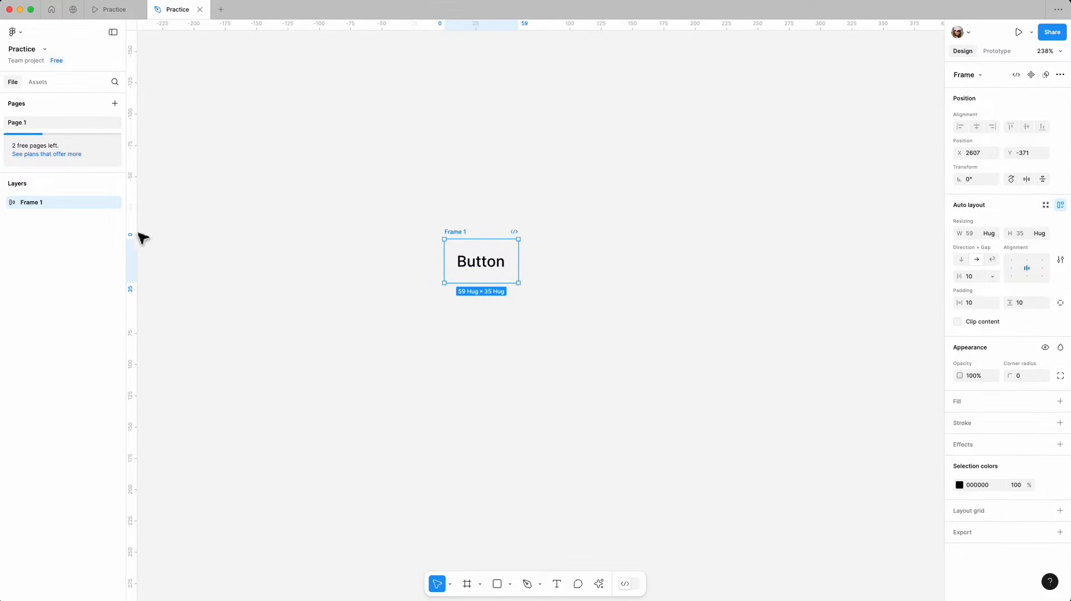
Add a fill to the auto layout frame and color it blue 1568D4
click(5, 202)
click(31, 219)
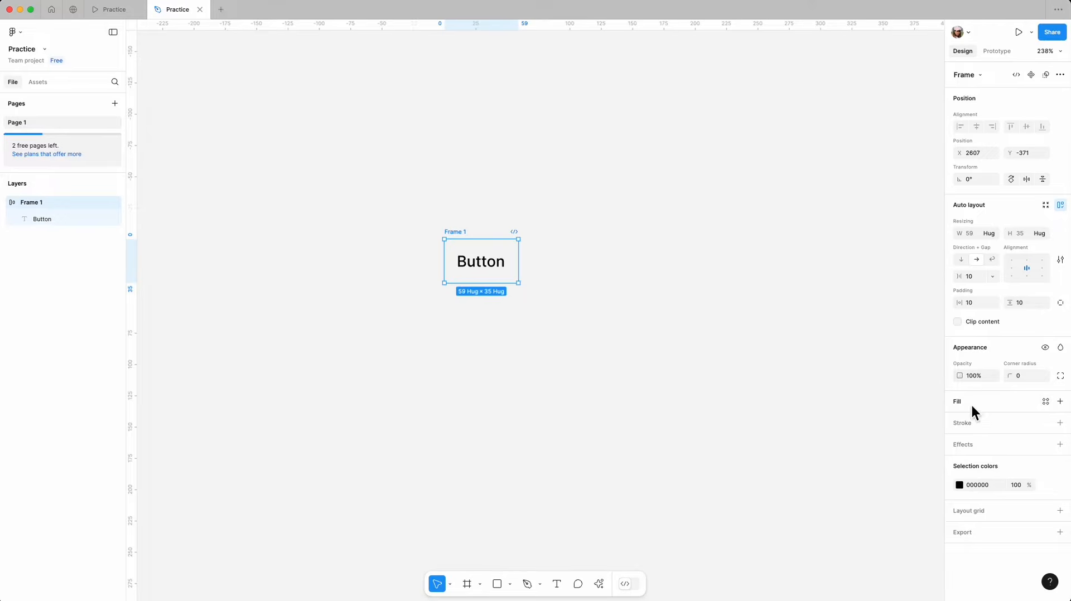
click(1061, 402)
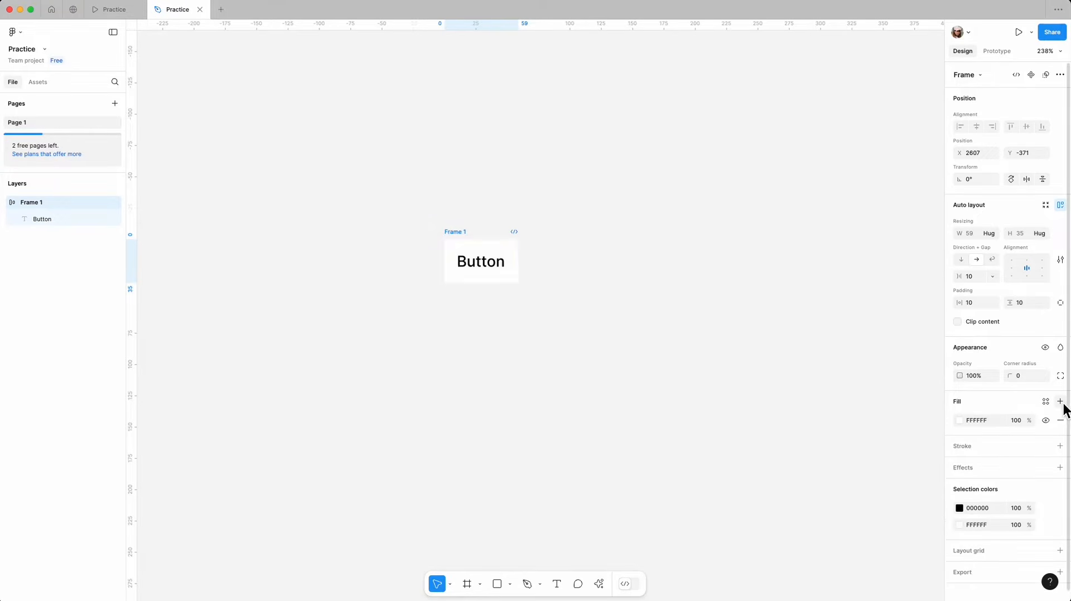
click(959, 421)
click(908, 478)
drag(909, 478, 898, 479)
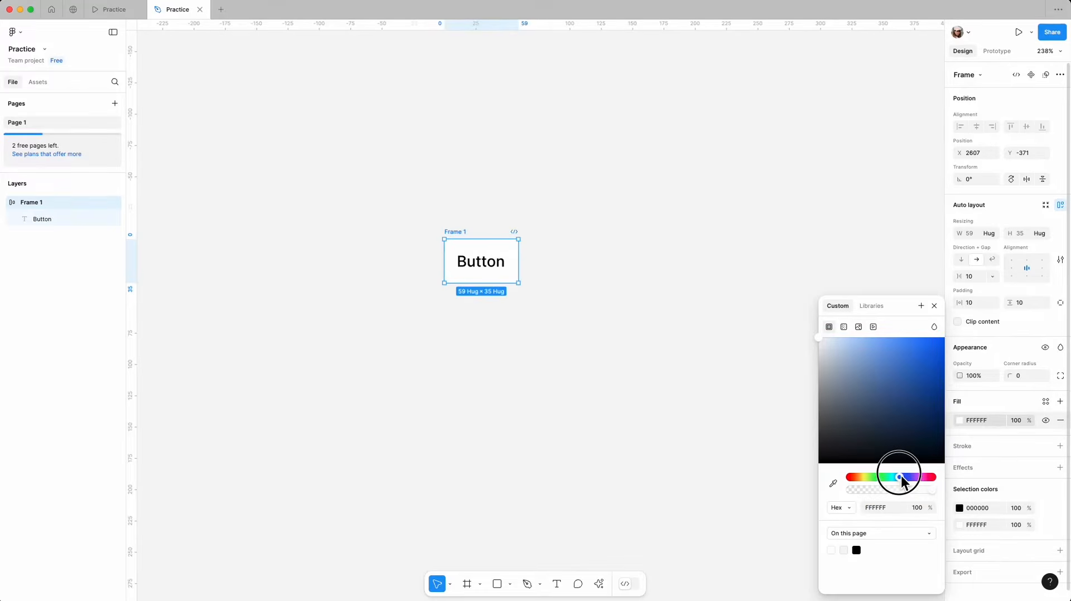
mouse_move(929, 363)
mouse_down()
mouse_move(940, 351)
mouse_move(935, 373)
mouse_up()
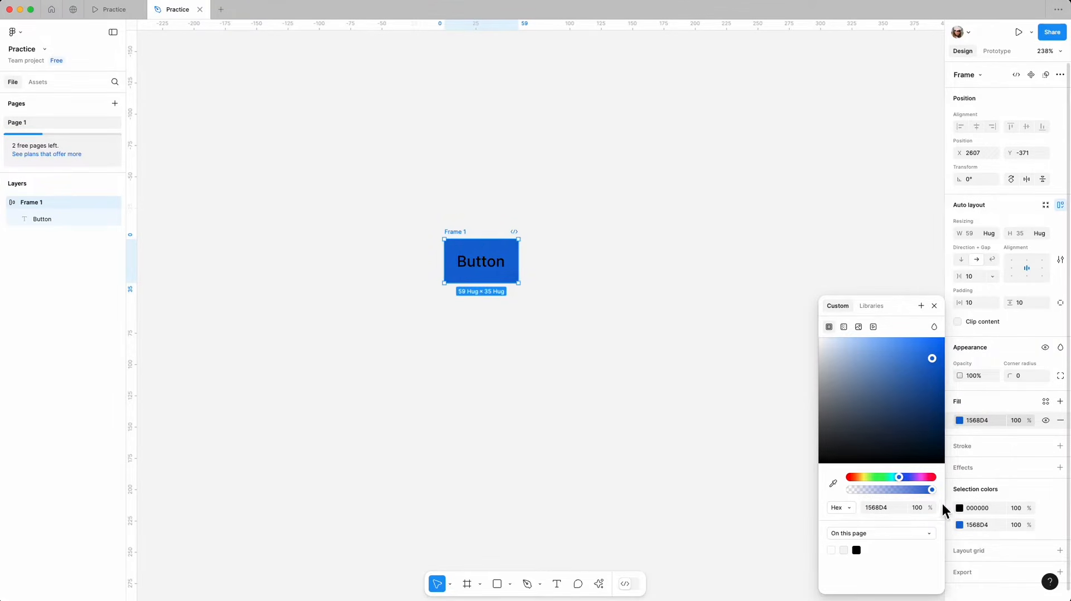
Recolor the black button text to white FFFFFF
click(959, 508)
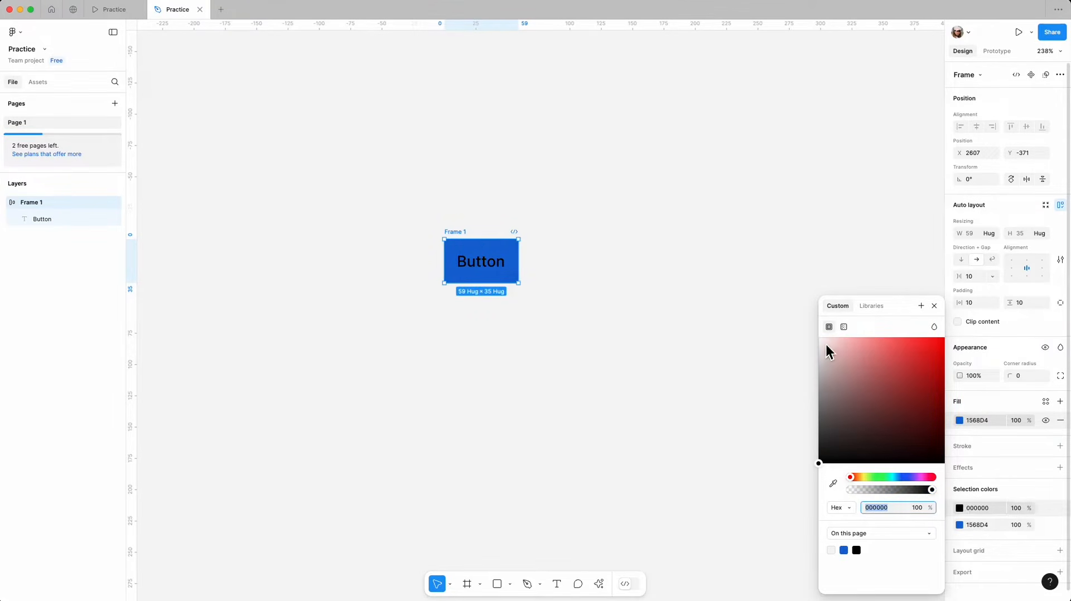
click(662, 293)
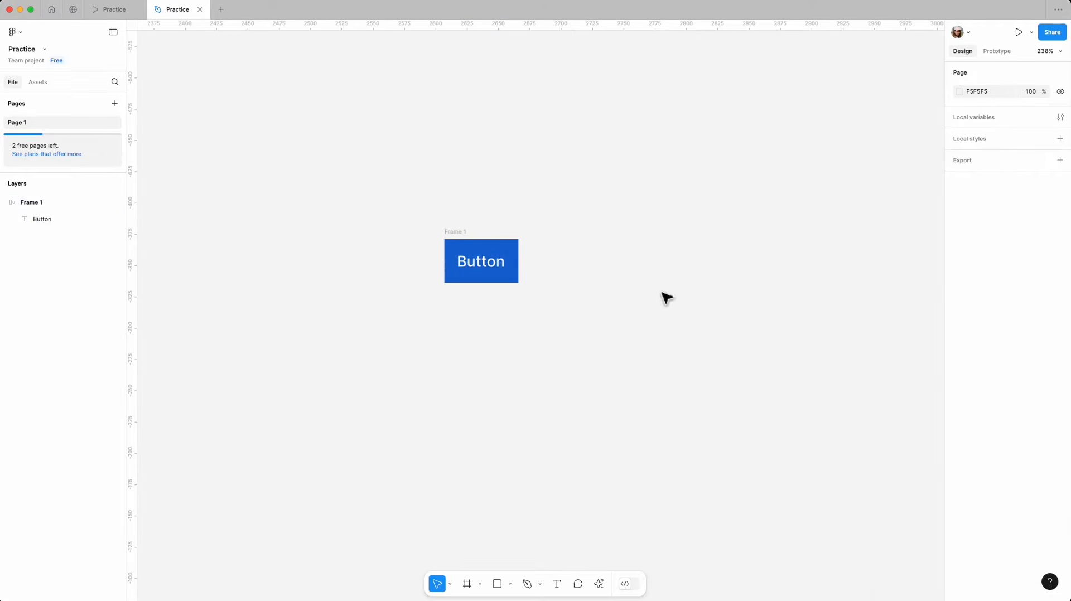
click(484, 266)
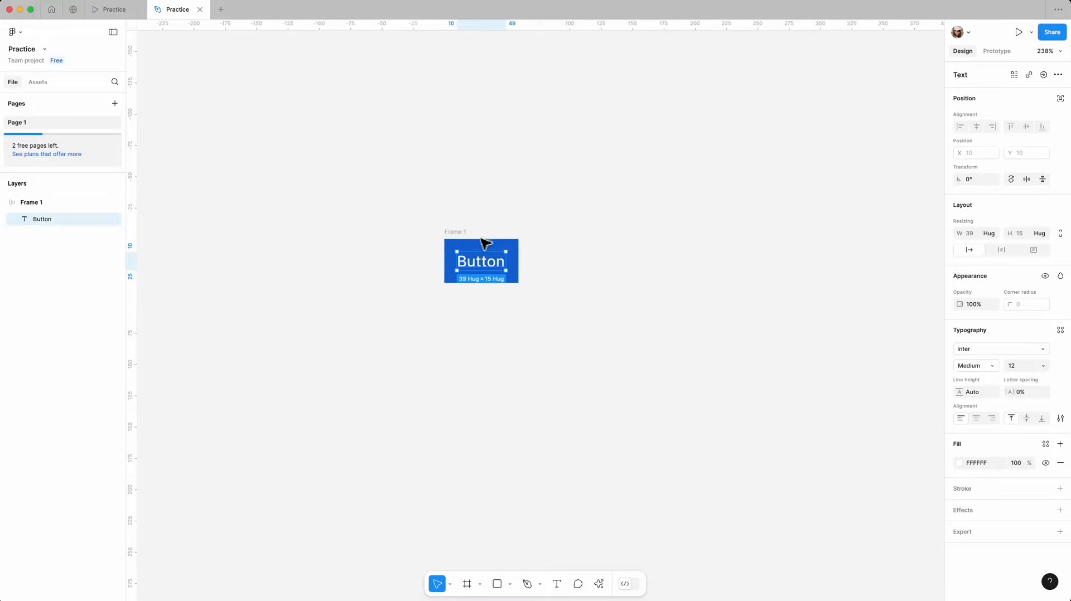
Set the button frame's corner radius to 8
click(484, 243)
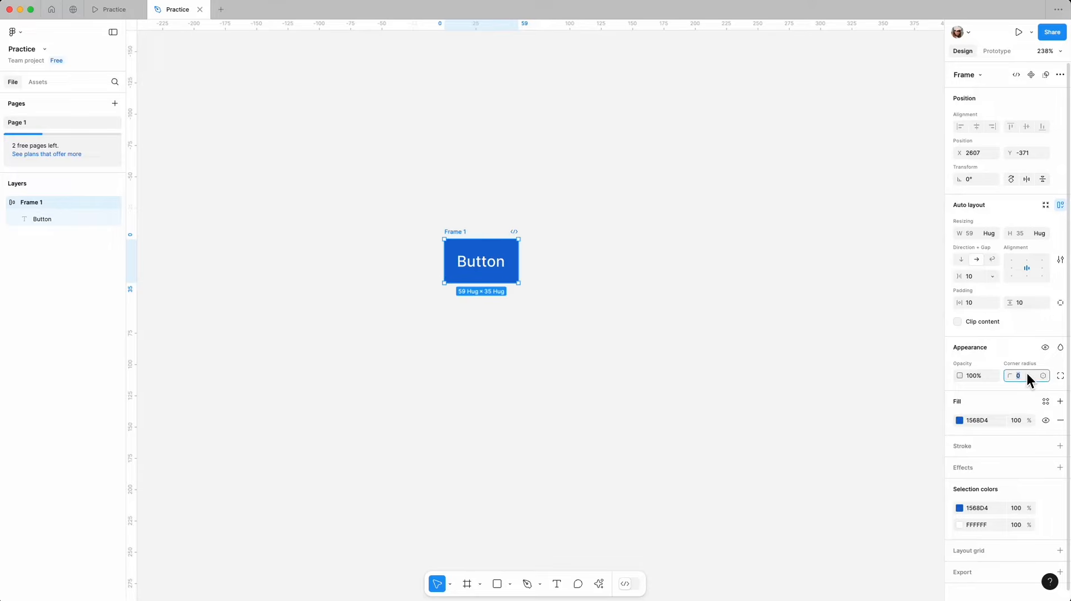
text(8)
key(Return)
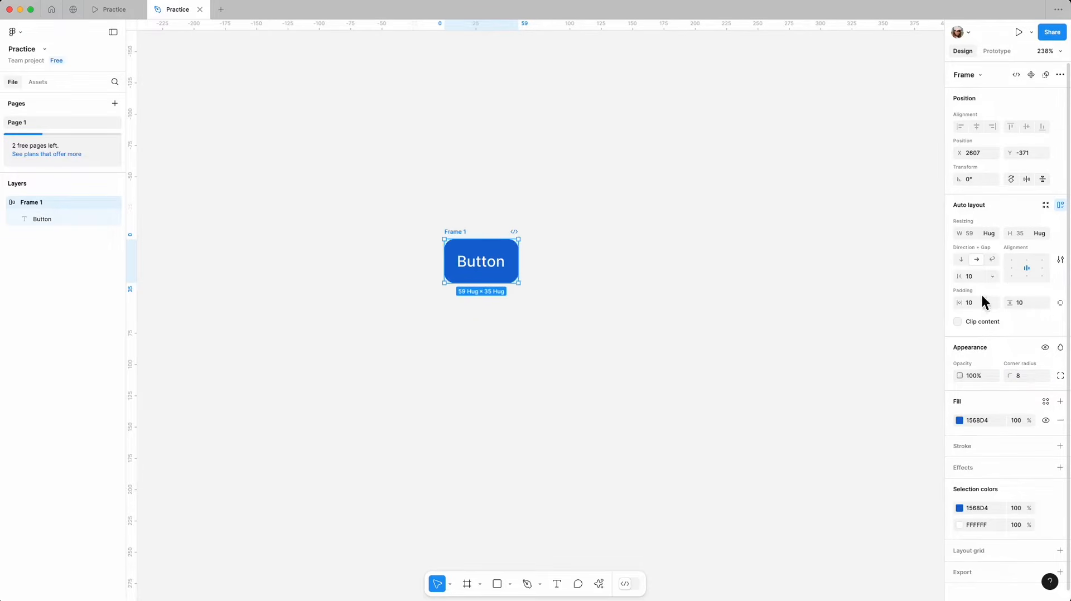
click(654, 214)
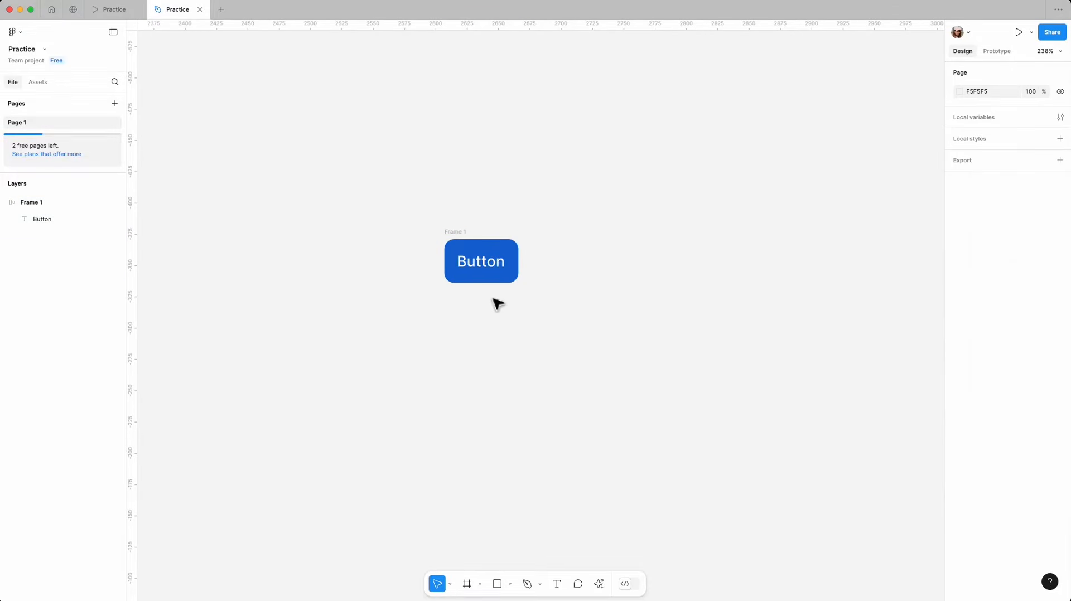
Set the button frame's vertical padding to 6 and its horizontal padding to 12
scroll(498, 304, up, 5)
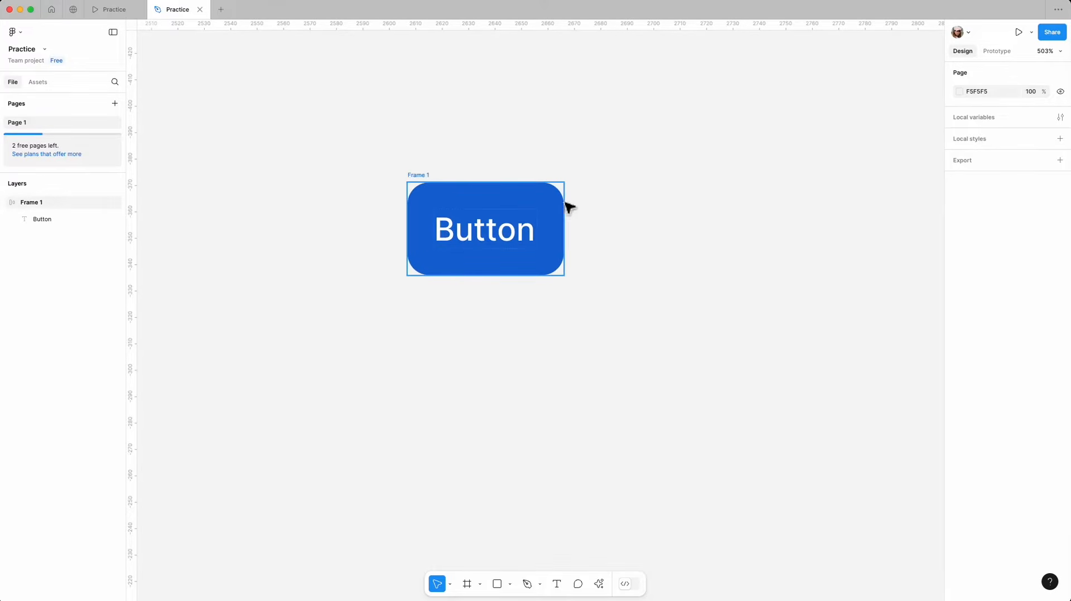
click(431, 269)
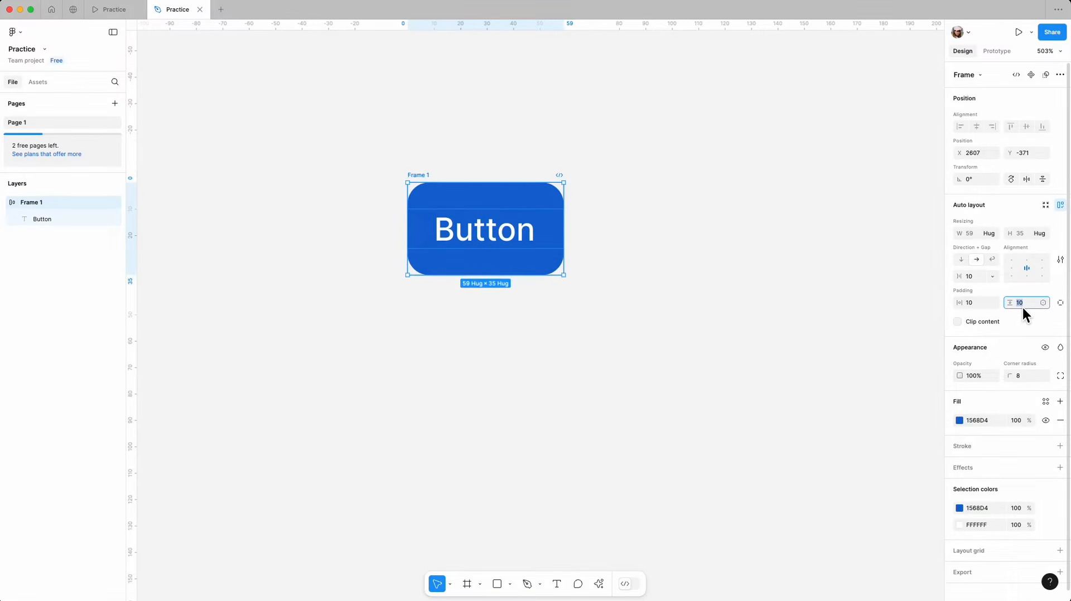
text(6)
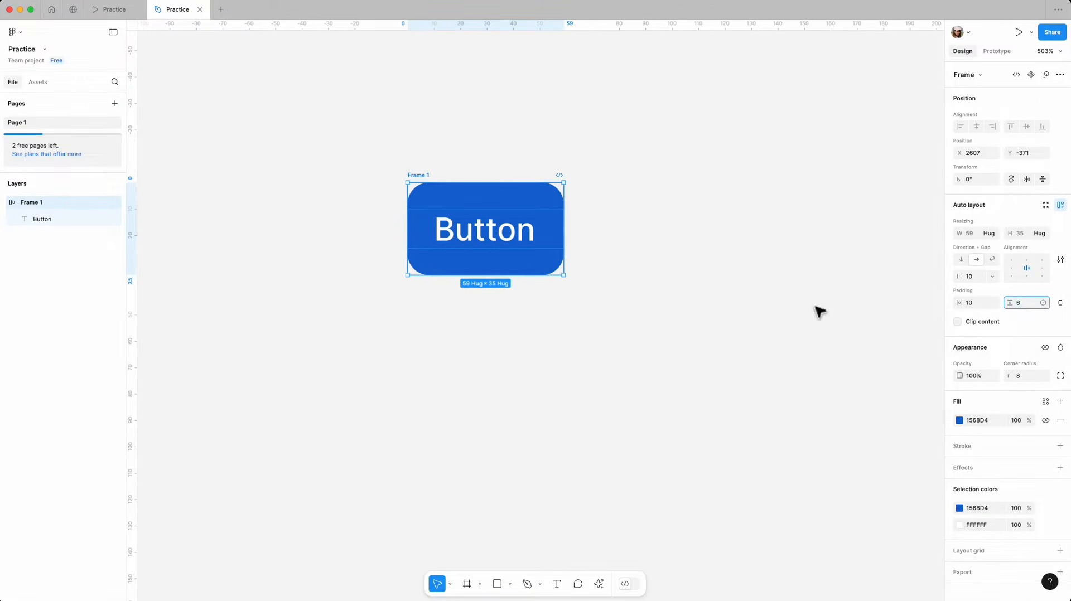
click(791, 311)
click(558, 227)
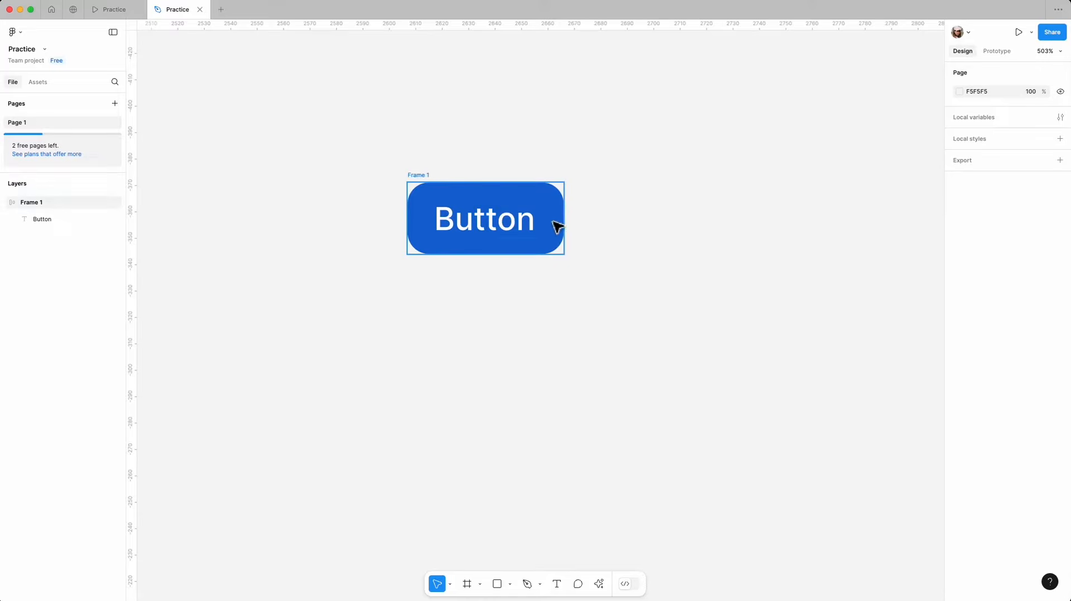
click(972, 306)
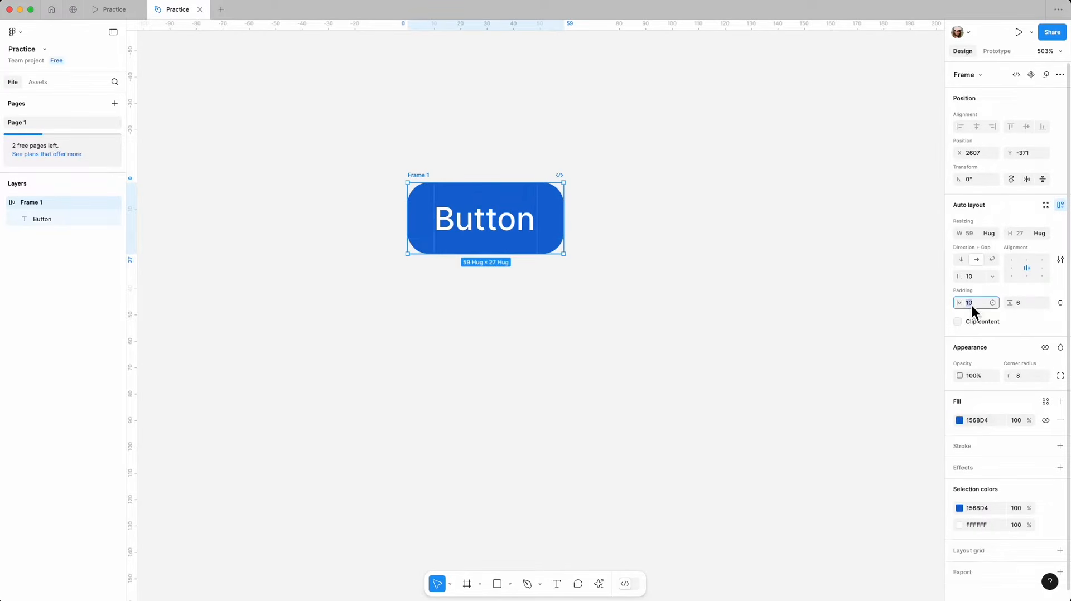
text(12)
key(Return)
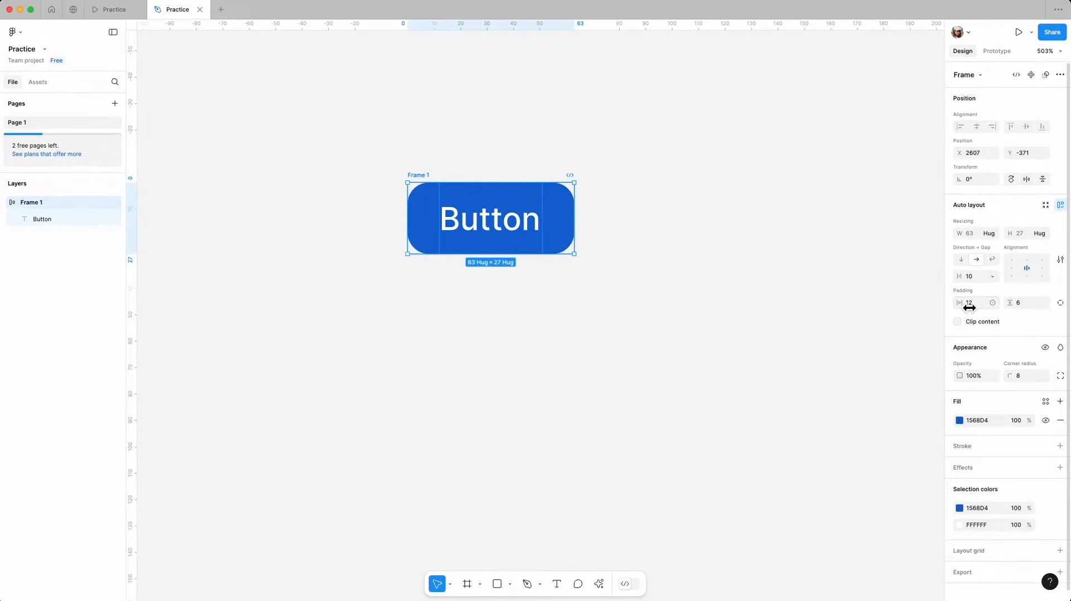
click(653, 305)
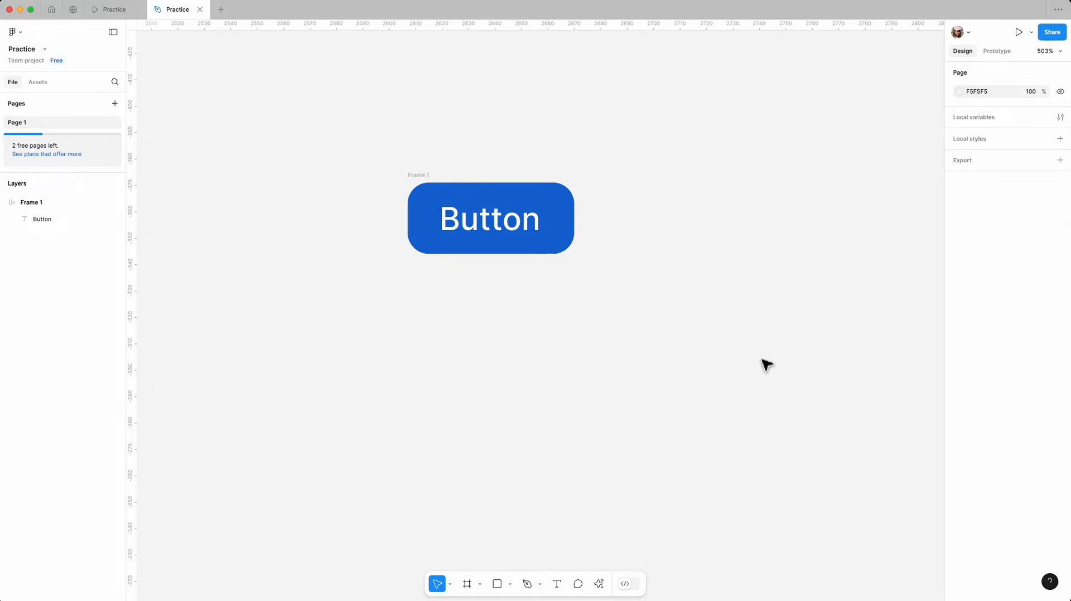
Draw a 16 × 16 circle on the empty canvas near the button, with a black inside stroke of weight 1 and no fill
scroll(792, 365, down, 5)
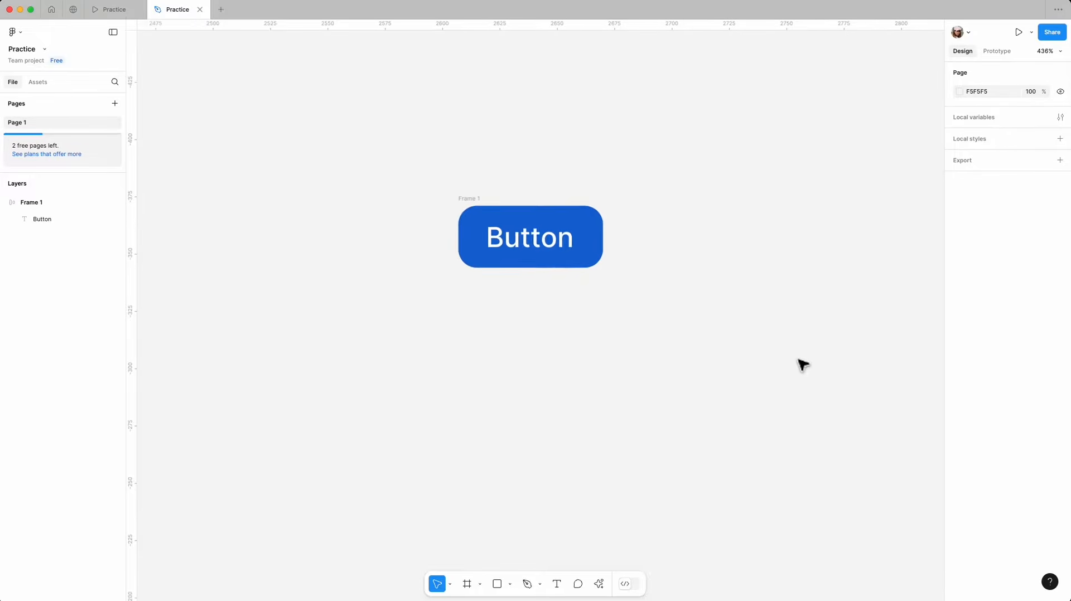
scroll(802, 365, down, 4)
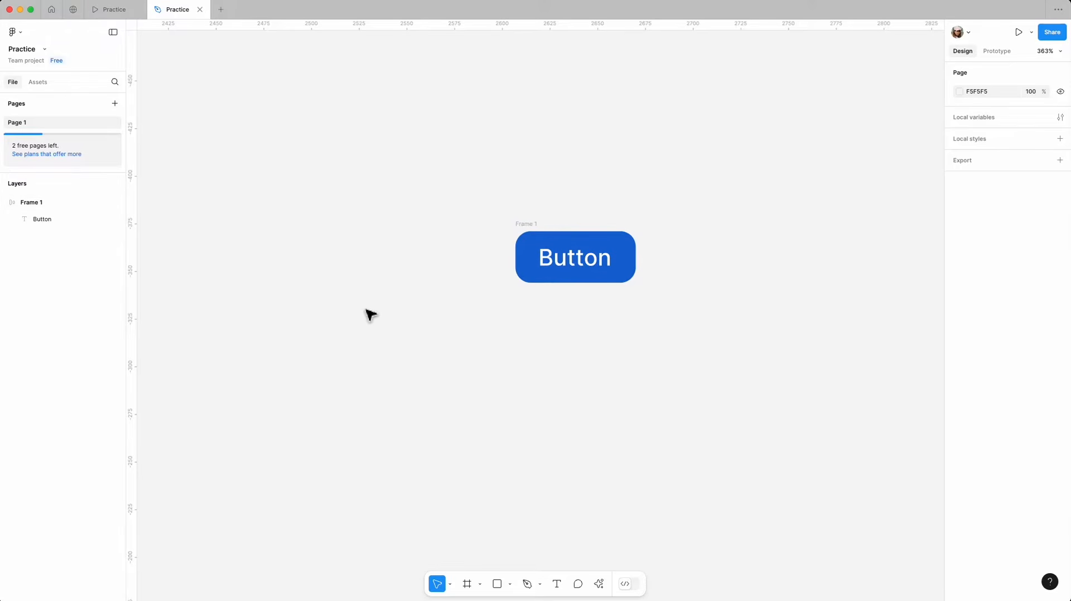
click(510, 584)
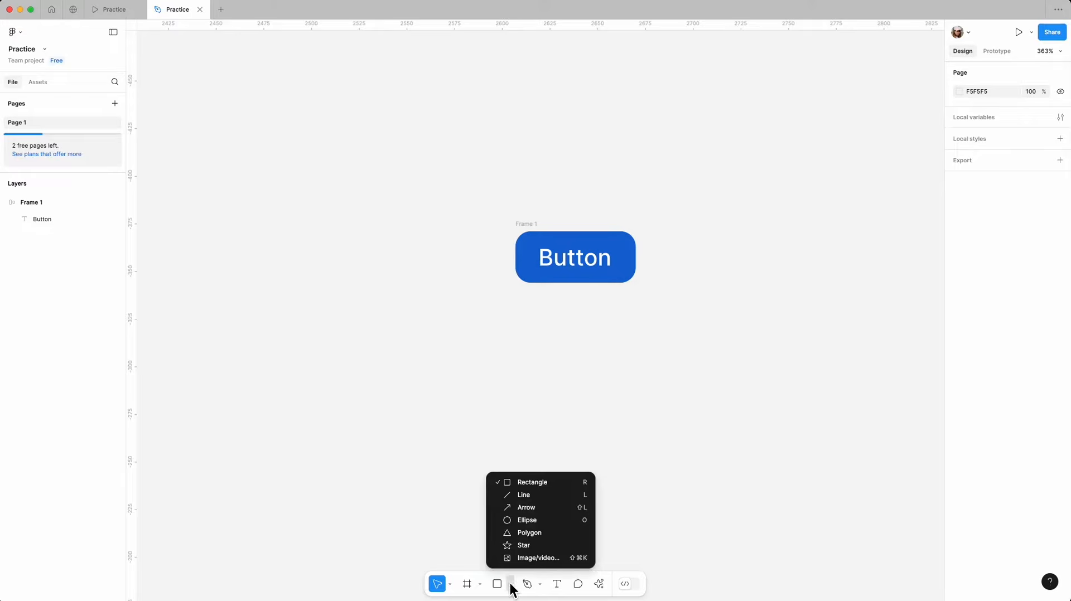
click(514, 526)
drag(410, 357, 440, 386)
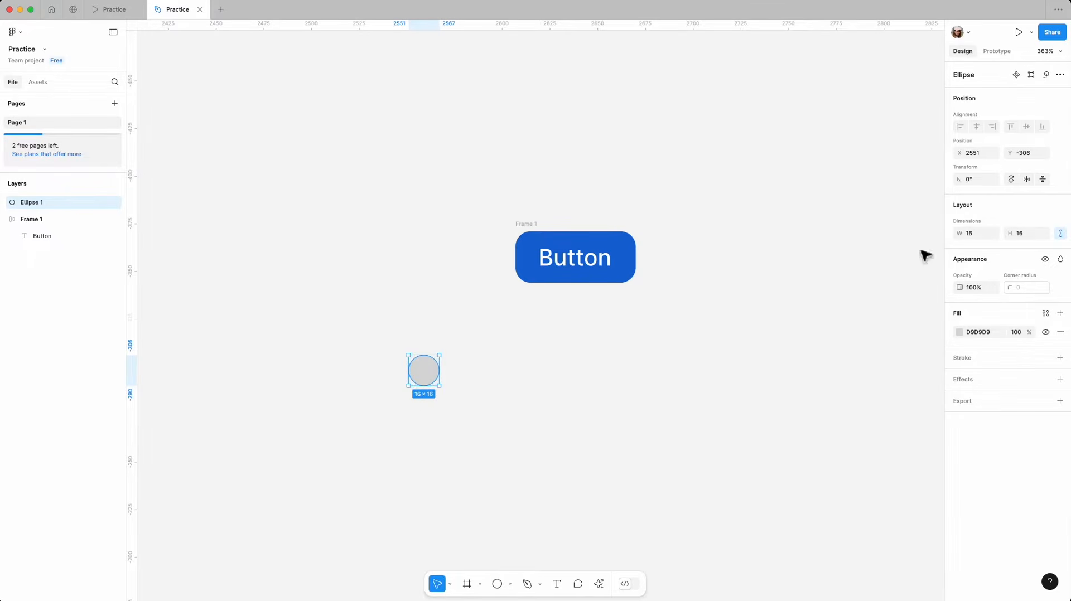
click(1060, 358)
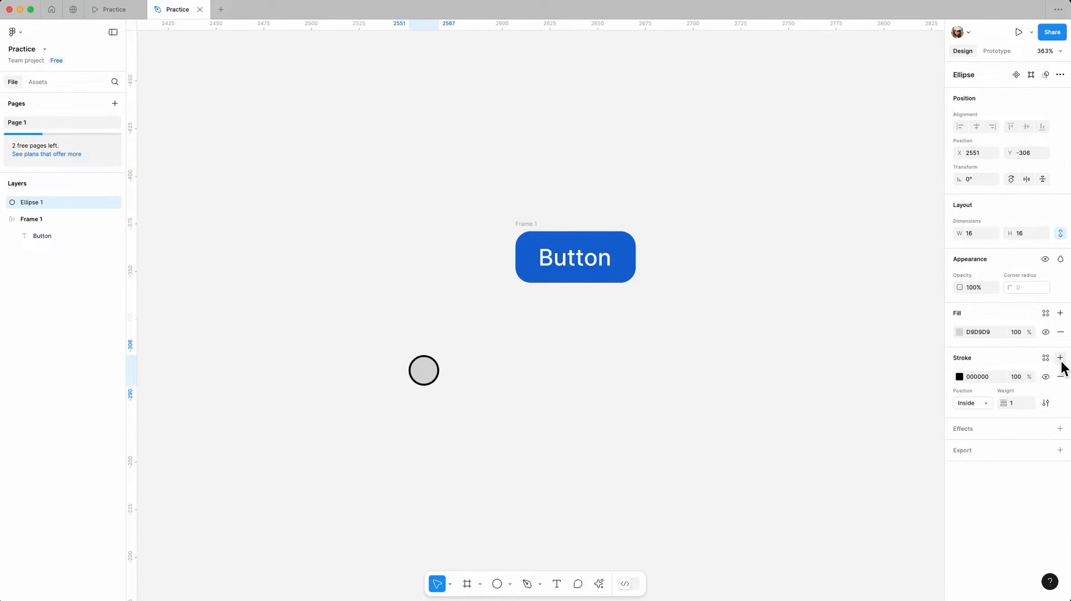
click(1060, 333)
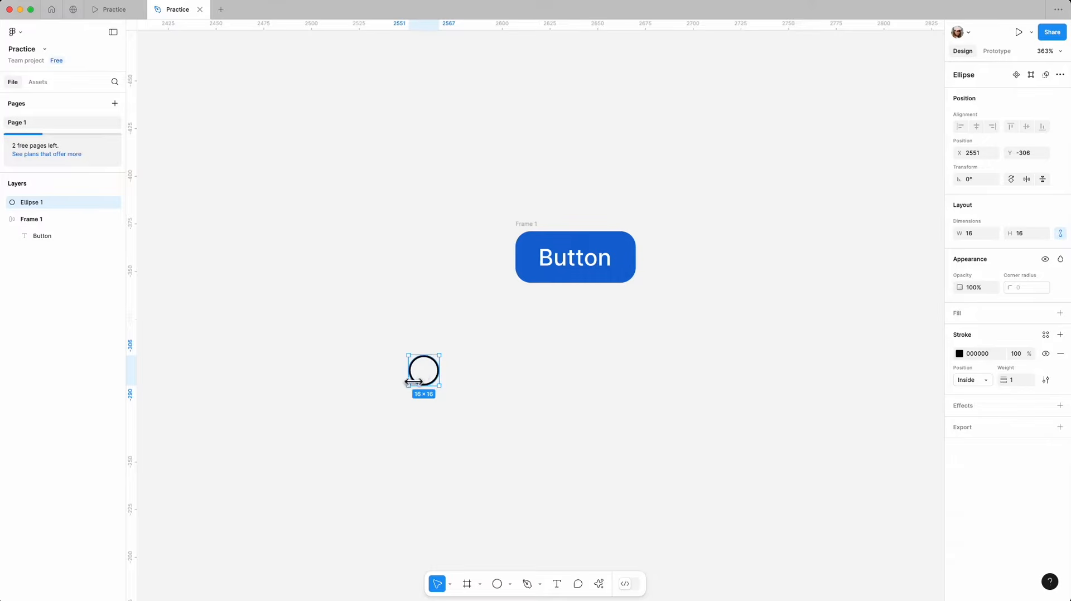
Enclose the circle in its own frame and set the frame's size to 20 × 20
scroll(421, 374, up, 5)
right_click(433, 363)
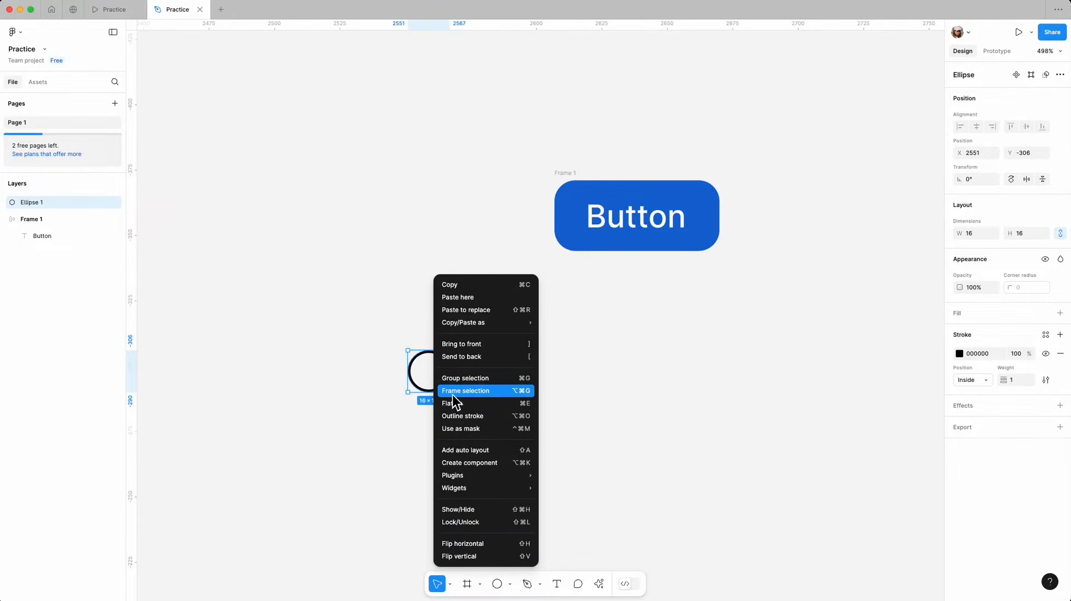
click(506, 393)
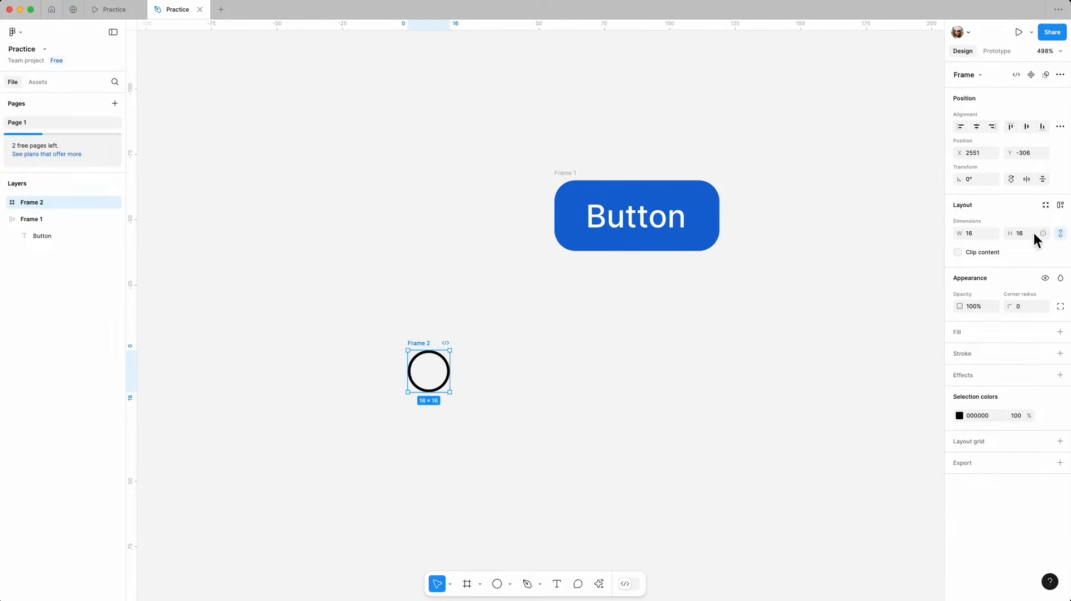
click(1031, 234)
key(Return)
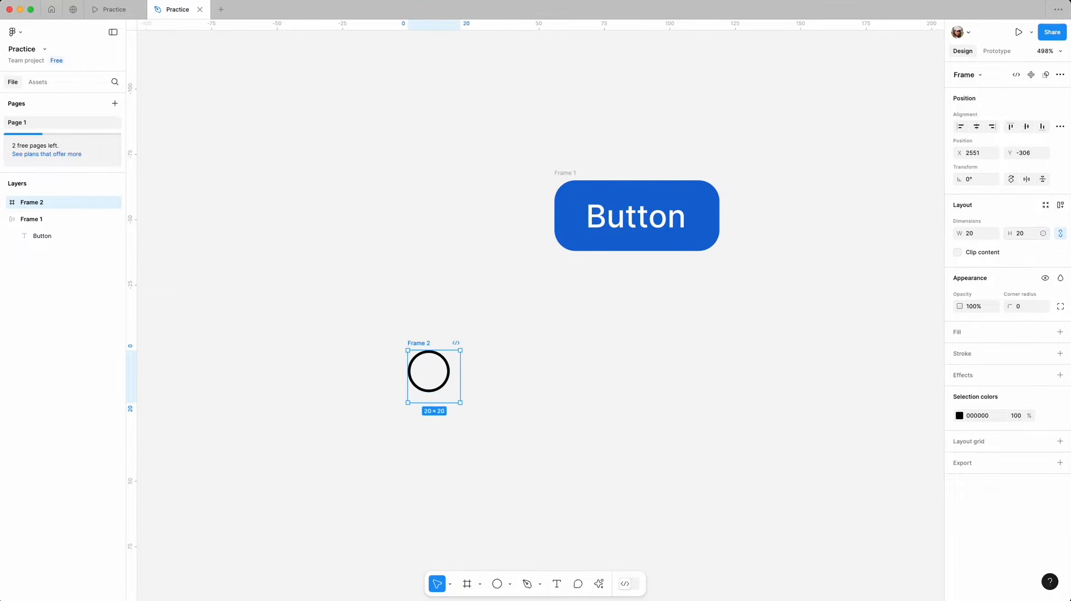
Center the circle horizontally and vertically inside its 20 × 20 frame
click(446, 367)
click(445, 365)
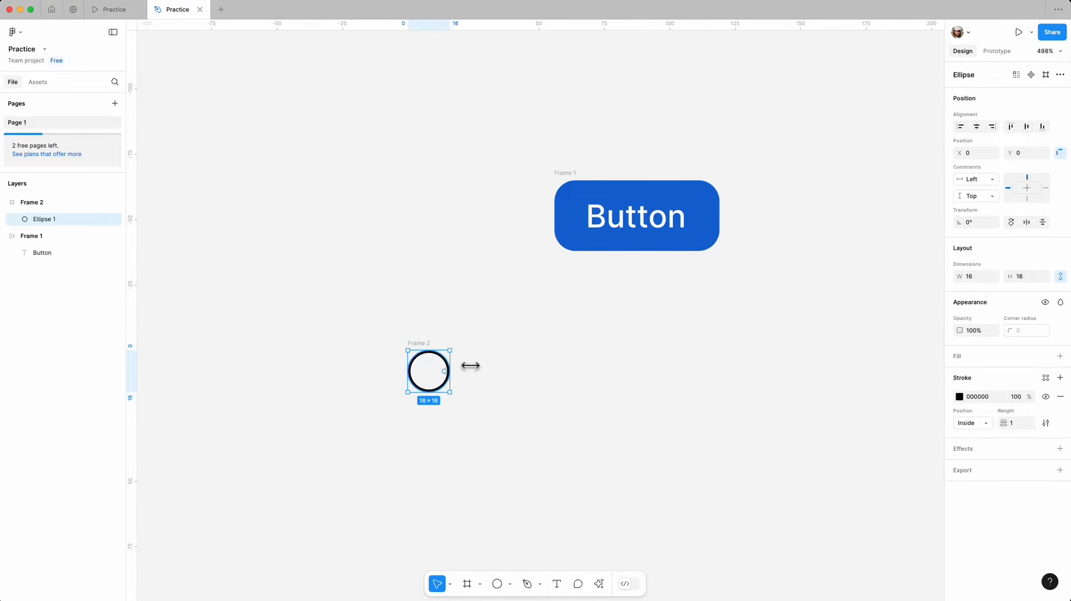
click(976, 129)
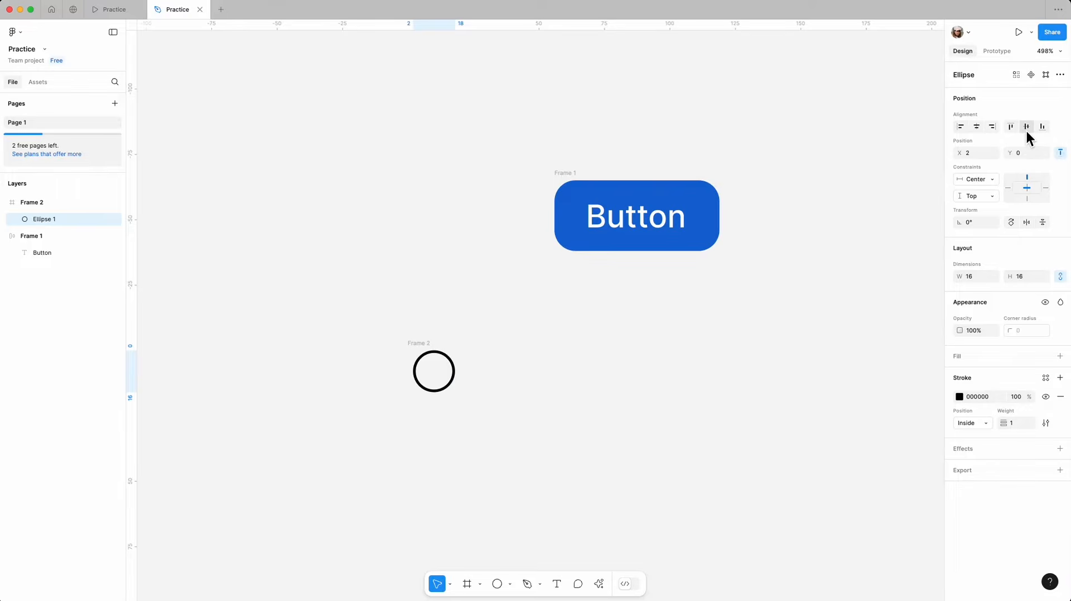
click(1027, 128)
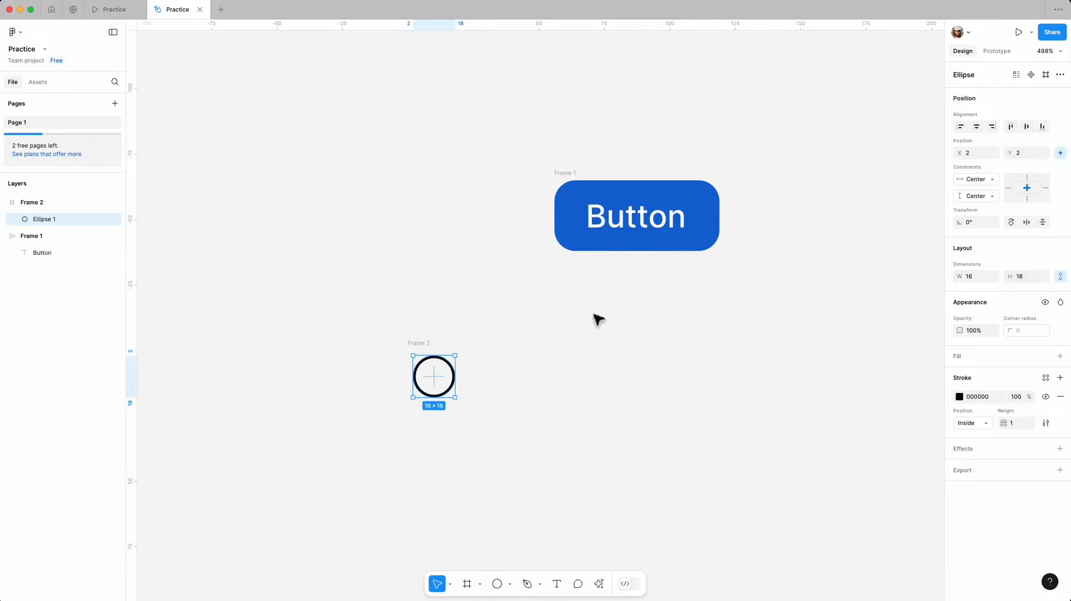
Rename the circle's frame to Icon/IconHolder
click(422, 342)
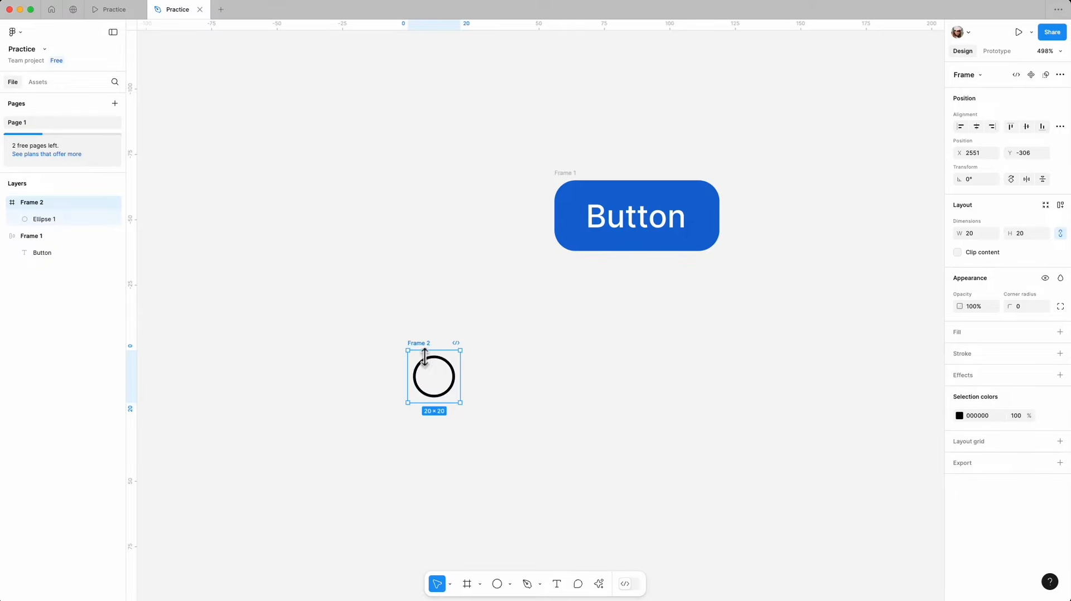
scroll(419, 349, up, 5)
double_click(415, 346)
text(Ico)
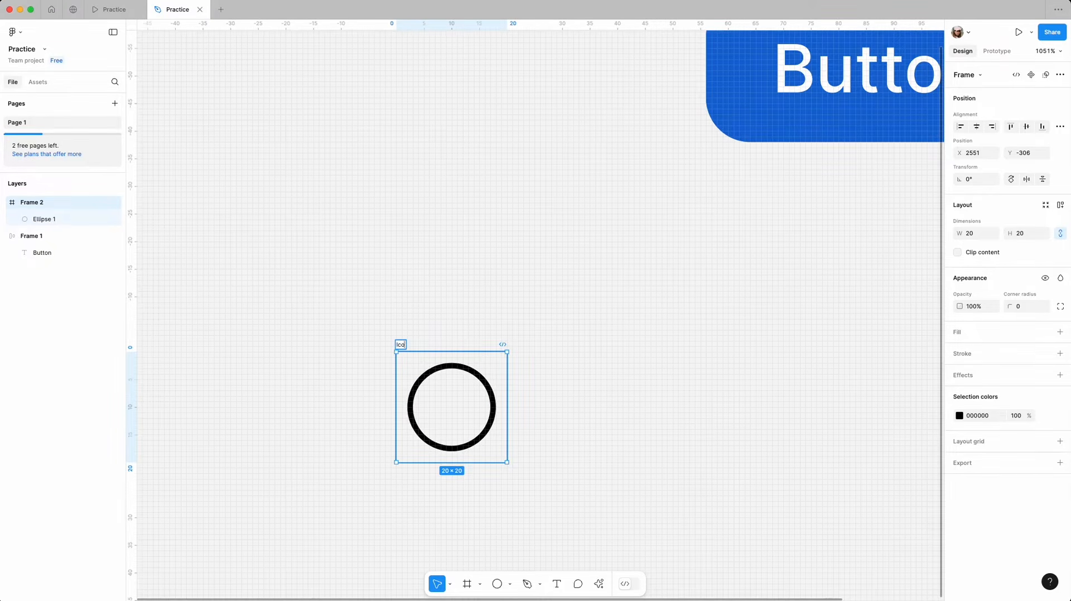
text(n/IconHolder)
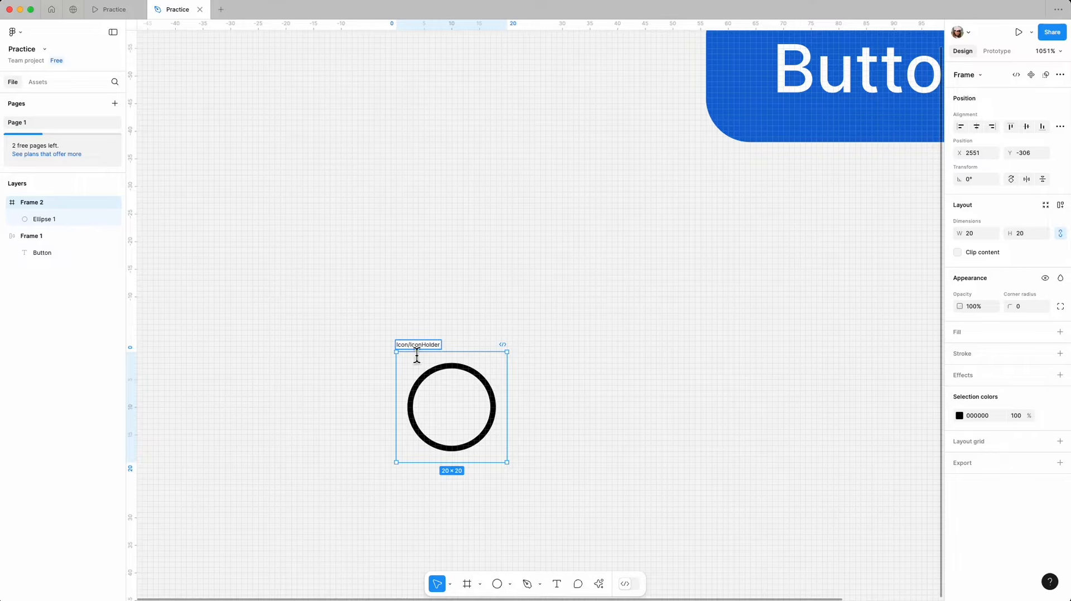
click(417, 360)
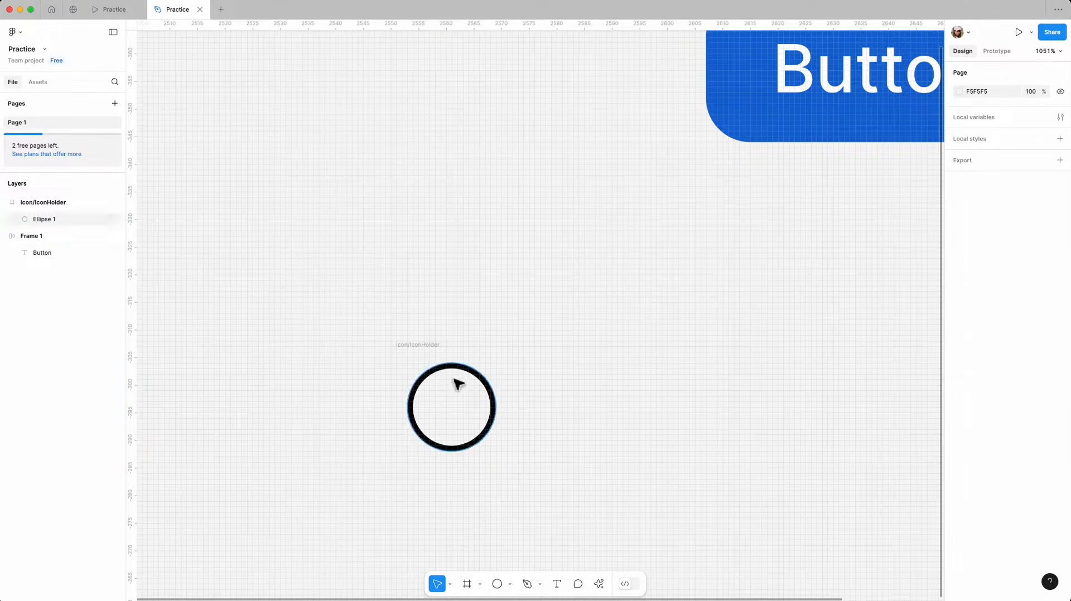
Convert the Icon/IconHolder frame into a component and move it farther away from the button to X 2400
click(426, 351)
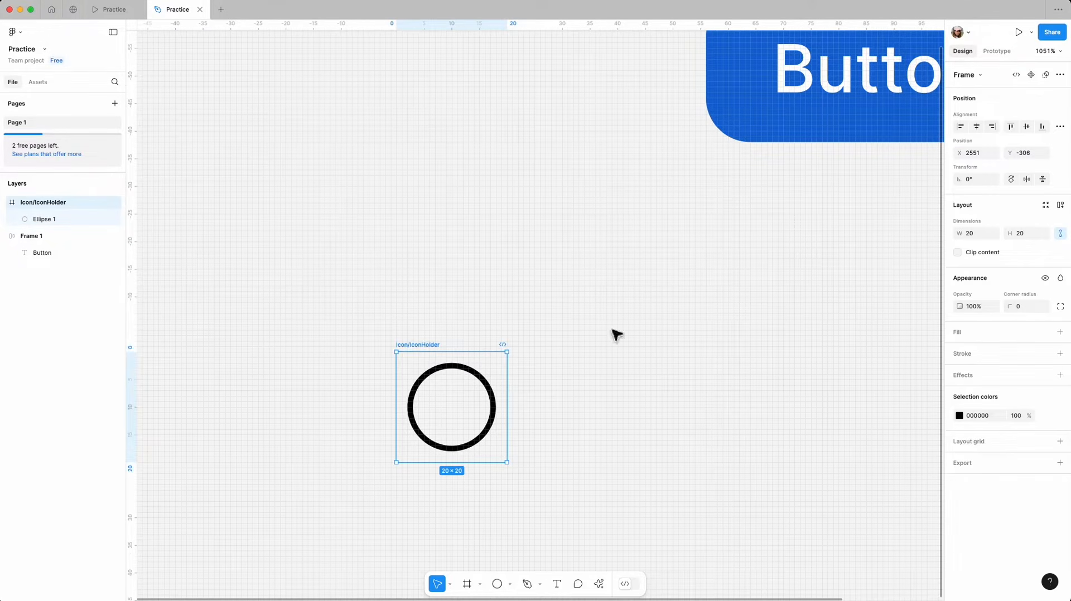
click(1033, 75)
scroll(555, 343, down, 5)
drag(504, 341, 408, 349)
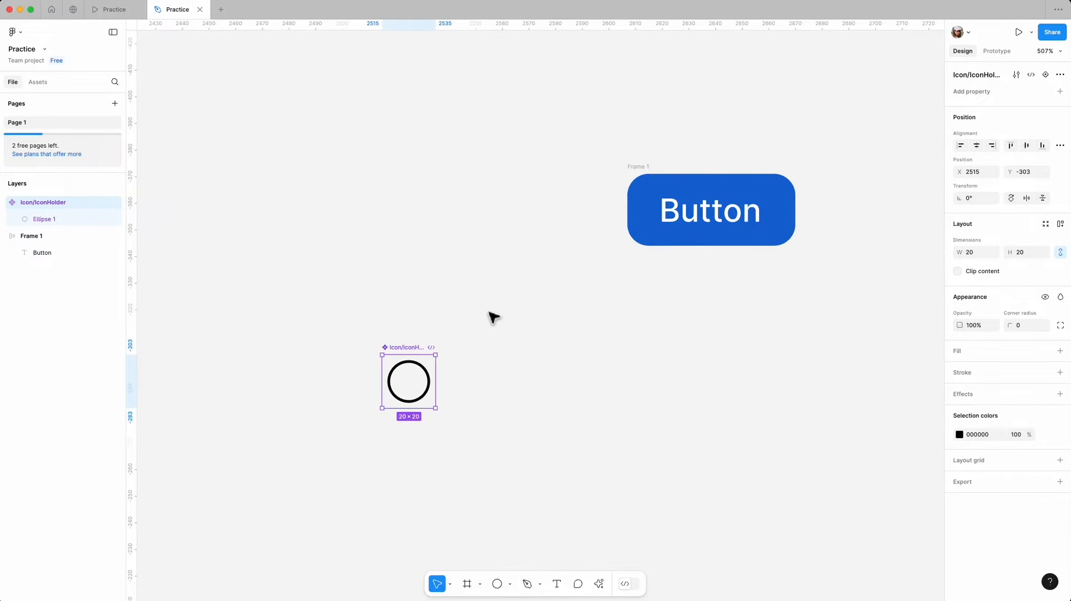
scroll(546, 290, down, 2)
drag(446, 336, 230, 336)
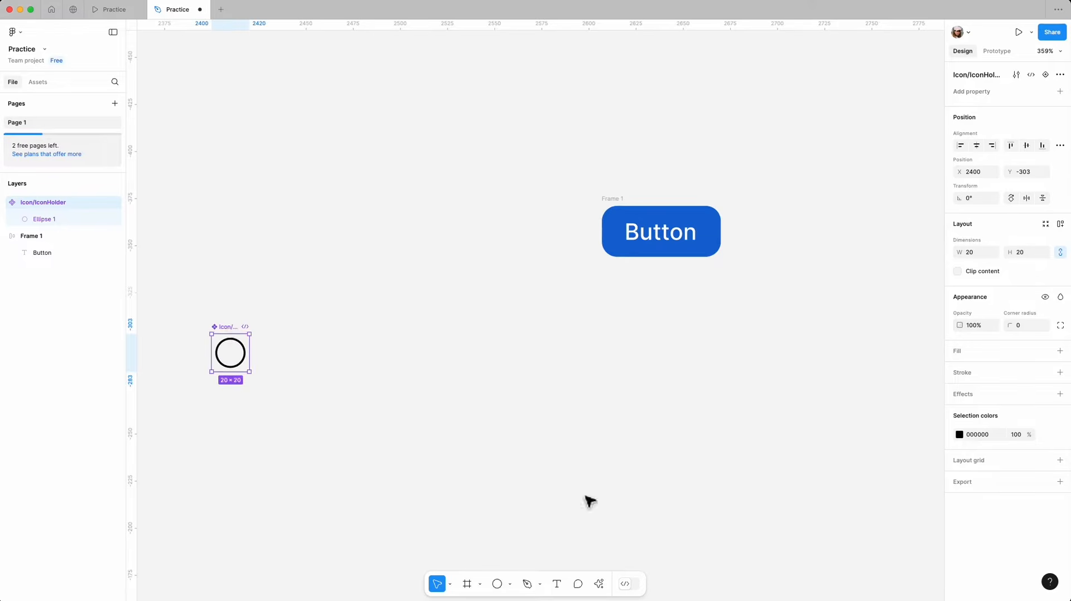
Draw a section about 187 × 134 below the icon component and move the component into its upper-left area
scroll(592, 491, down, 2)
click(481, 584)
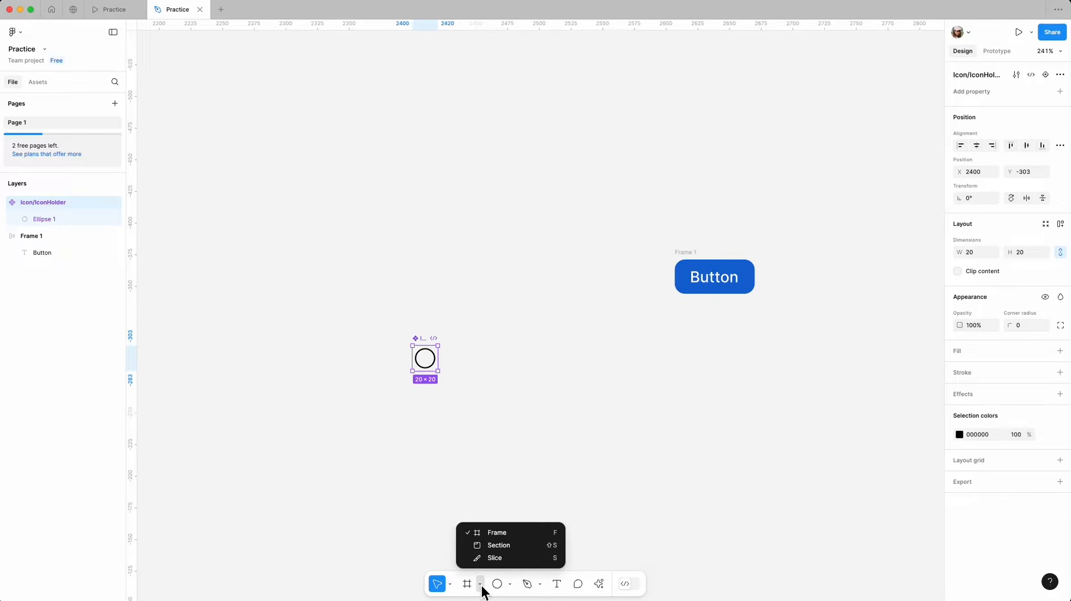
click(499, 545)
scroll(374, 354, down, 3)
mouse_move(336, 328)
mouse_down()
mouse_move(550, 456)
mouse_move(584, 504)
mouse_move(574, 496)
mouse_up()
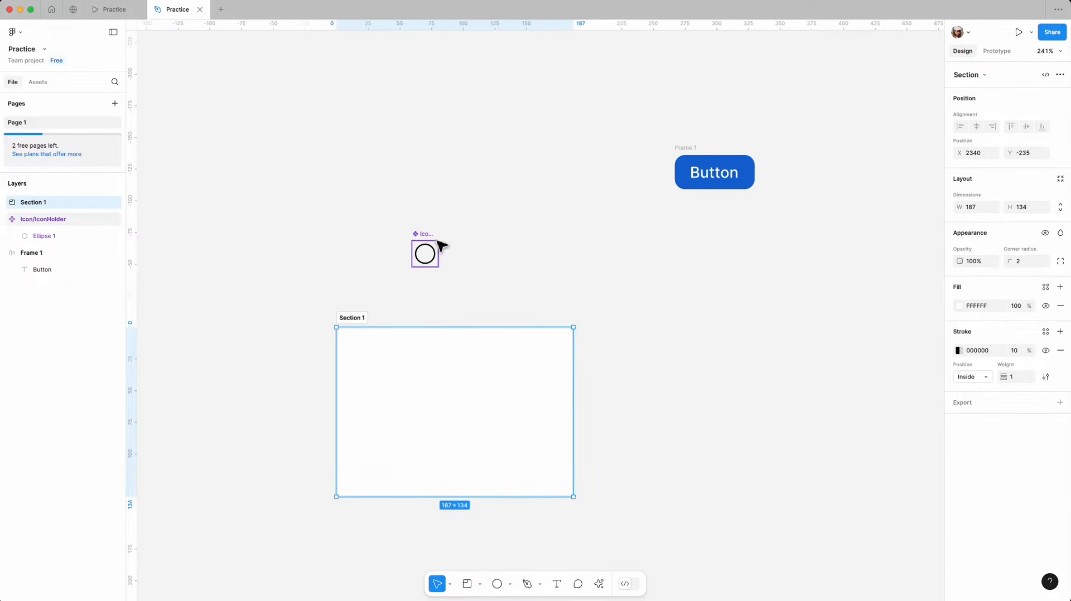
drag(426, 246, 379, 357)
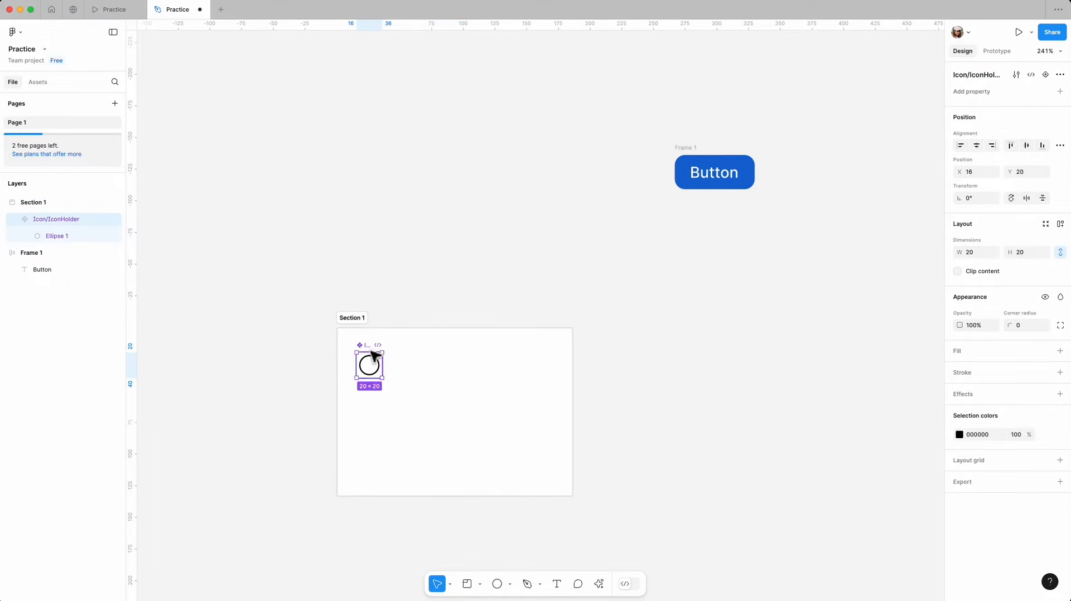
Rename the section containing the icon component to Icons
click(358, 321)
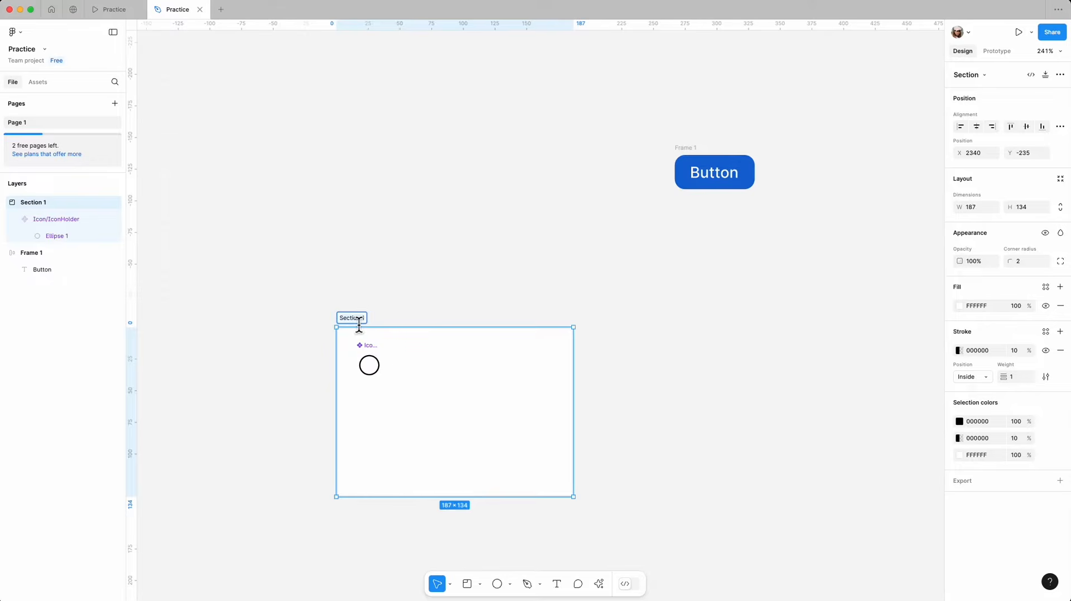
key(BackSpace)
click(444, 287)
scroll(358, 382, up, 5)
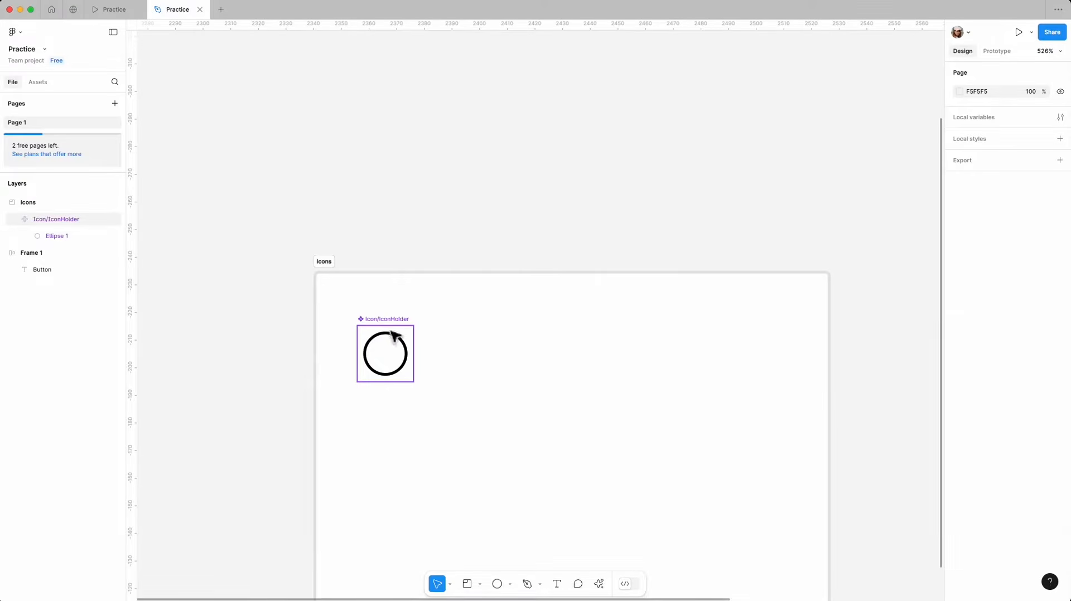
scroll(240, 383, down, 5)
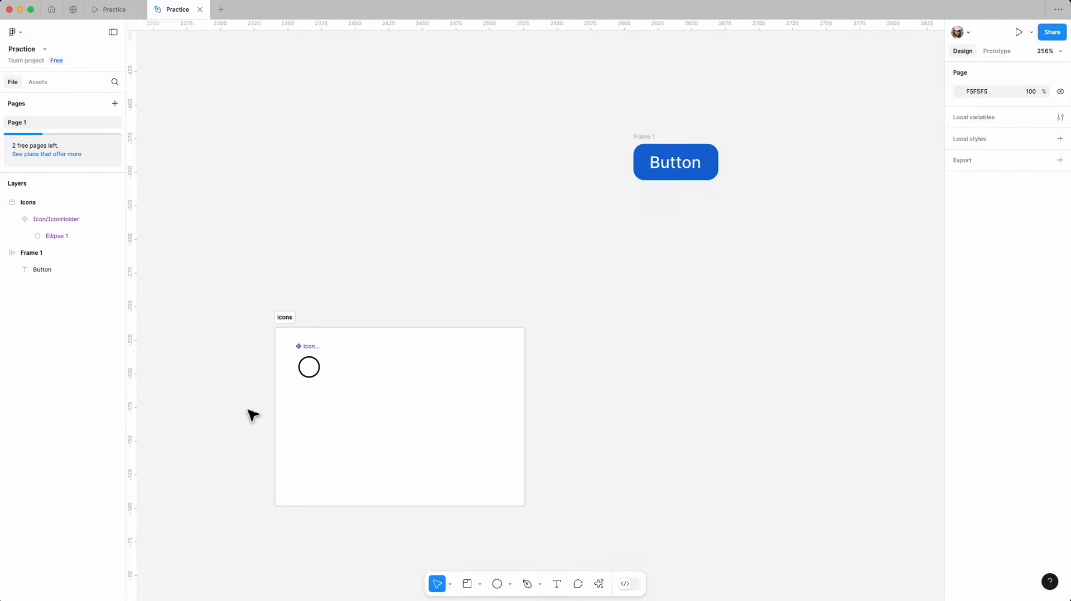
Insert an IconHolder instance from the file's own components and place it inside the button frame, after the label
click(44, 88)
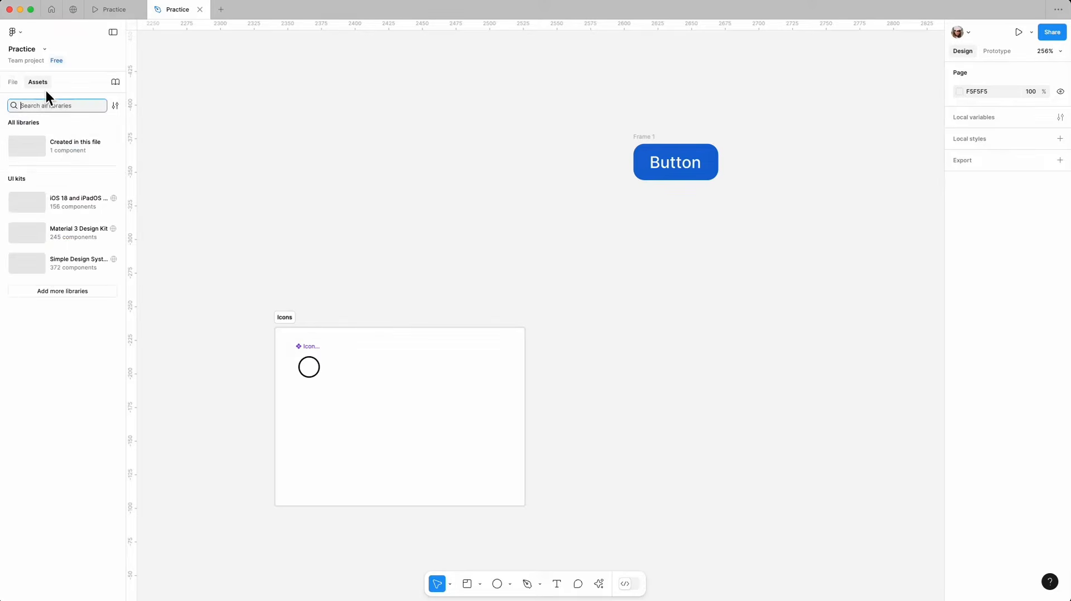
click(58, 148)
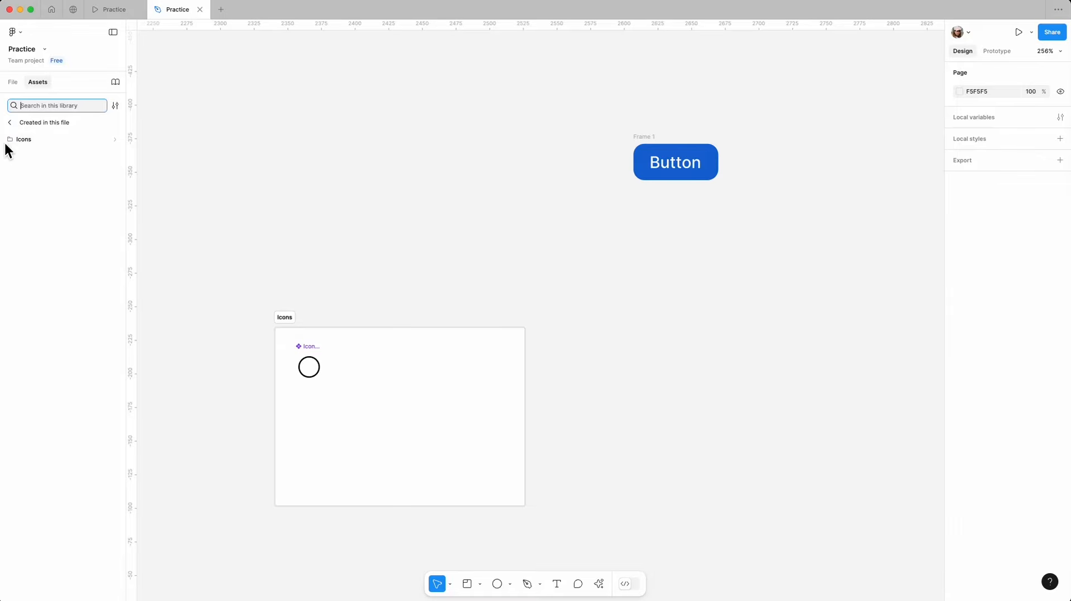
click(56, 143)
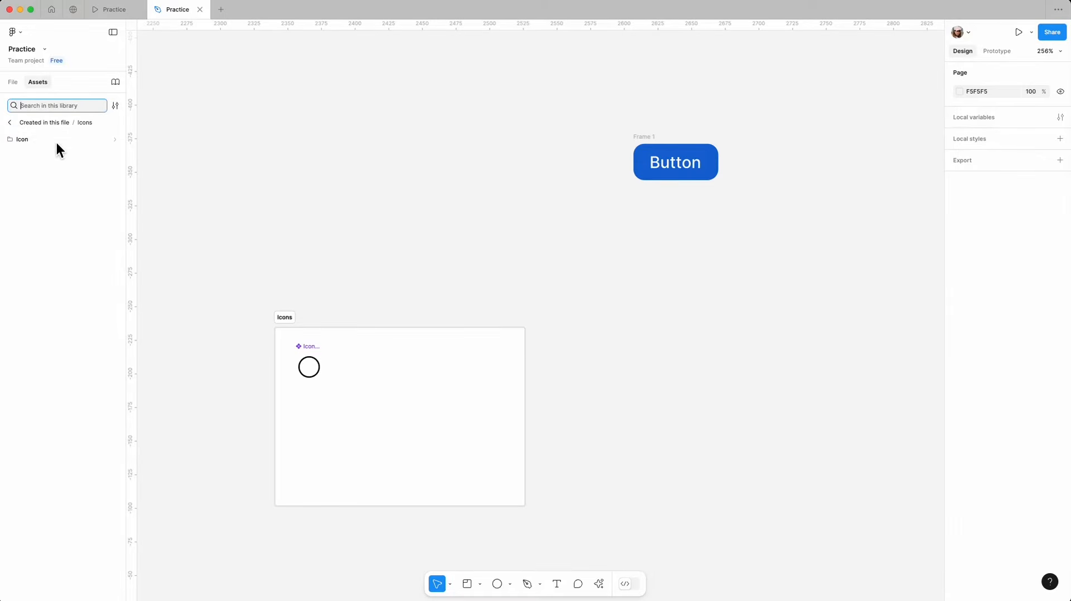
click(118, 144)
drag(25, 150, 602, 233)
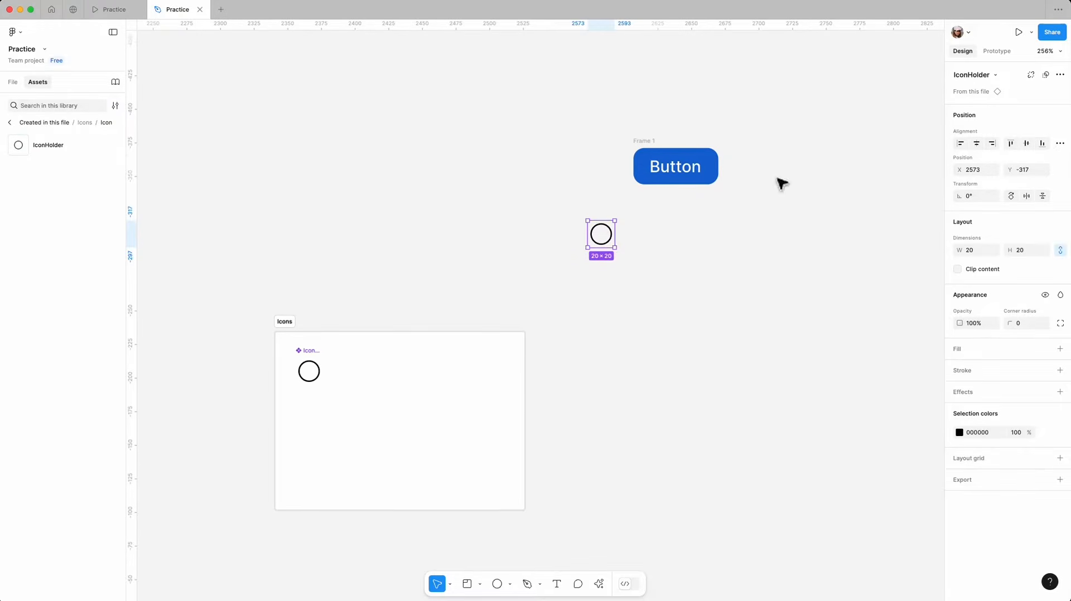
scroll(781, 183, up, 2)
drag(610, 300, 714, 232)
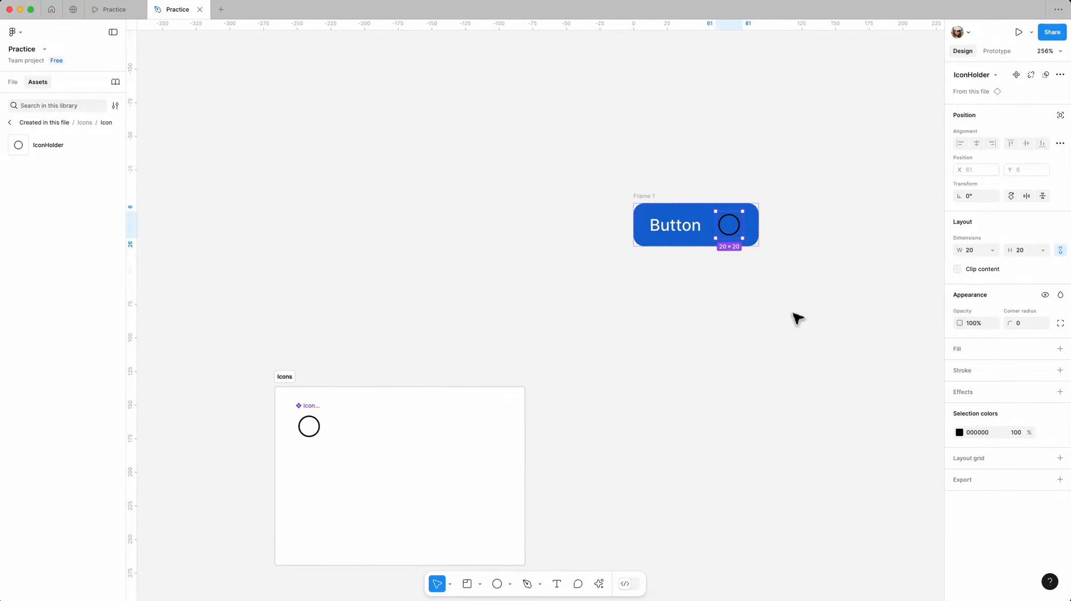
Change the color of the icon instance after the button label to white
click(960, 433)
click(819, 344)
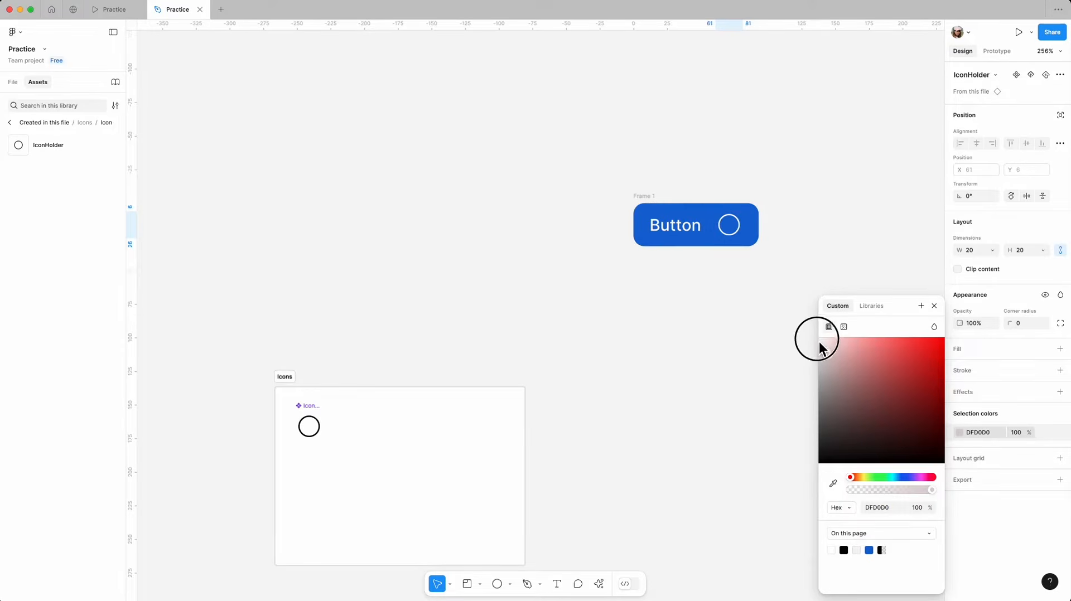
click(935, 306)
click(802, 263)
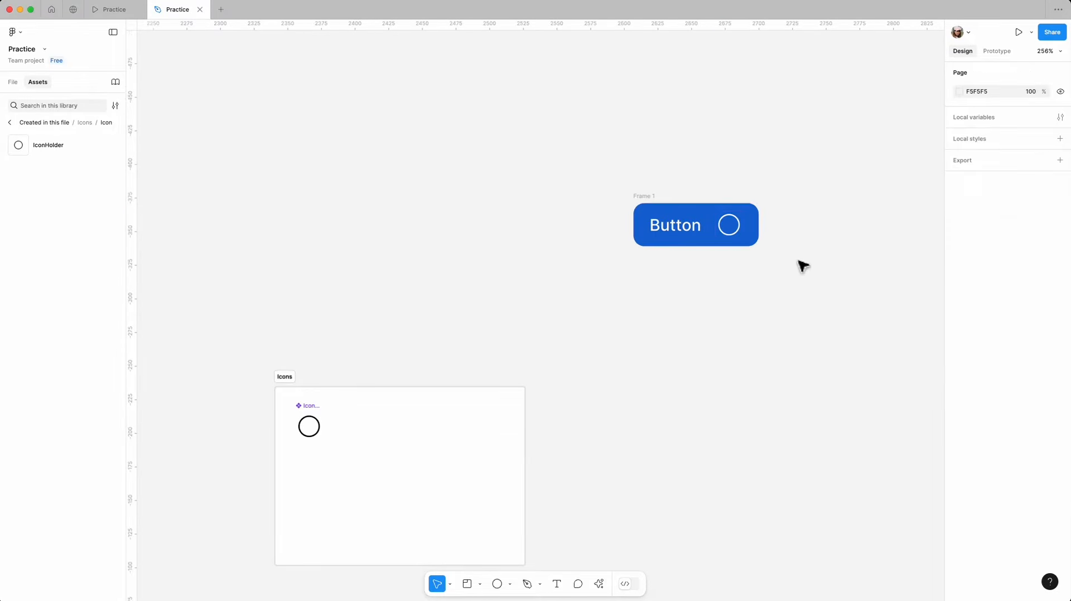
Set the gap between the items in the button's auto layout to 8
scroll(787, 234, up, 5)
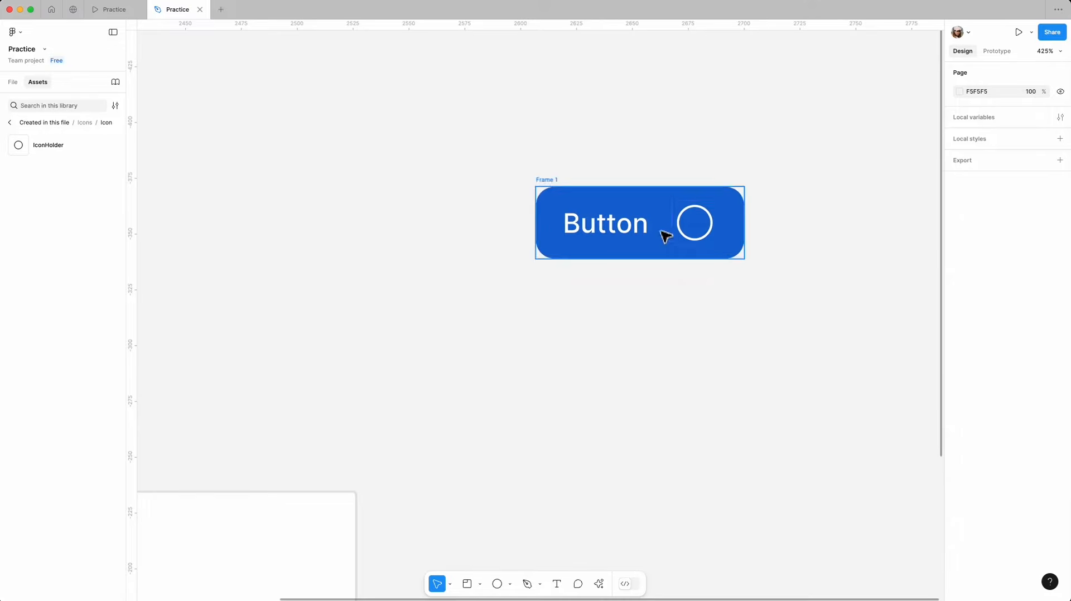
click(555, 191)
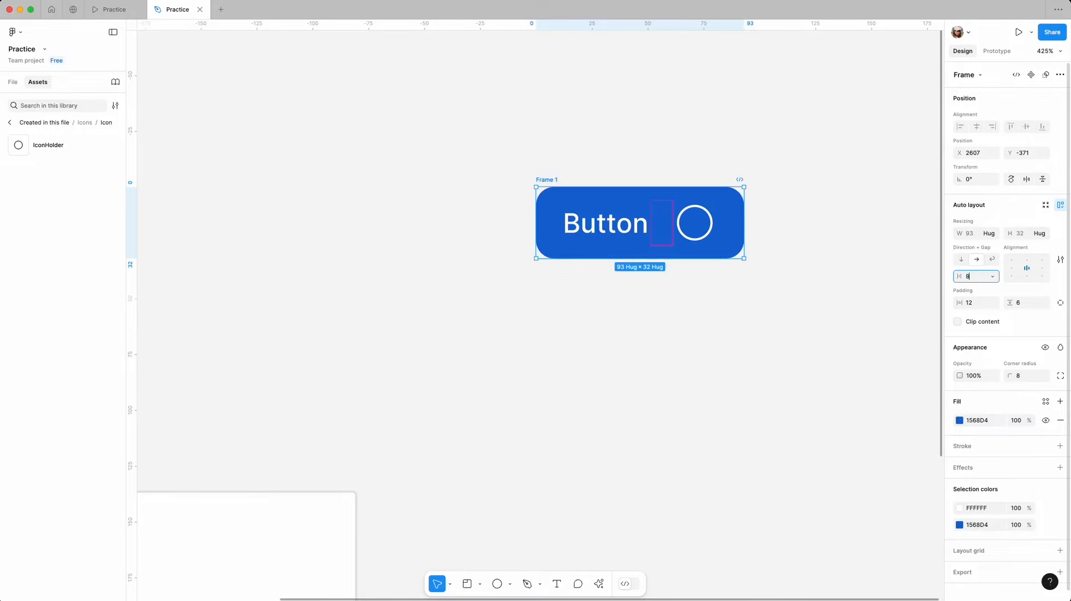
click(797, 281)
scroll(804, 279, down, 1)
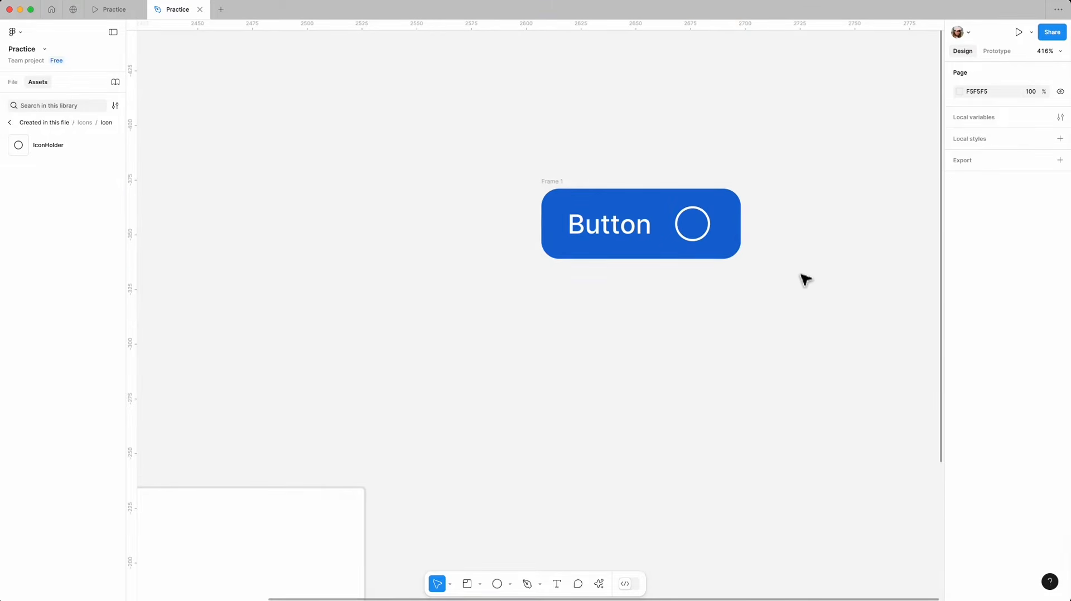
Add a second IconHolder instance to the button, before the label, and color it white
scroll(747, 274, down, 5)
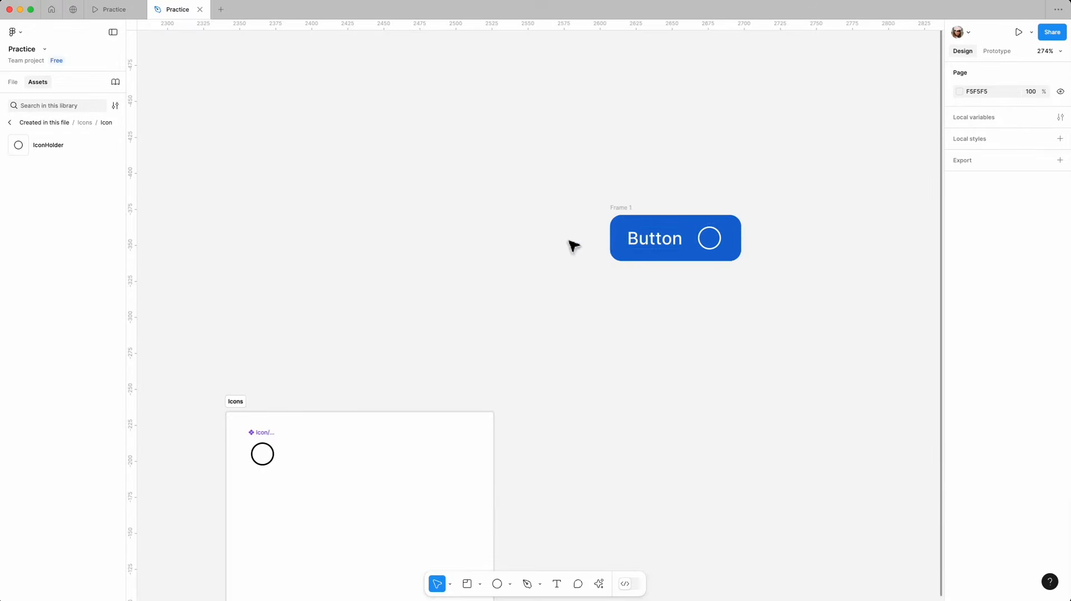
drag(39, 145, 650, 239)
click(959, 432)
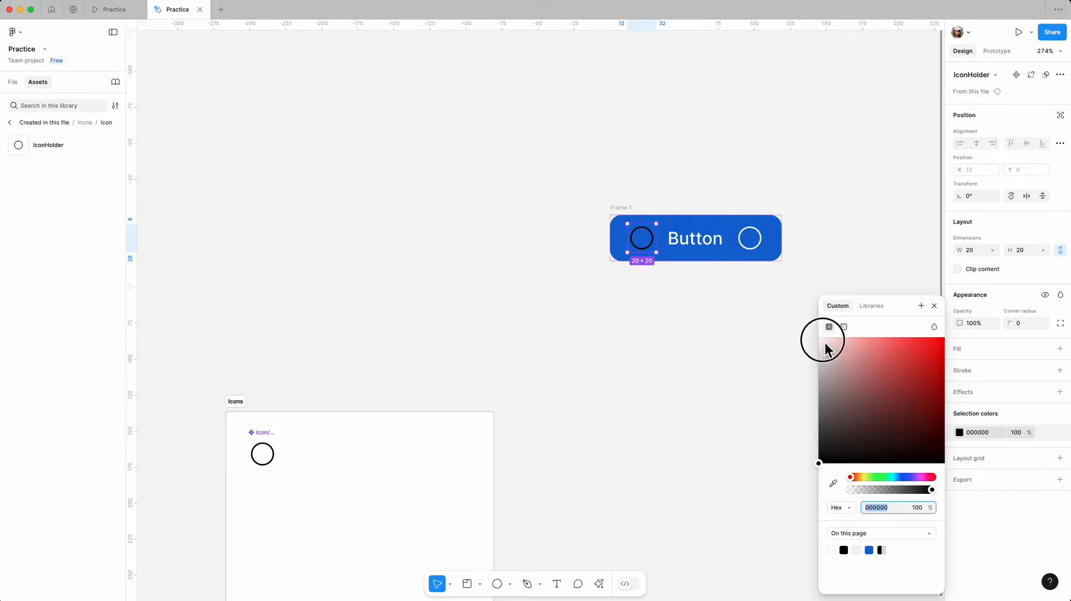
click(934, 306)
click(641, 313)
Move the button frame farther away from the Icons section and convert it into a component
drag(622, 214, 720, 239)
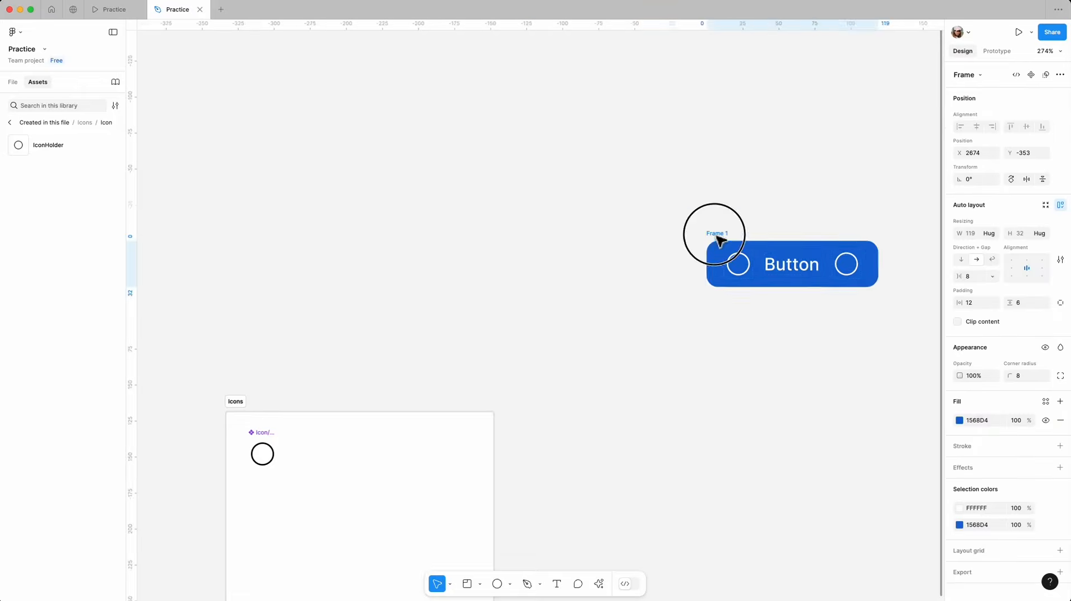
scroll(329, 262, down, 5)
scroll(597, 282, up, 8)
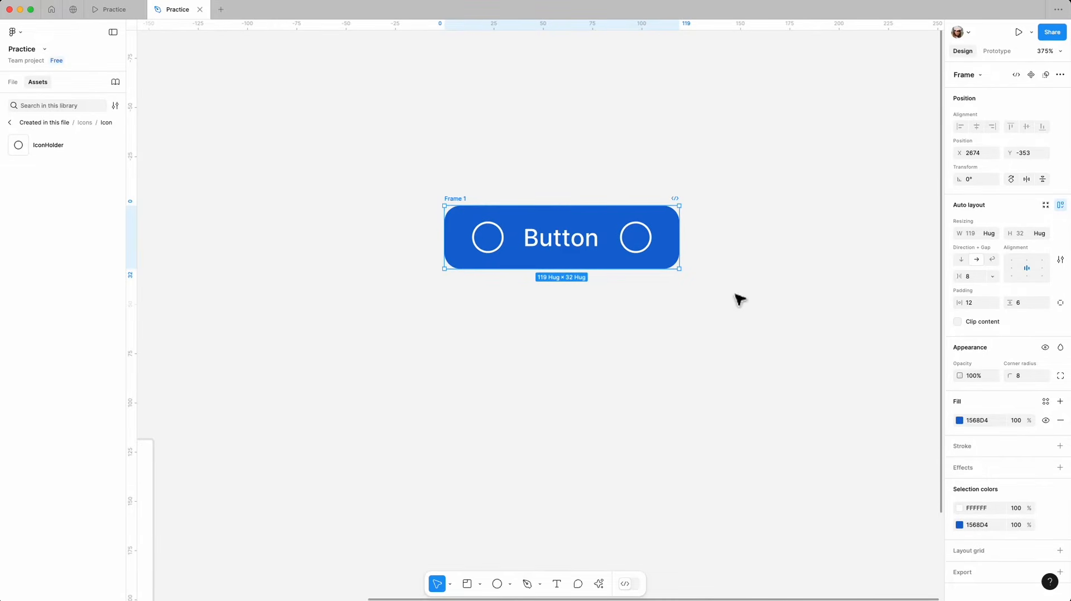
click(1032, 77)
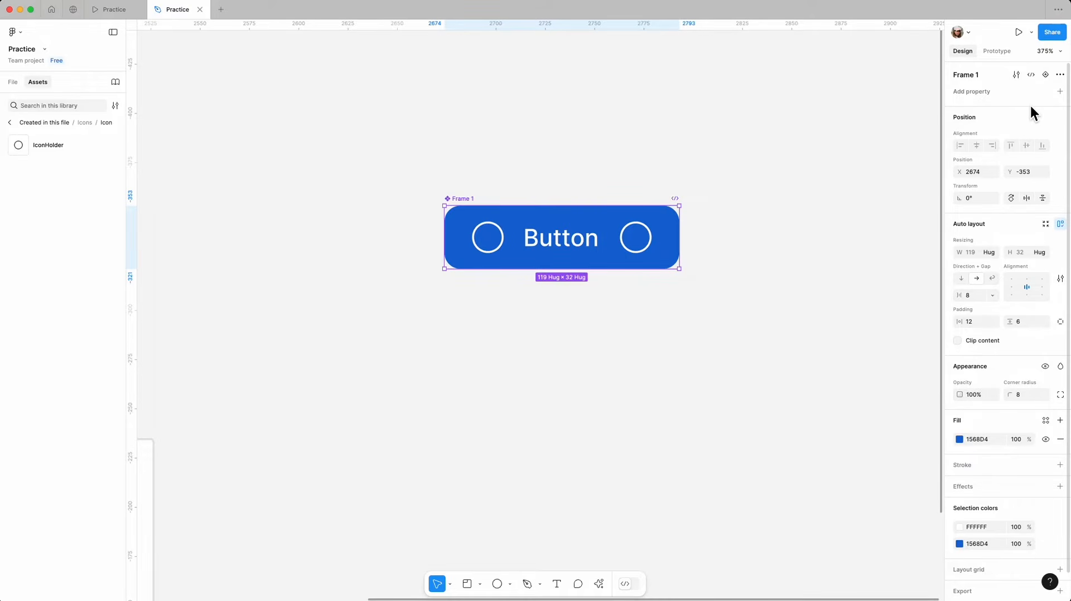
Add a second variant to the button component and rename the component set to Primary Buttons
click(1046, 75)
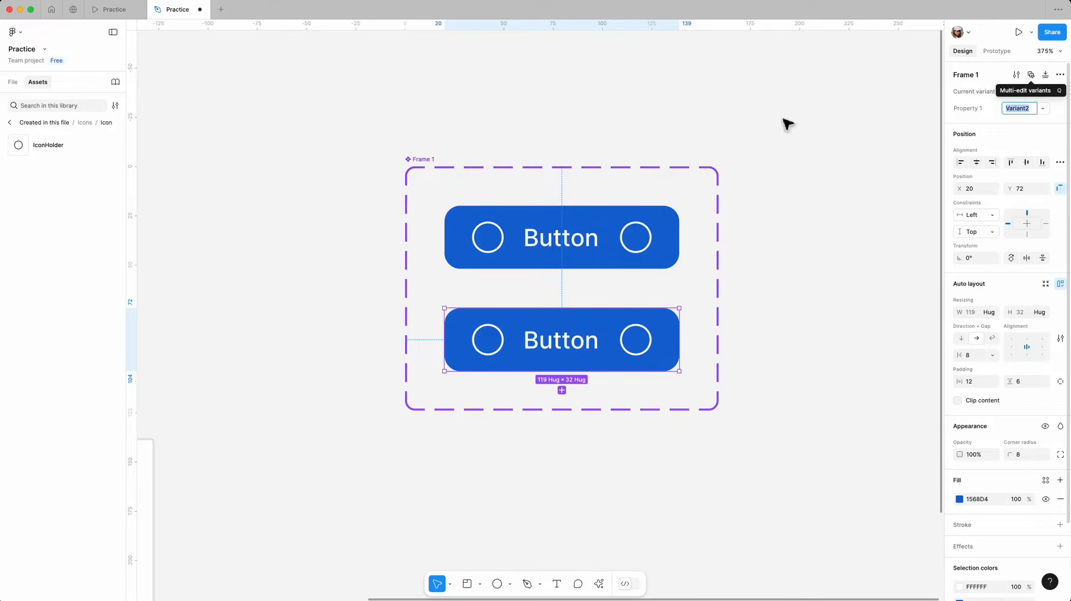
click(429, 166)
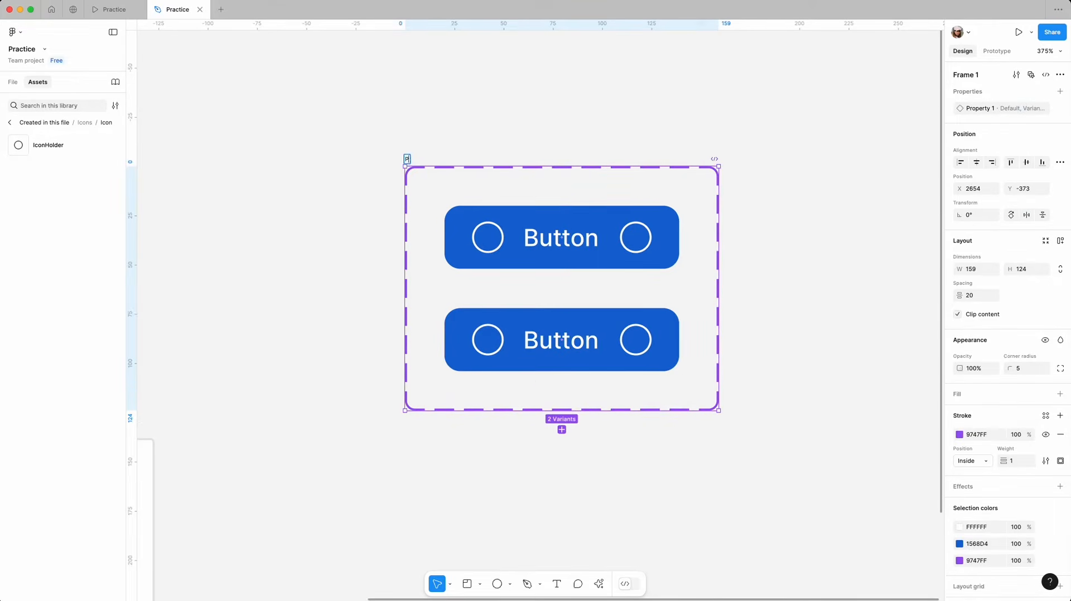
text(s)
click(490, 139)
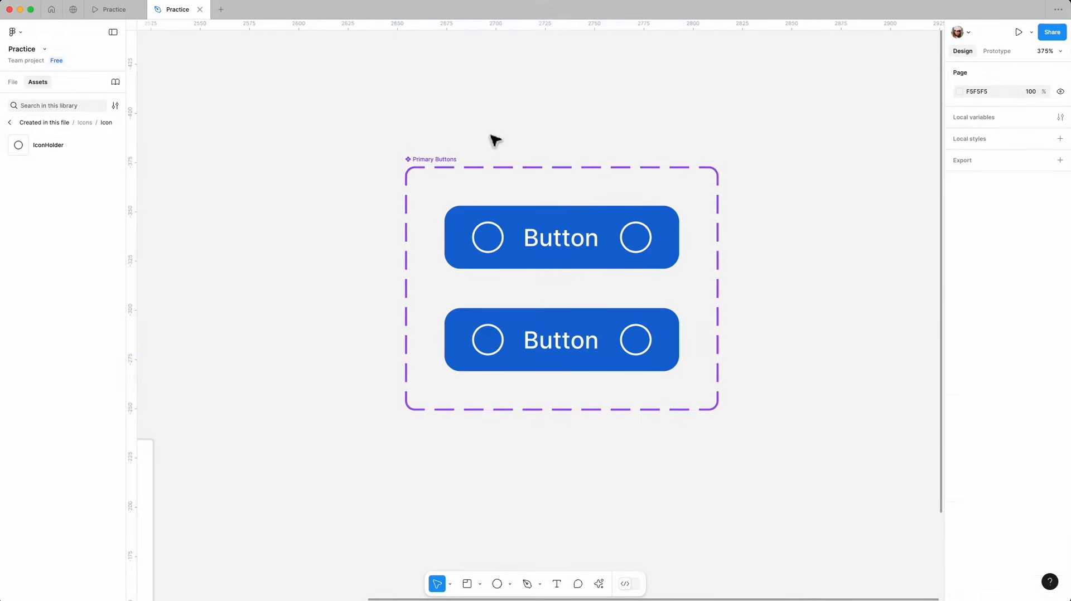
Rename the button's variant property to Size and set the first variant's value to X-Small
click(676, 255)
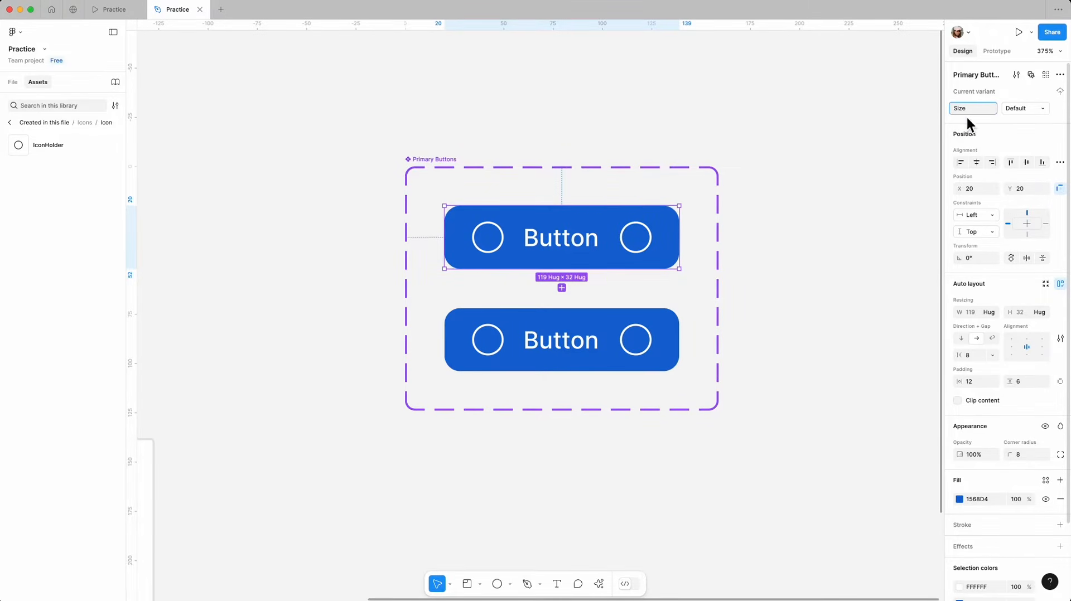
double_click(1031, 112)
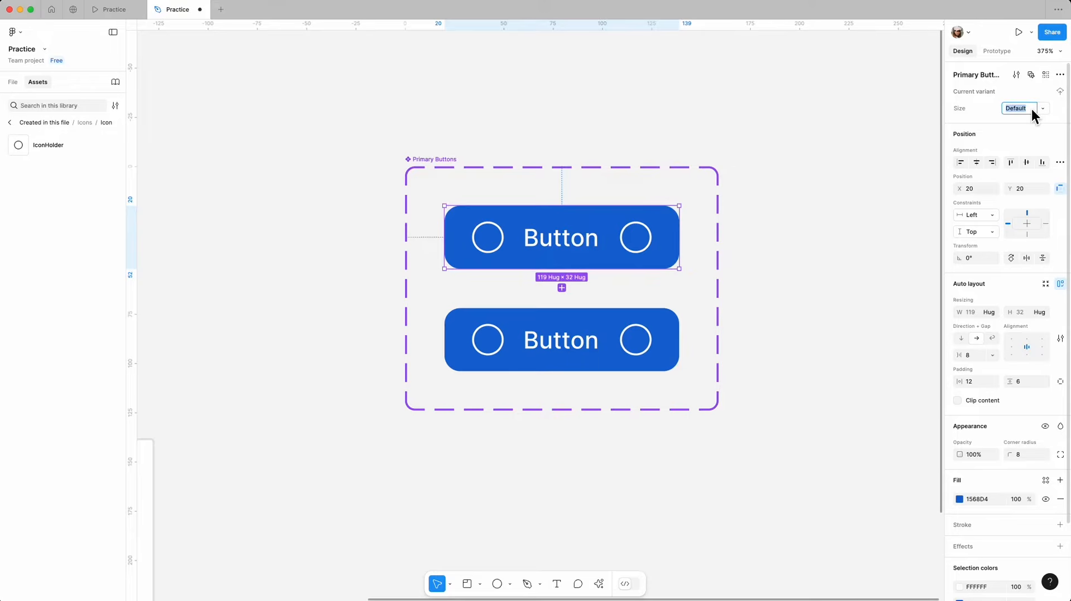
text(X-Small)
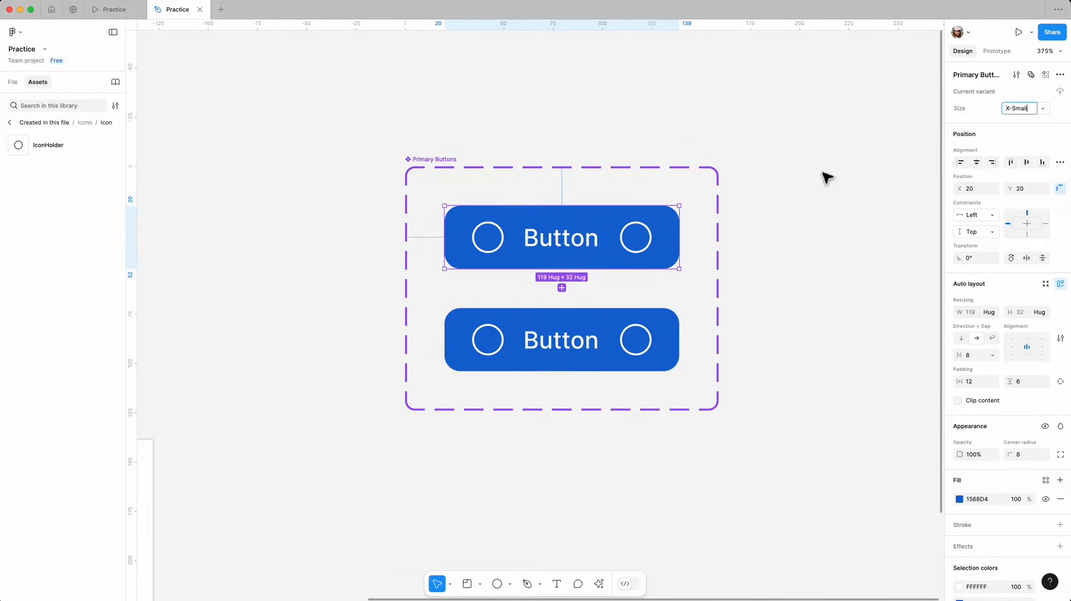
click(789, 215)
Set the second button variant's Size value to Small
click(676, 321)
double_click(1032, 110)
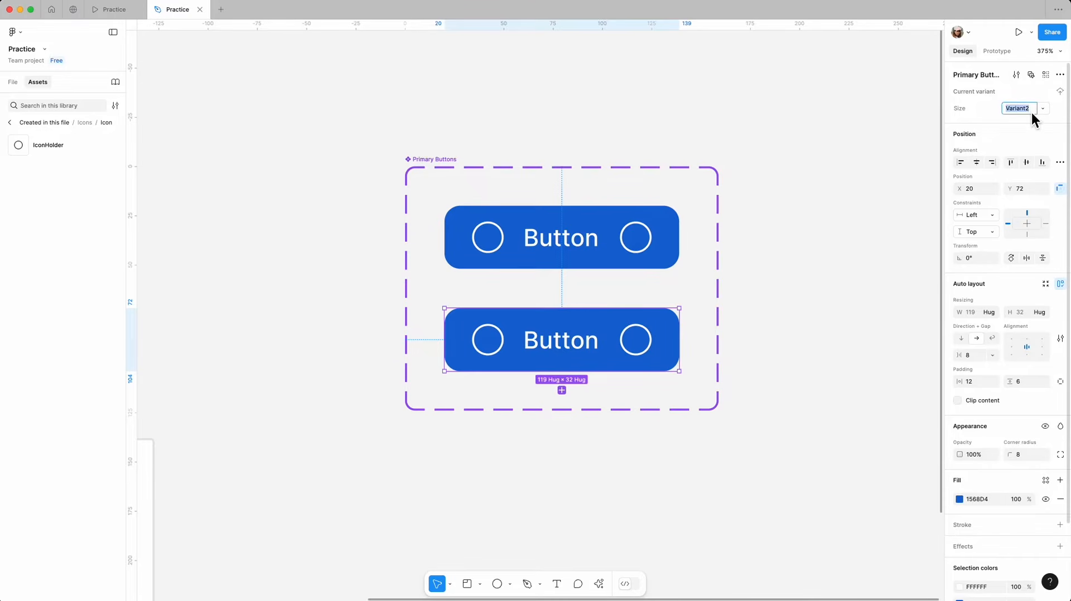
text(Small)
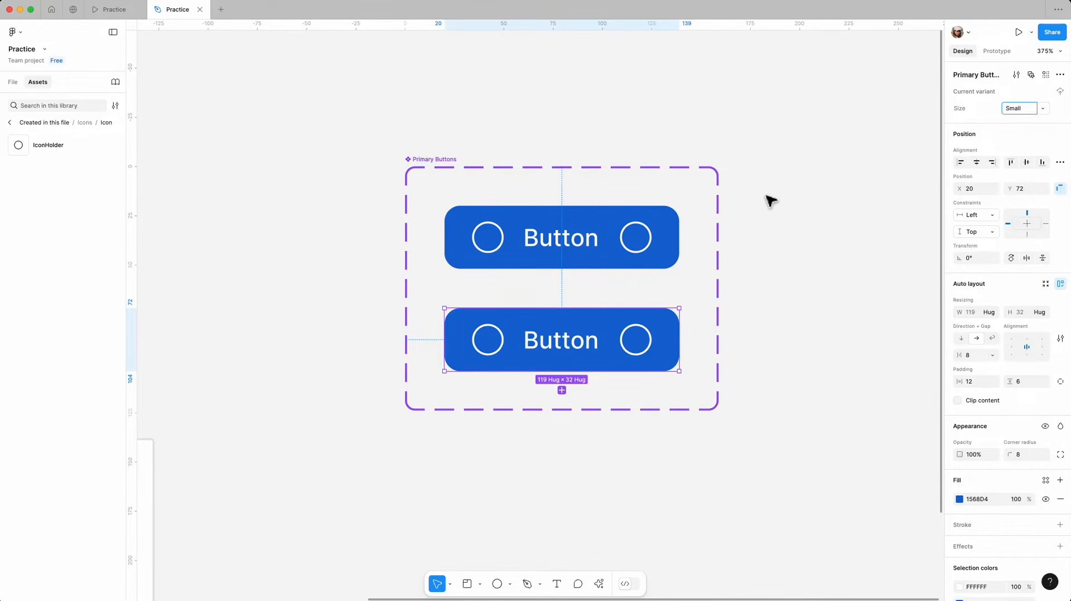
click(788, 195)
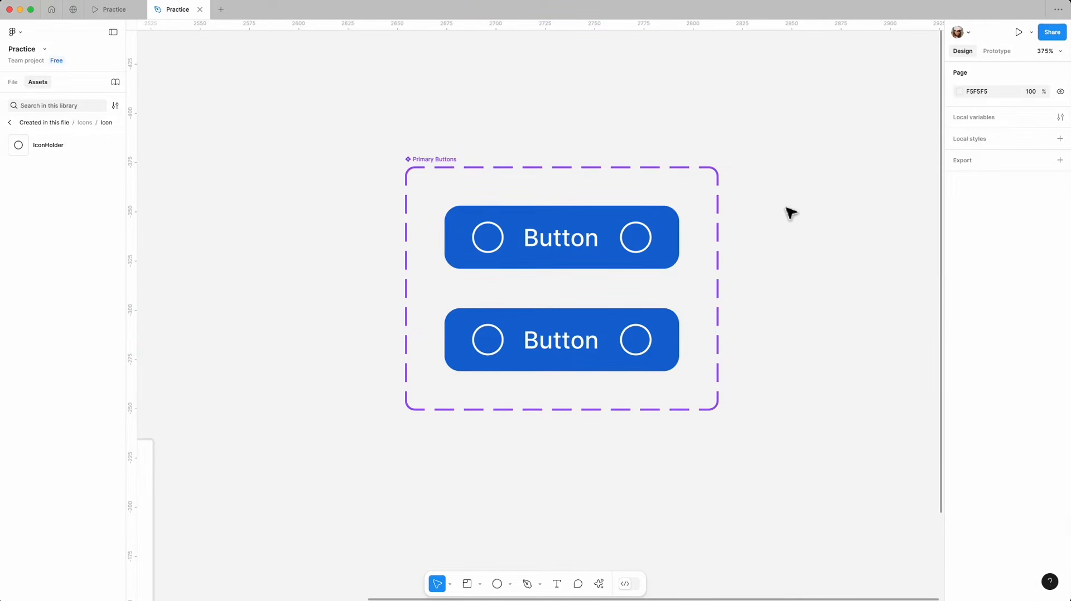
Set the font size of the Small variant's label to 14
click(461, 167)
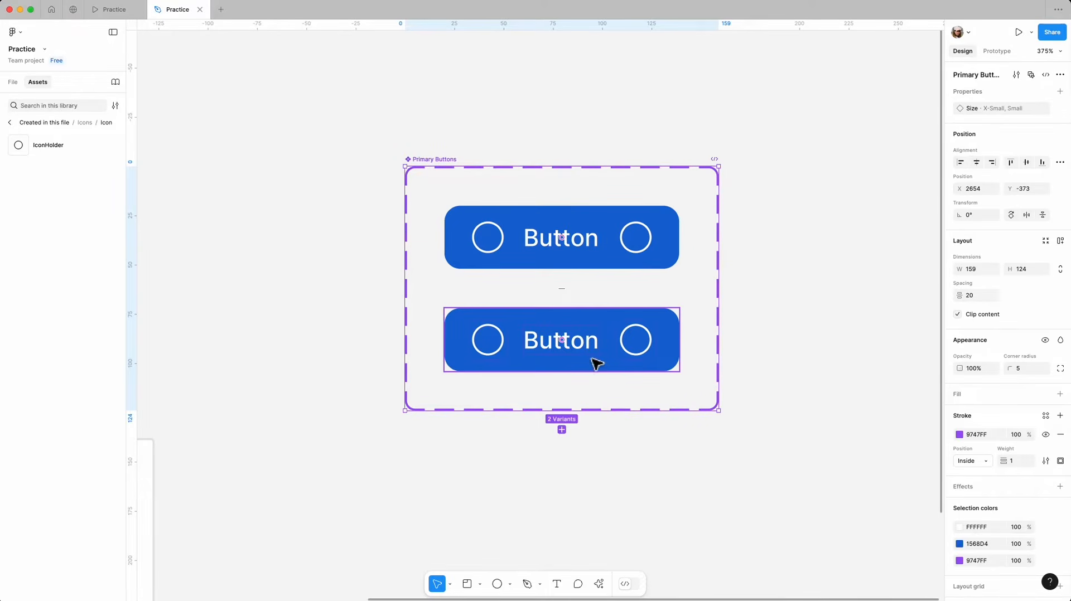
double_click(579, 347)
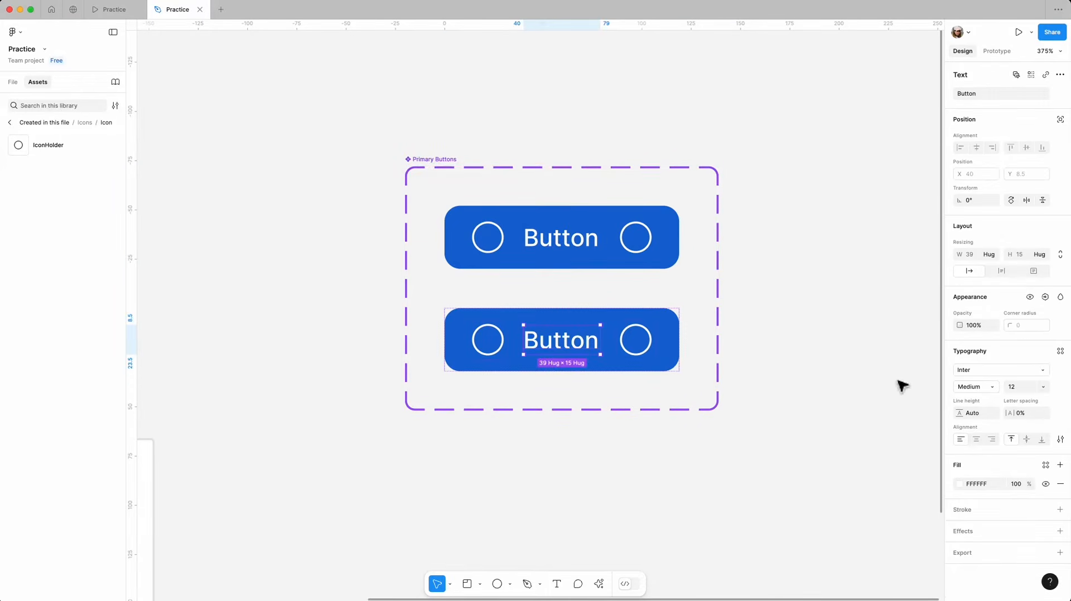
click(1047, 391)
click(1044, 412)
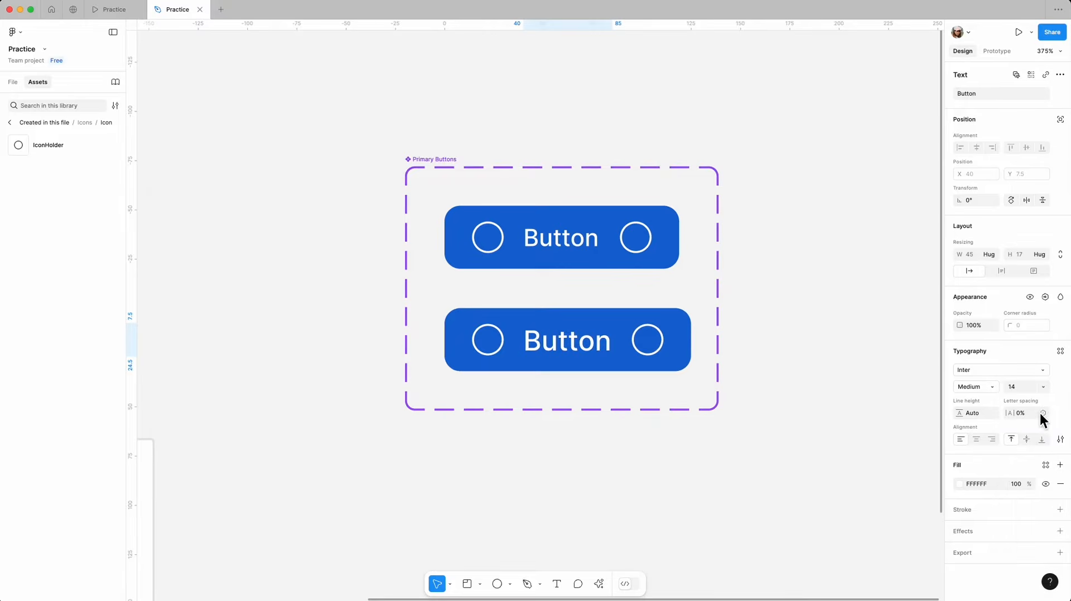
click(845, 318)
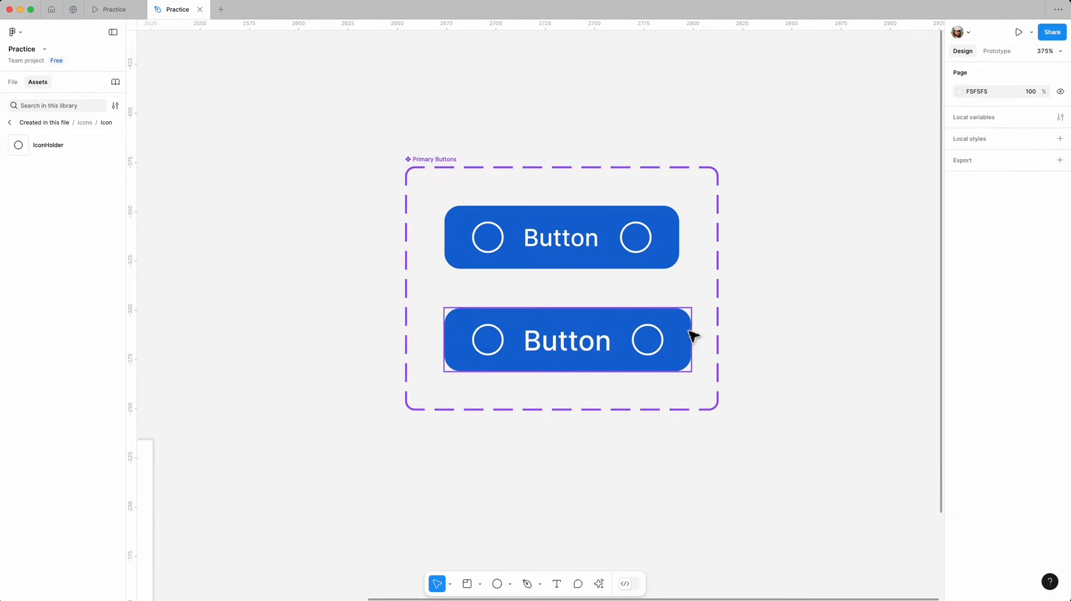
Set the Small variant's vertical padding to 8 and horizontal padding to 16
click(689, 337)
click(1021, 385)
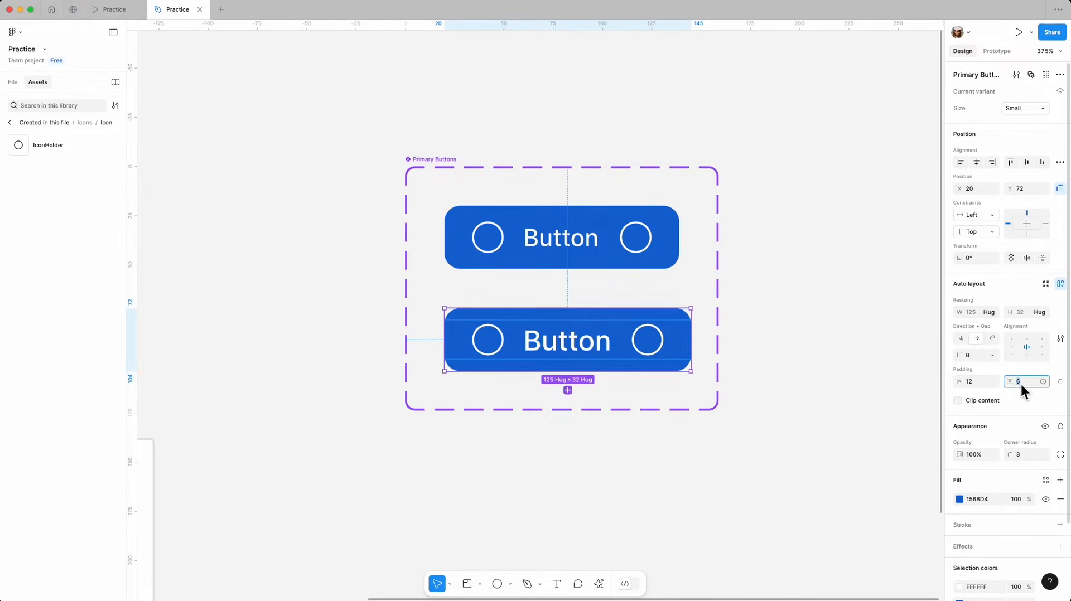
key(Return)
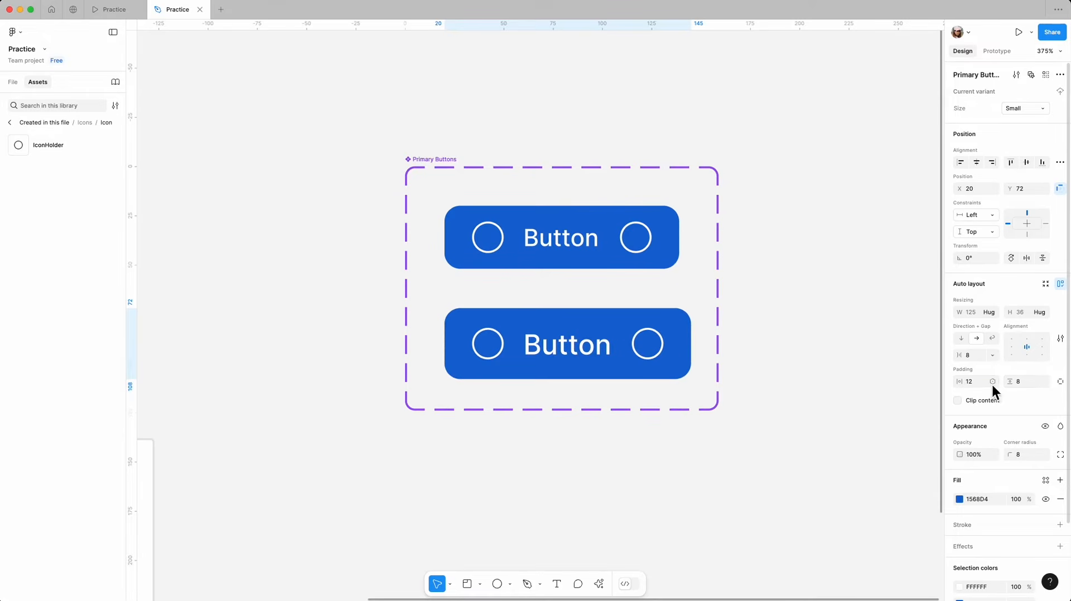
click(983, 384)
key(Return)
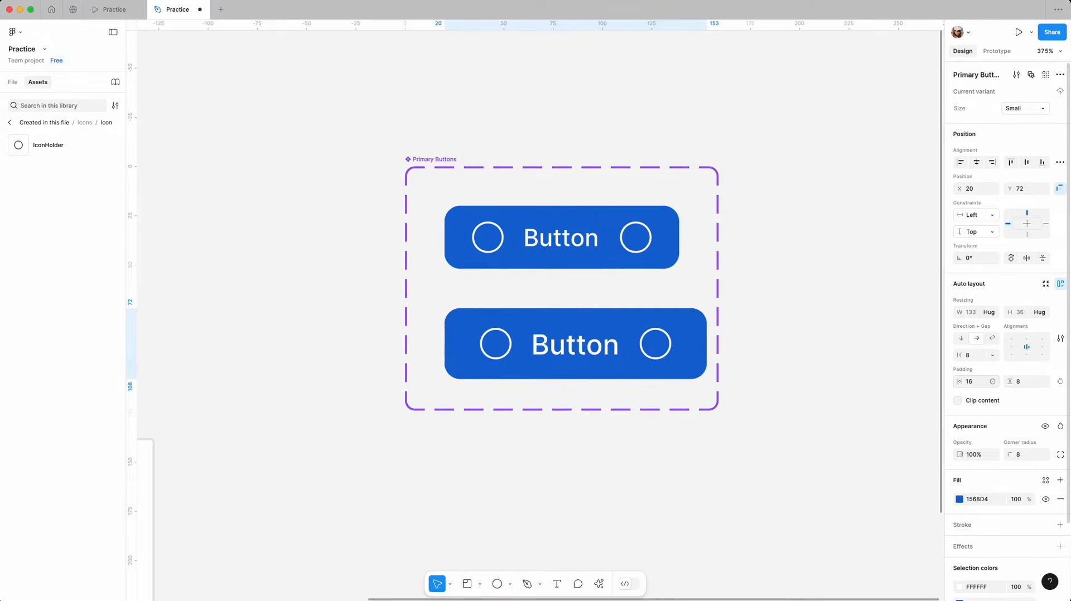
Enlarge the Primary Buttons component set to about 266 wide and 199 high
click(446, 170)
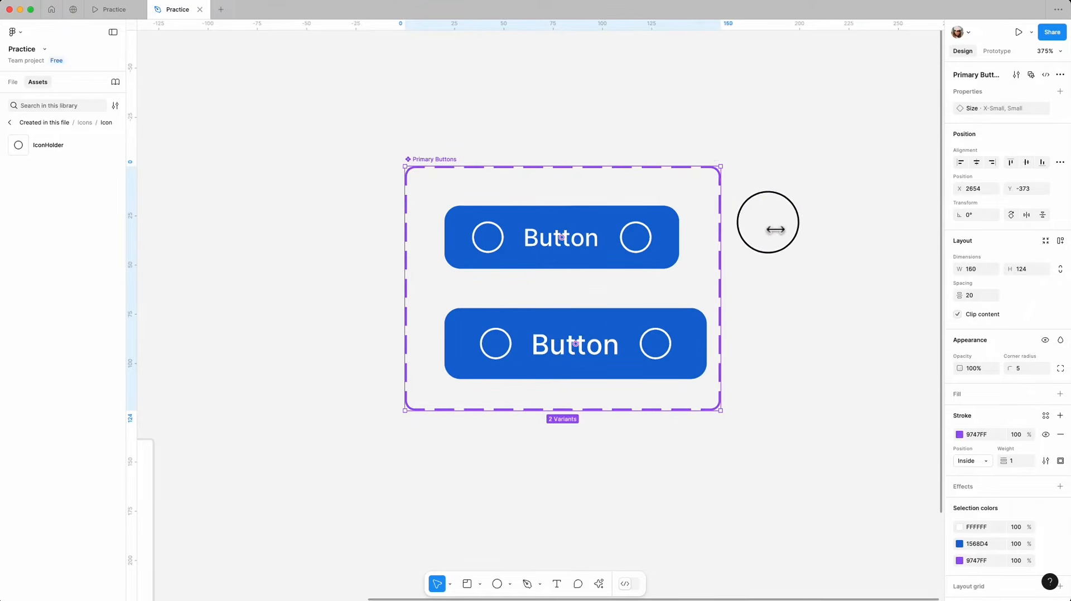
drag(775, 229, 929, 231)
drag(824, 411, 830, 558)
scroll(318, 239, down, 3)
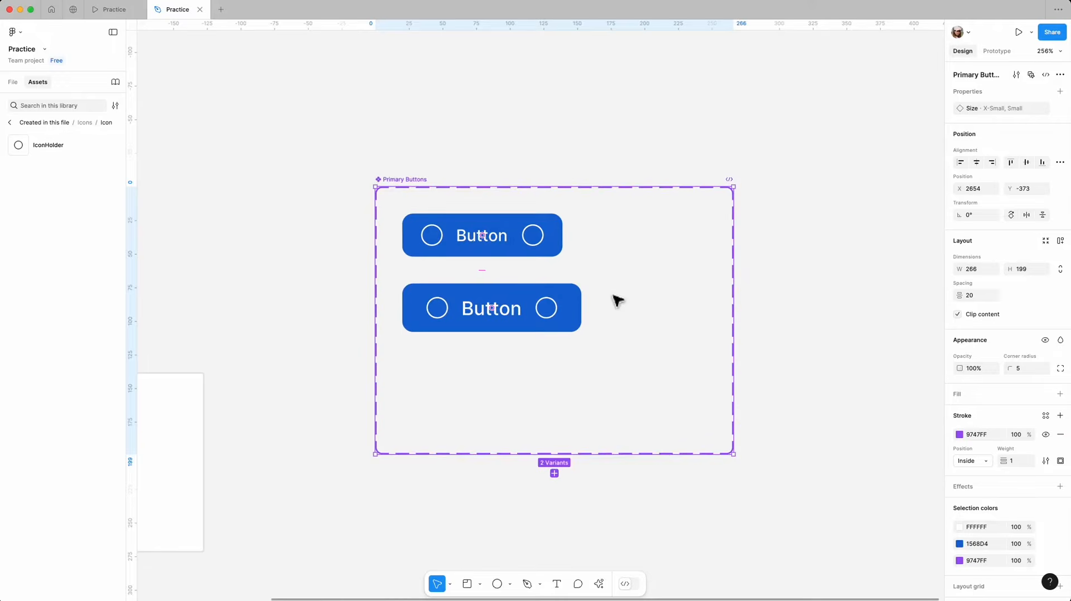
scroll(519, 272, up, 2)
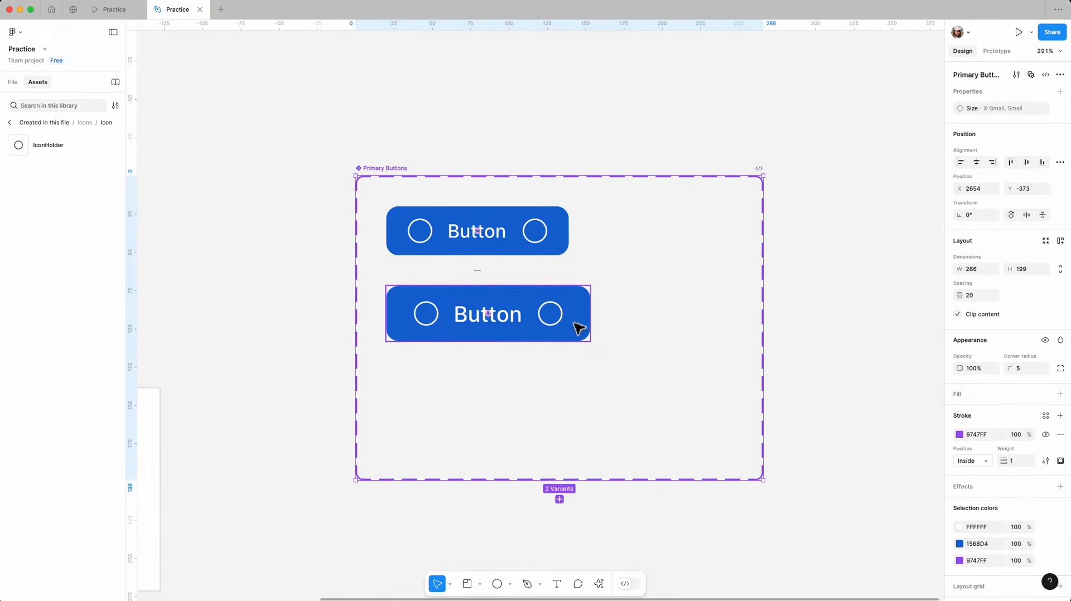
Add a third variant below the Small button and set its Size value to Medium
click(500, 330)
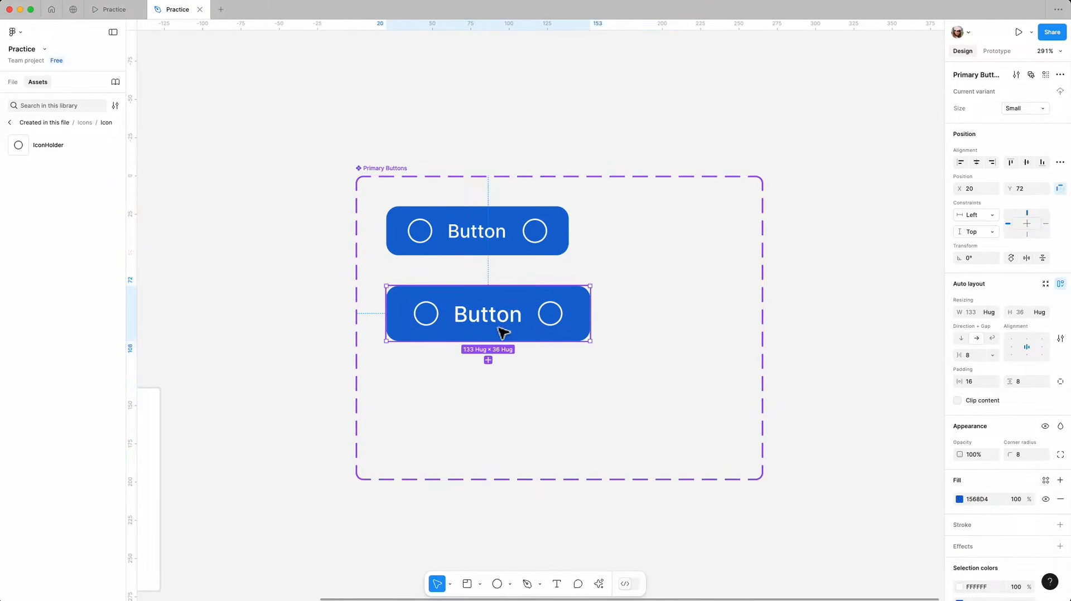
click(489, 360)
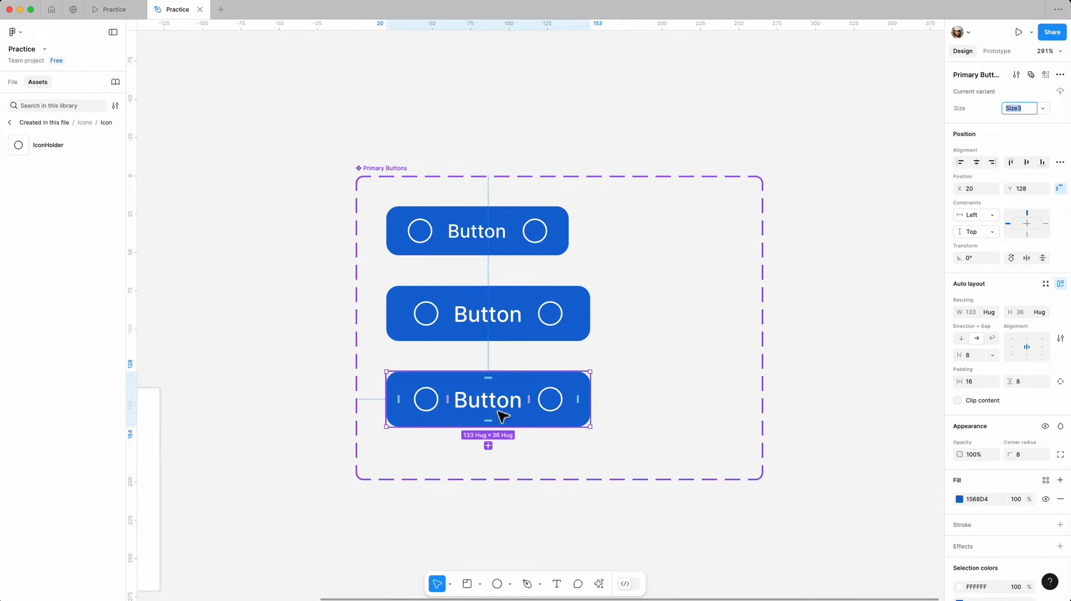
text(Medium)
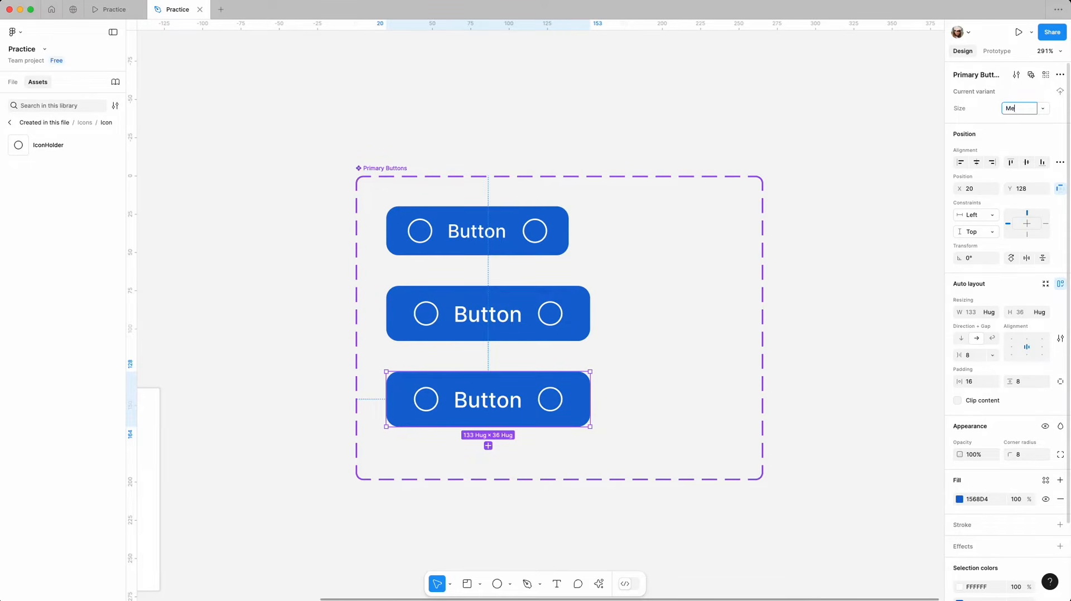
Set the font size of the Medium variant's label to 16
double_click(519, 411)
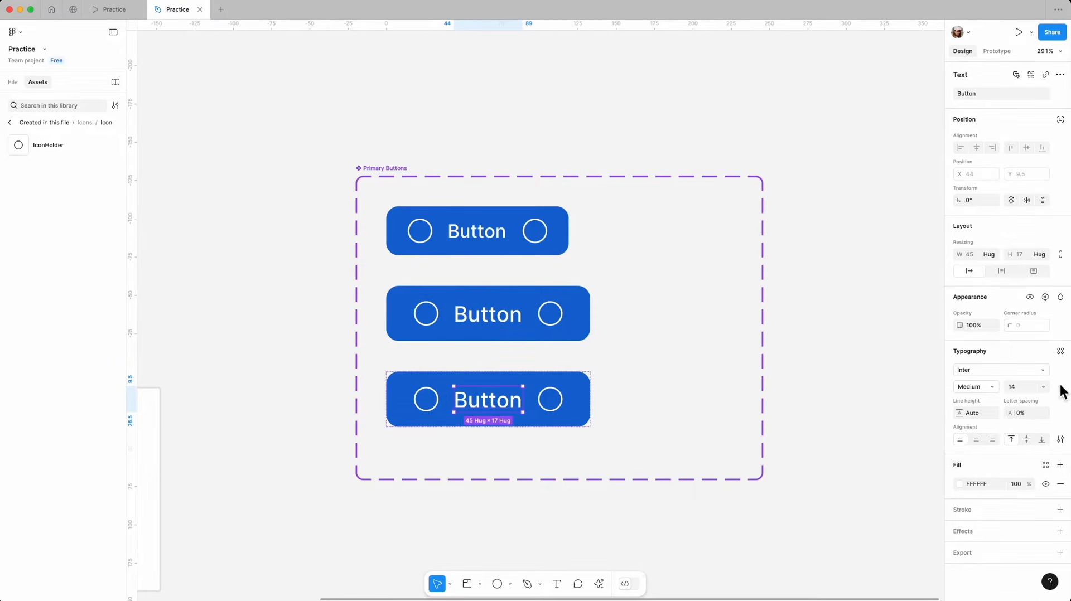
click(1043, 388)
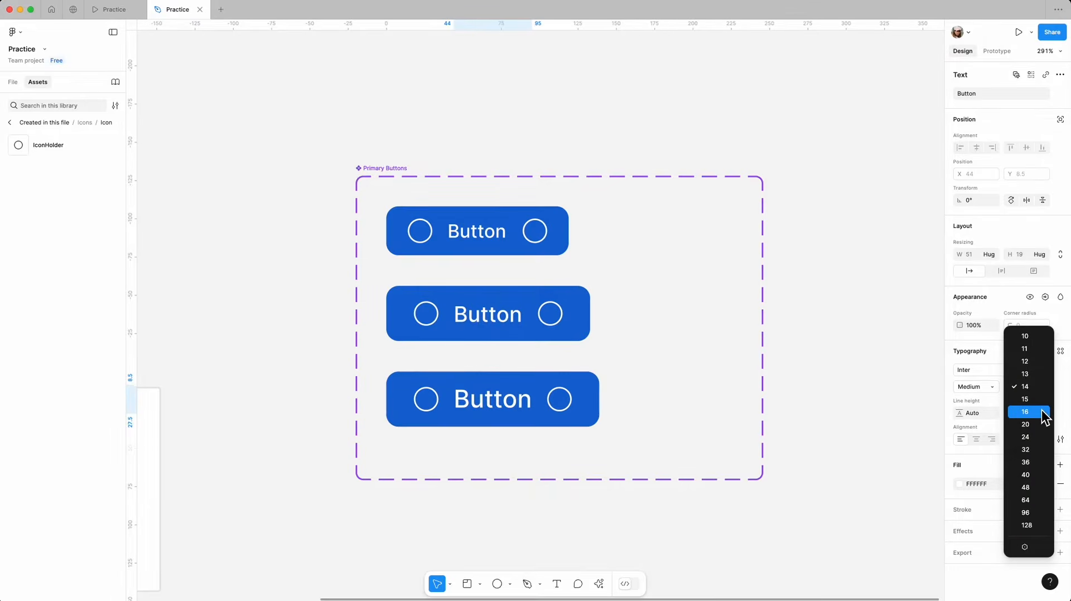
click(1042, 411)
key(Escape)
Set the Medium variant's vertical padding to 12 and horizontal padding to 24
click(597, 402)
click(1030, 383)
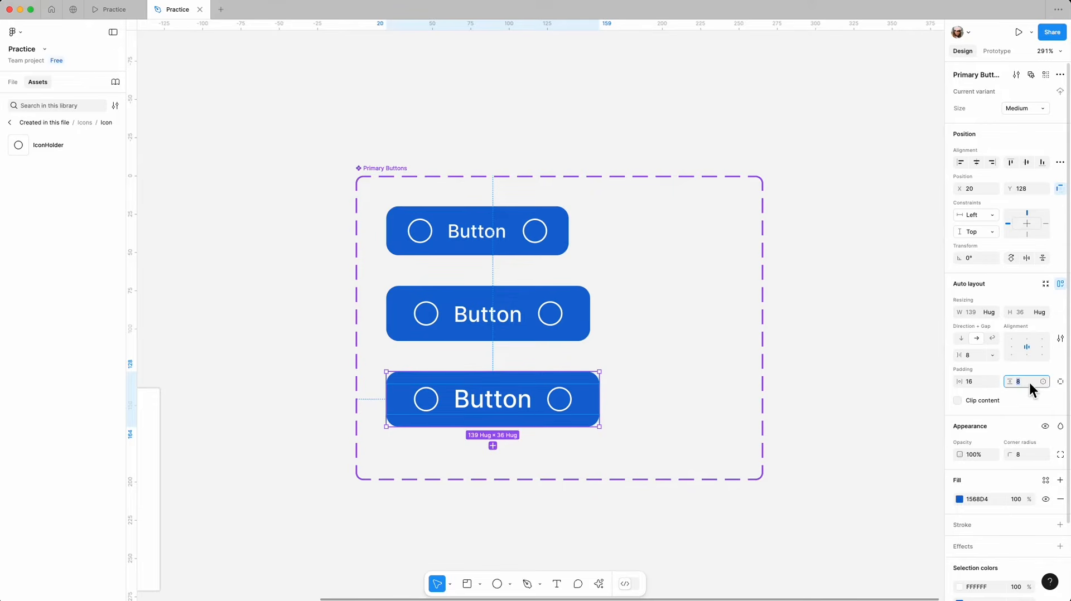
click(975, 381)
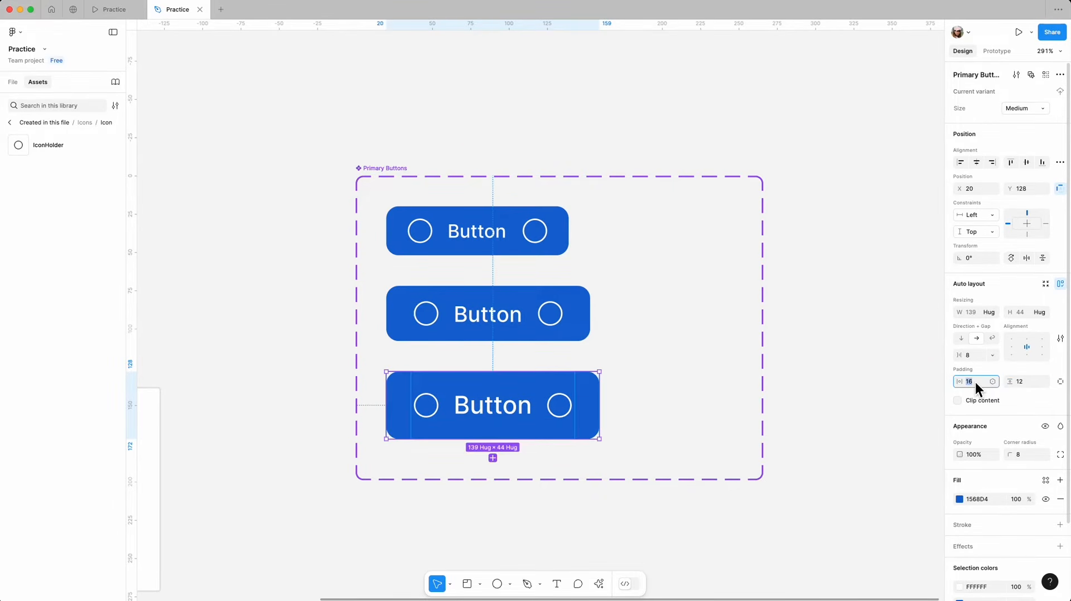
text(24)
key(Return)
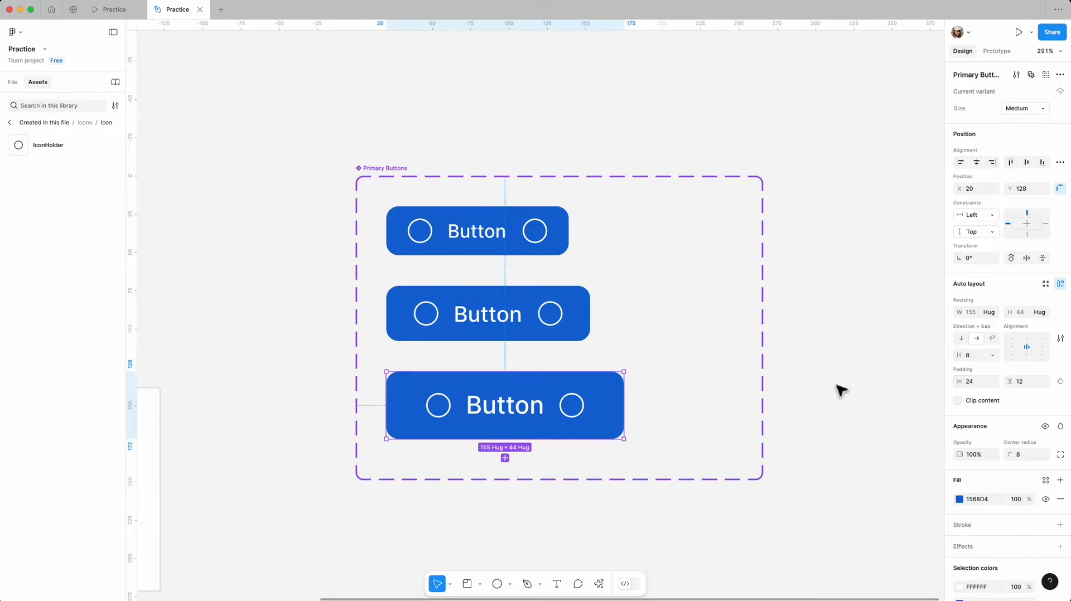
click(784, 379)
Extend the Primary Buttons set to about 253 high and add a fourth variant with the Size value Large
click(373, 169)
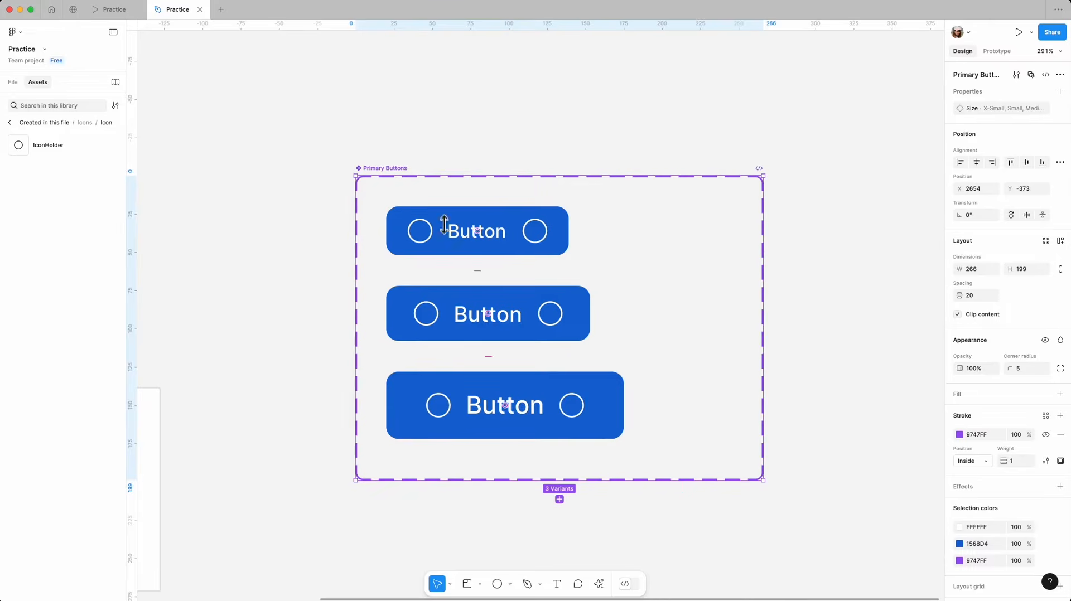
drag(597, 488, 602, 579)
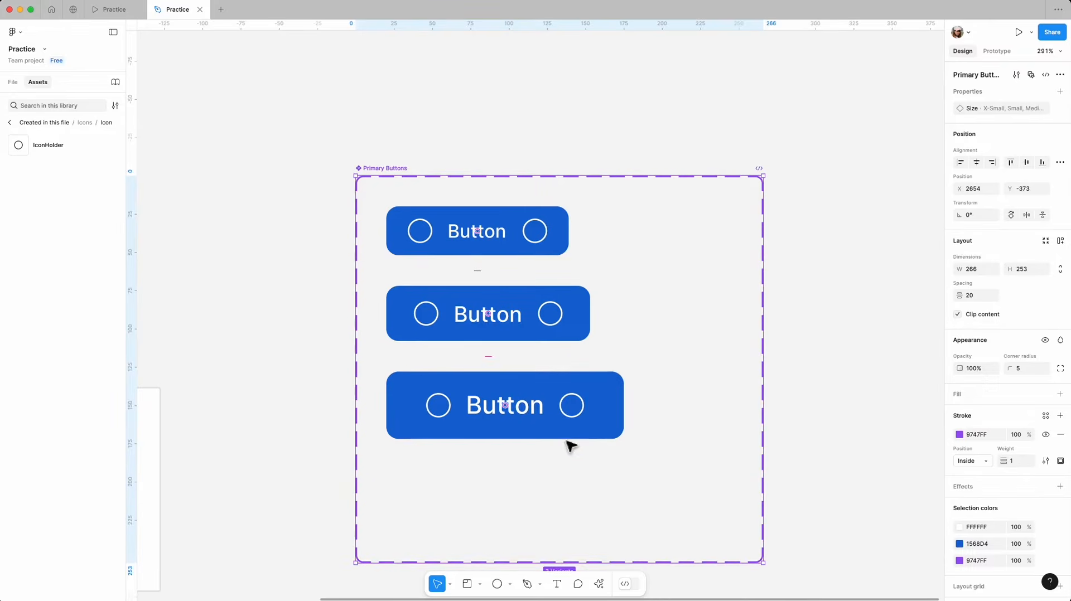
click(600, 430)
click(504, 458)
scroll(585, 446, down, 2)
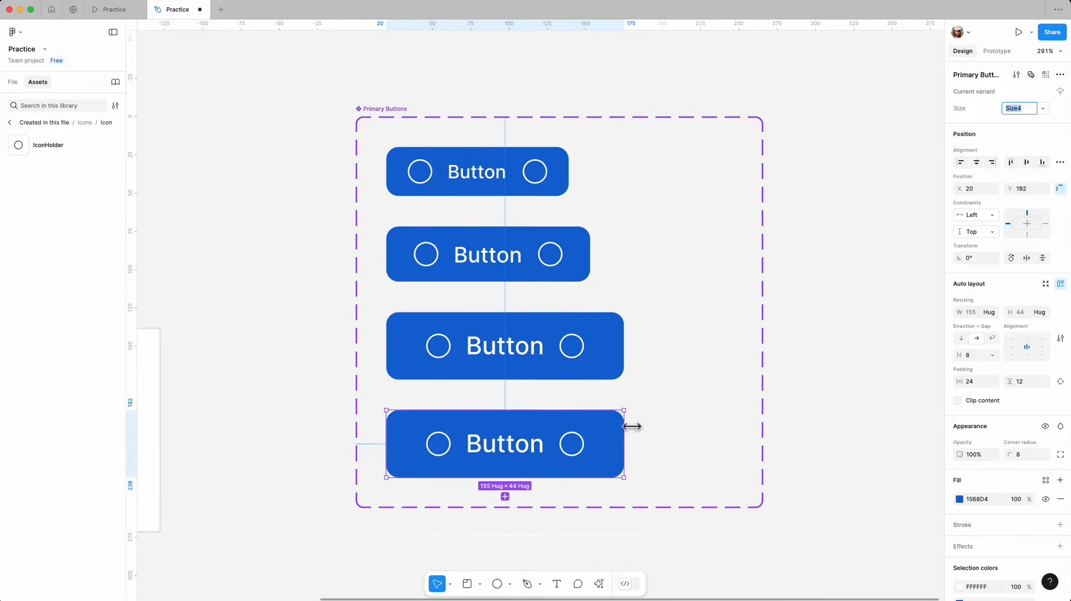
text(Larg)
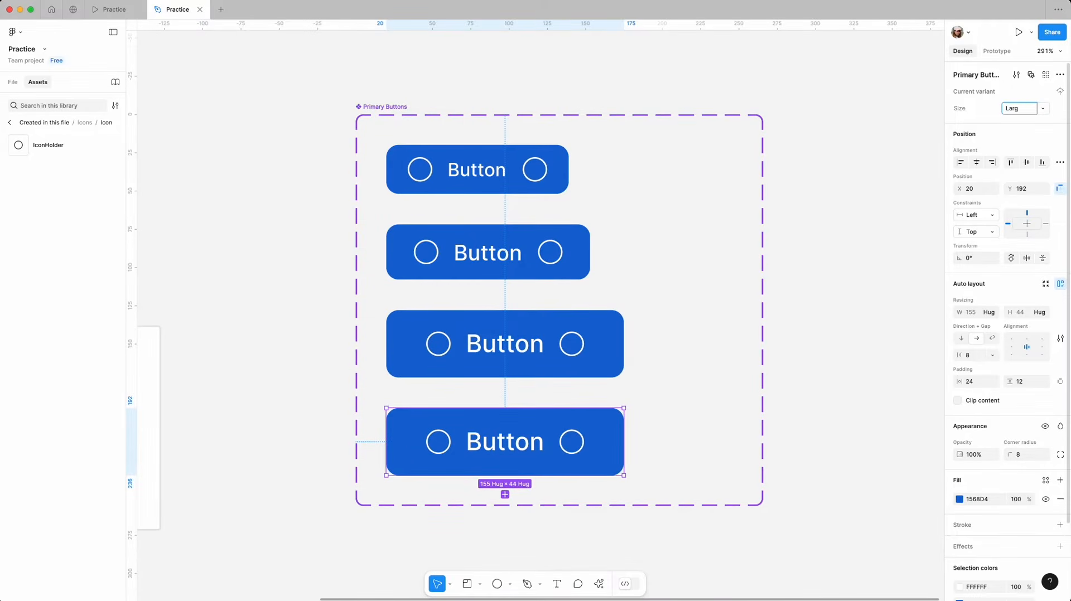
text(e)
click(859, 193)
Set the font size of the Large variant's label to 18
click(509, 442)
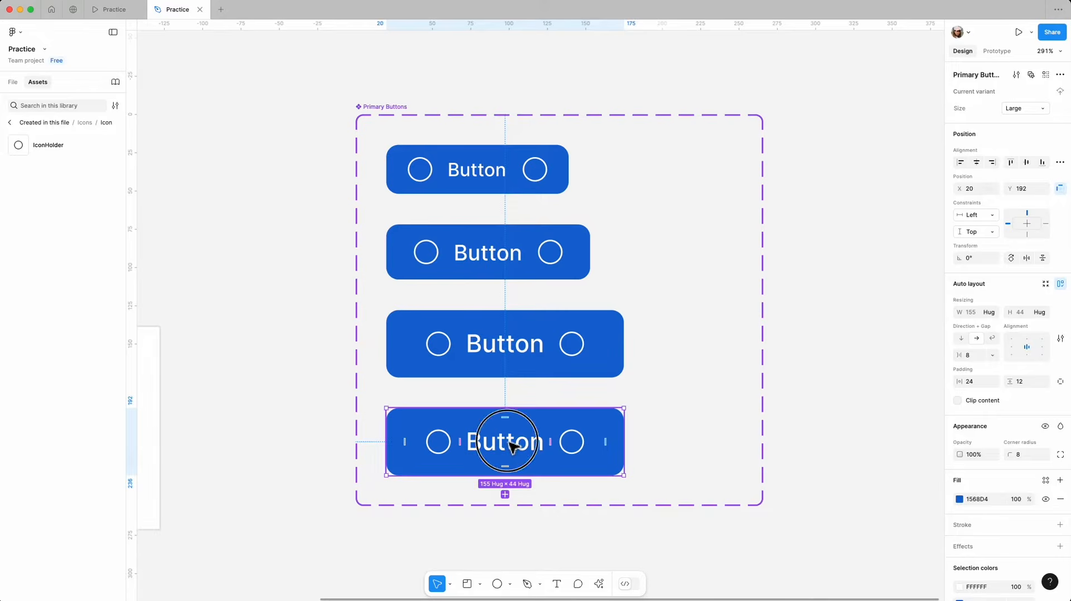
click(522, 444)
click(1017, 388)
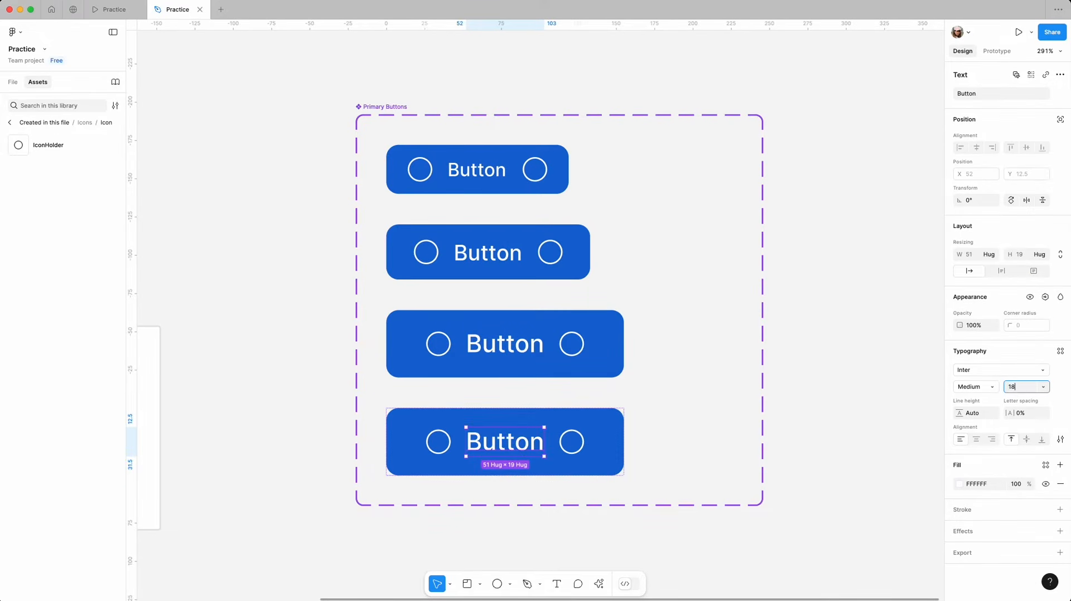
key(Return)
Set the Large variant's vertical padding to 16 and horizontal padding to 32
click(640, 420)
click(629, 433)
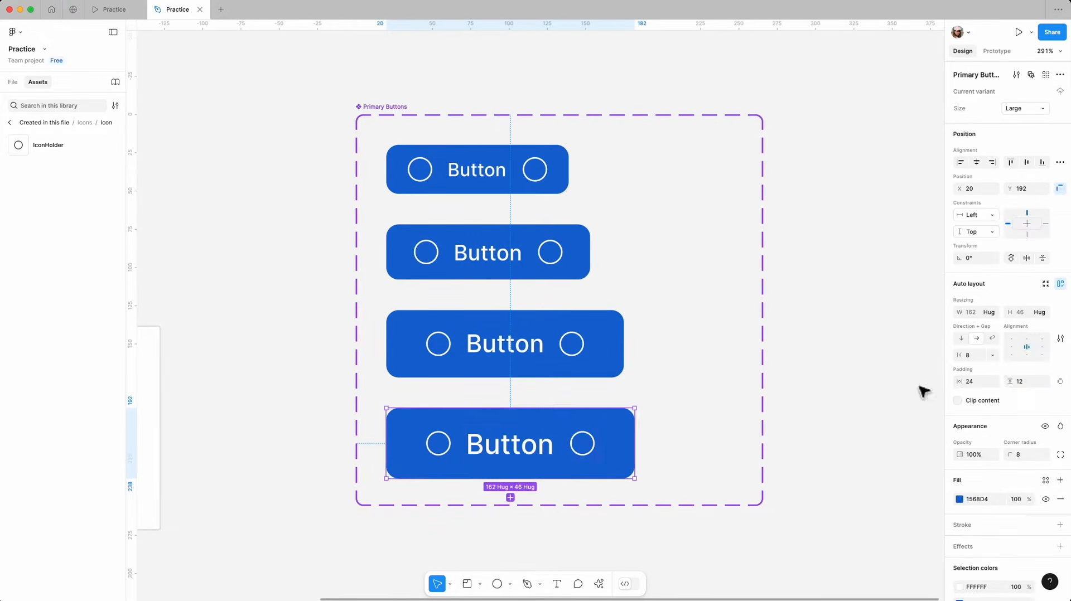
click(1030, 382)
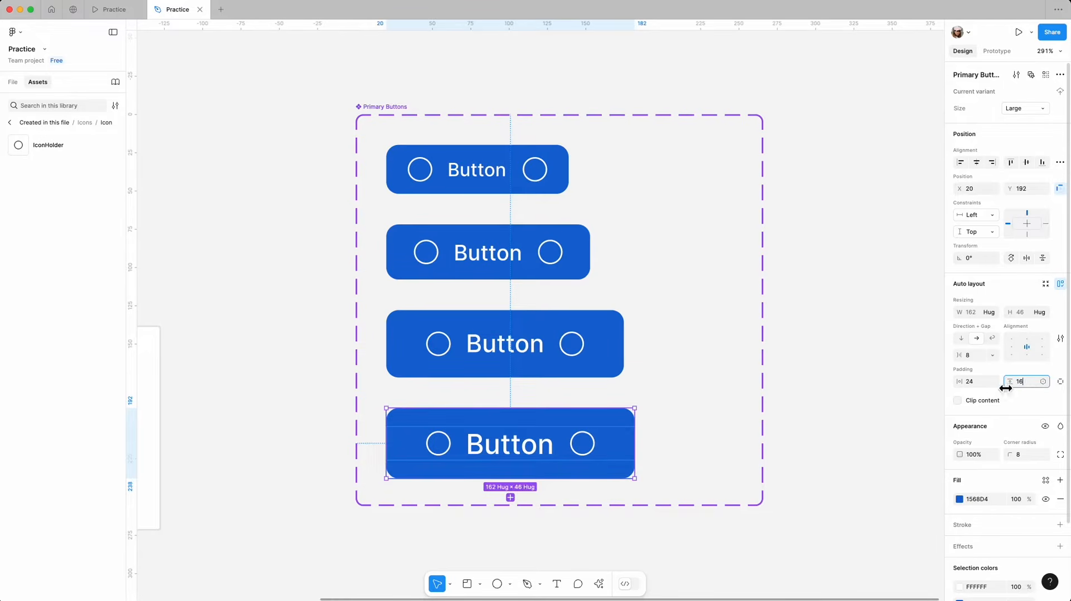
click(985, 384)
text(32)
key(Return)
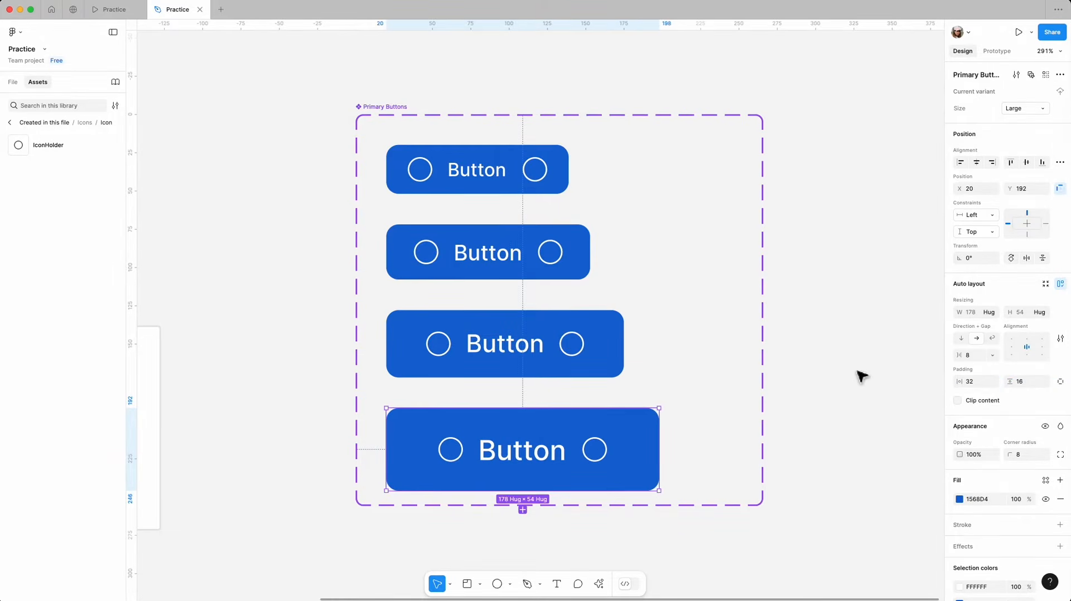
click(862, 377)
Extend the height of the Primary Buttons component set to about 270 to leave room below the Large variant
click(389, 108)
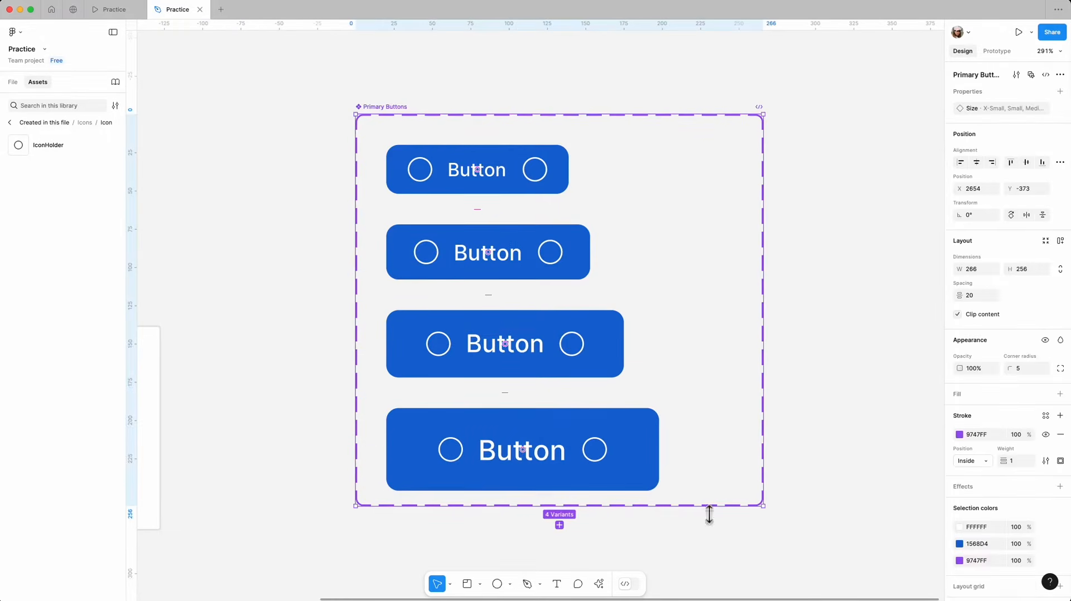
scroll(624, 421, down, 5)
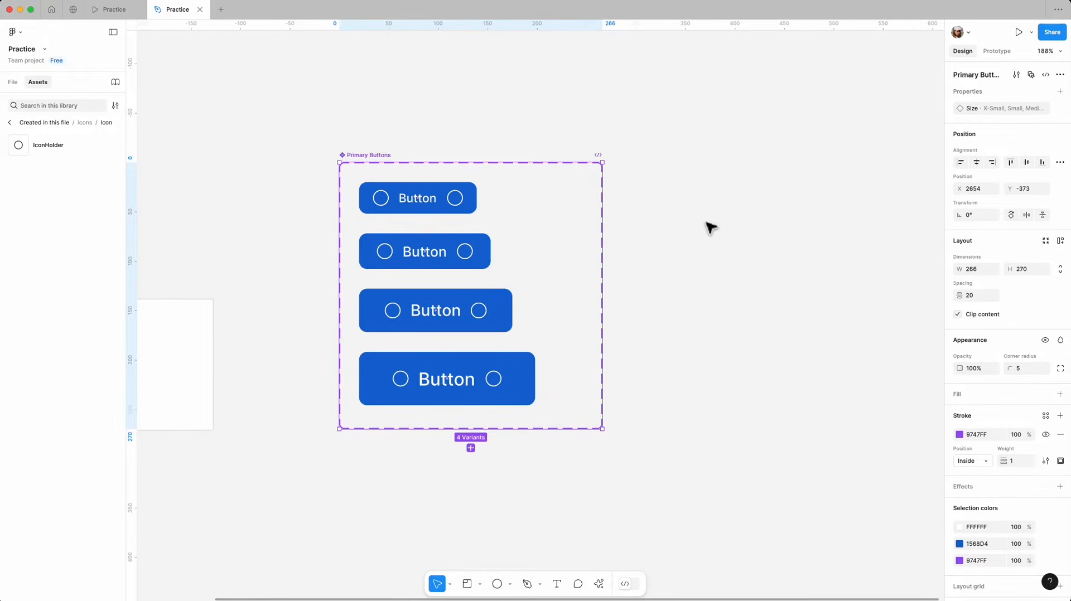
Insert an instance of Primary Buttons from this file's local components and place it to the right of the component set
click(10, 123)
click(10, 122)
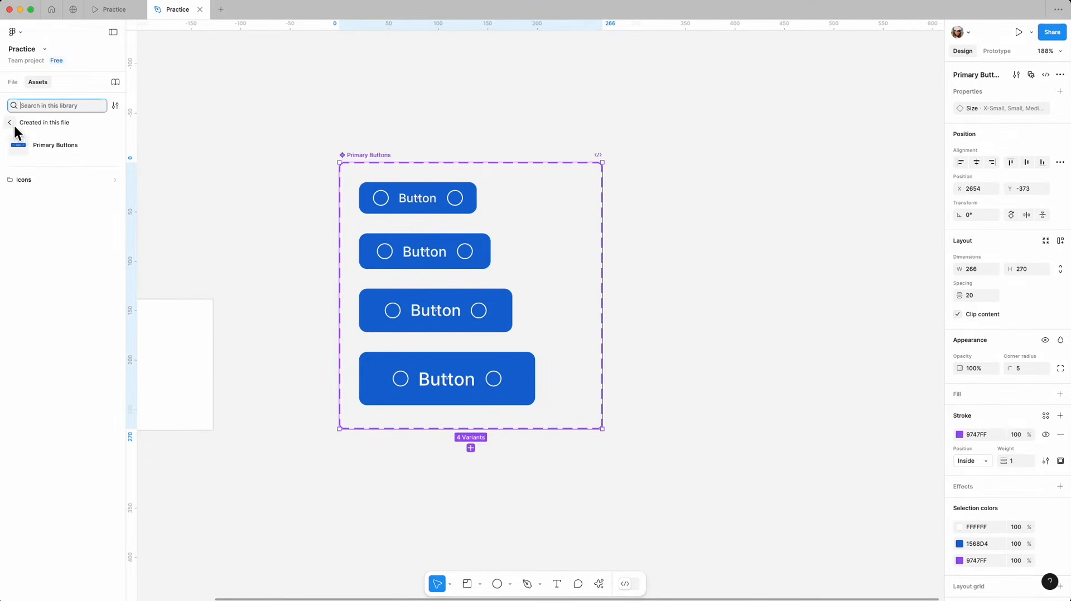
click(58, 146)
click(211, 243)
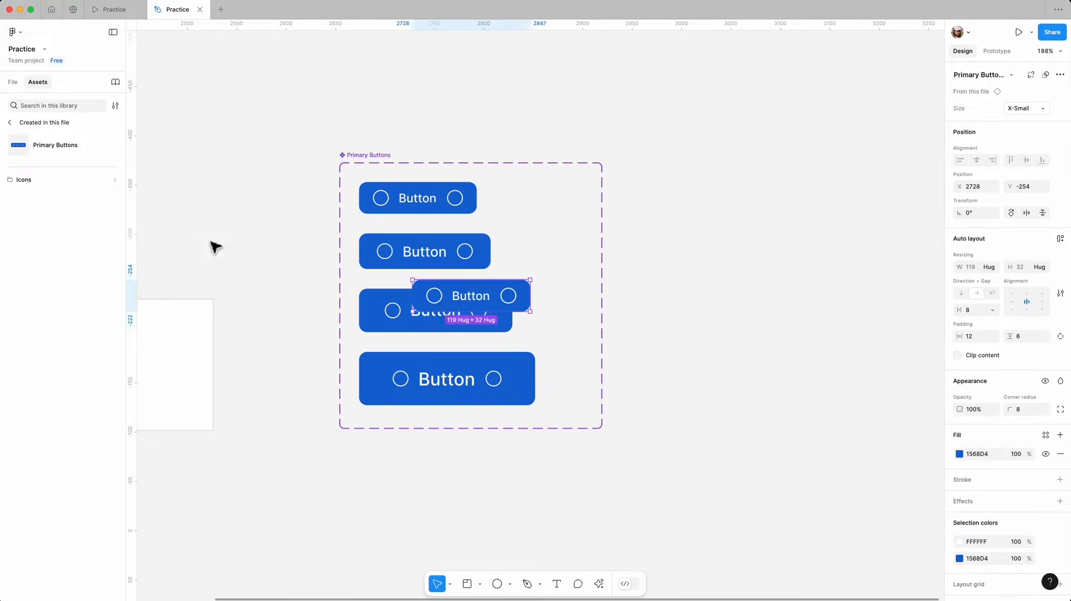
drag(440, 298, 711, 243)
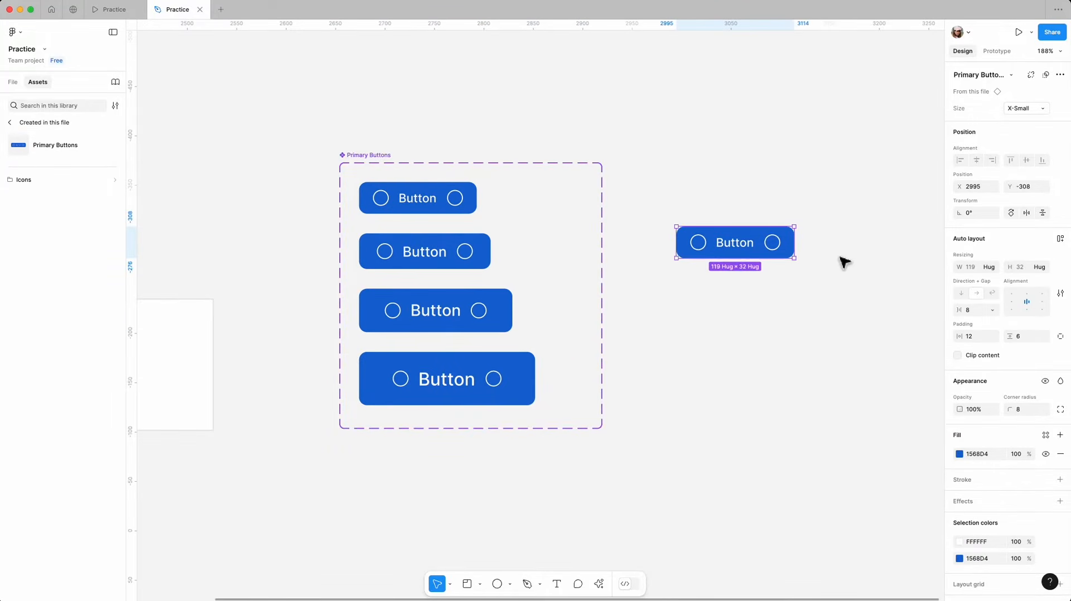
Test the instance's Size property by switching it to Small, Medium, Large and back to X-Small
click(1044, 109)
click(1039, 119)
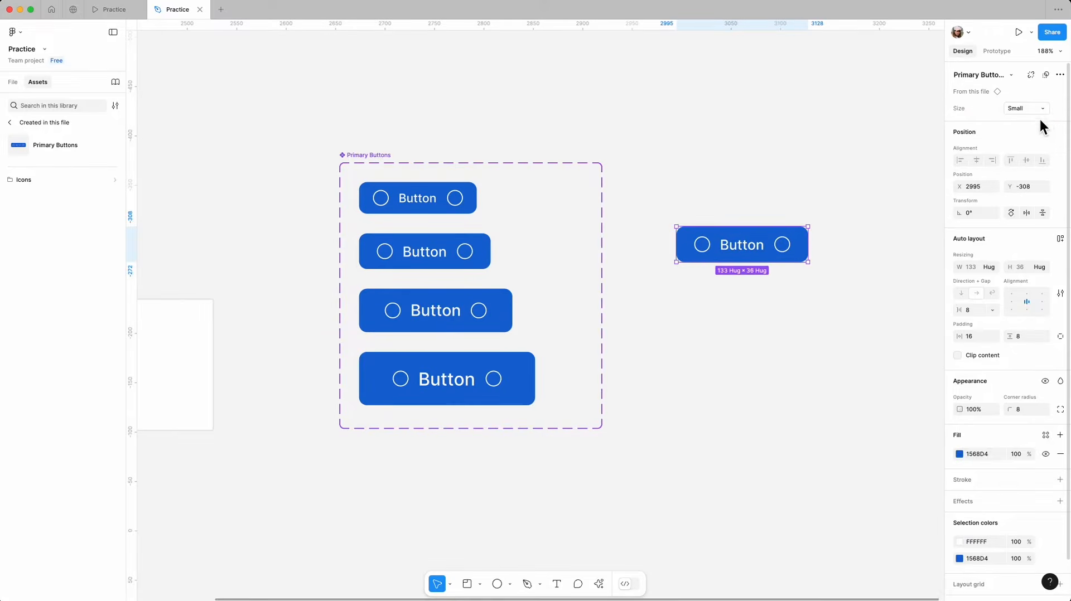
click(1046, 111)
click(1045, 119)
click(1047, 111)
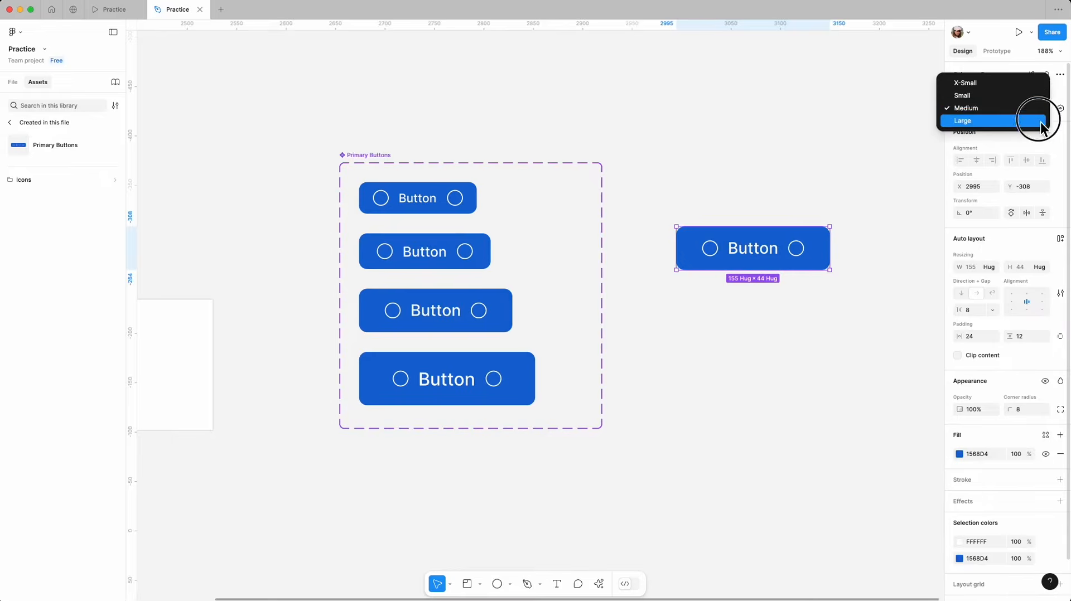
click(1045, 119)
click(1036, 109)
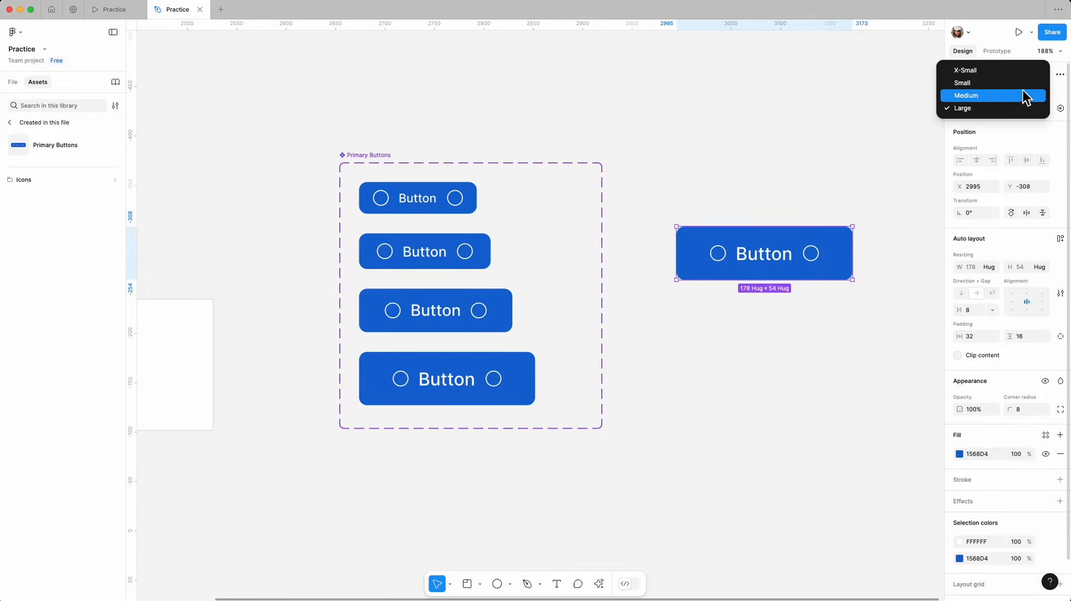
click(1021, 73)
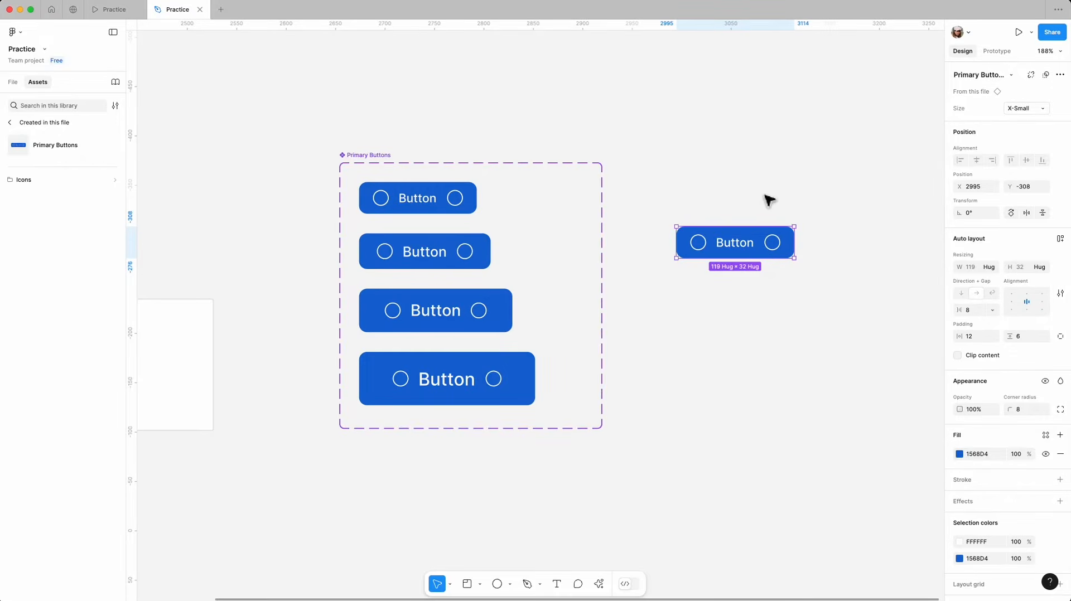
click(768, 200)
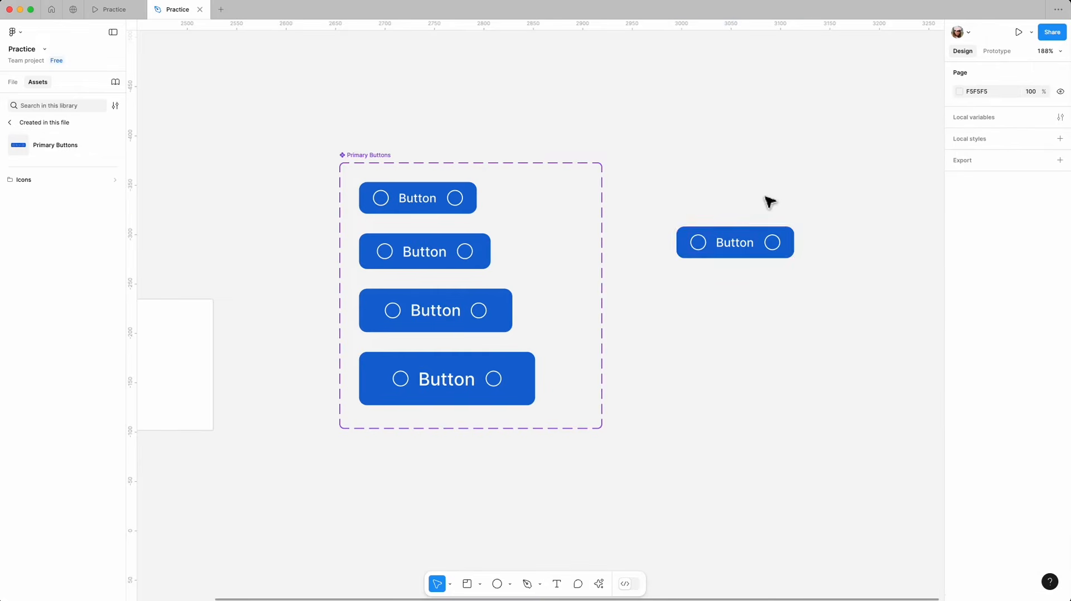
Try overriding the instance's label text directly on the canvas, first with Cancel and then with Exit
double_click(745, 254)
double_click(744, 254)
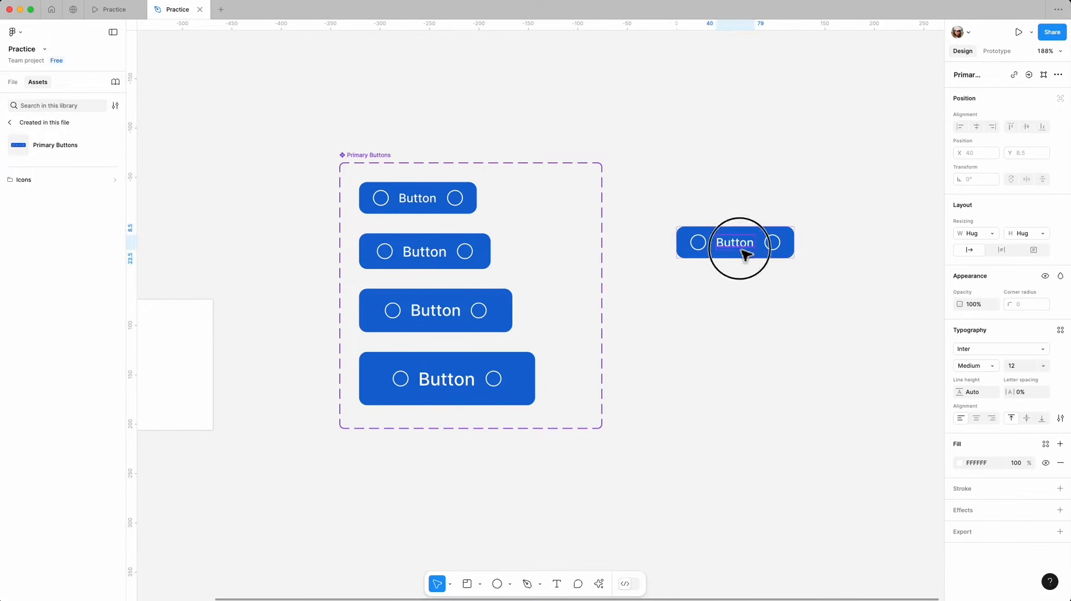
text(Cancel)
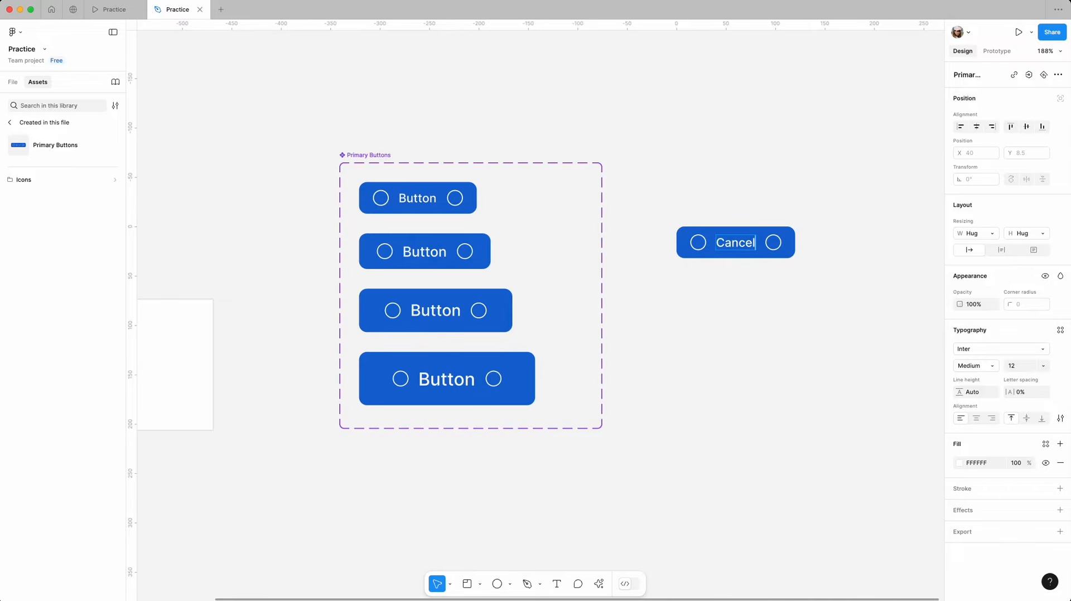
key(BackSpace)
key(BackSpace)
key(BackSpace)
key(BackSpace)
key(BackSpace)
key(BackSpace)
text(Exit)
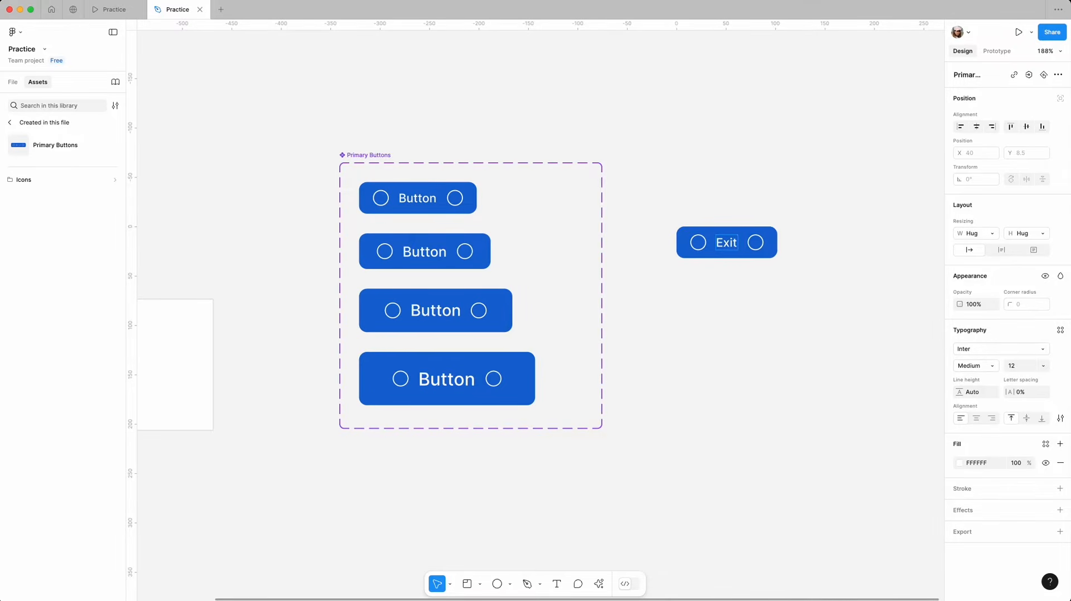
Delete the test button instance beside the component set
click(765, 196)
drag(798, 300, 729, 223)
key(Delete)
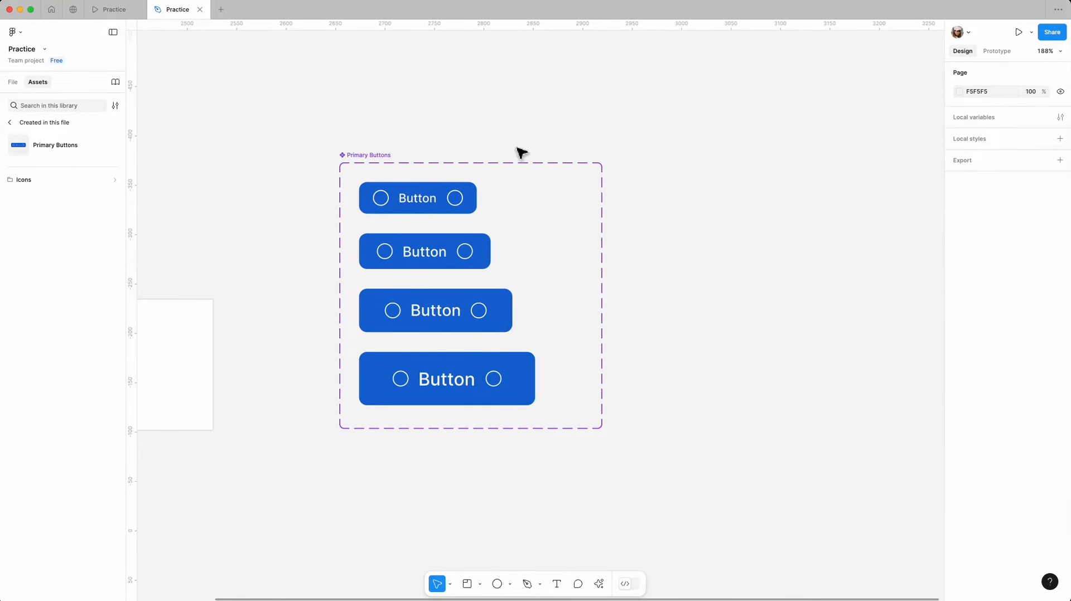
Create a text property named Button Label with the value Button on the Primary Buttons component set
click(368, 155)
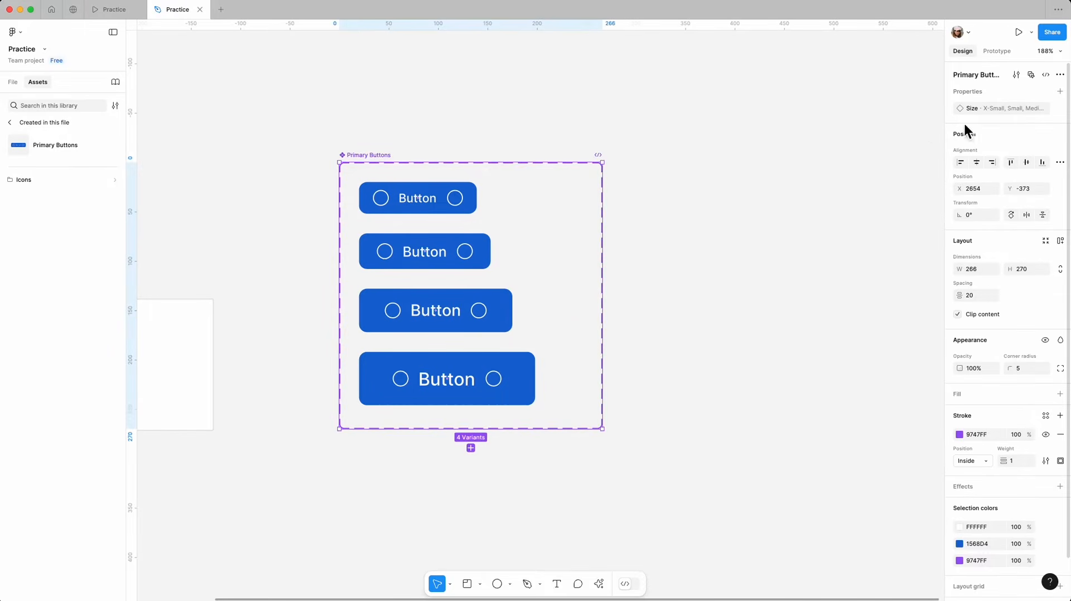
click(1060, 92)
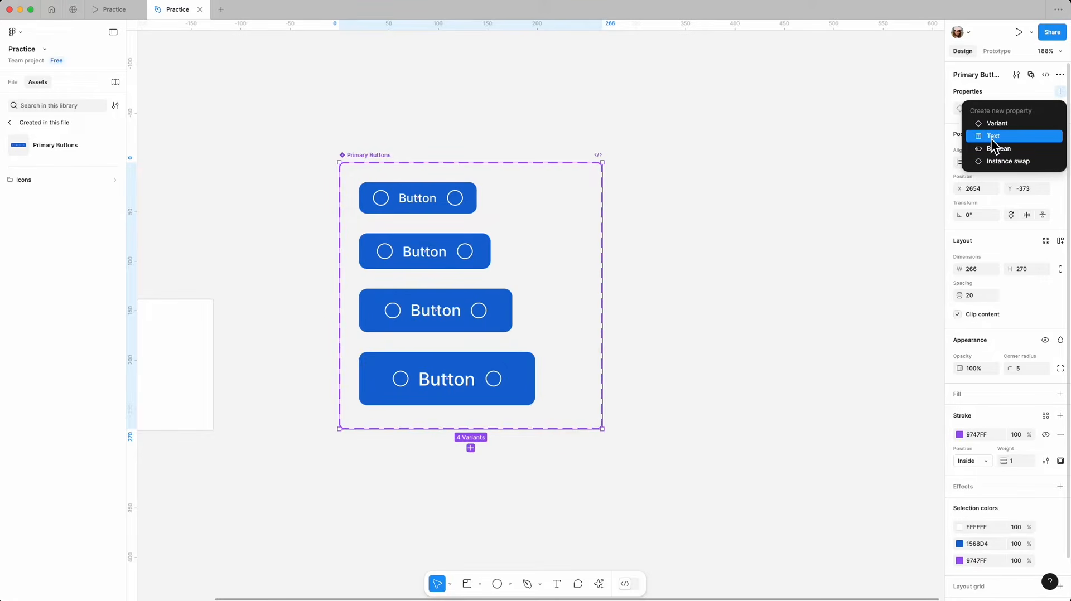
click(993, 137)
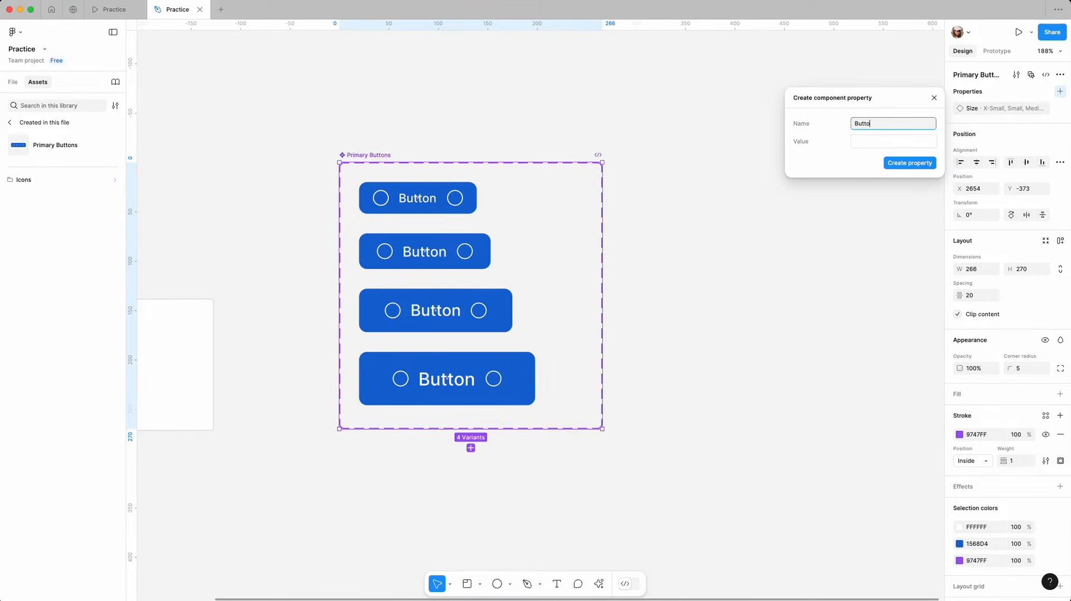
click(860, 143)
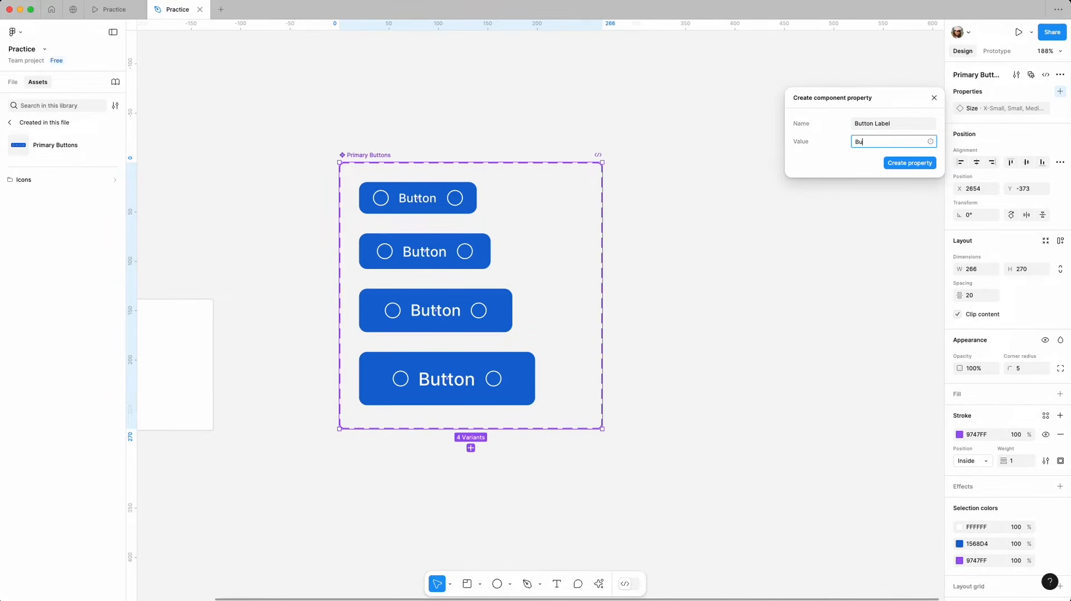
click(928, 165)
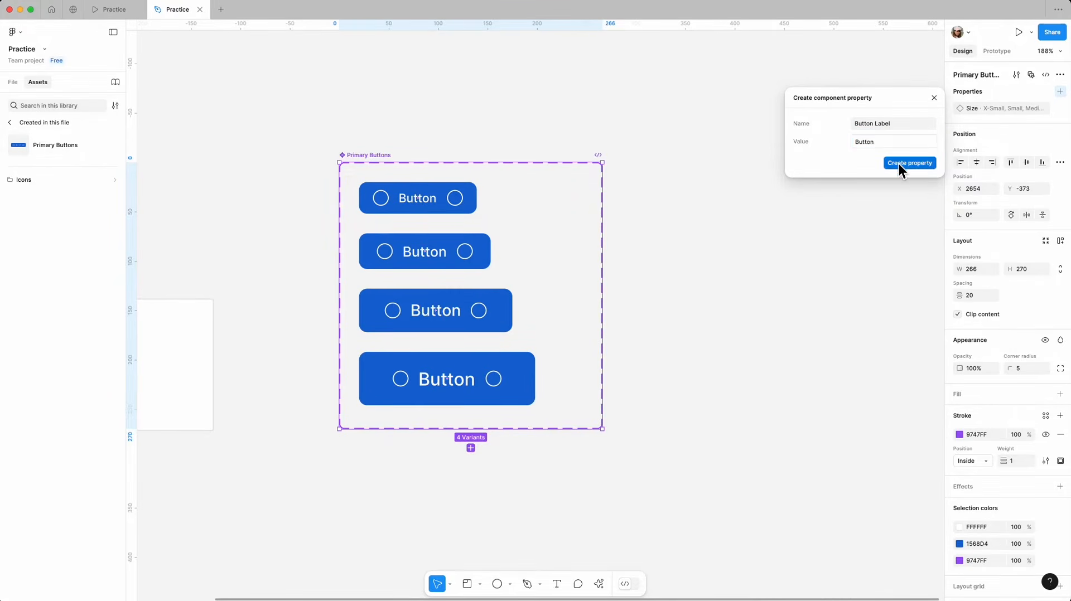
mouse_move(1061, 126)
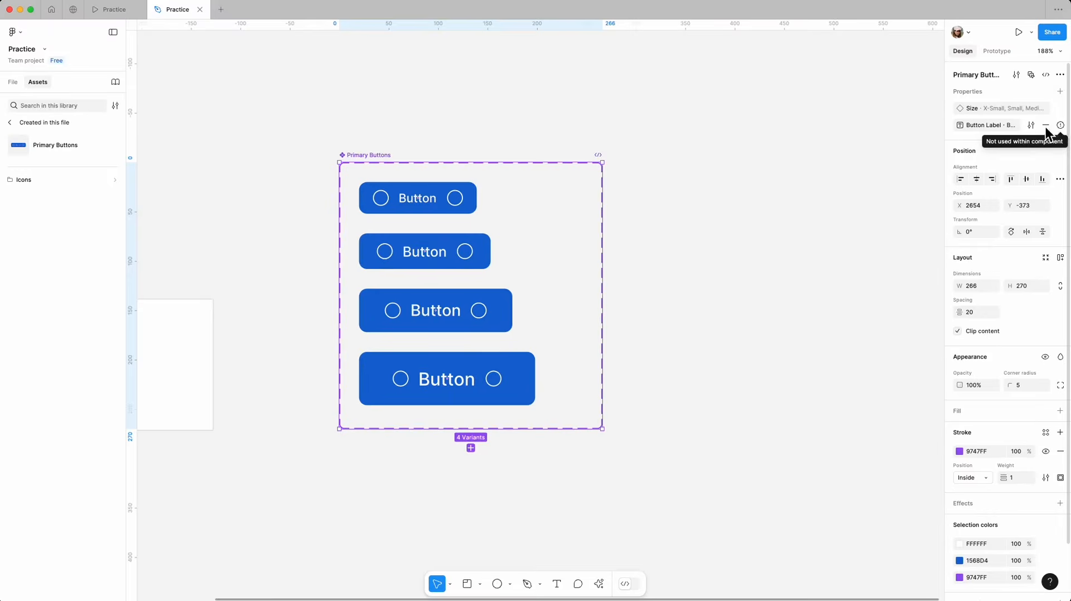
Apply the Button Label property to the text layer of the X-Small variant
click(831, 177)
click(419, 208)
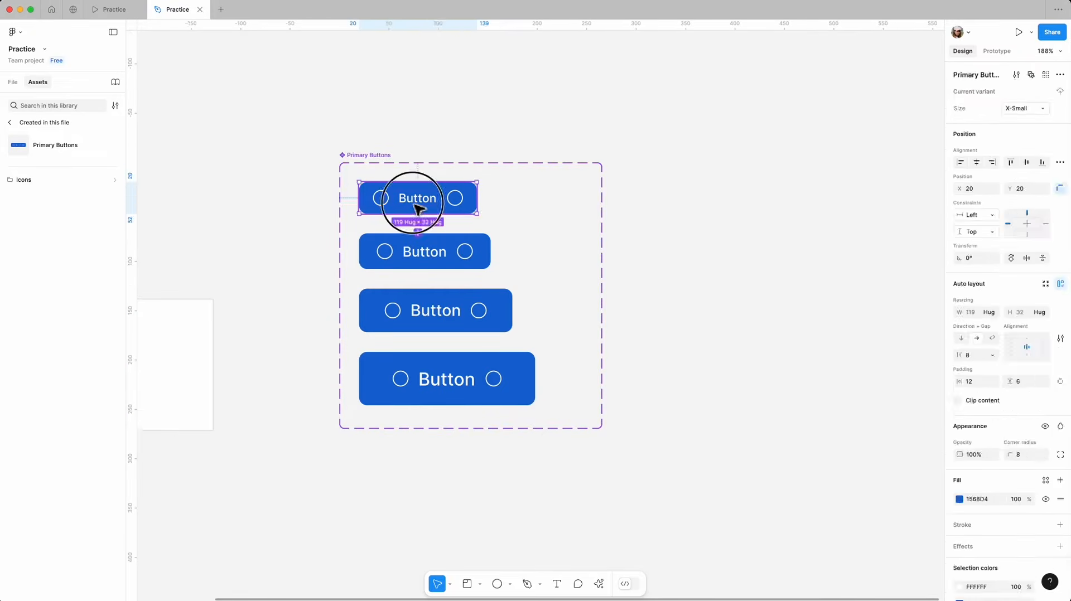
click(419, 205)
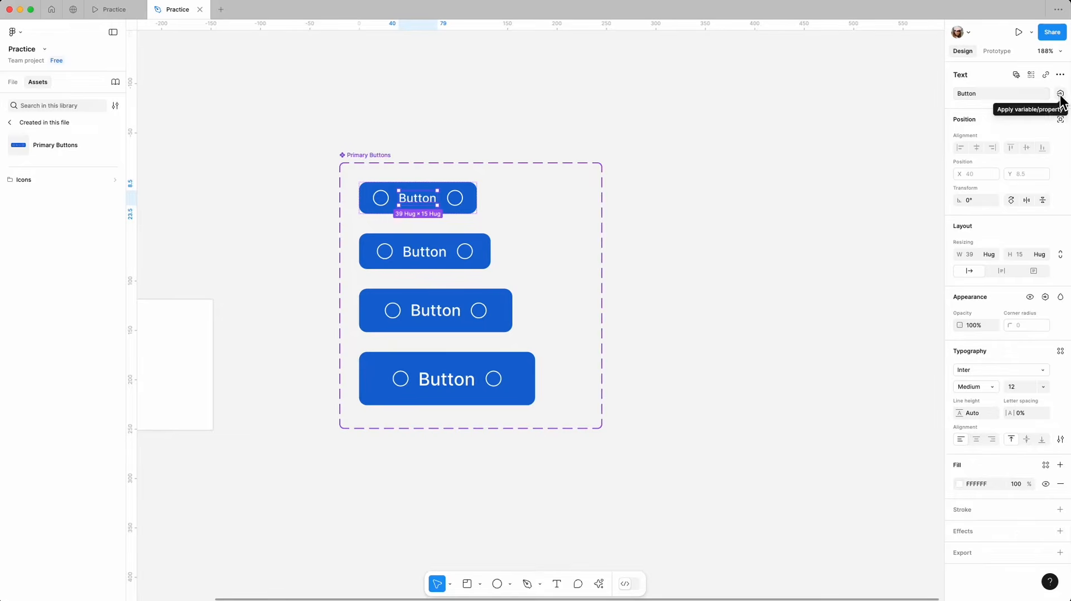
click(1060, 95)
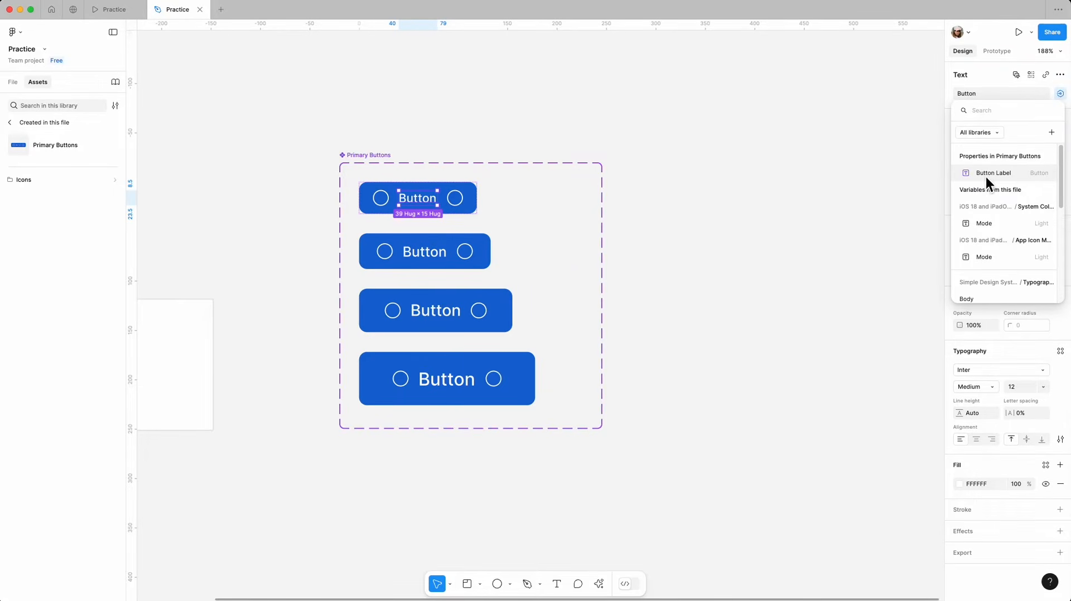
click(1026, 178)
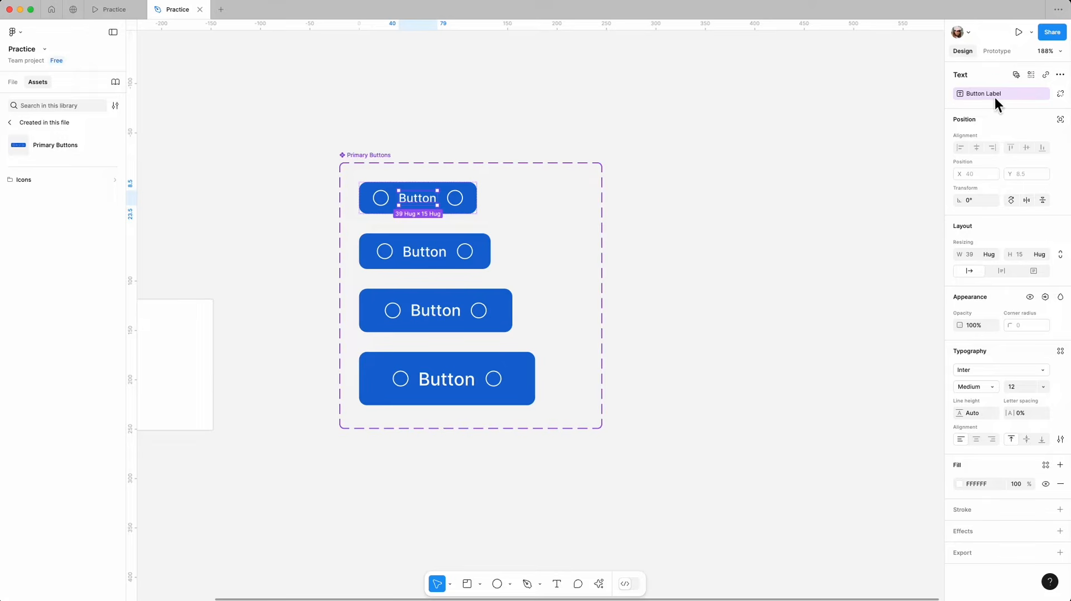
Apply the Button Label property to the text layers of the Small, Medium and Large variants together
click(426, 250)
click(426, 251)
shift+click(444, 317)
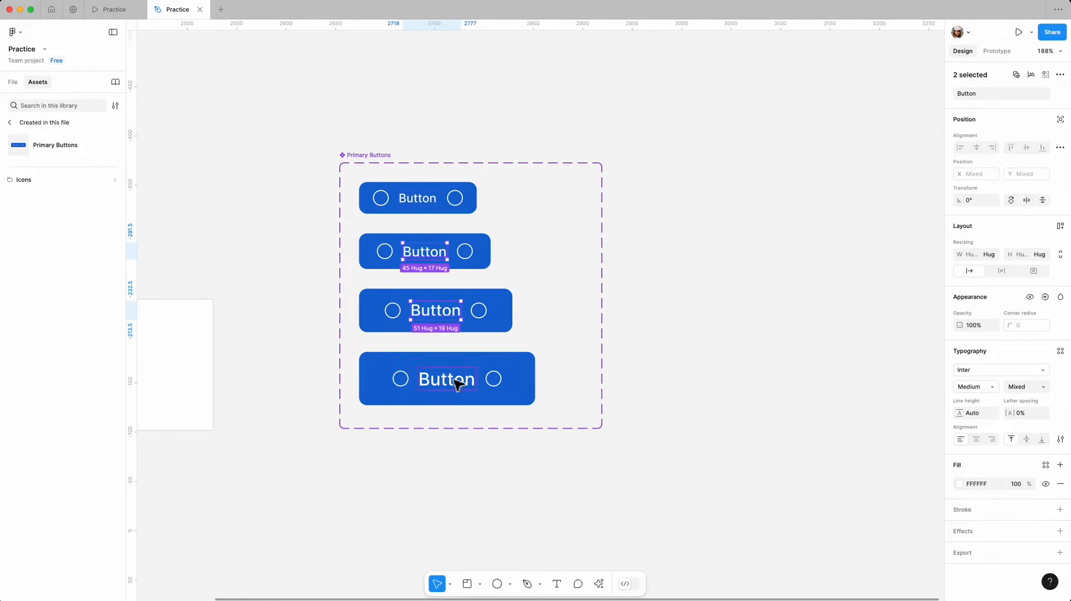
shift+click(456, 383)
click(1061, 95)
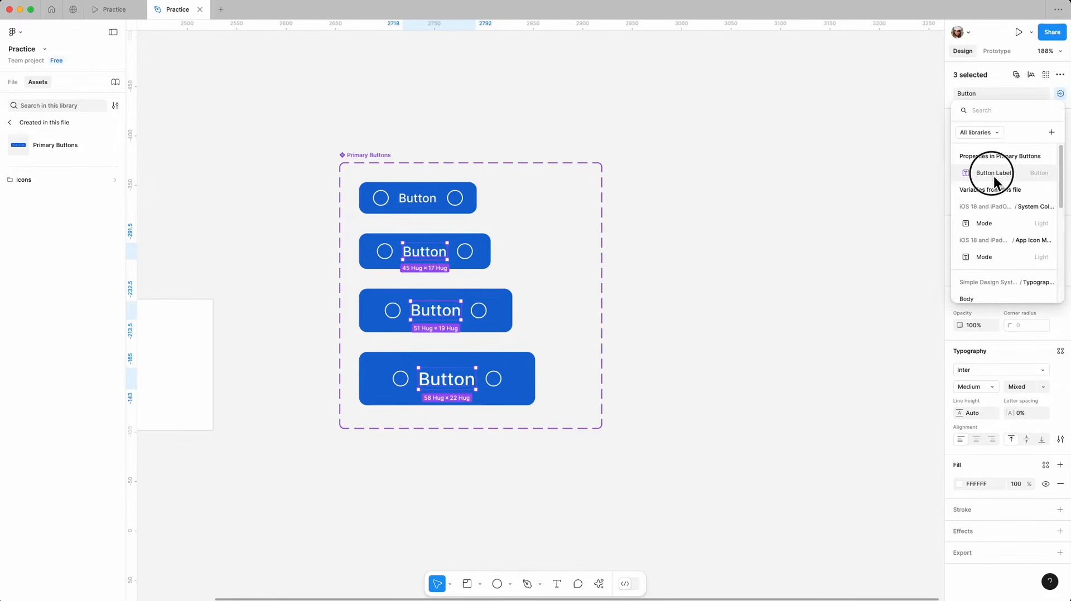
click(993, 176)
click(755, 162)
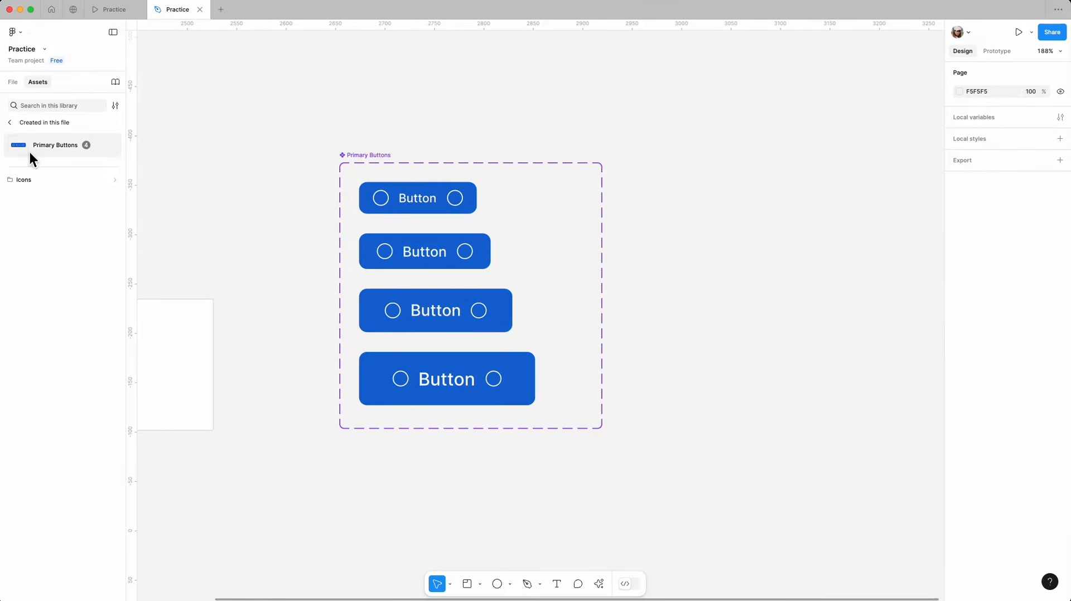
Place a new Primary Buttons instance to the right of the component set and set its Button Label to Cancel
drag(75, 148, 750, 237)
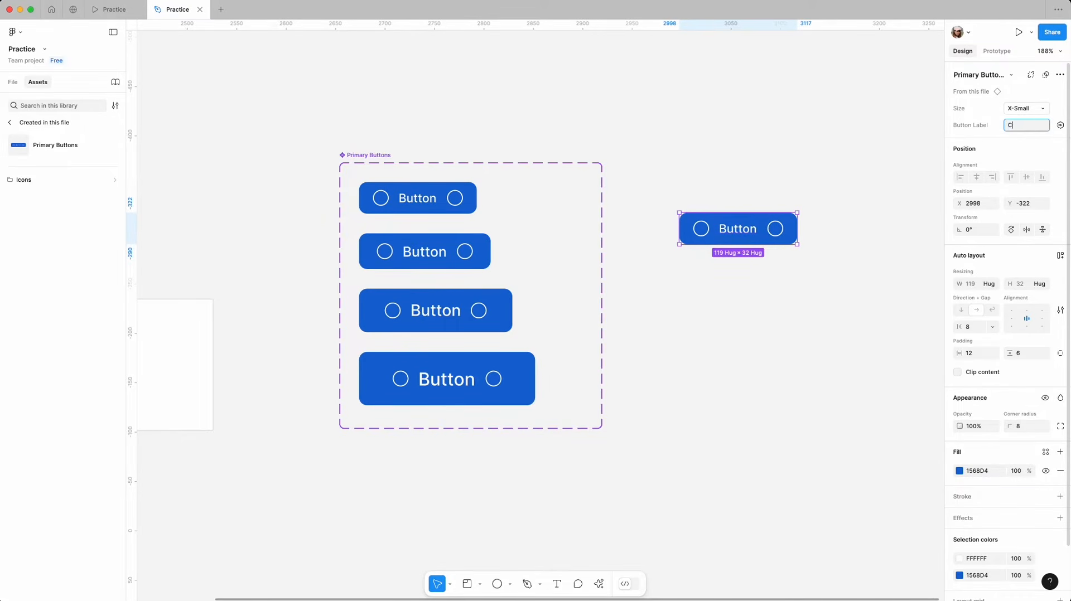
text(Cancel)
key(Return)
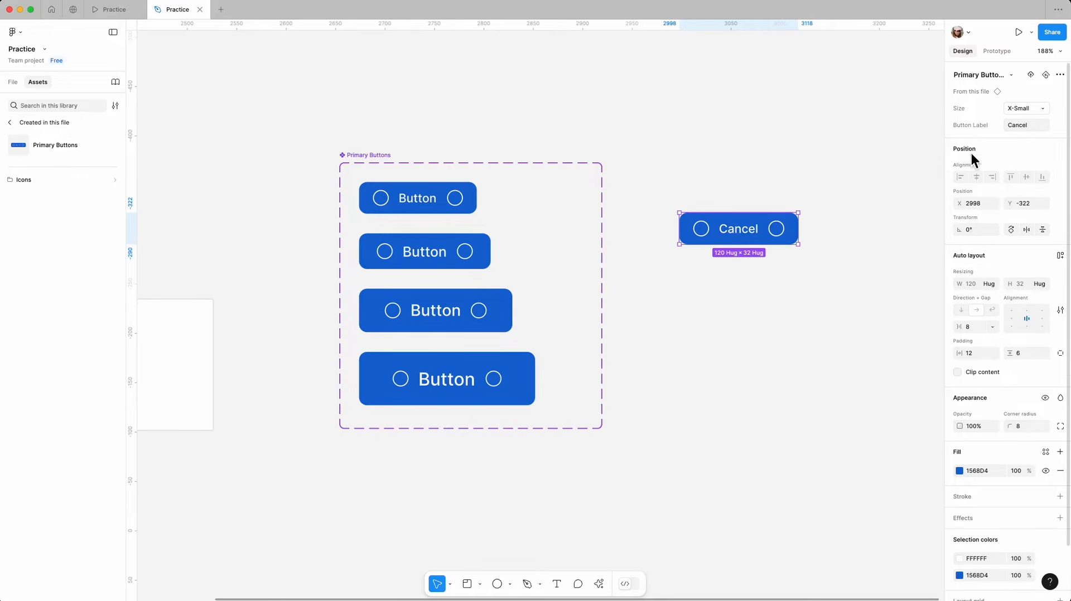
Switch the Cancel instance's Size through Small, Medium and Large, and leave it set to Medium
click(1030, 111)
click(1019, 124)
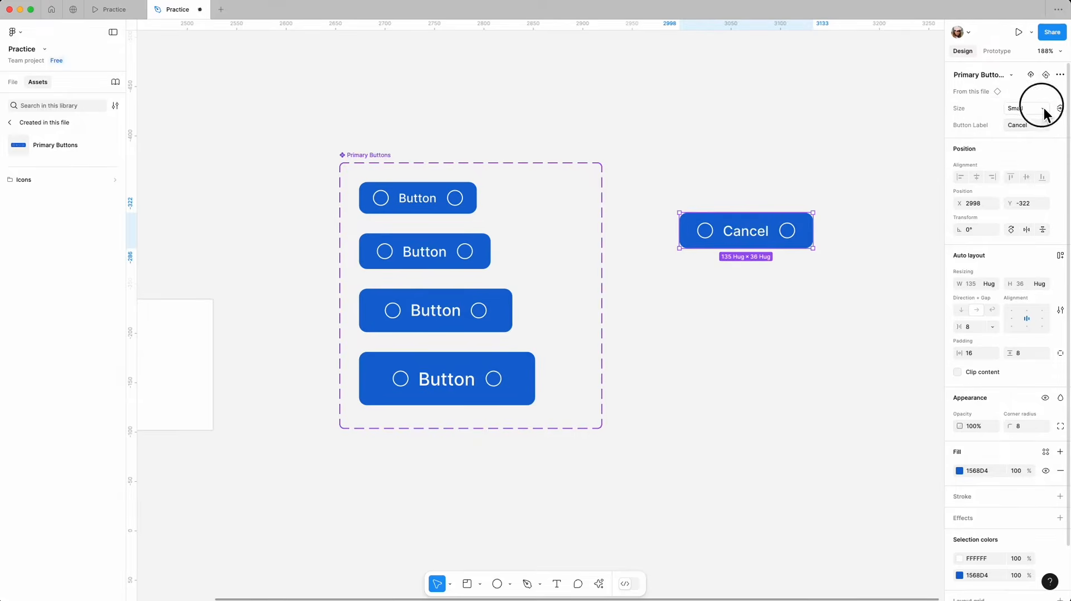
click(1032, 110)
click(1037, 120)
click(1039, 111)
click(1039, 122)
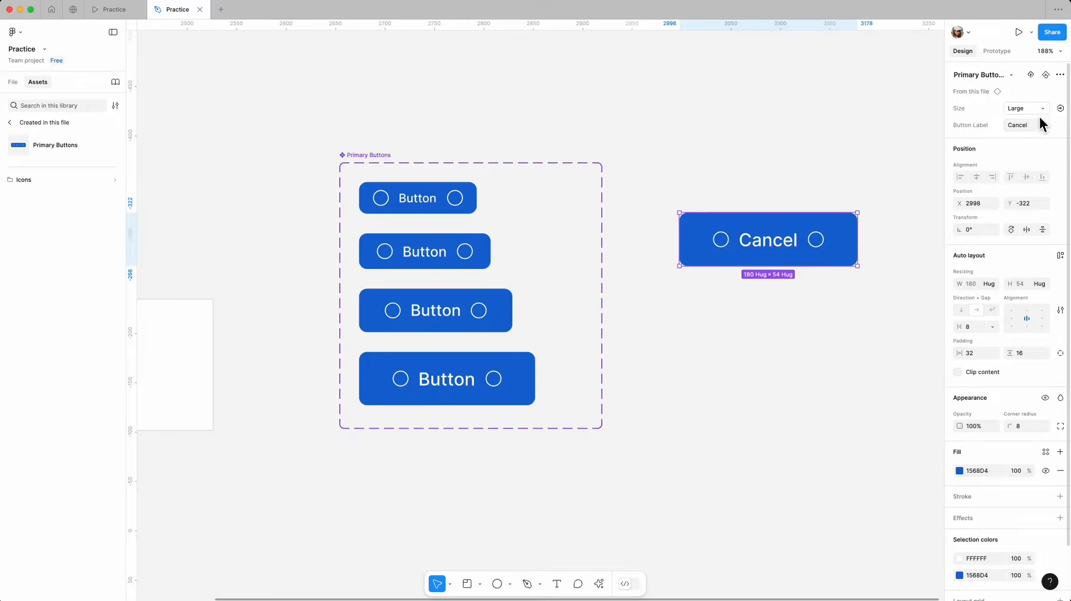
click(1039, 113)
click(1032, 96)
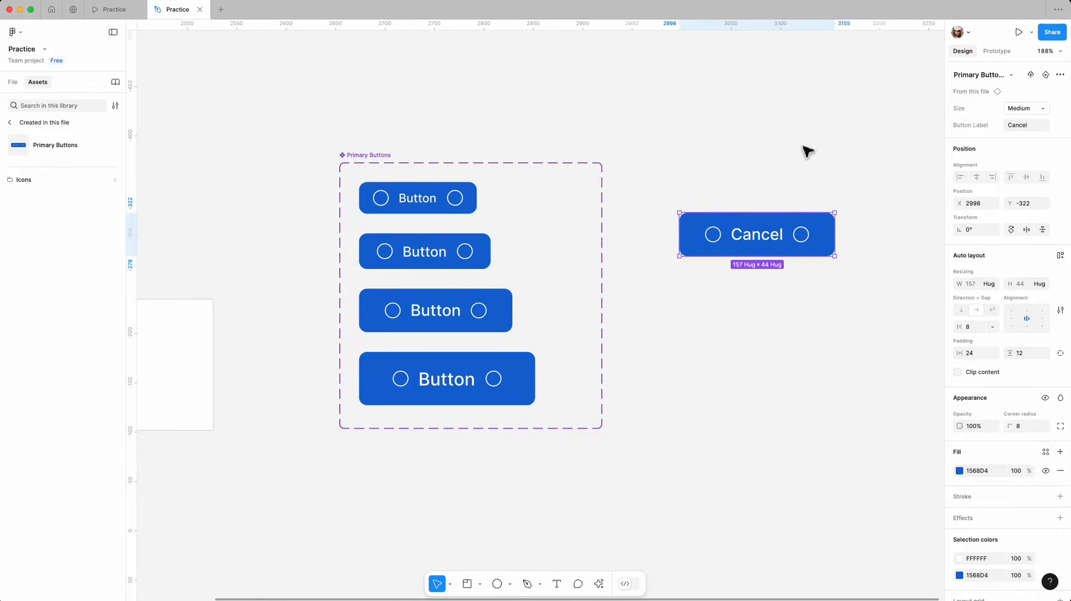
click(639, 162)
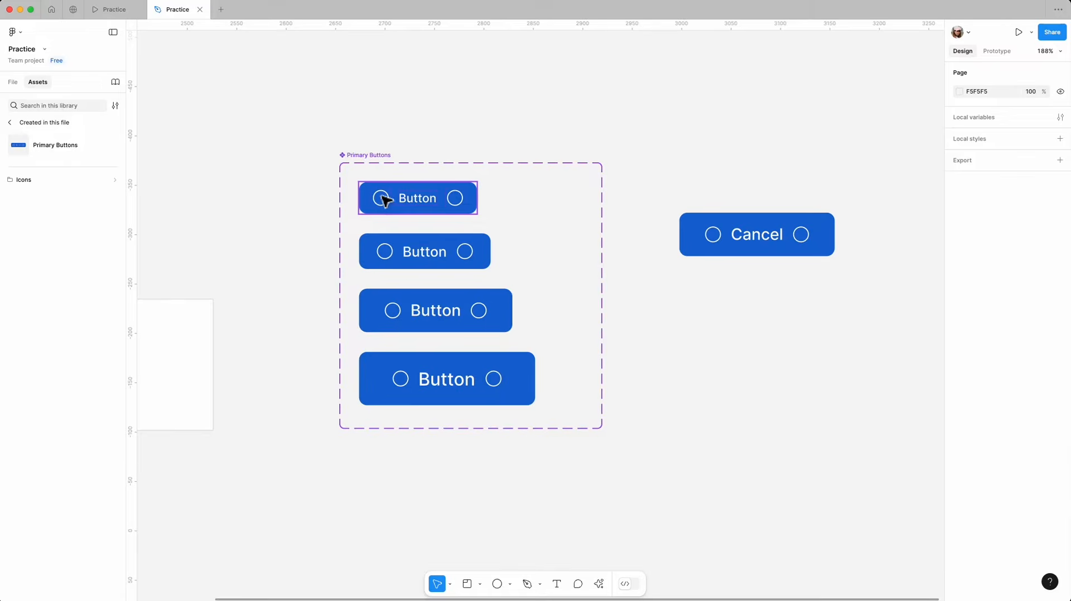
Find the Iconify plugin among the plugins and widgets and run it
scroll(887, 282, down, 5)
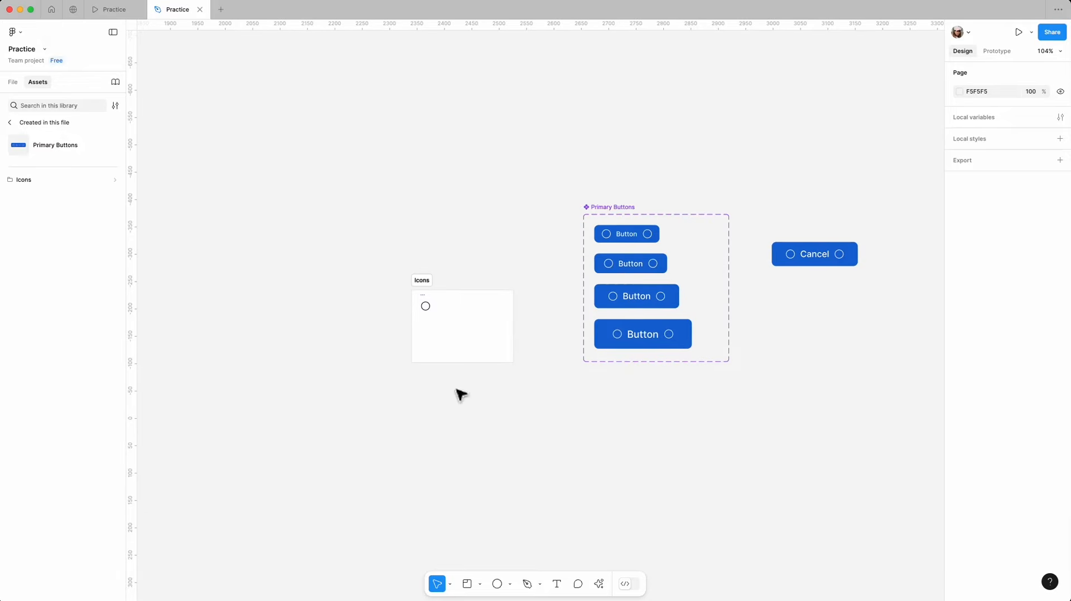
scroll(424, 287, up, 4)
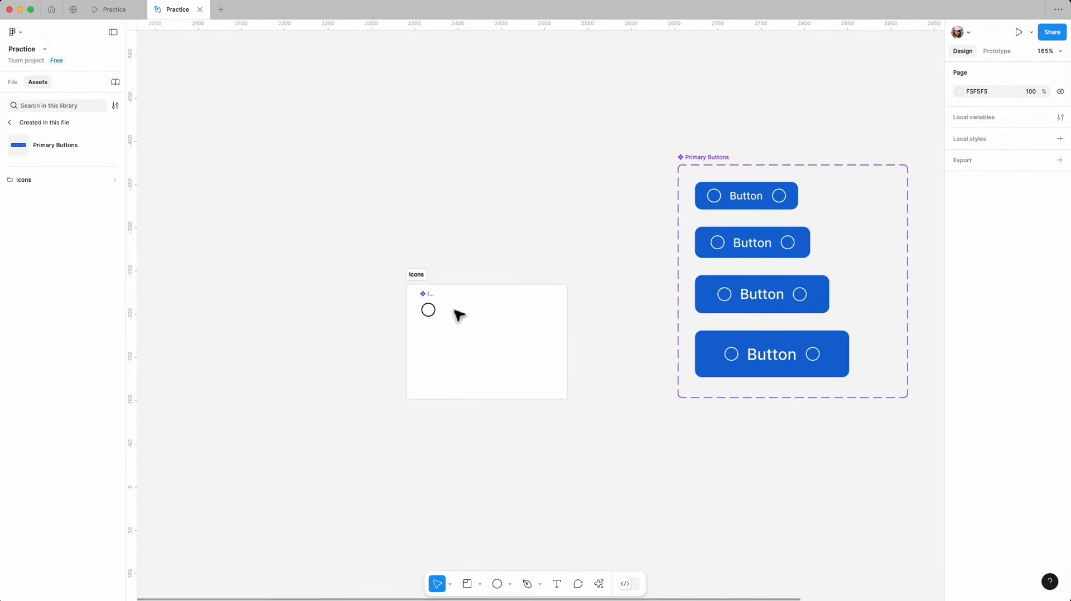
click(600, 584)
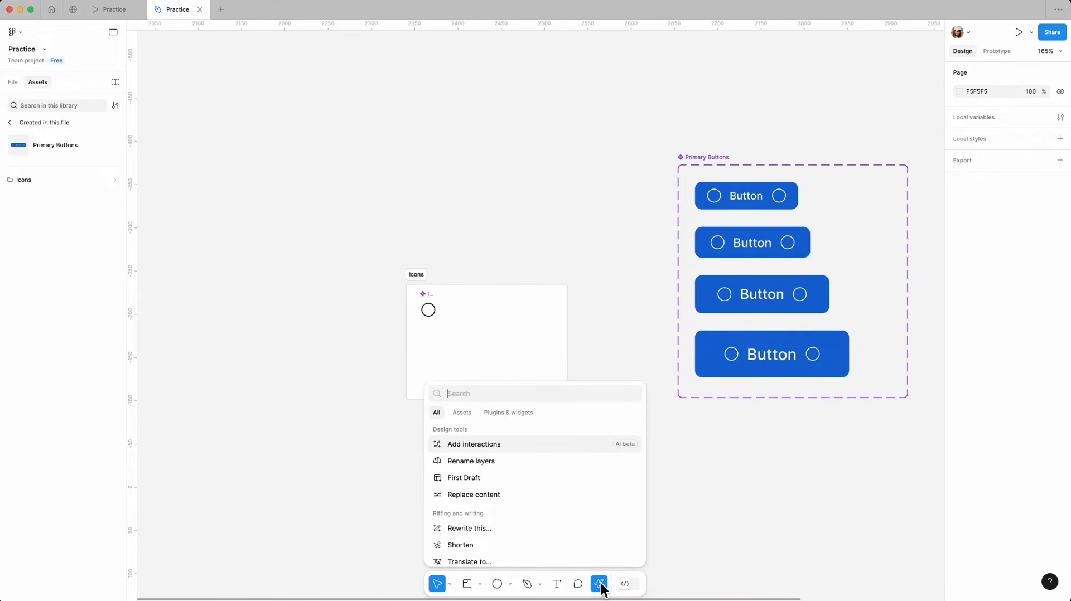
click(518, 413)
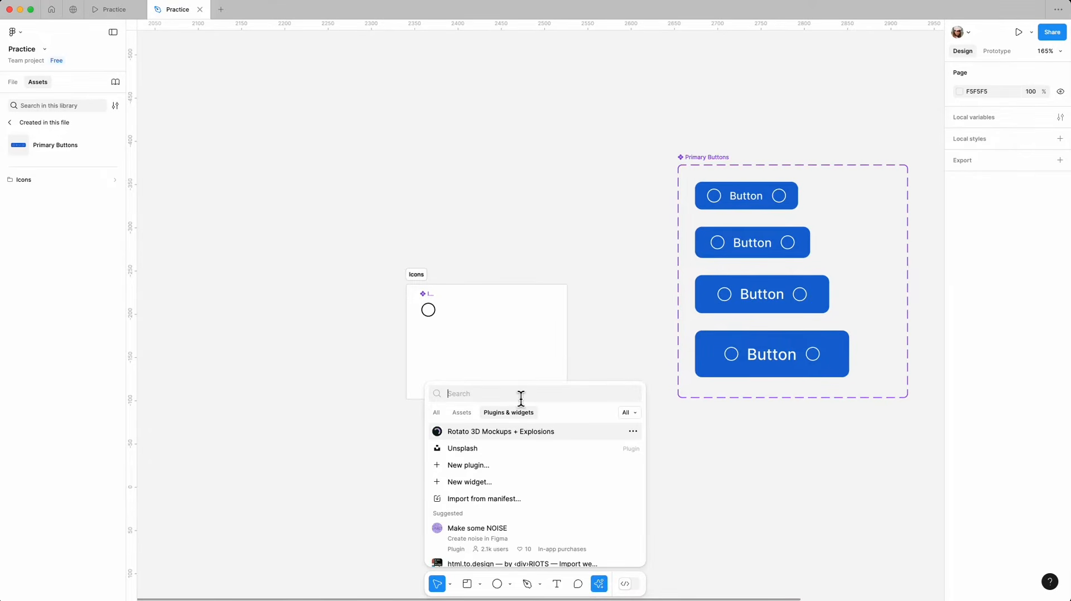
text(Iconify)
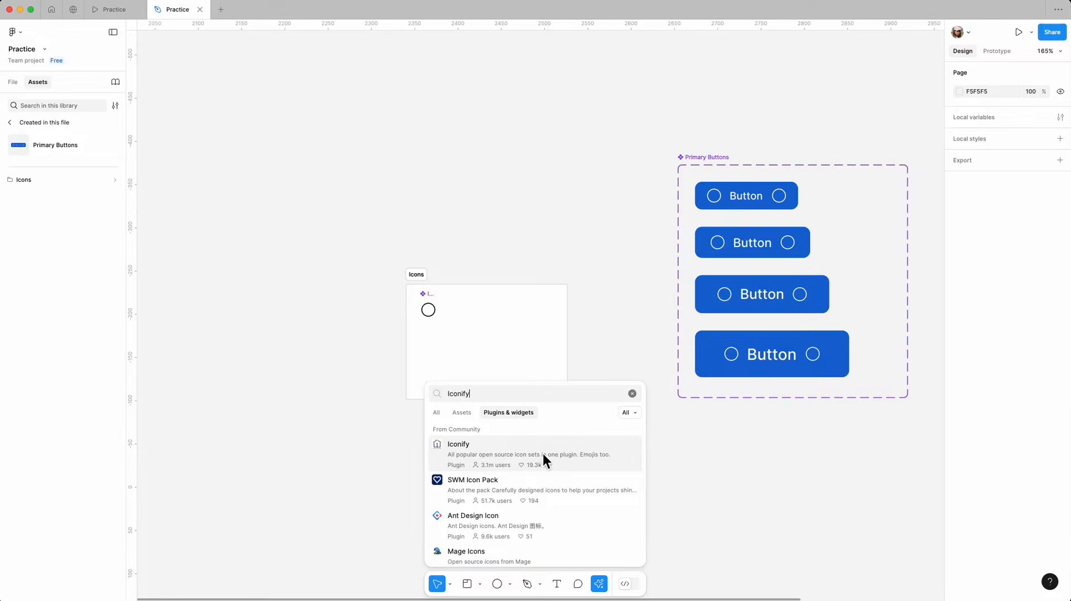
click(590, 460)
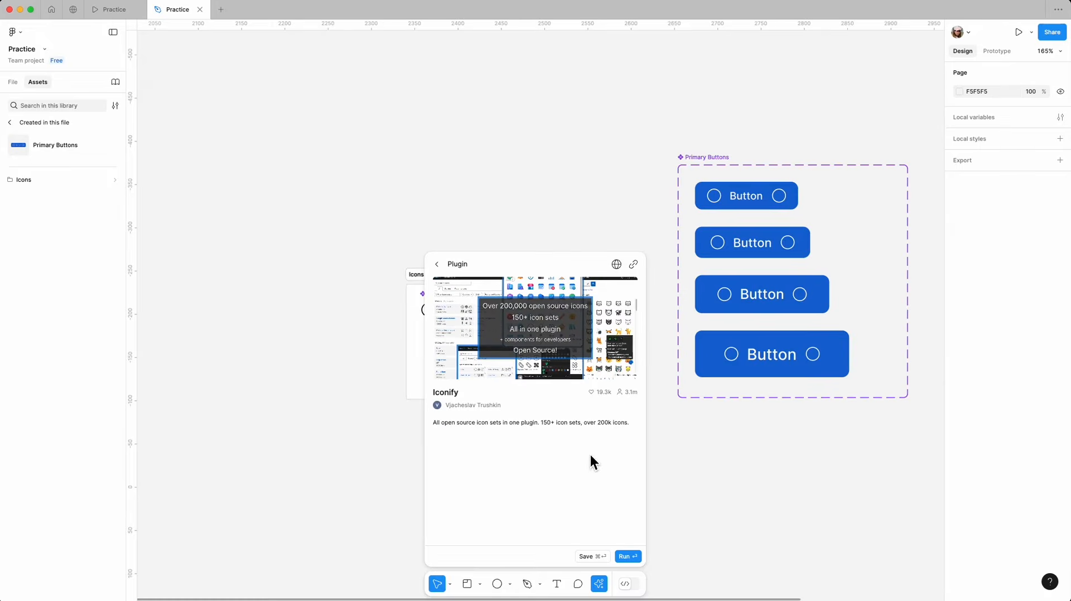
click(626, 557)
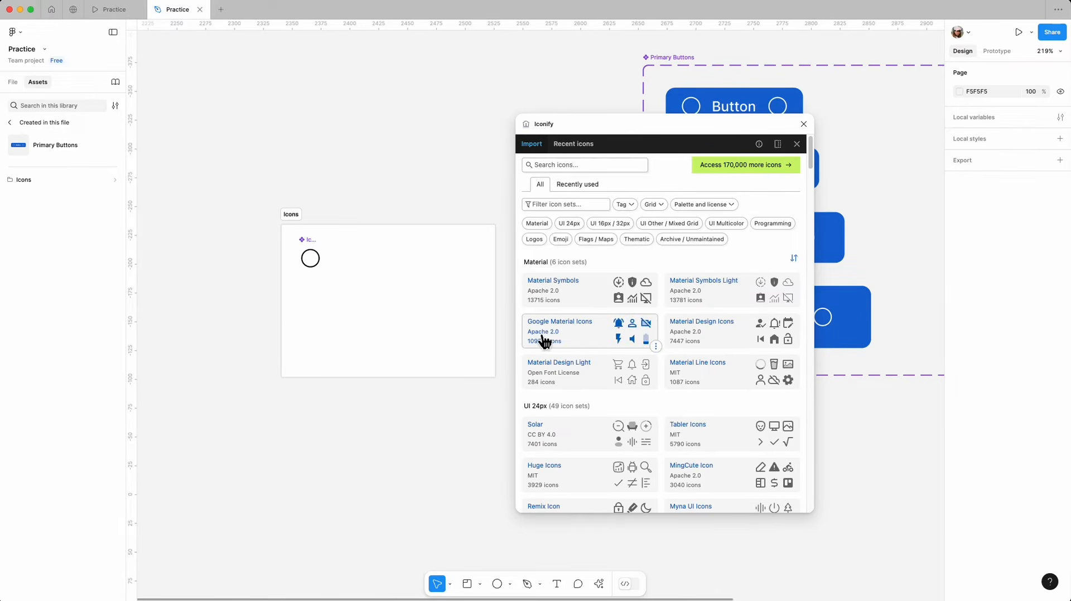
Search the Google Material Icons set's plugin window for Right arrow and import tabler:arrow-right as a frame at size 20
click(590, 339)
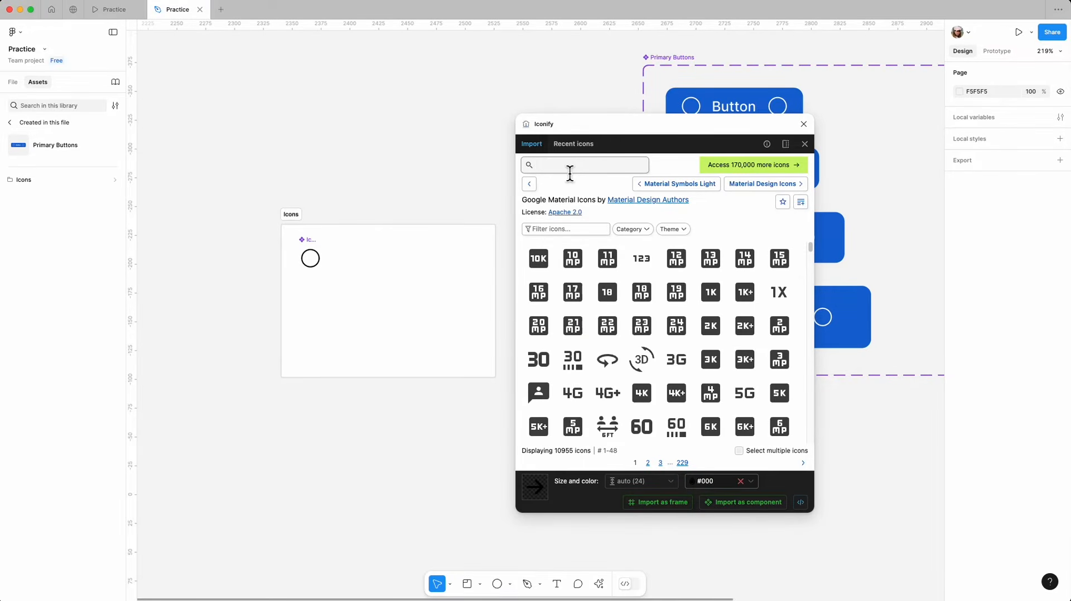
text(Right arrow)
key(Return)
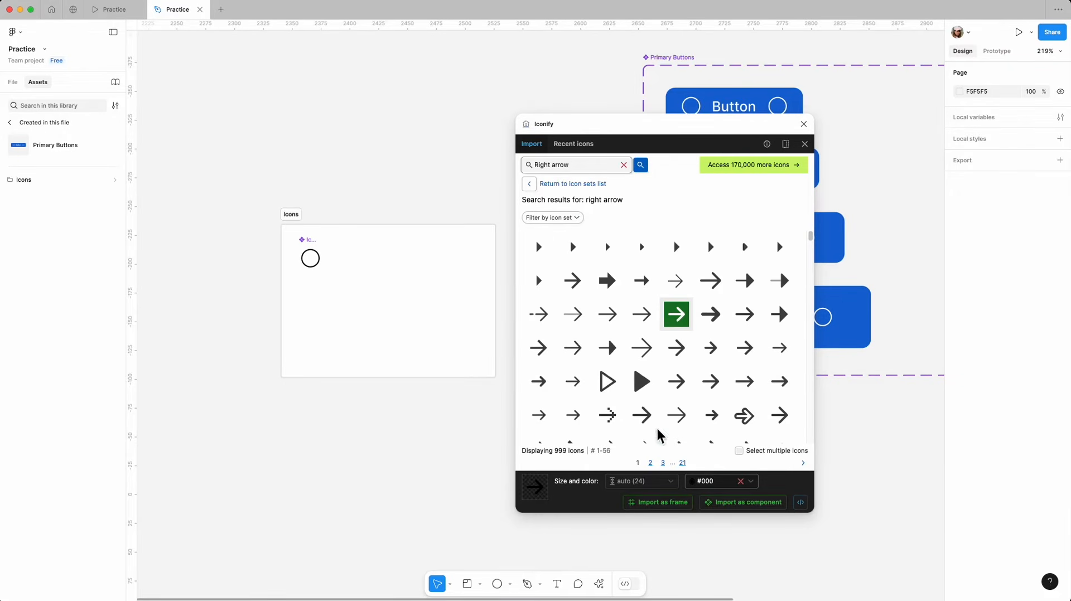
click(673, 488)
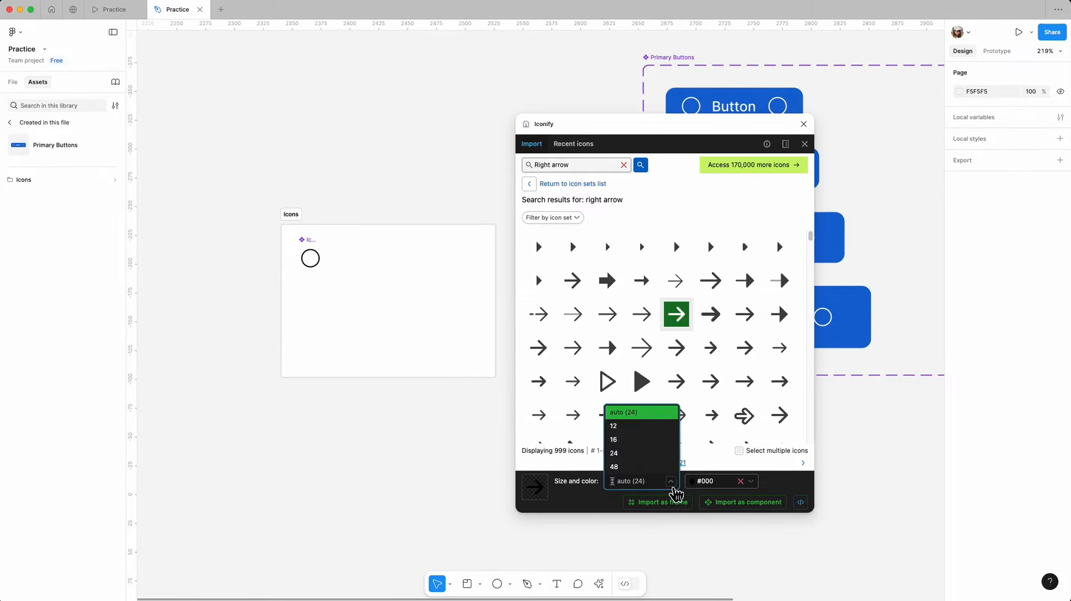
click(638, 486)
text(20)
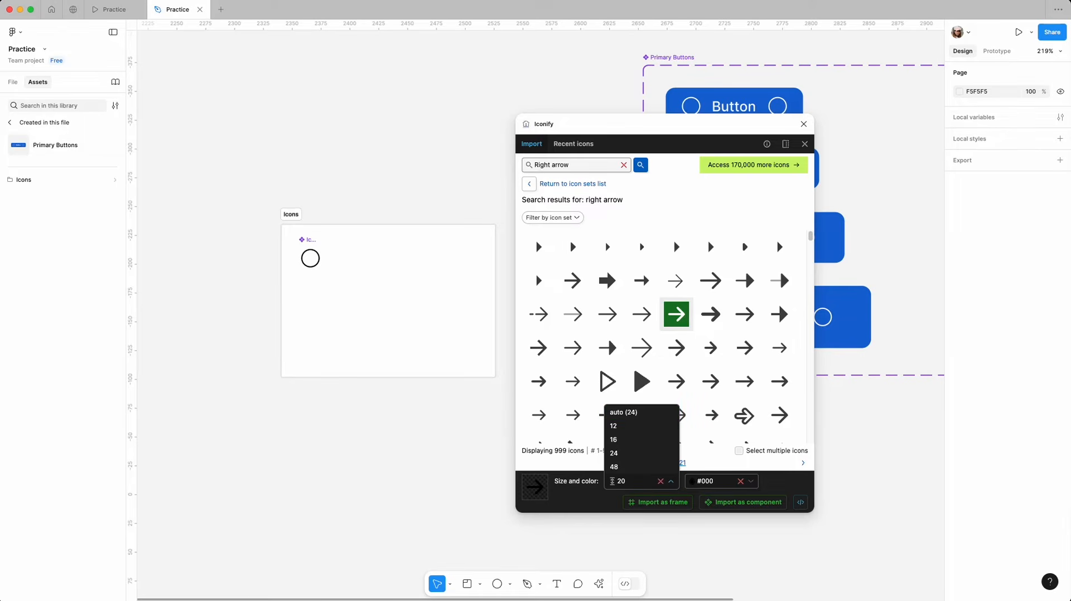
click(662, 503)
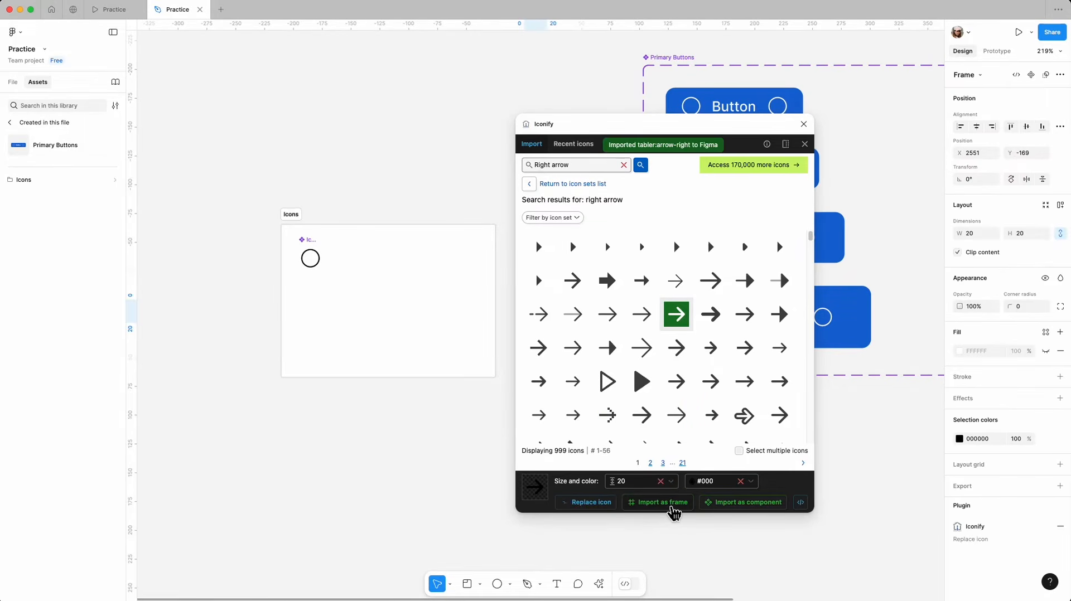
Close Iconify and move the imported right arrow into the Icons frame, beside the circular IconHolder component
click(803, 124)
drag(535, 308, 349, 245)
scroll(334, 252, up, 5)
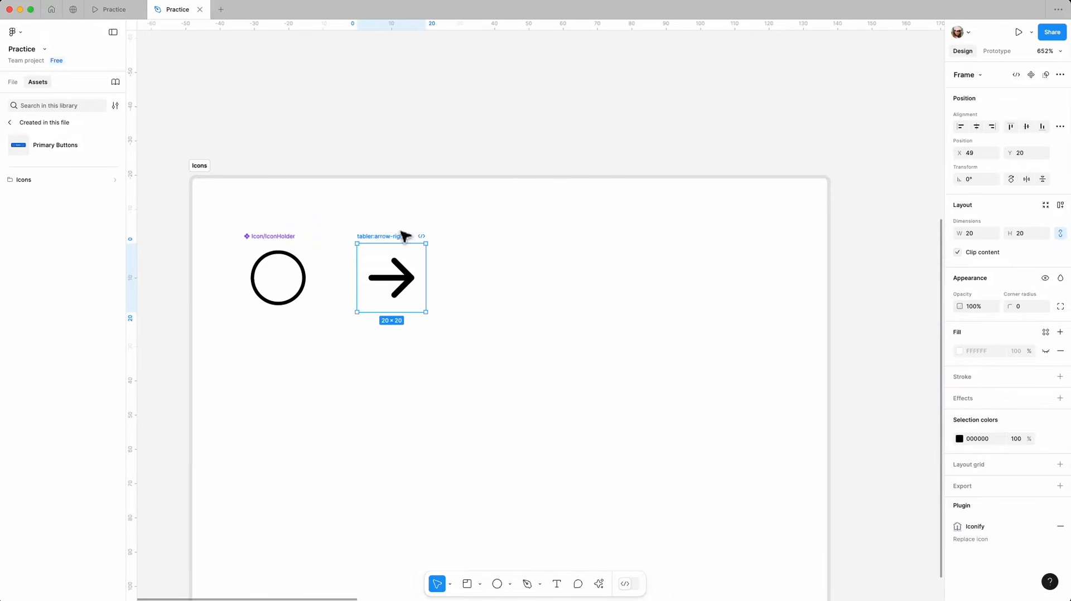
Rename the imported right arrow frame as Icon/Arrow-right
double_click(385, 238)
click(376, 238)
key(BackSpace)
key(BackSpace)
key(BackSpace)
key(BackSpace)
key(BackSpace)
key(BackSpace)
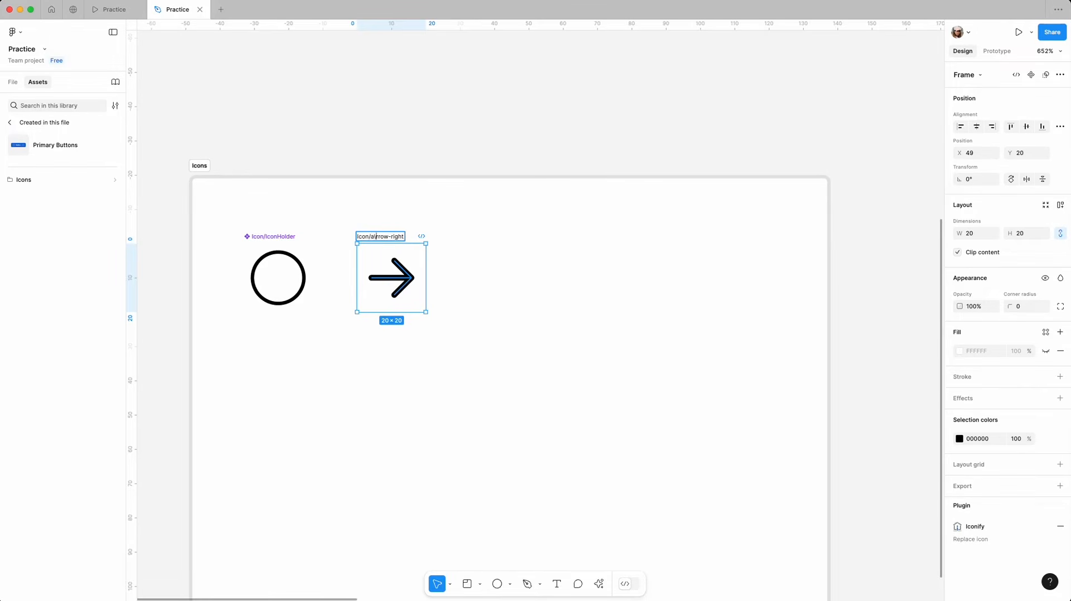
click(485, 261)
Convert the Icon/Arrow-right frame into a component
click(371, 238)
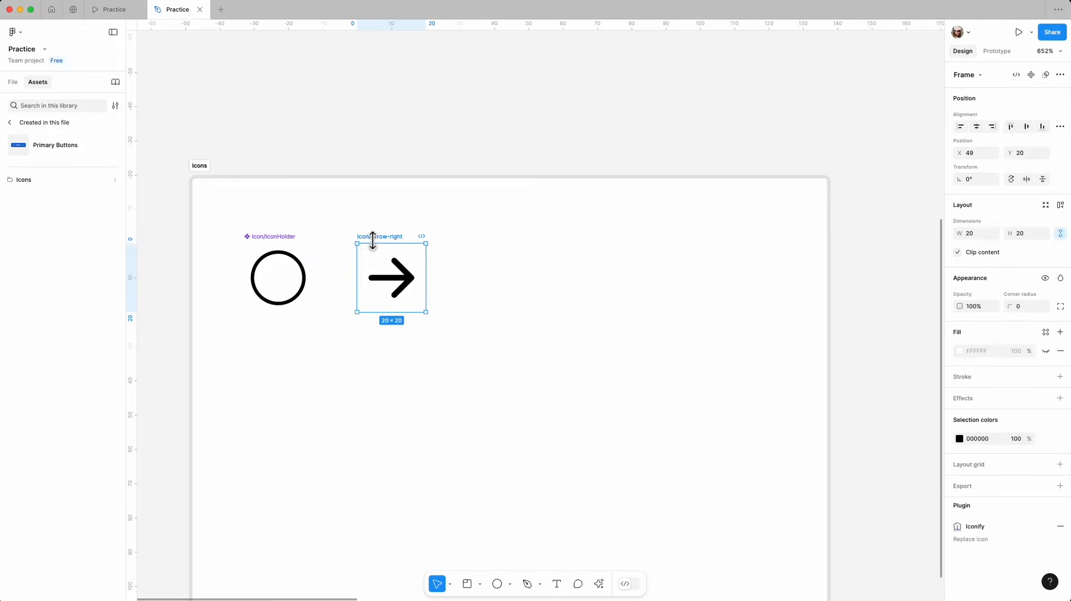
click(1033, 73)
scroll(281, 233, down, 2)
scroll(280, 232, down, 10)
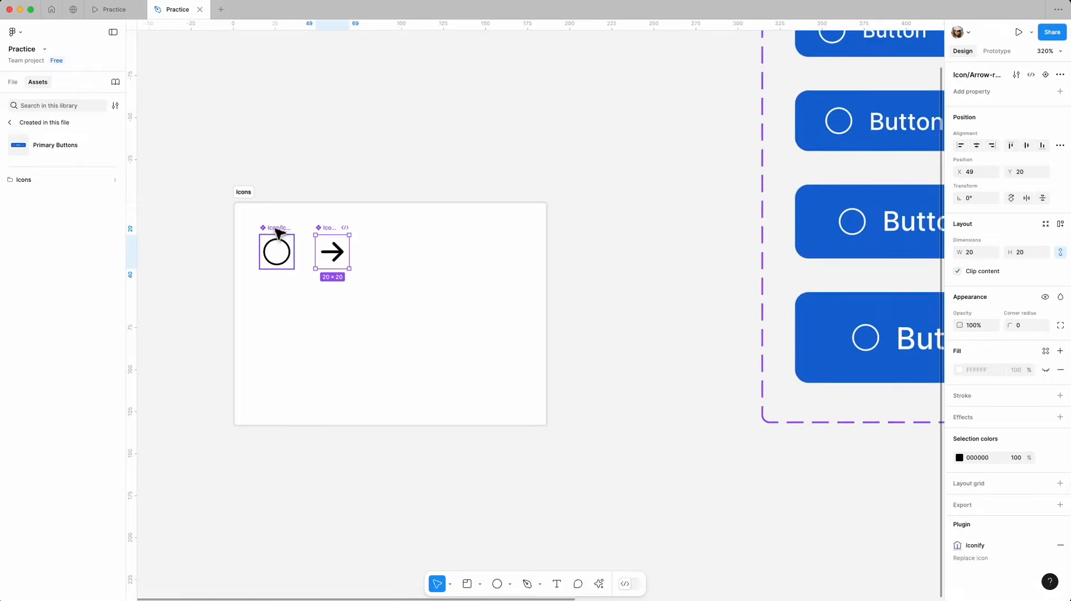
click(296, 231)
Run Iconify again, search for Left Arrow and import majesticons:arrow-left as a frame at size 20
click(598, 583)
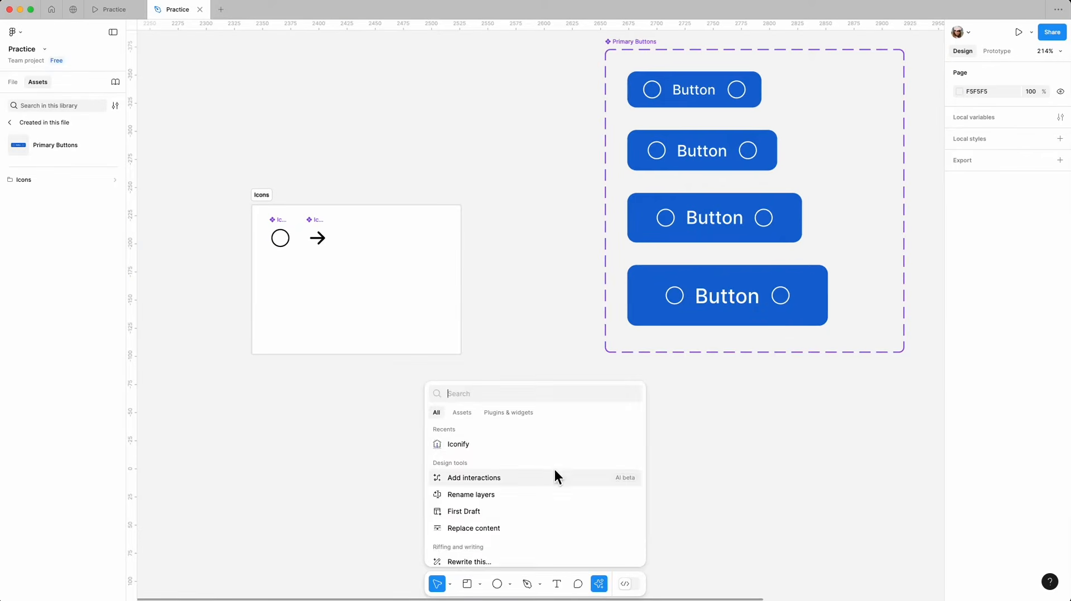
click(562, 442)
click(557, 166)
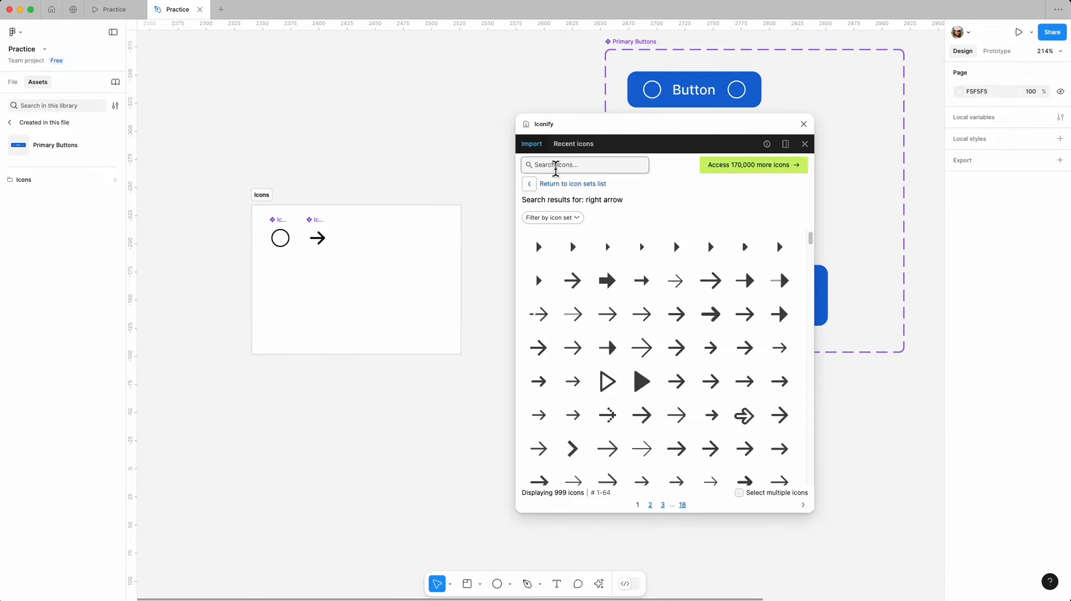
text(Left Arrow)
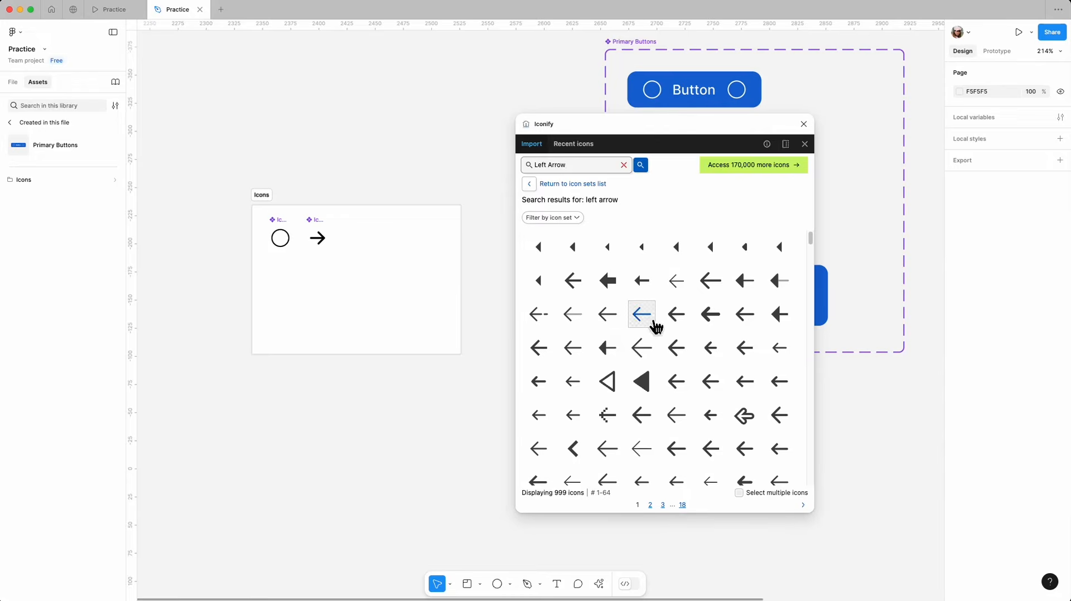
click(678, 390)
click(658, 504)
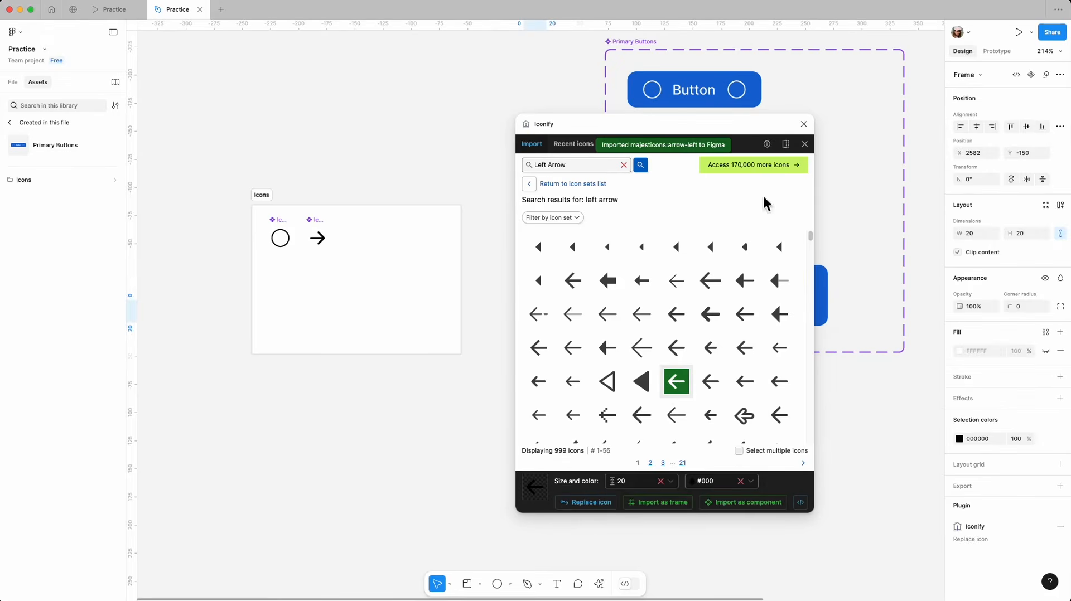
Close Iconify and move the imported left arrow into the Icons frame, just right of the right arrow component
click(803, 124)
drag(540, 296, 346, 224)
scroll(308, 253, up, 5)
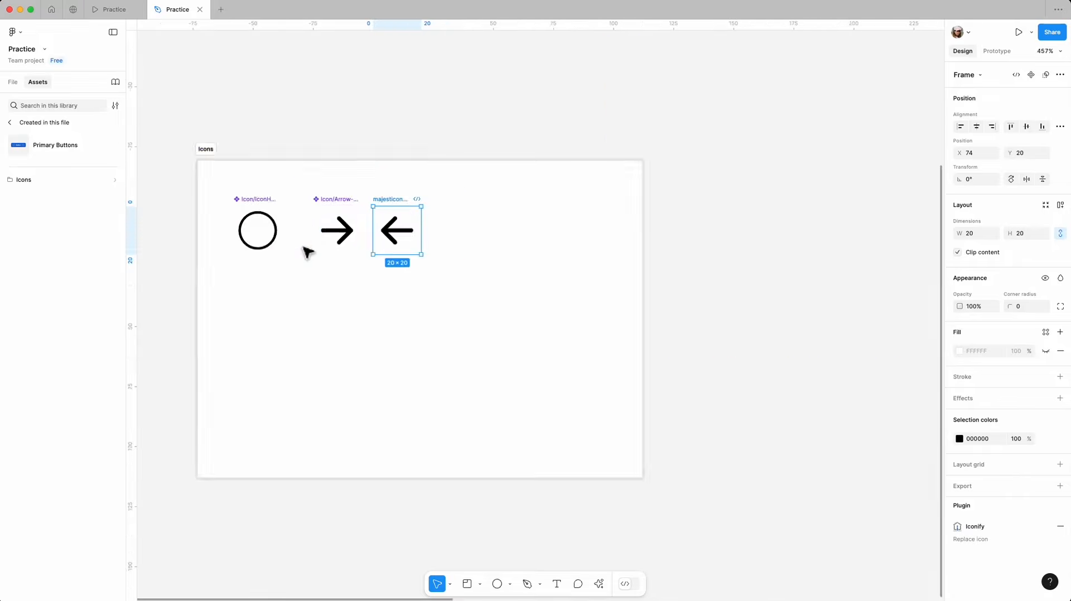
Rename the imported left arrow frame as Icon/Arrow-left
scroll(308, 253, up, 6)
double_click(453, 150)
click(446, 150)
drag(445, 150, 414, 149)
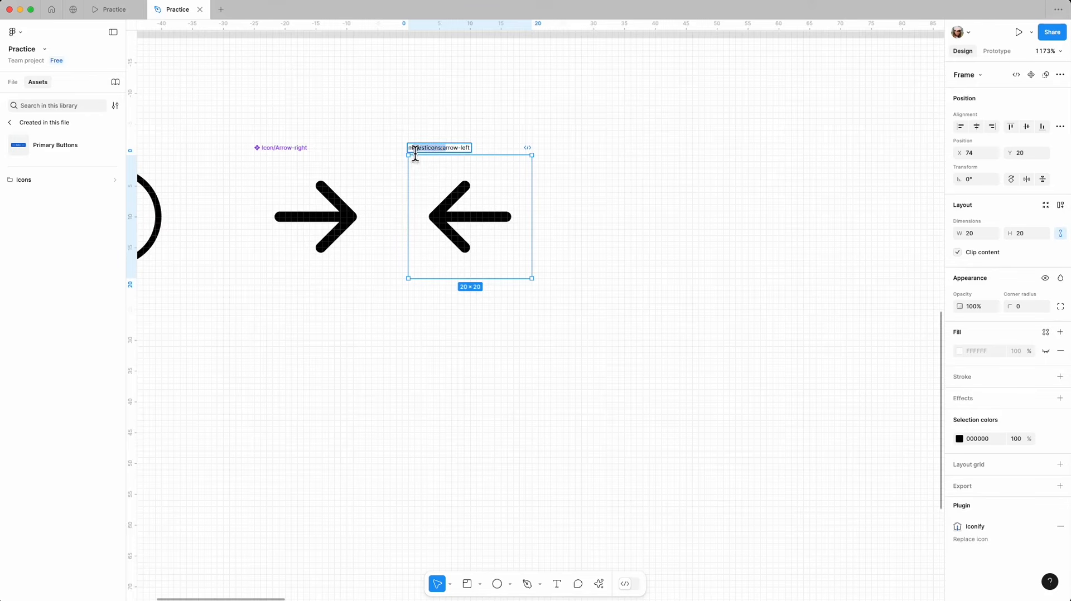
text(Ico)
click(415, 147)
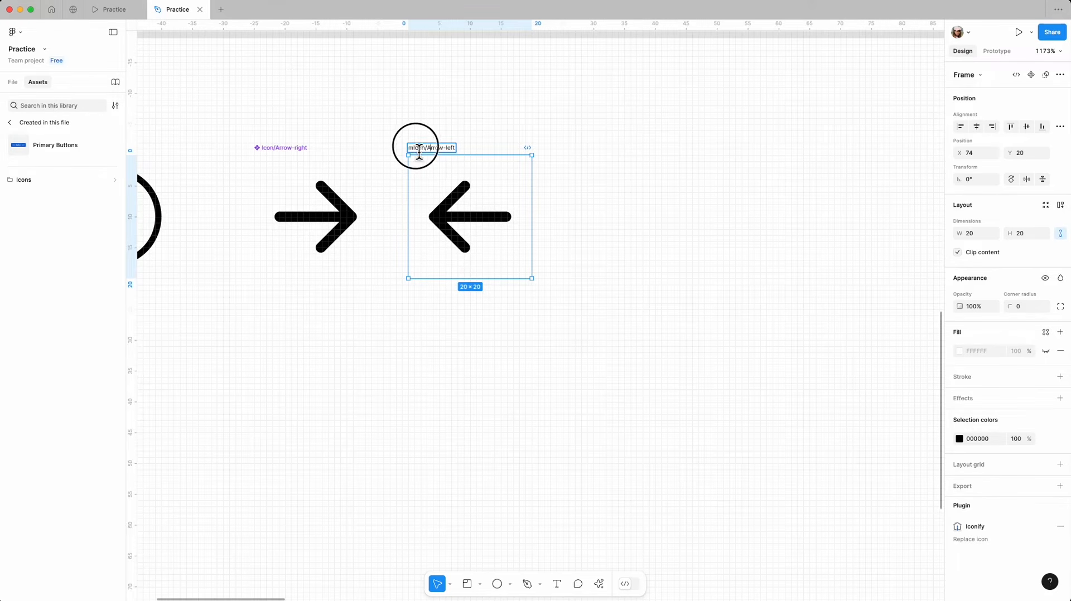
key(BackSpace)
click(689, 124)
Convert the Icon/Arrow-left frame into a component
click(428, 147)
click(1030, 74)
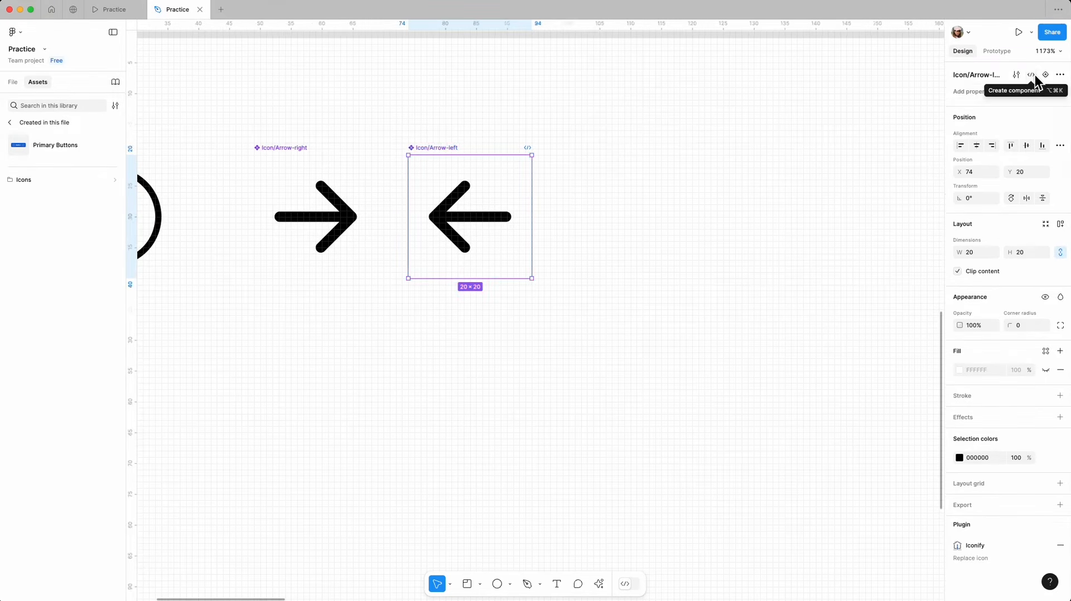
scroll(605, 396, down, 8)
click(377, 421)
scroll(377, 421, down, 3)
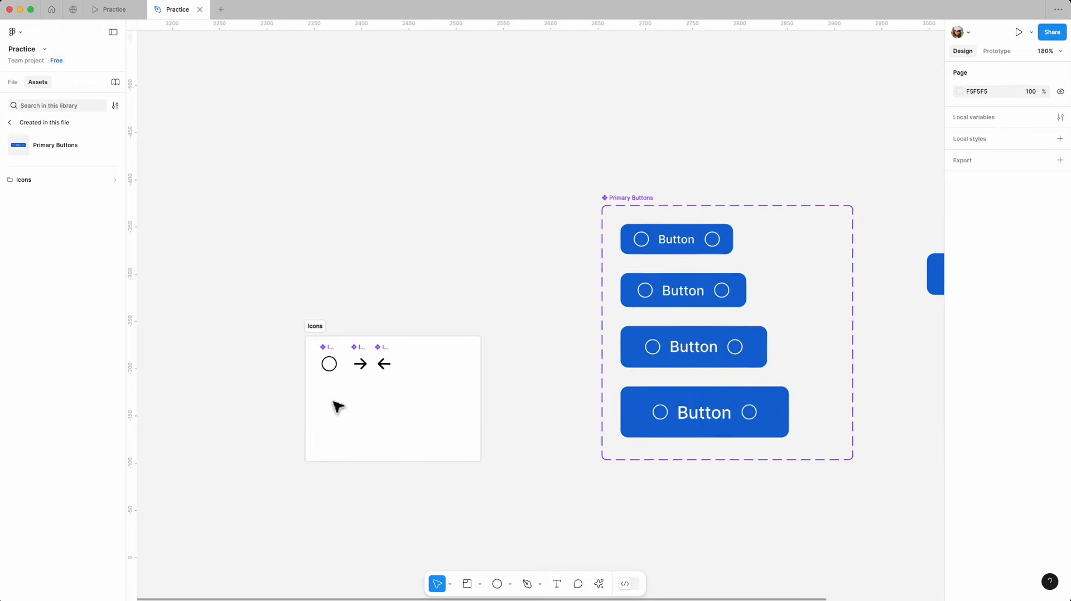
scroll(290, 359, down, 3)
click(828, 301)
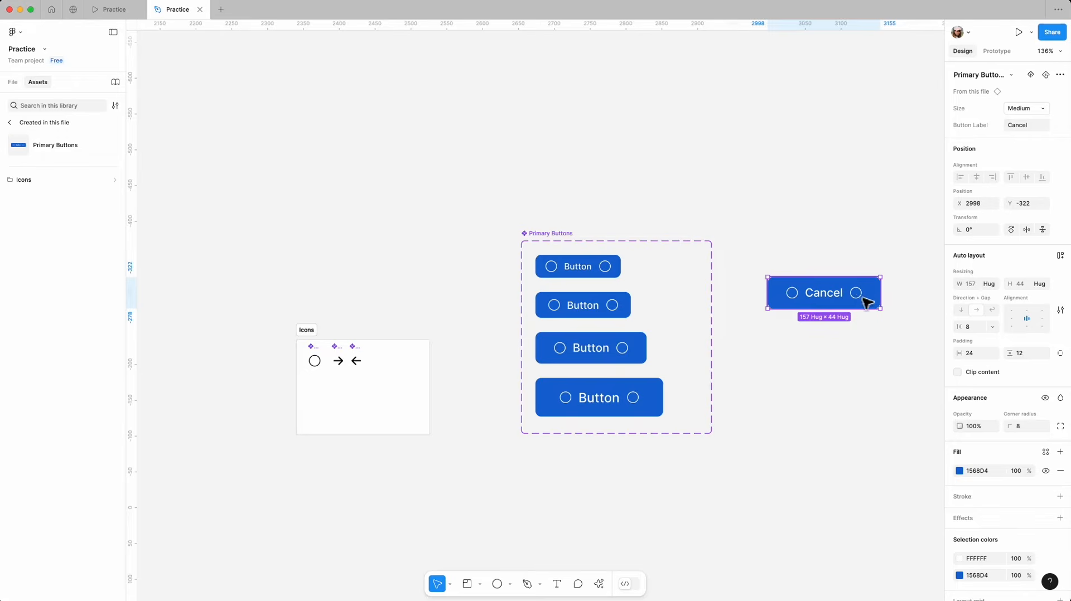
key(Escape)
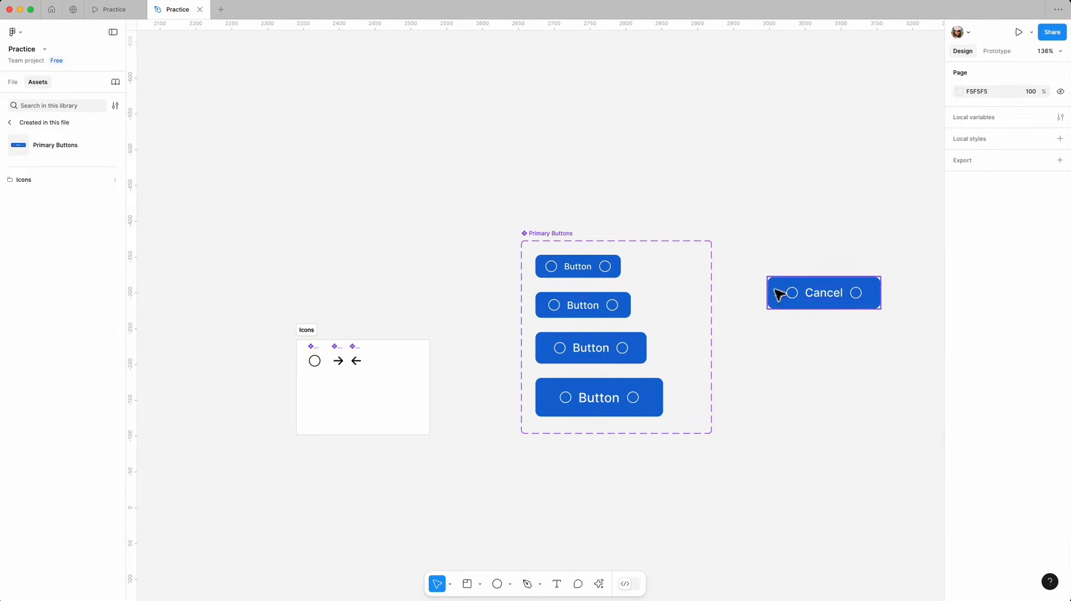
Create an instance swap property named Right Icon Type on the right icon of the X-Small variant, with IconHolder as its value
double_click(609, 273)
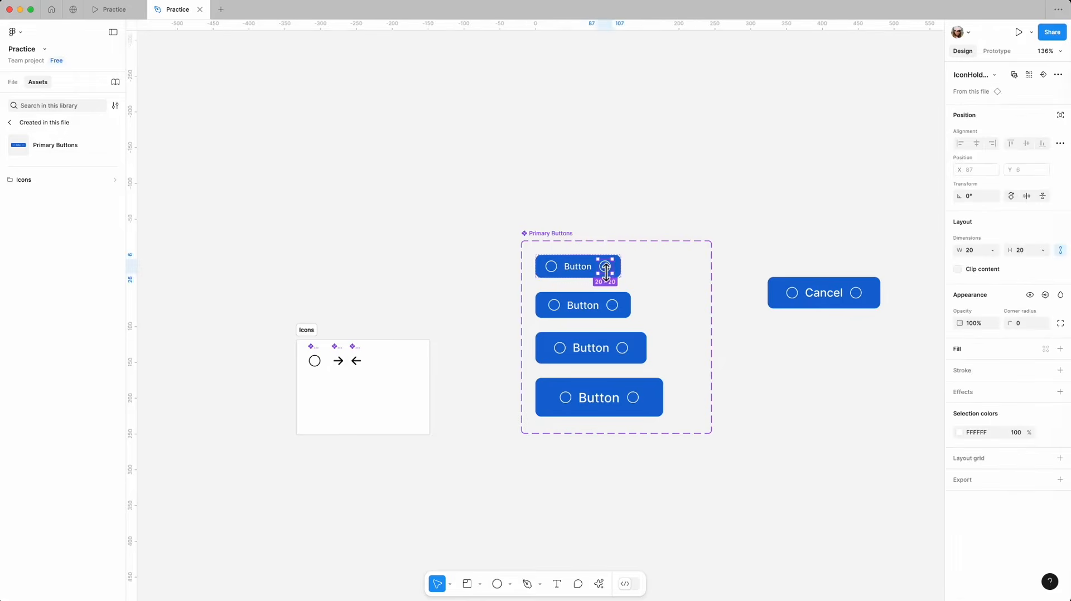
scroll(609, 273, up, 5)
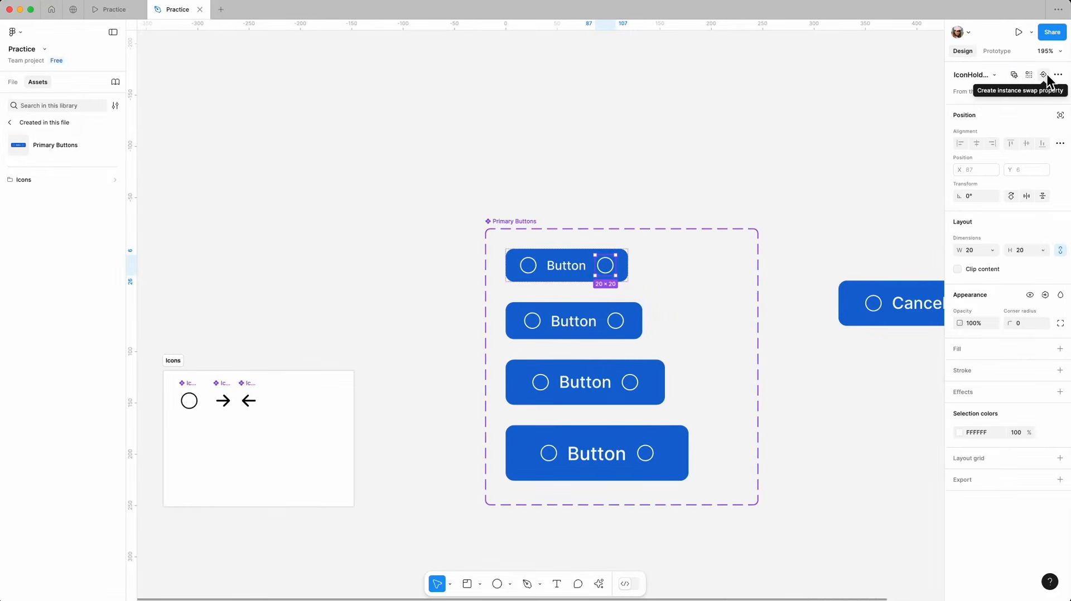
click(1043, 75)
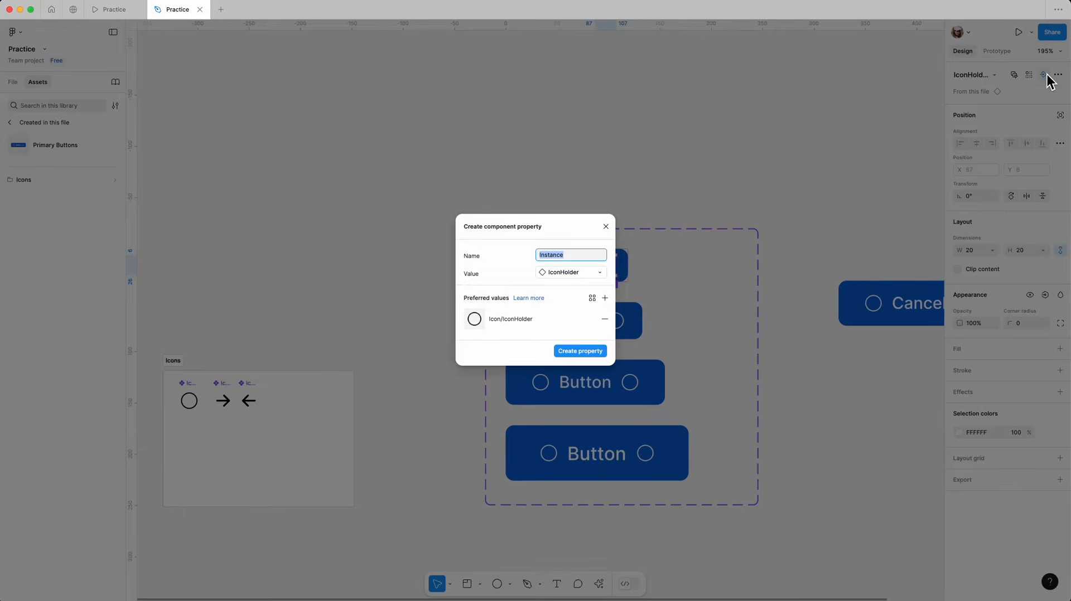
text(Right Icon Type)
click(579, 351)
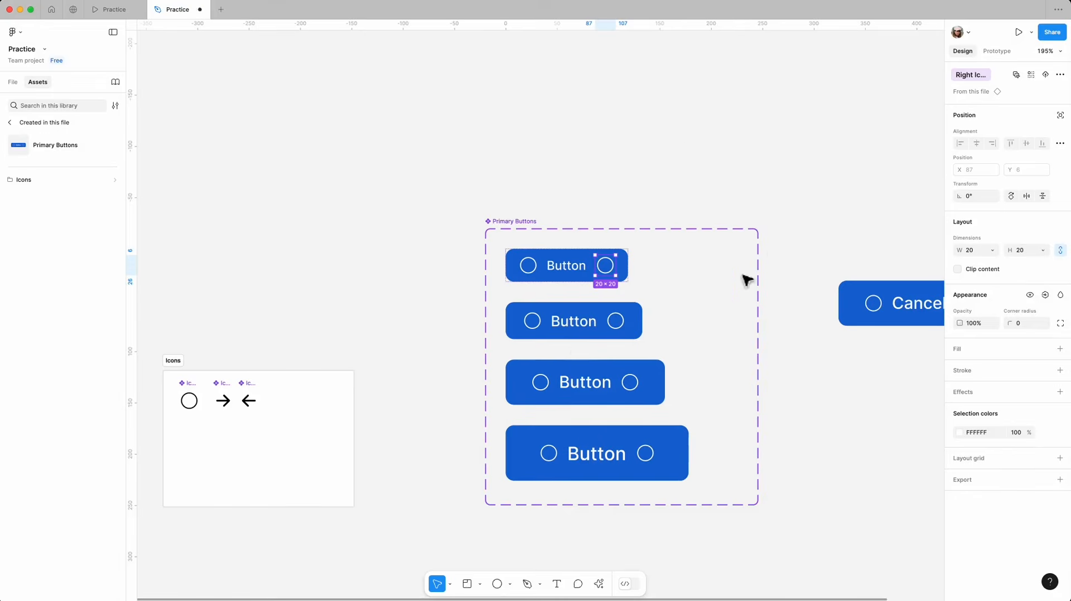
Apply the Right Icon Type property to the right icon of the Small variant
click(685, 156)
double_click(617, 323)
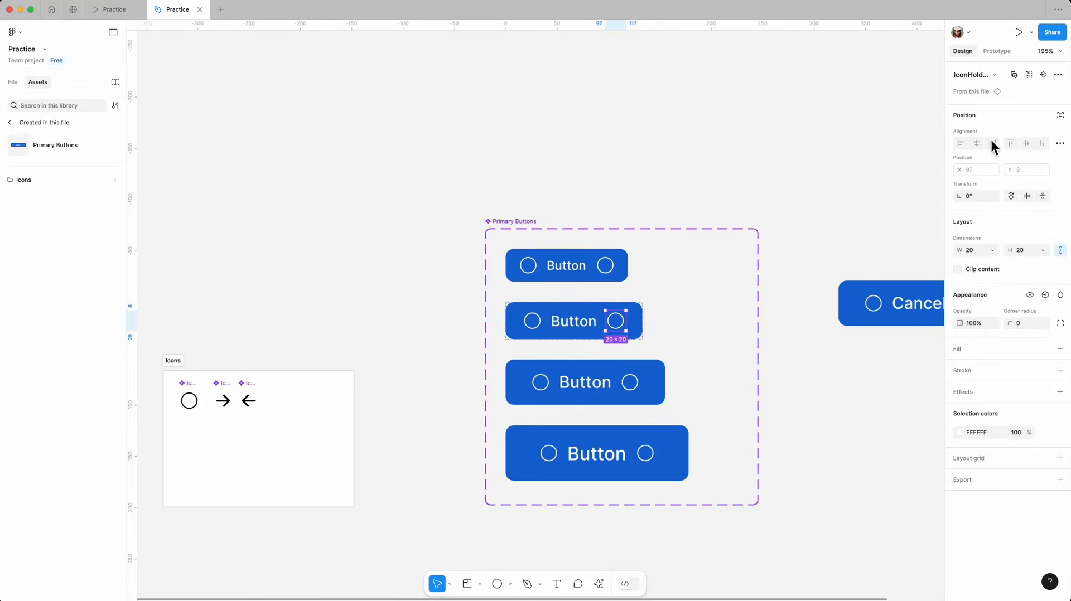
click(1043, 75)
click(1026, 94)
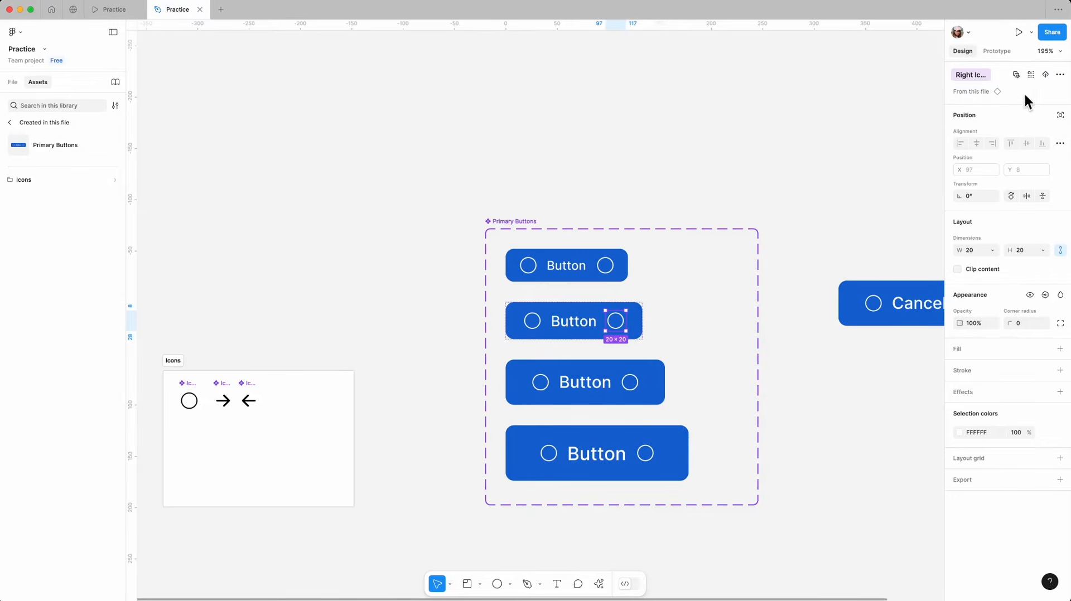
Apply the Right Icon Type property to the right icons of the Medium and Large variants together
double_click(629, 383)
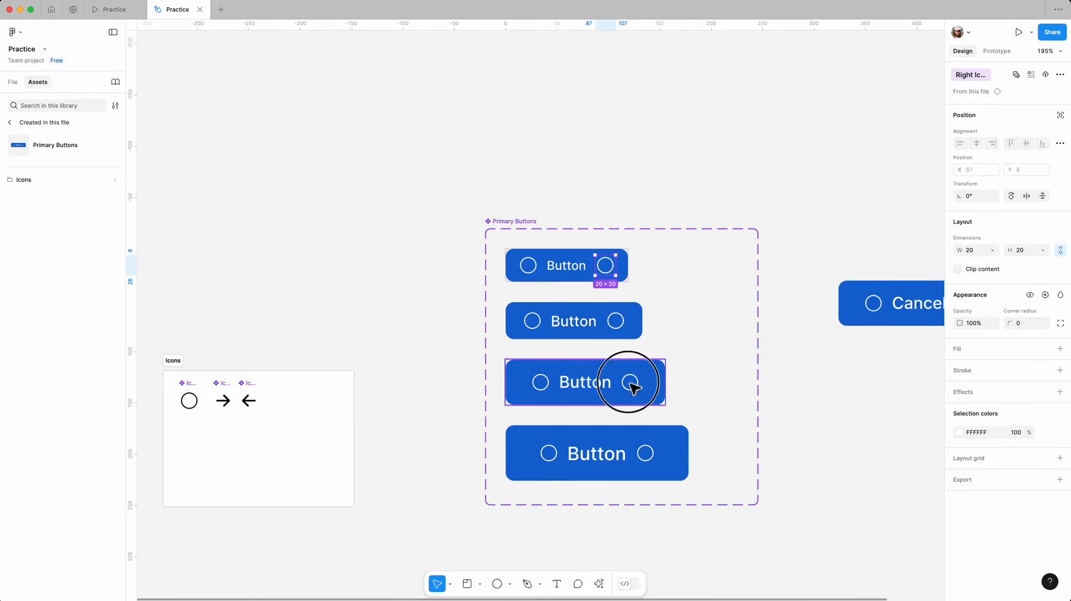
shift+click(657, 460)
click(1038, 76)
click(1027, 91)
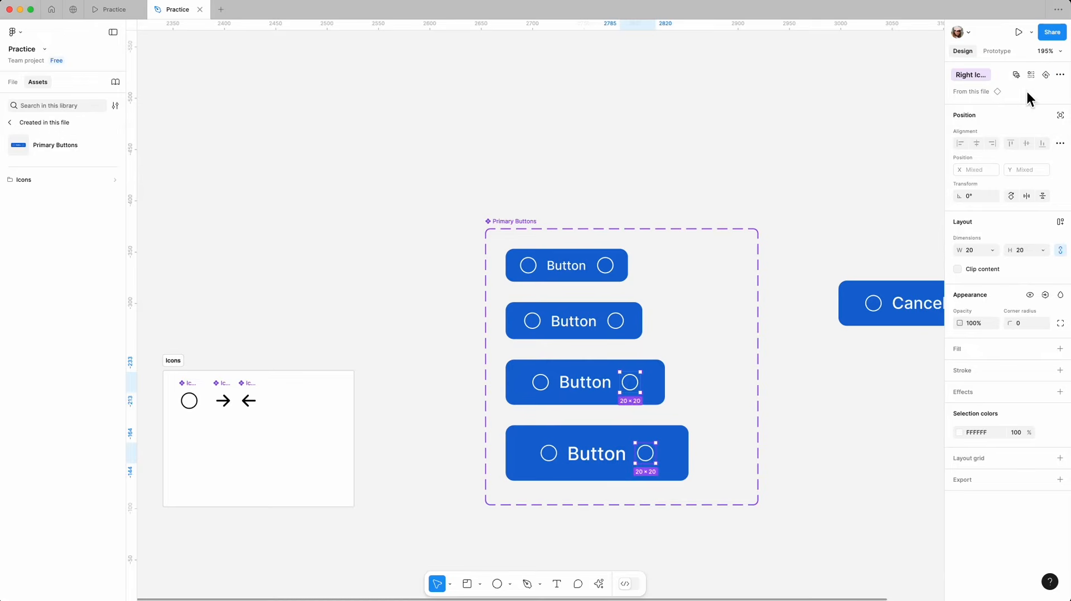
Create an instance swap property named Left Icon Type on the left icon of the X-Small variant, with IconHolder as its value
click(855, 188)
double_click(528, 266)
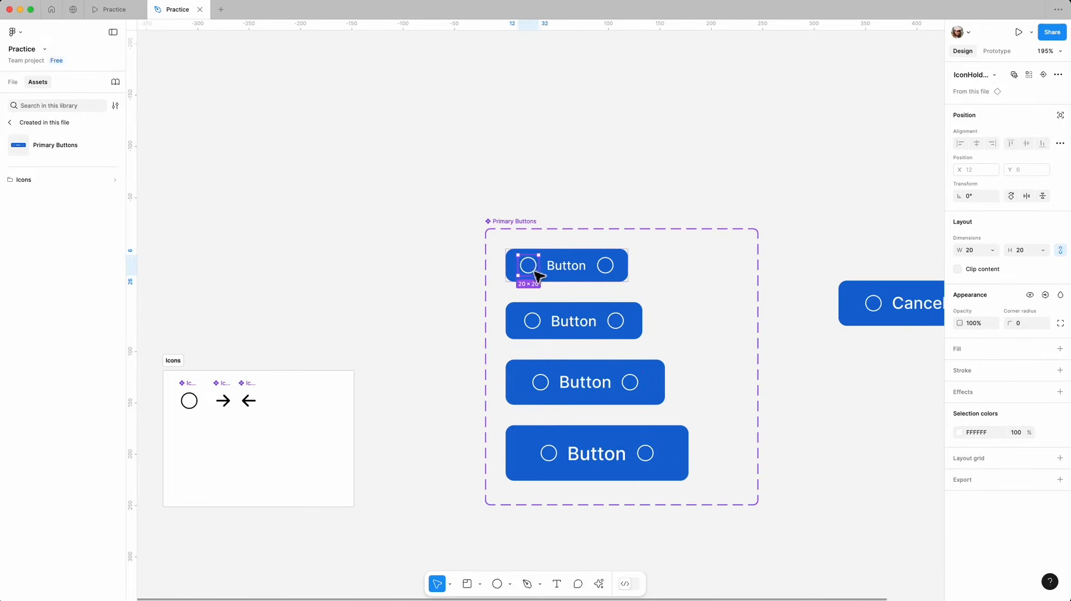
click(1043, 74)
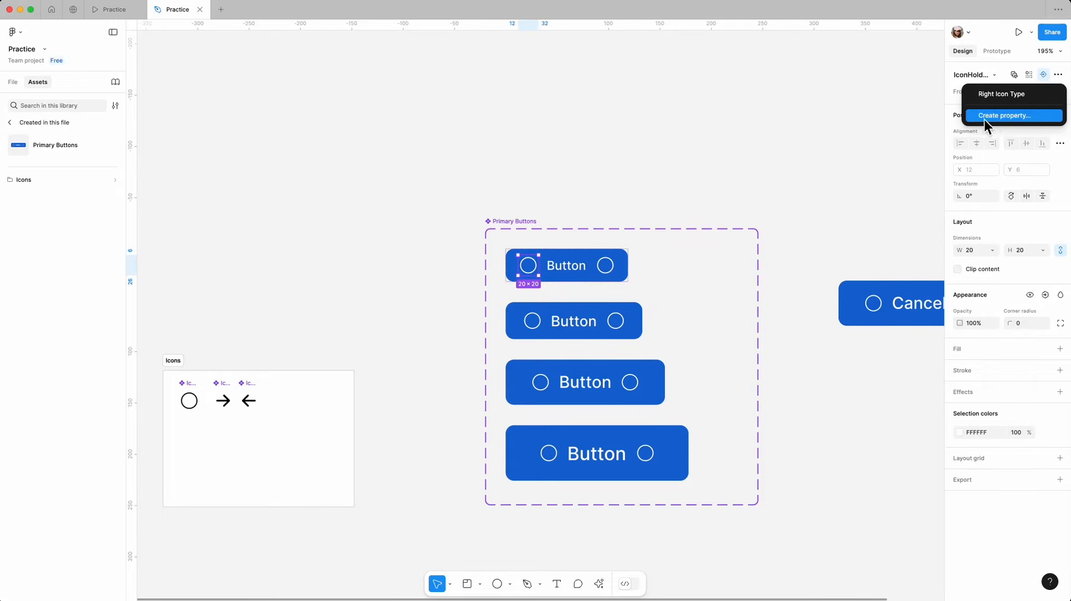
click(1012, 119)
text(Left Icon Type)
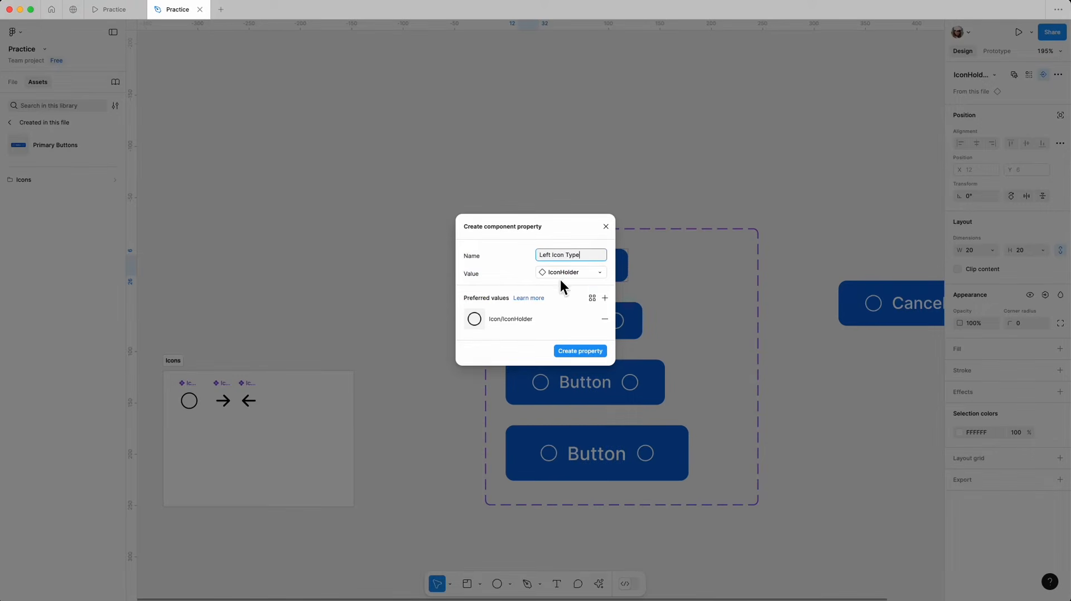
click(580, 351)
Apply the Left Icon Type property to the left icons of the Small, Medium and Large variants together
click(533, 326)
click(533, 323)
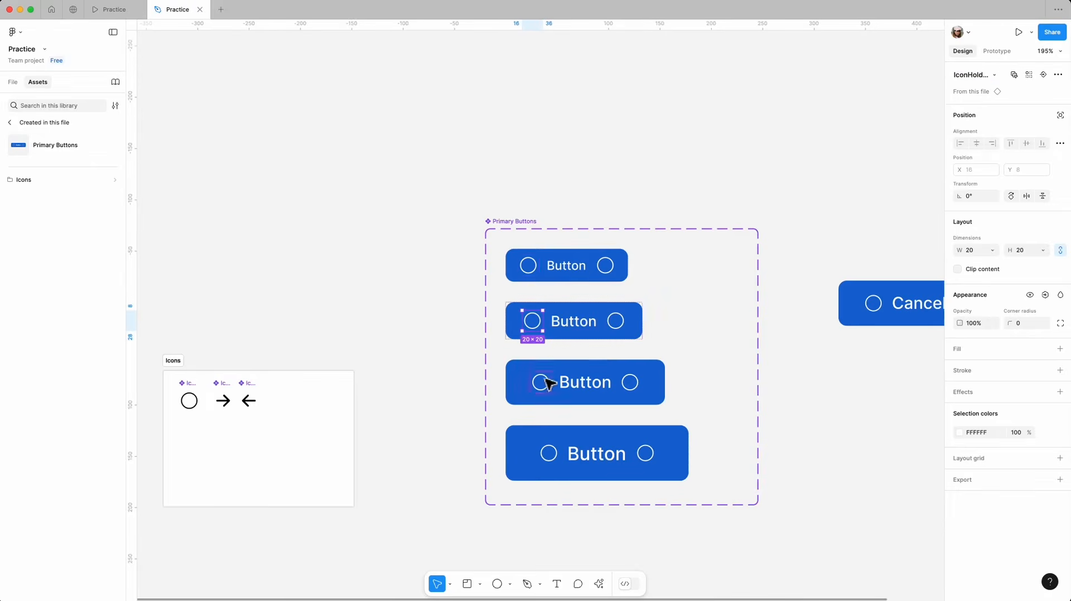
shift+click(541, 382)
shift+click(550, 453)
click(1044, 75)
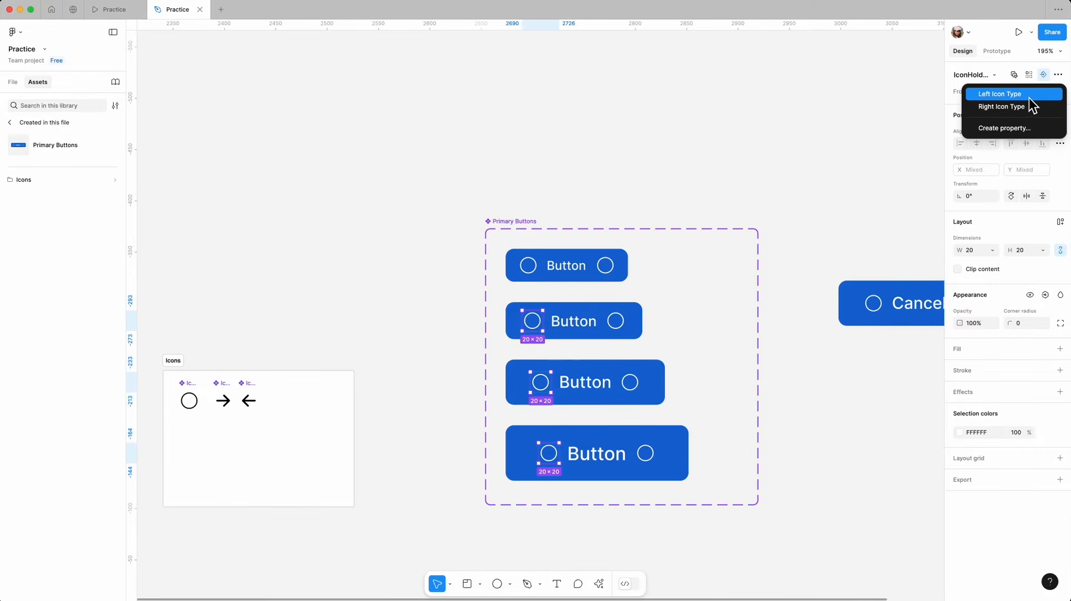
click(1031, 95)
click(663, 193)
Swap the right icon of the Cancel button instance to Arrow-right and recolor the arrow to white, FFFFFF
scroll(343, 176, down, 5)
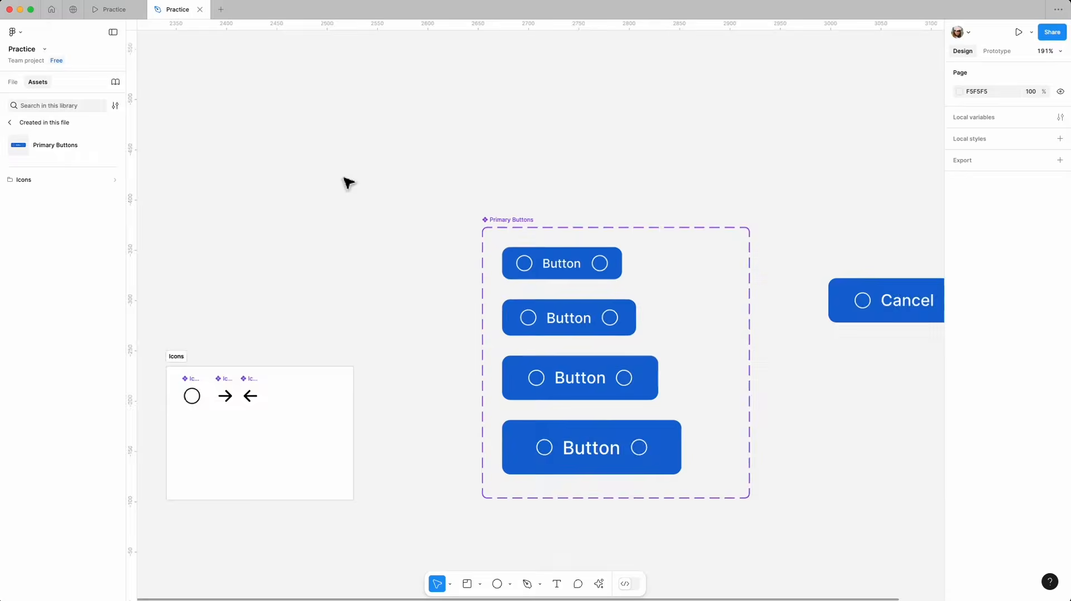
click(714, 267)
scroll(727, 268, up, 2)
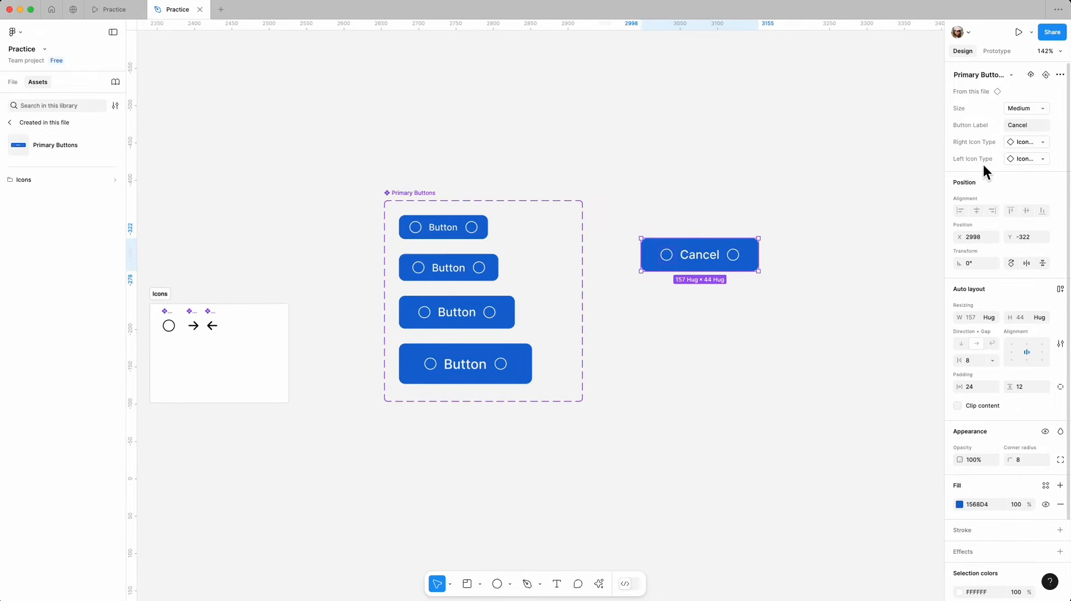
click(1042, 143)
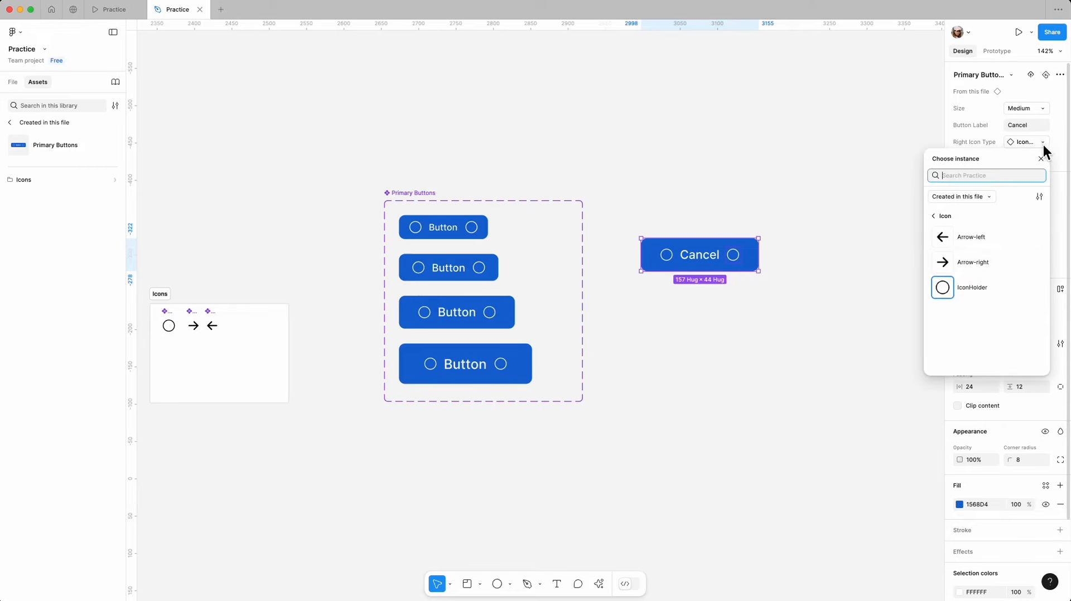
click(983, 269)
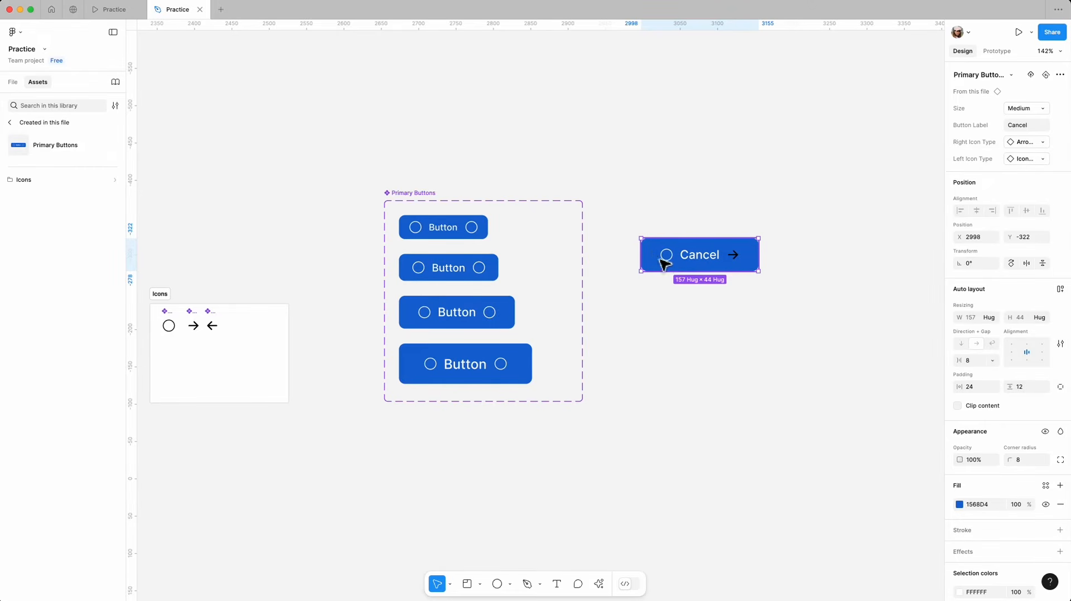
scroll(948, 458, down, 2)
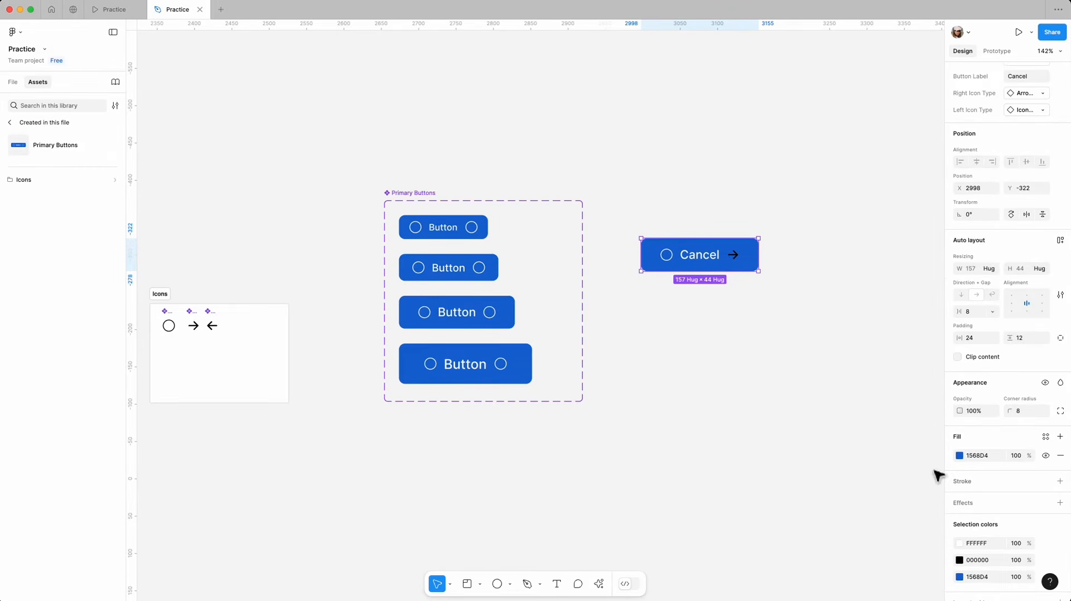
click(959, 560)
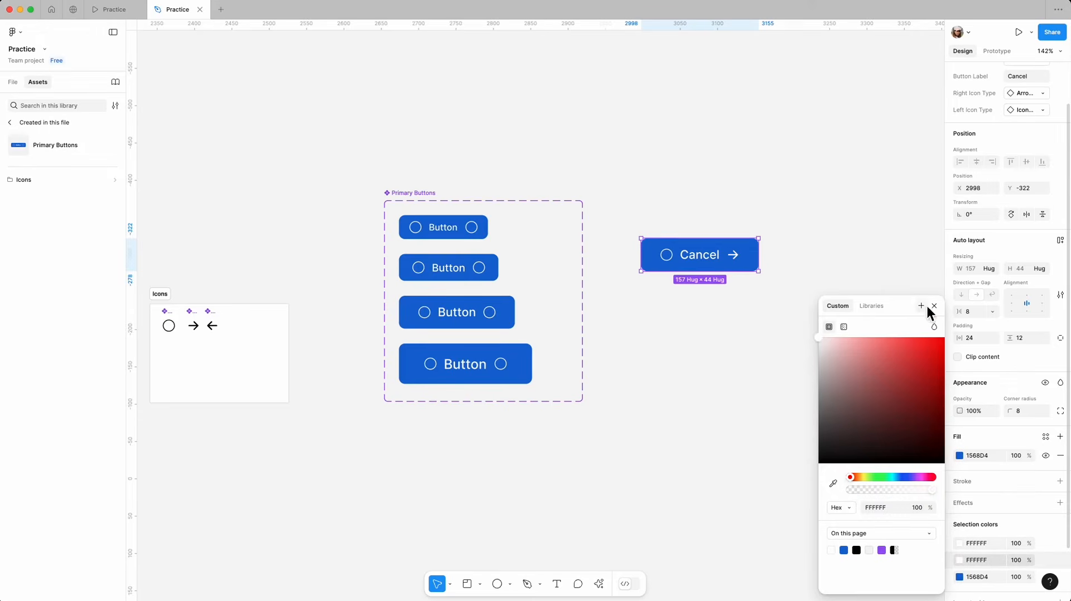
click(872, 319)
Swap the left icon of the Cancel button instance to Arrow-left and recolor the arrow to white
click(665, 261)
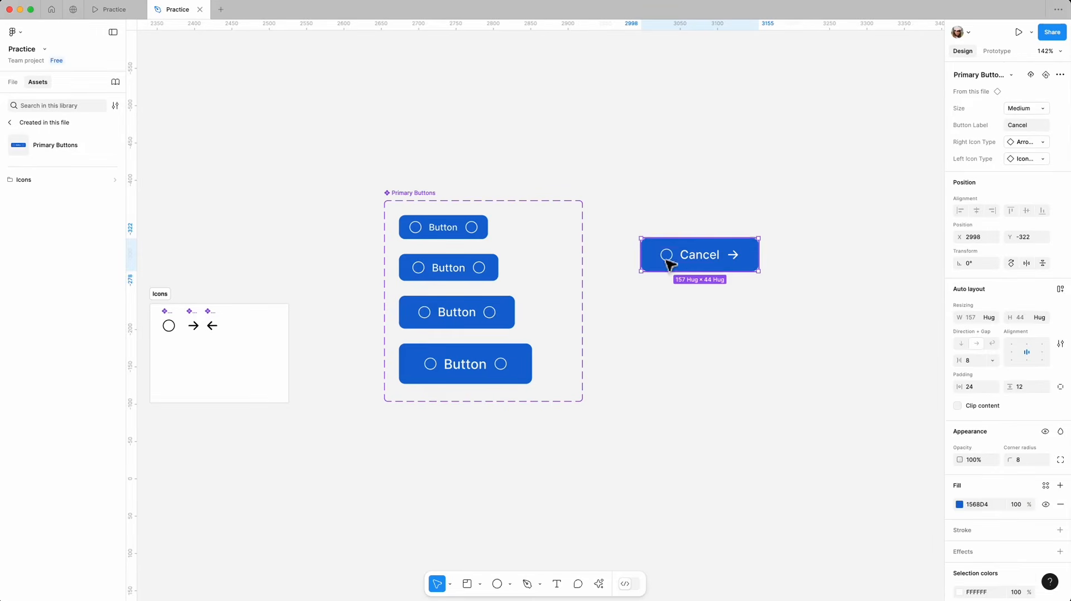
click(1037, 161)
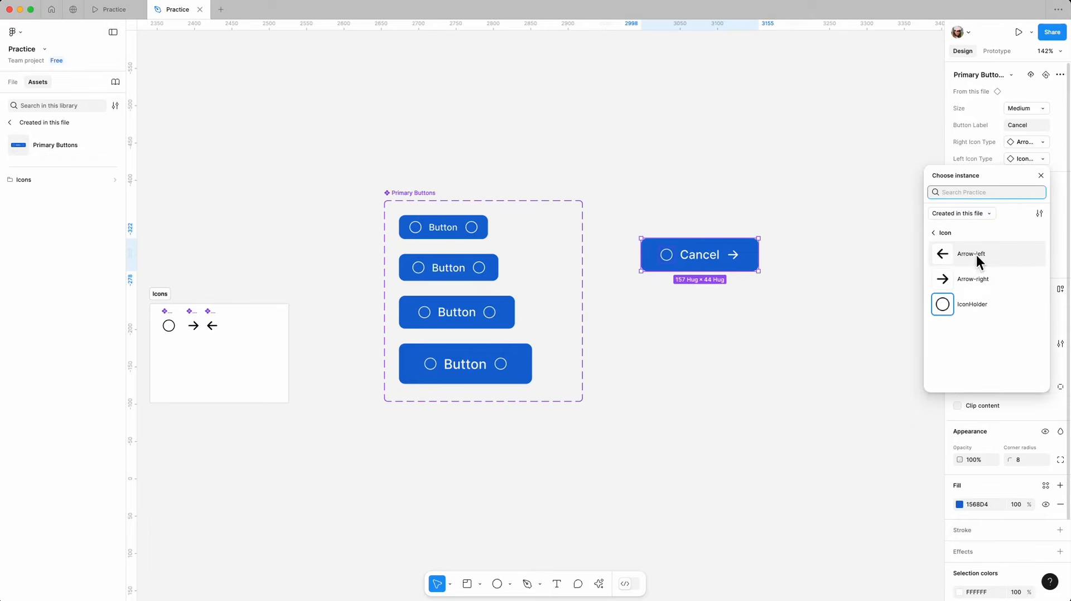
click(975, 259)
scroll(971, 548, down, 4)
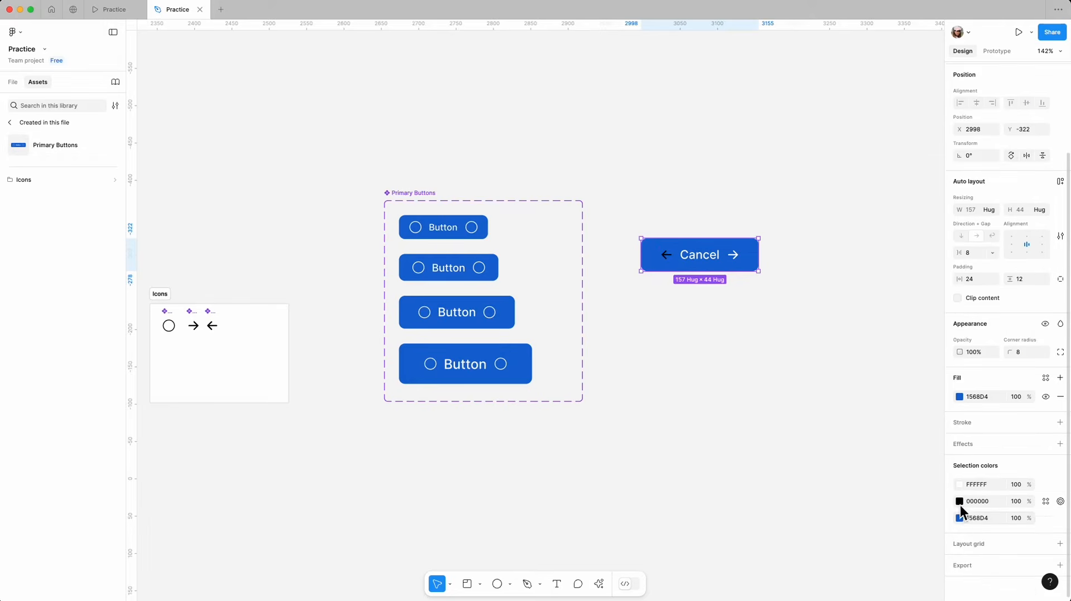
click(960, 502)
drag(844, 368, 820, 326)
click(935, 306)
click(806, 304)
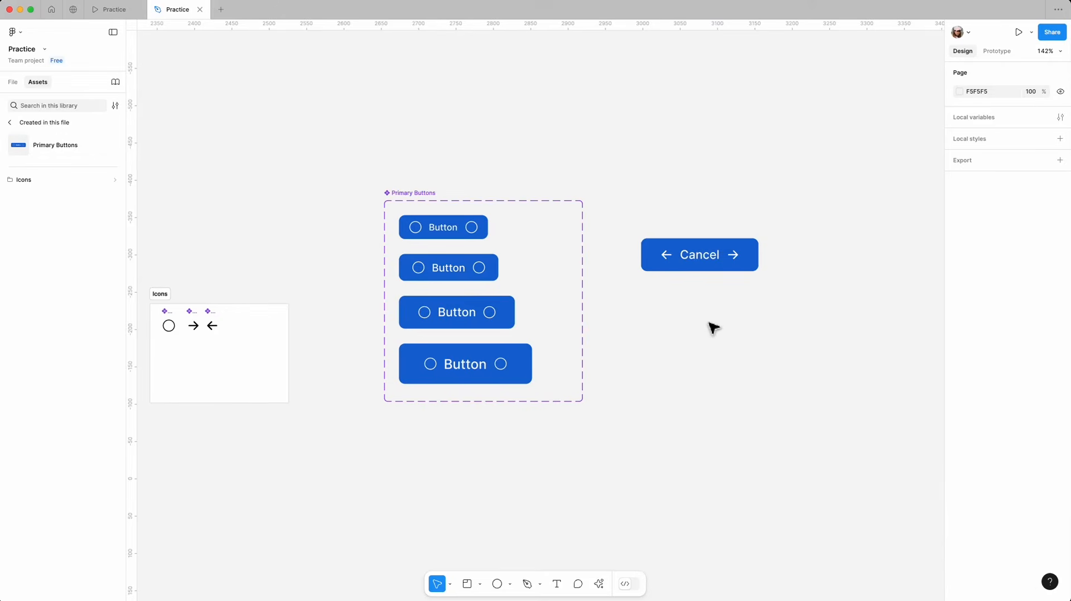
click(717, 261)
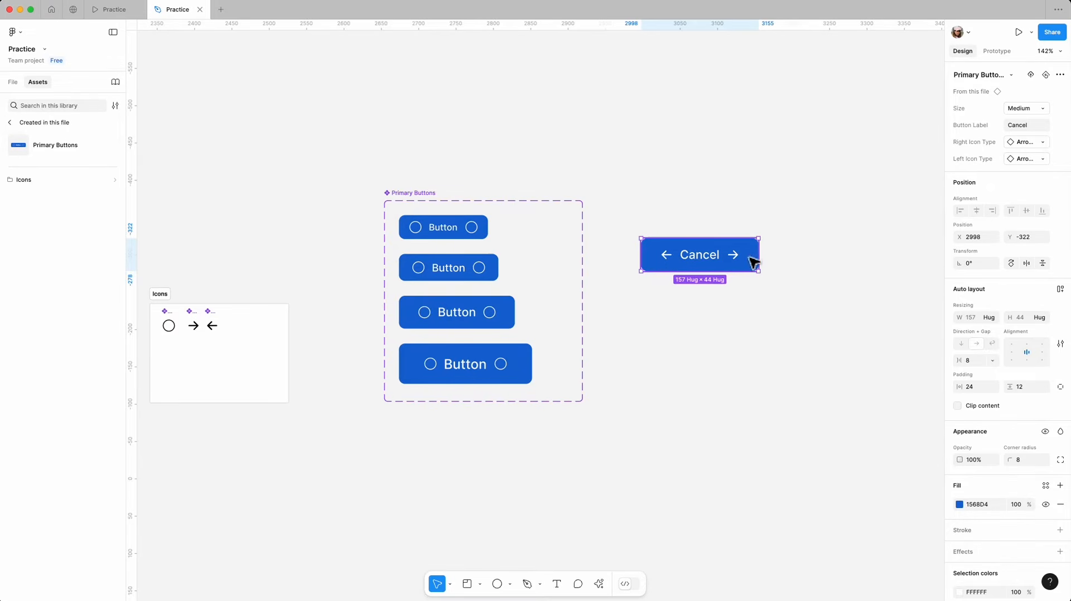
click(834, 268)
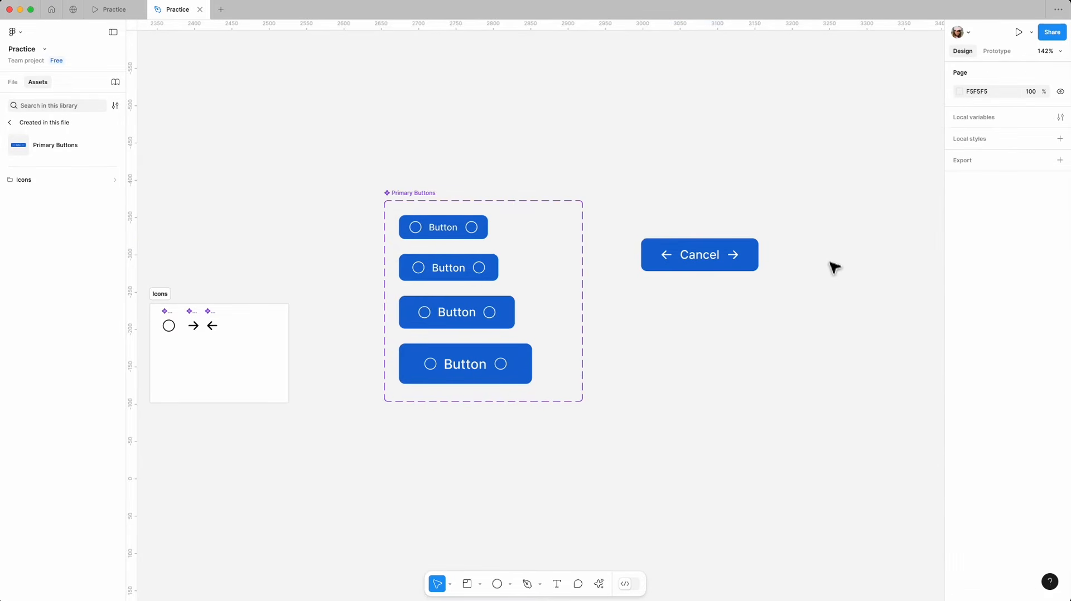
Add a Boolean property named Show Right Icon with the value True to the Primary Buttons component set
click(426, 195)
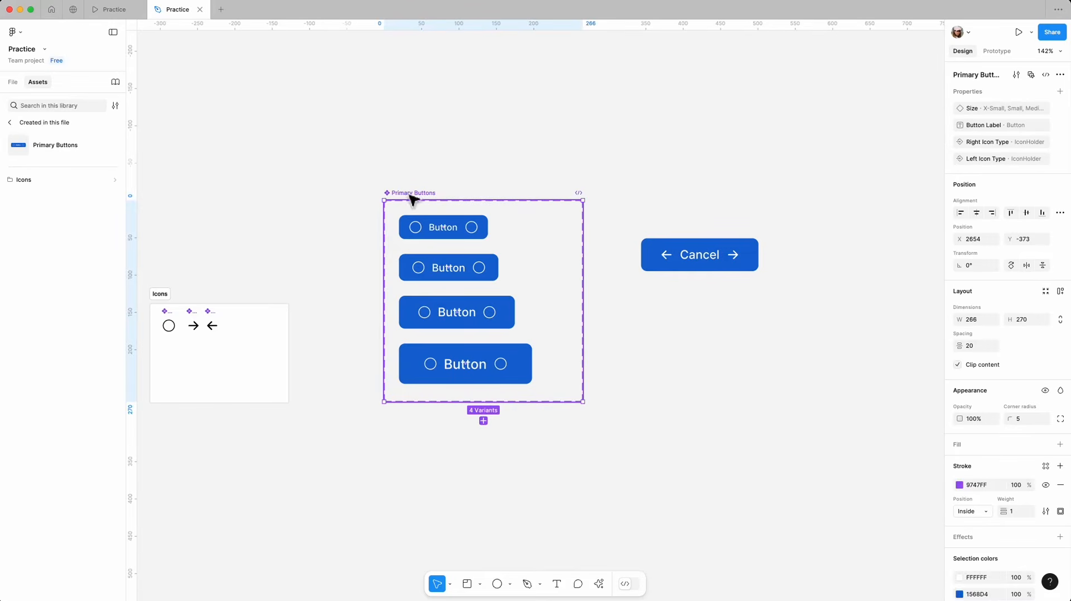
click(1060, 92)
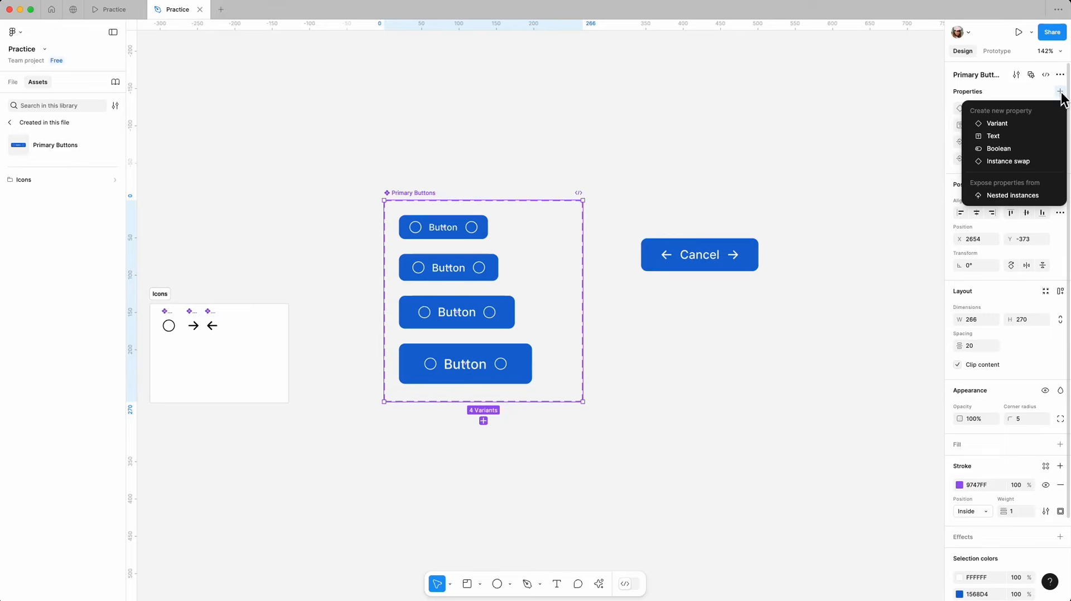
click(1019, 149)
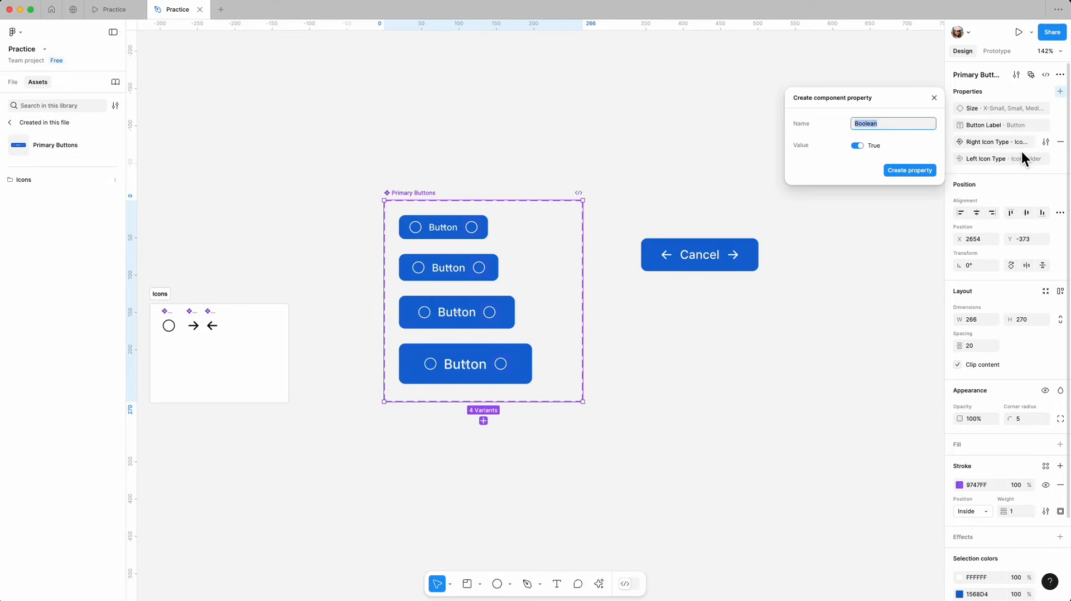
text(Sho)
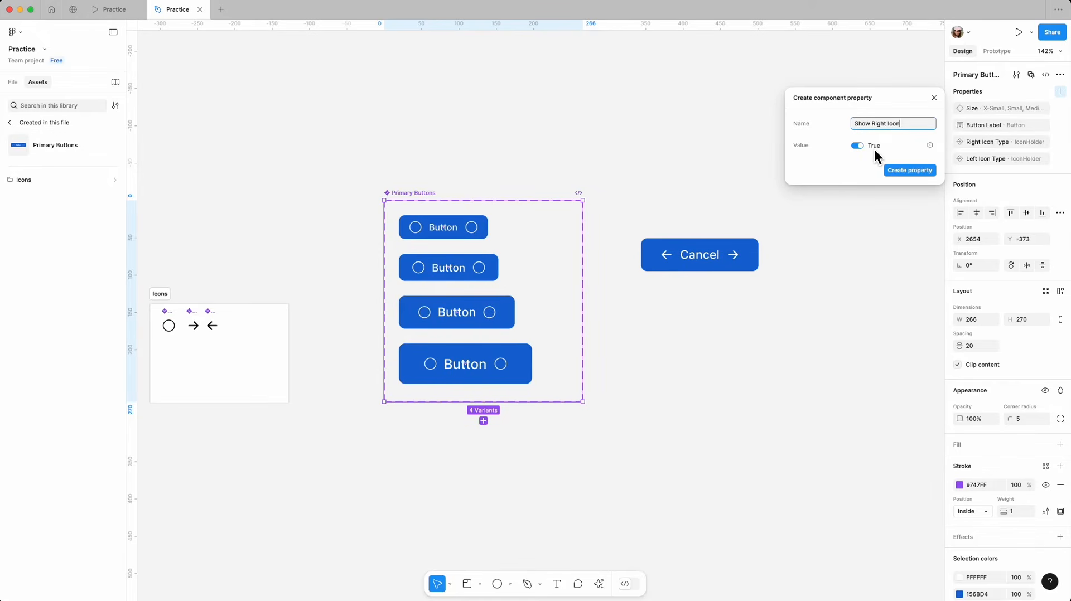
text(w Right Icon)
click(909, 170)
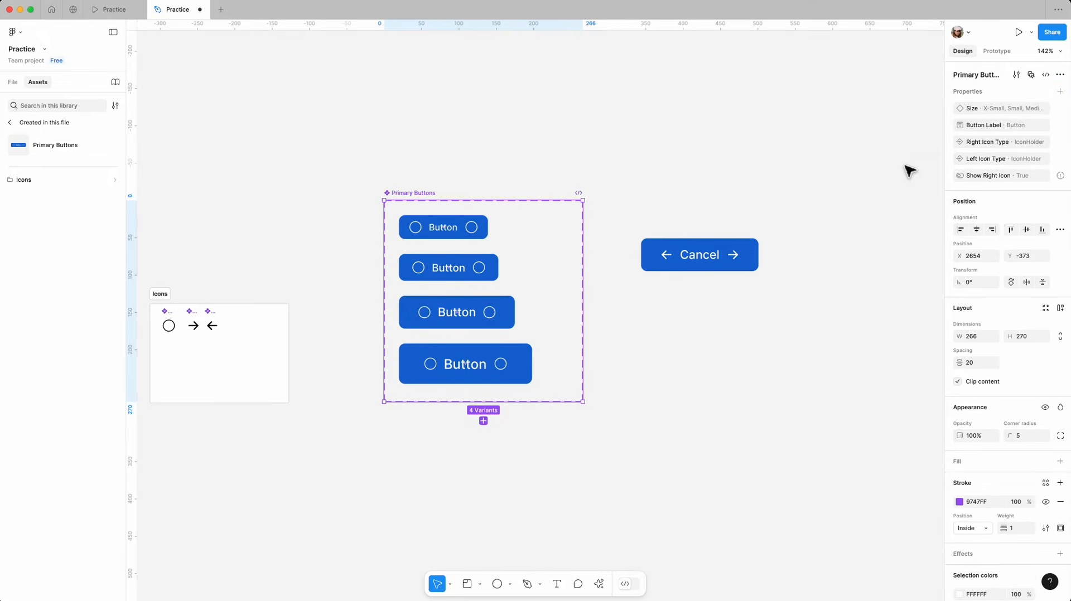
mouse_move(1060, 178)
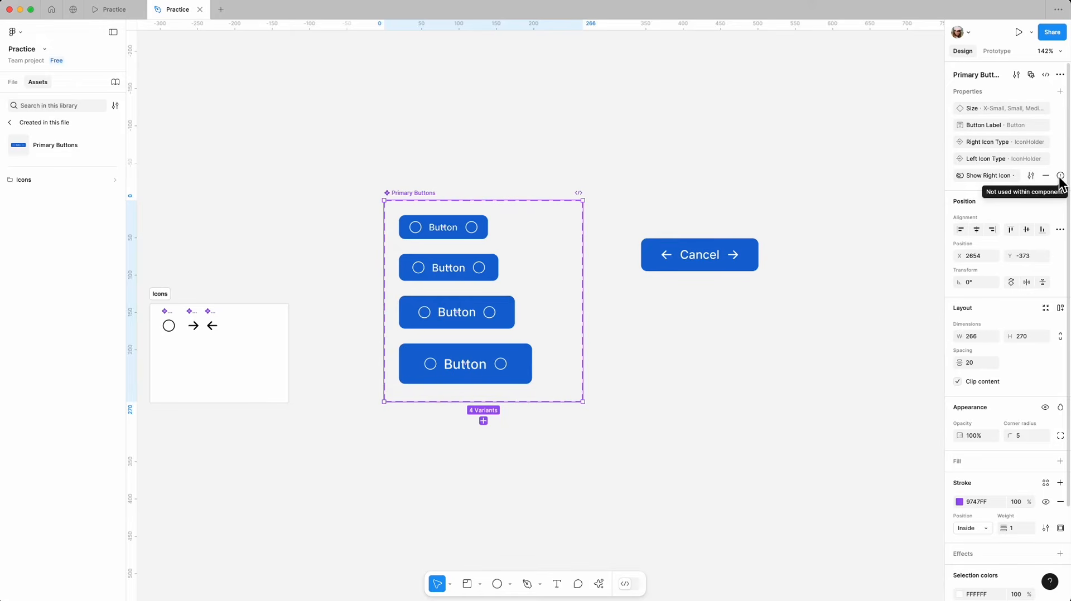
Bind the visibility of the right icons in all four Primary Buttons variants to the Show Right Icon property
double_click(476, 230)
shift+click(481, 269)
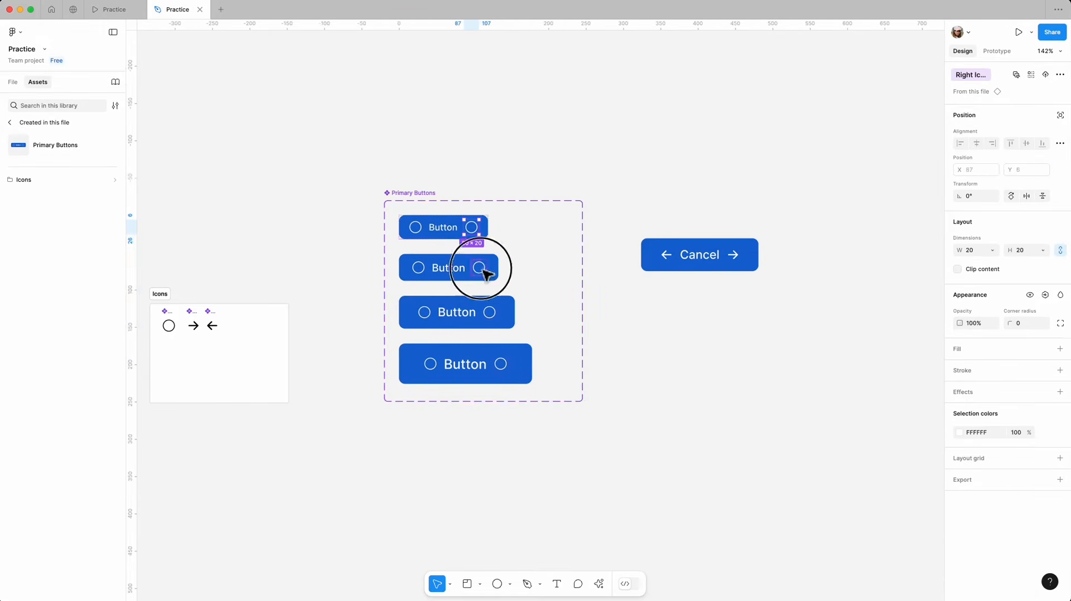
shift+click(492, 313)
shift+click(501, 364)
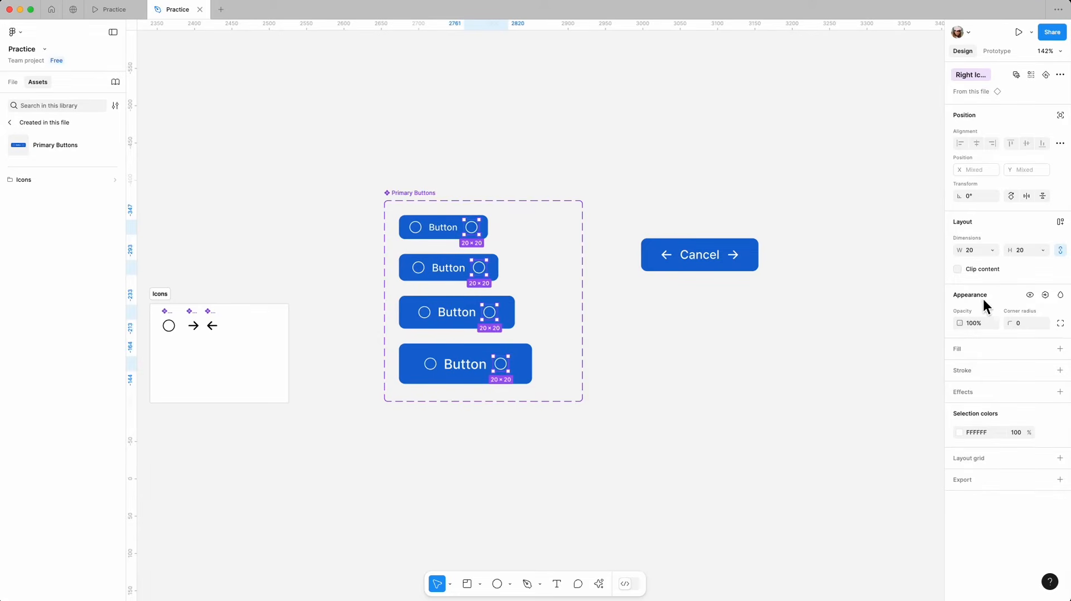
click(1045, 295)
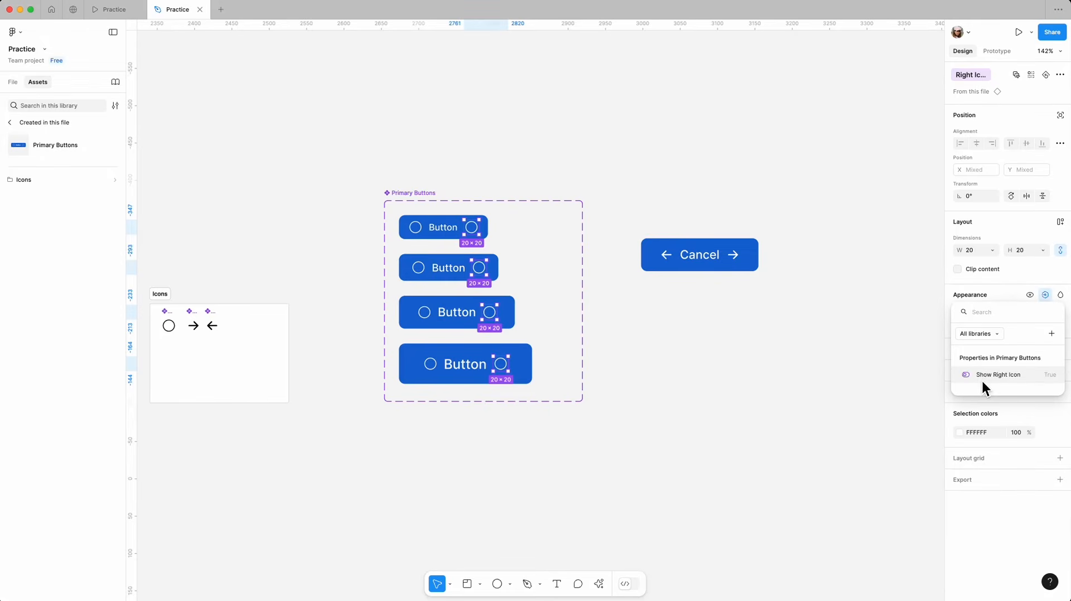
click(1015, 376)
click(832, 337)
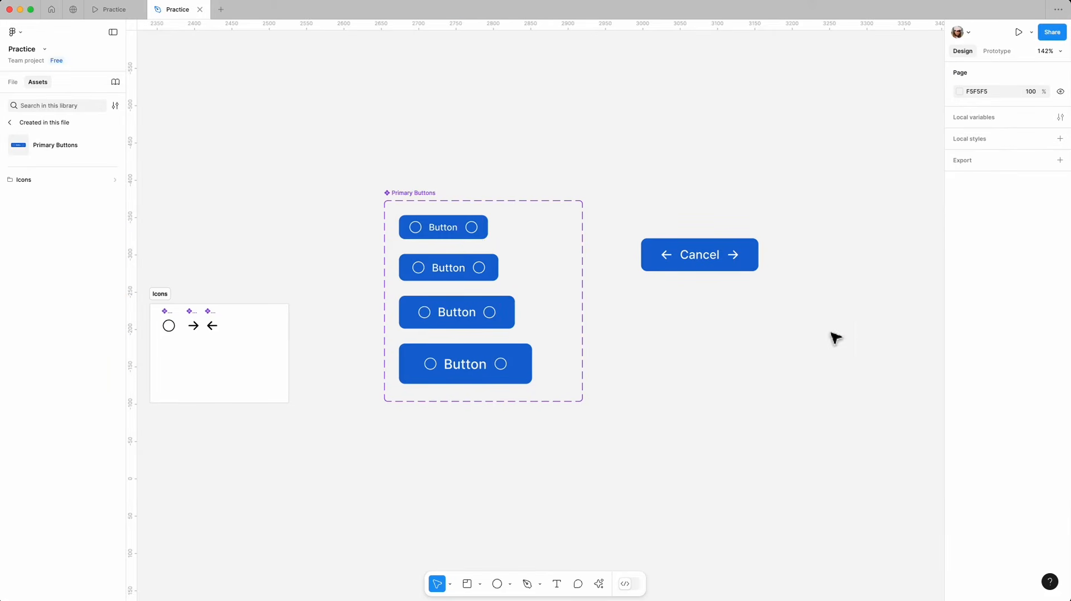
Add a Boolean property named Show Left Icon with the value True to the Primary Buttons component set
click(416, 195)
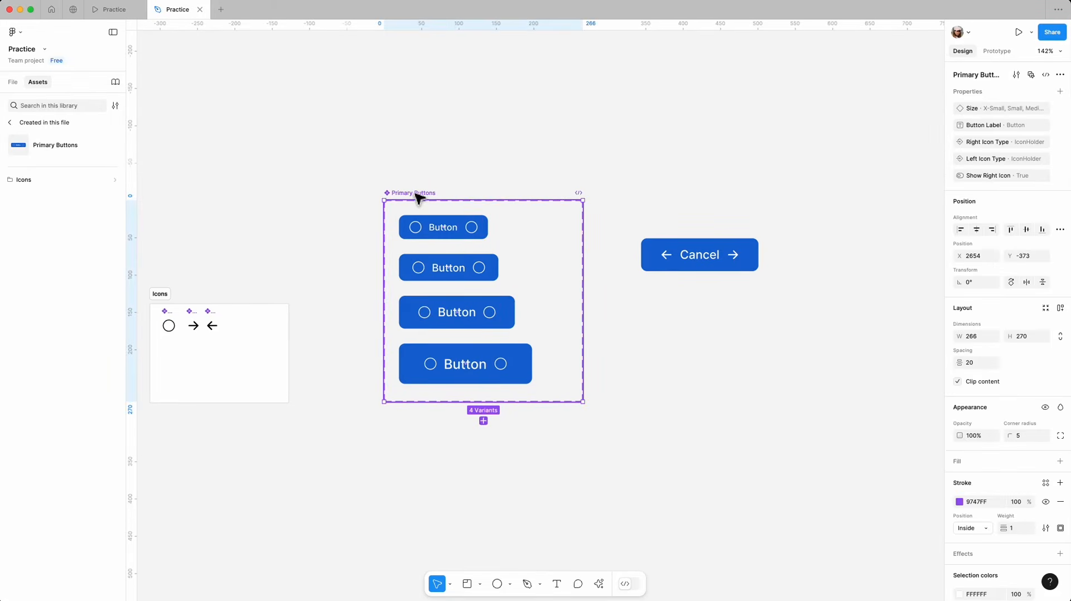
click(1060, 91)
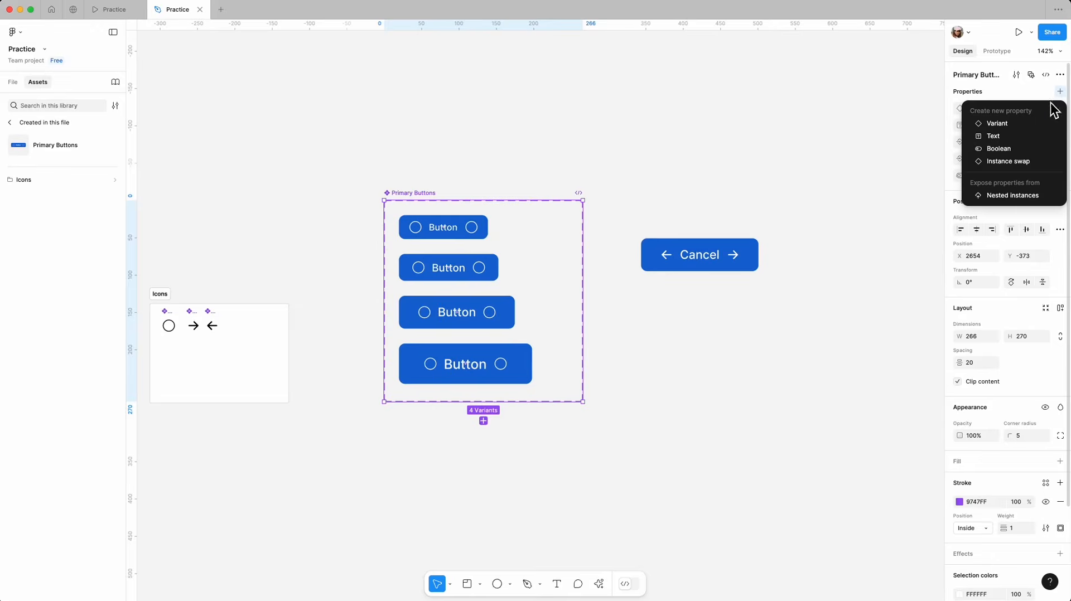
click(999, 149)
text(Show Left Icon)
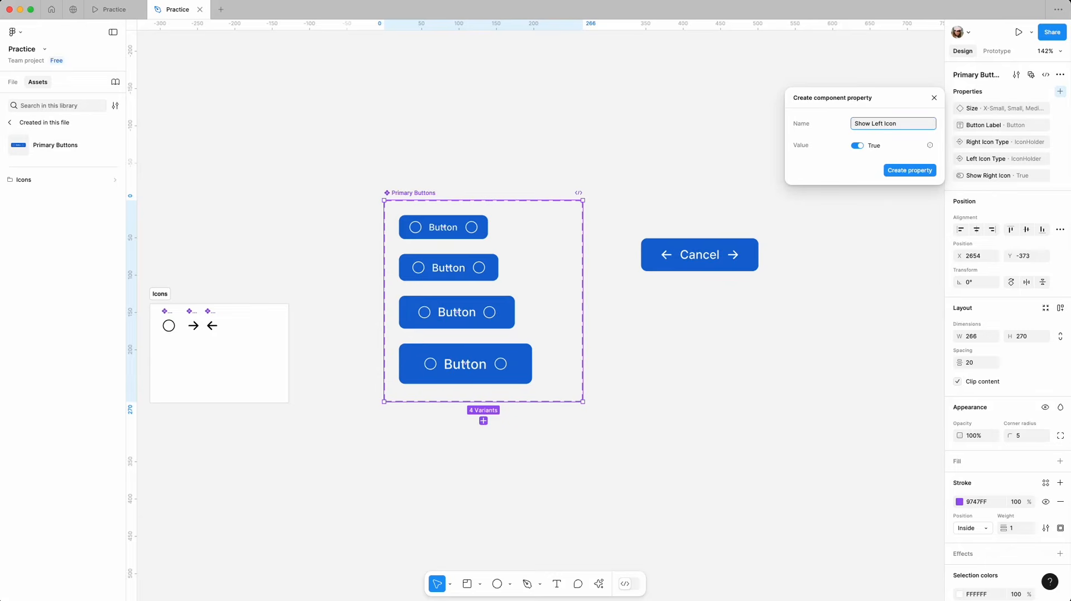
click(928, 171)
Bind the visibility of the left icons in all four Primary Buttons variants to the Show Left Icon property
double_click(421, 233)
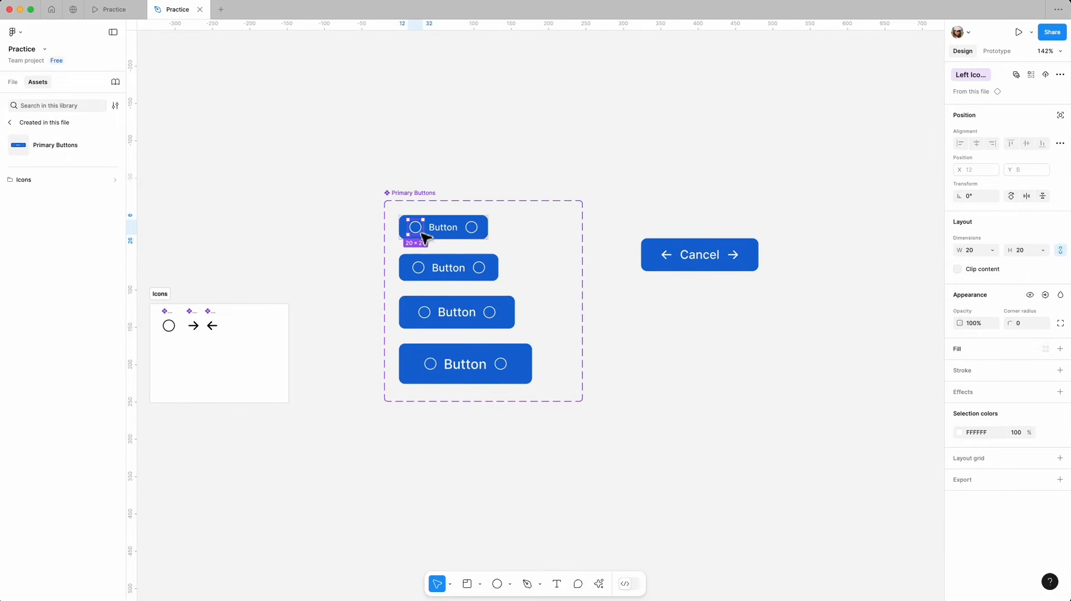
shift+click(418, 267)
shift+click(424, 312)
shift+click(430, 377)
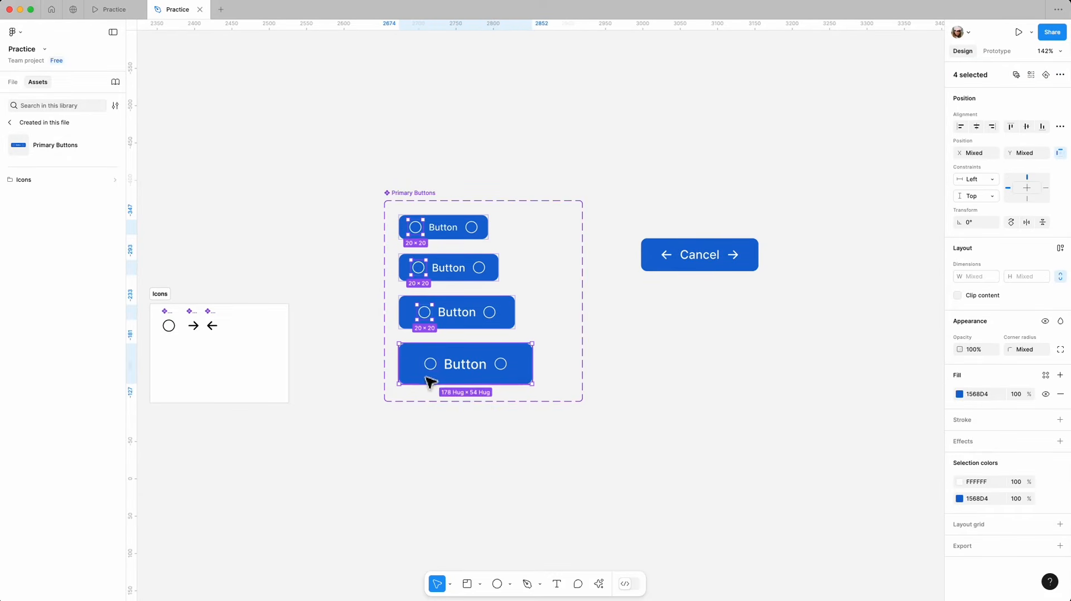
shift+click(526, 373)
shift+click(433, 366)
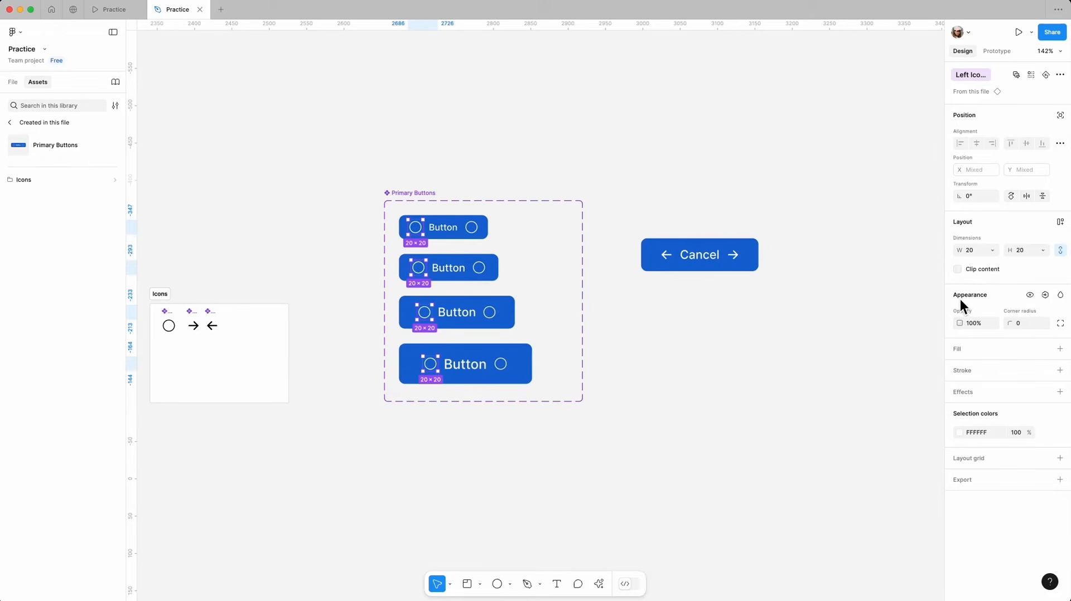
click(1046, 298)
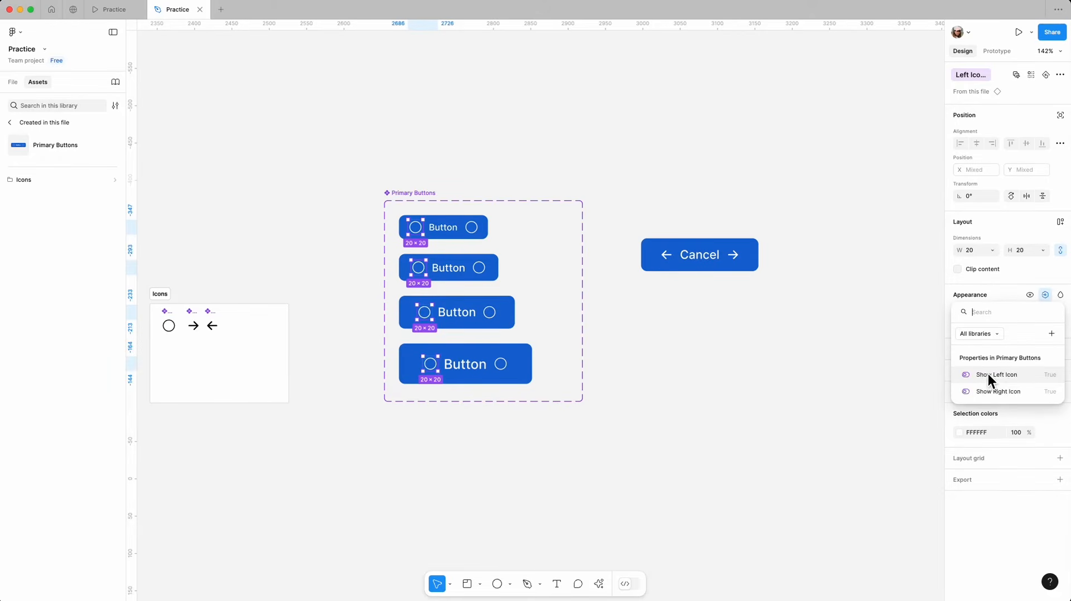
click(1006, 376)
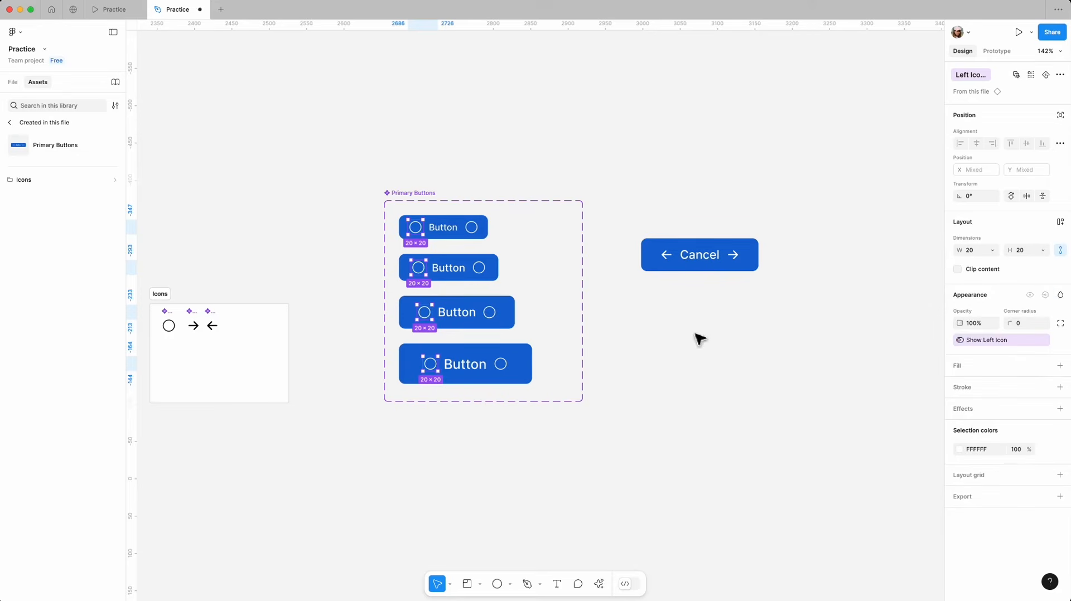
Turn off the left and right icons on the Cancel button instance, then delete that instance
click(726, 283)
click(722, 263)
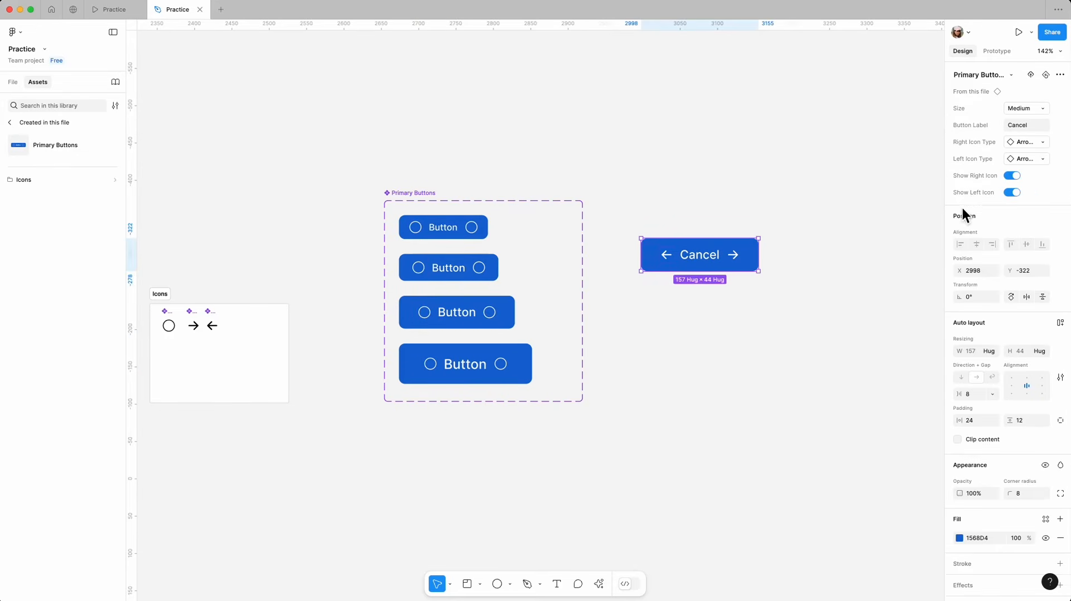
click(1012, 193)
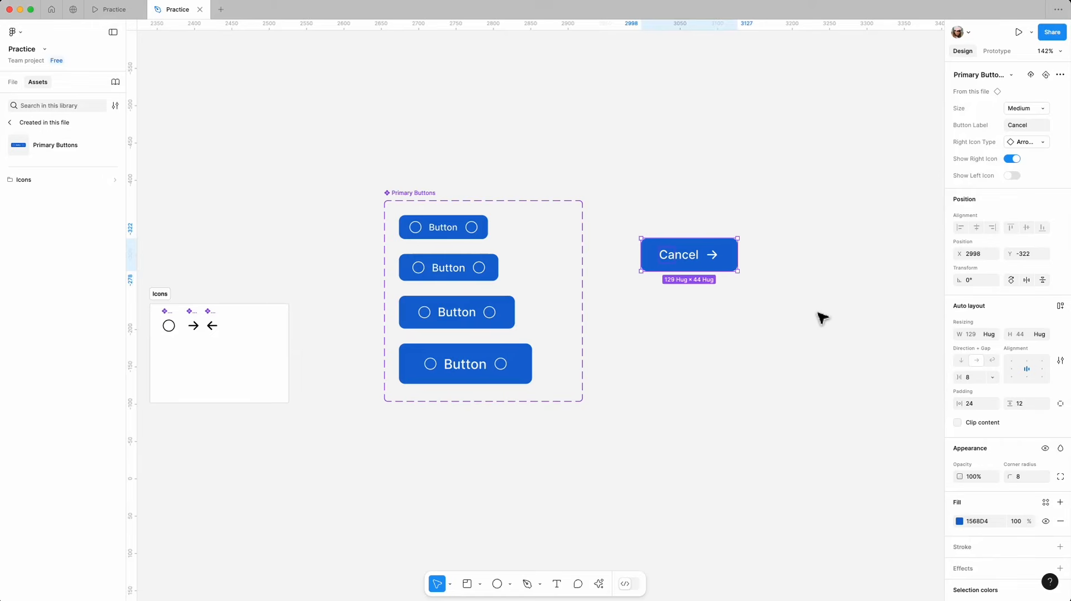
click(1017, 159)
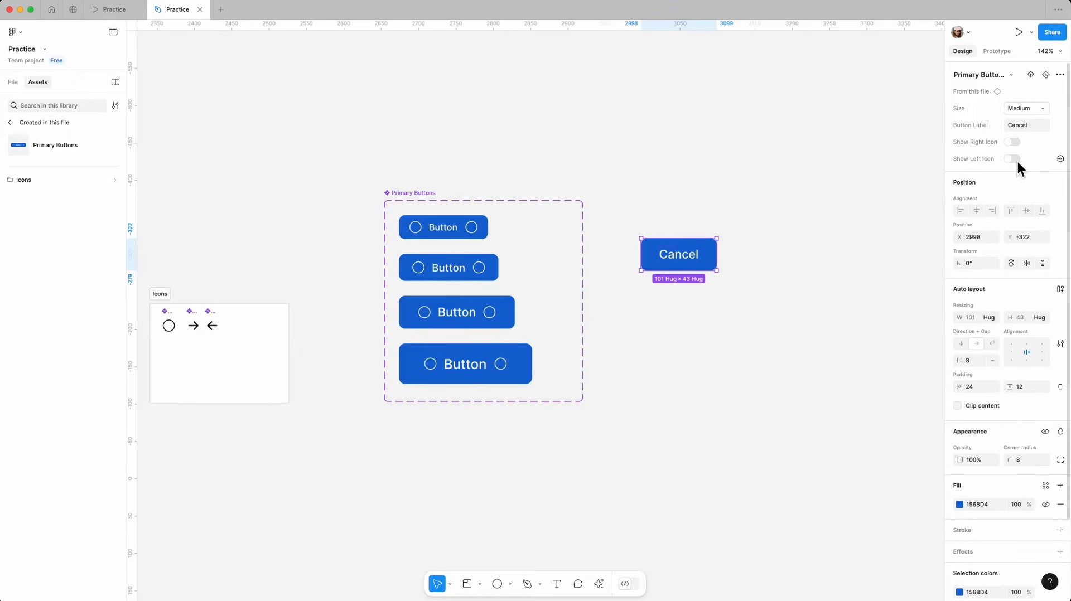
key(Delete)
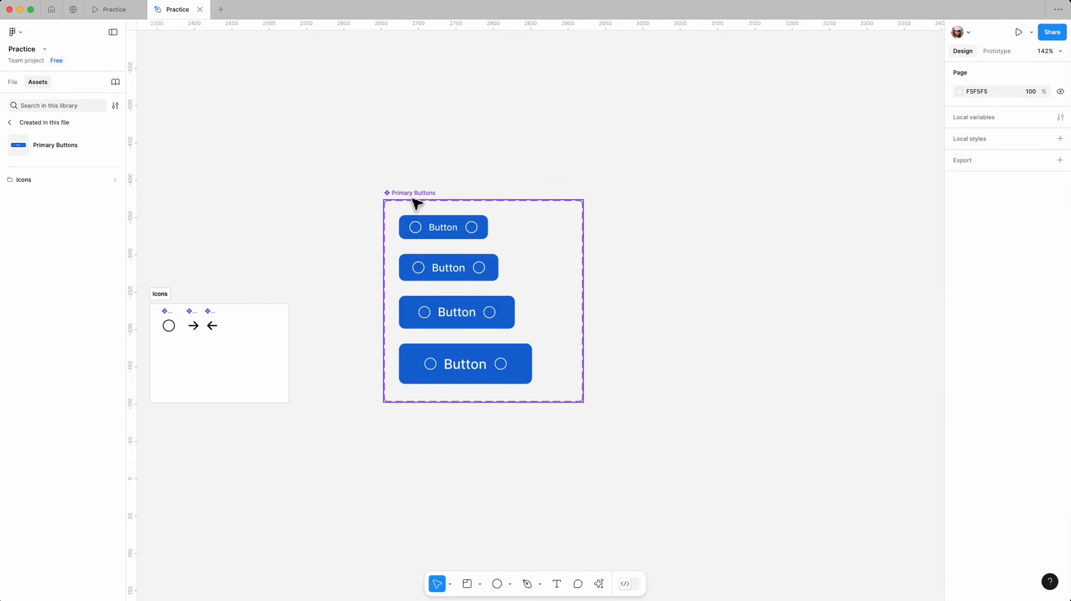
Draw a section about 1160 × 486 below the Icons section and name it Buttons
scroll(680, 208, down, 5)
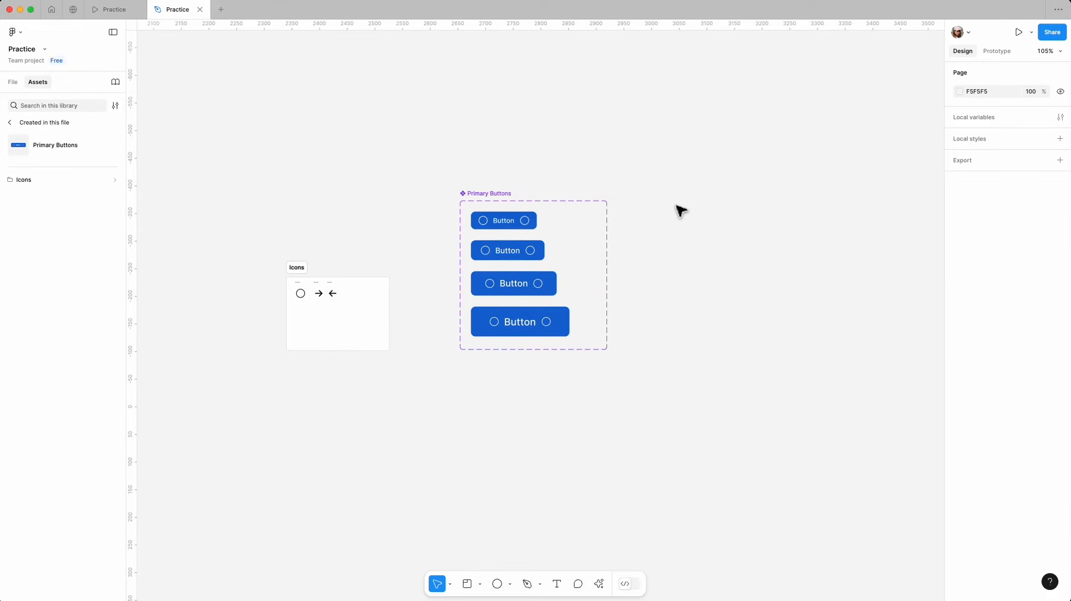
scroll(679, 210, down, 4)
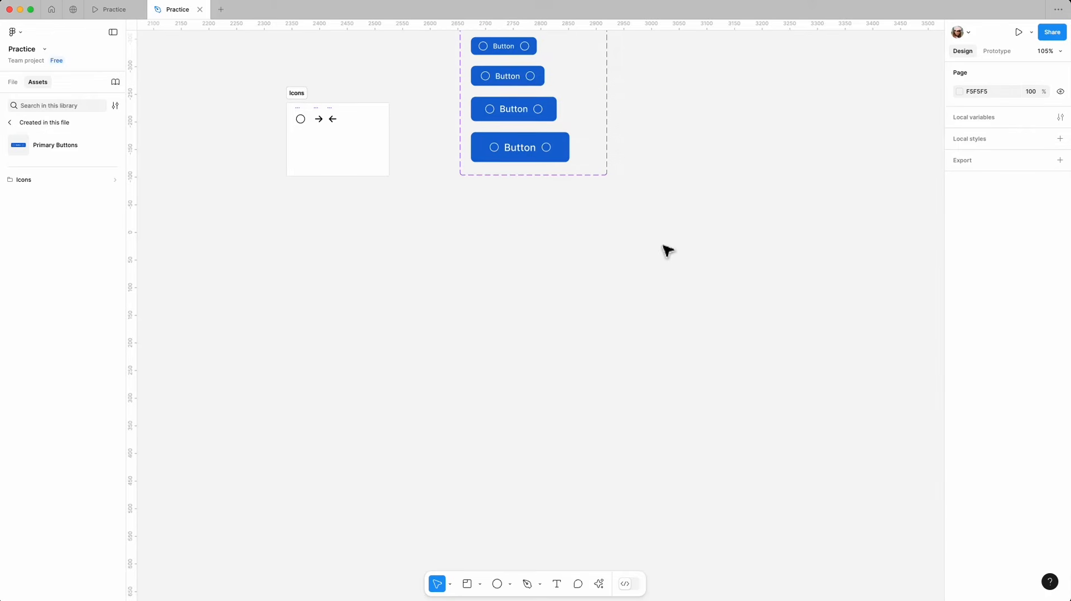
scroll(663, 249, up, 1)
click(468, 584)
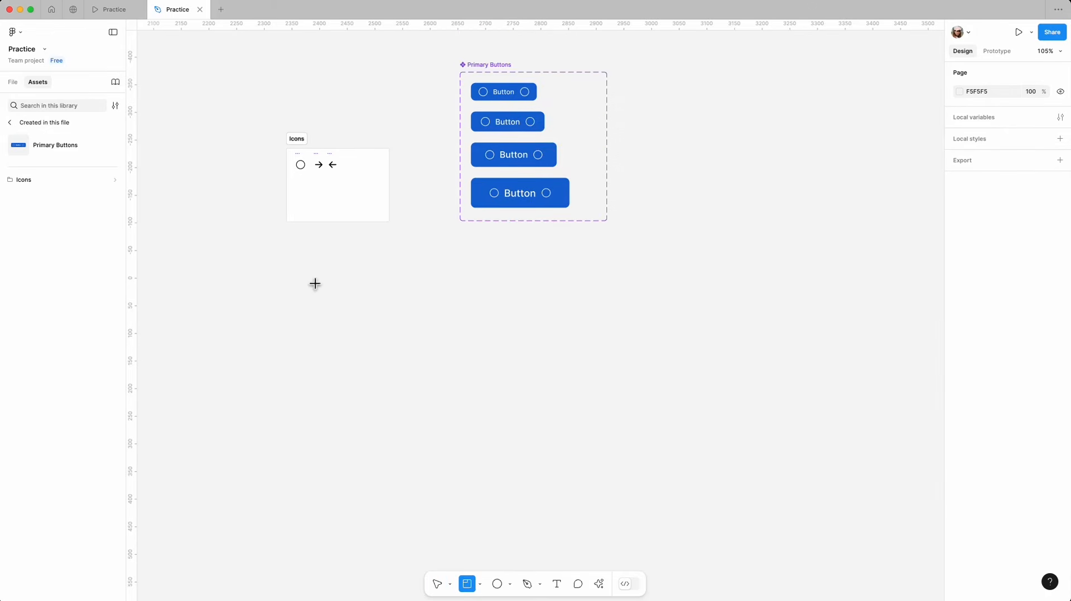
drag(286, 273, 927, 540)
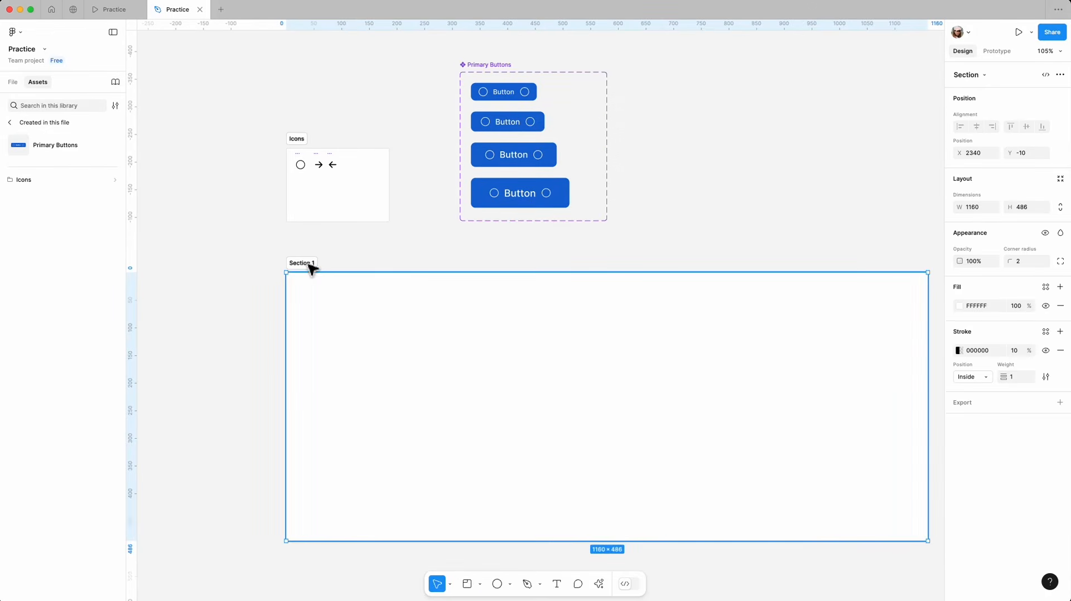
double_click(311, 266)
text(B)
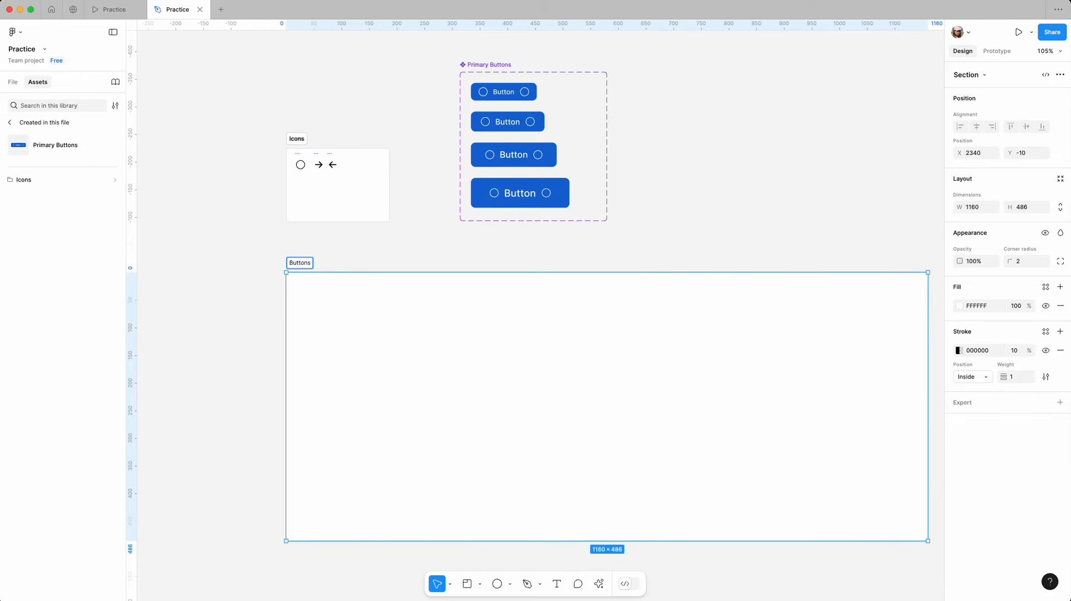
text(uttons)
click(308, 241)
Move the Primary Buttons component set into the Buttons section
drag(472, 72, 378, 358)
click(397, 302)
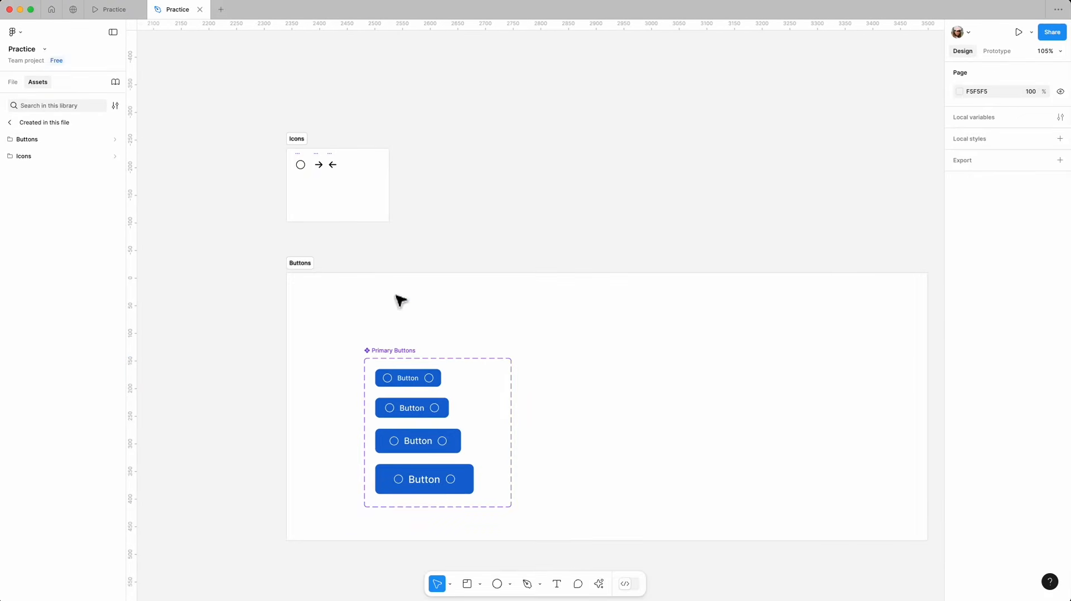
Add a text box about 353 × 68 reading Primary Buttons above the component set in the Buttons section
key(t)
drag(338, 286, 533, 324)
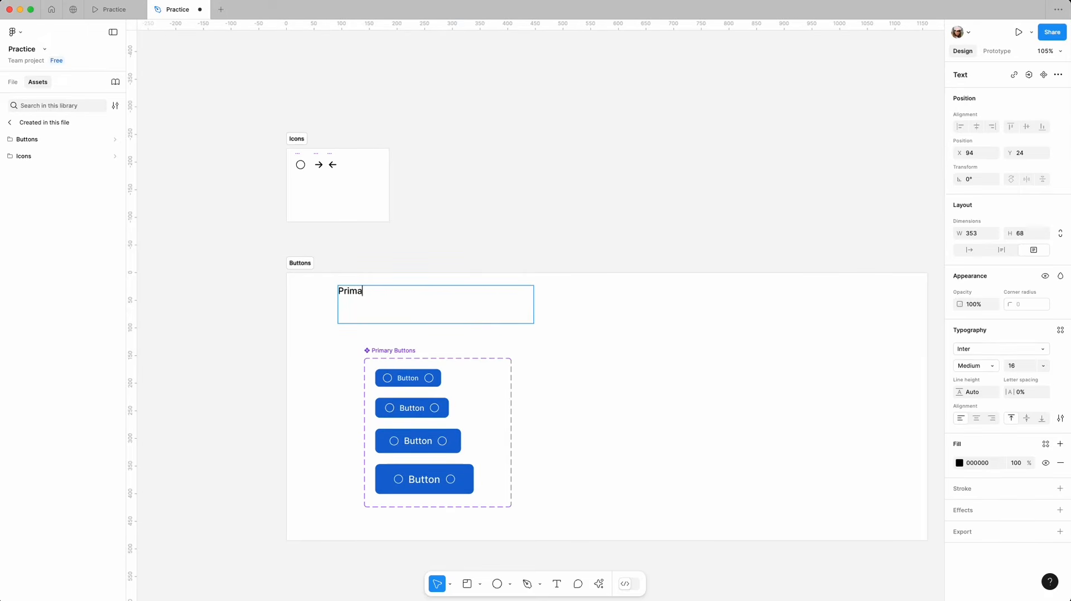
key(Escape)
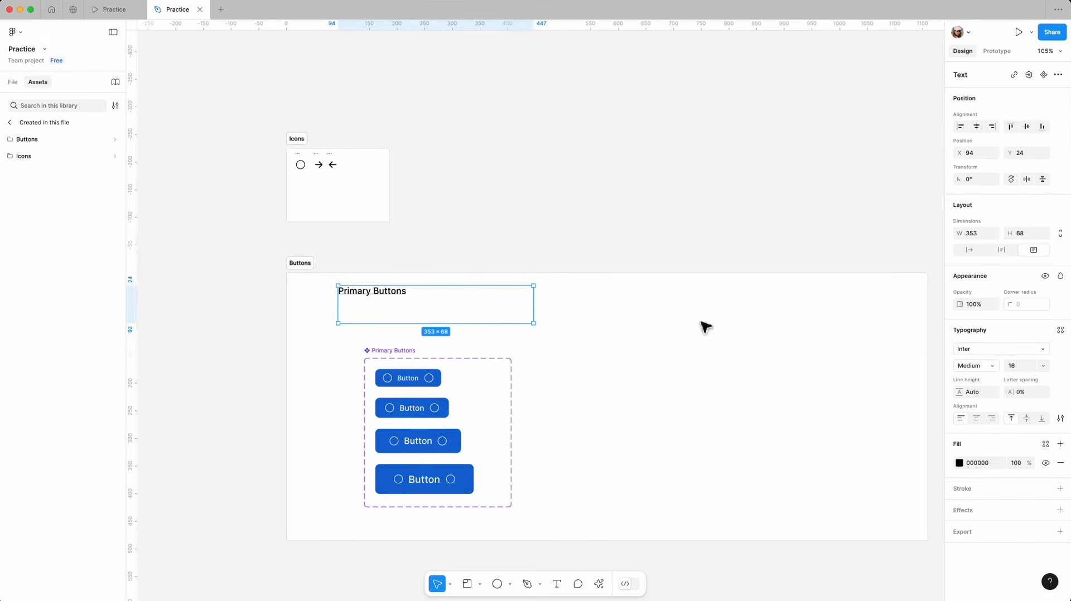
Format the Primary Buttons heading as 40 Bold with auto width and shift it down to about X 96, Y 49
click(1042, 366)
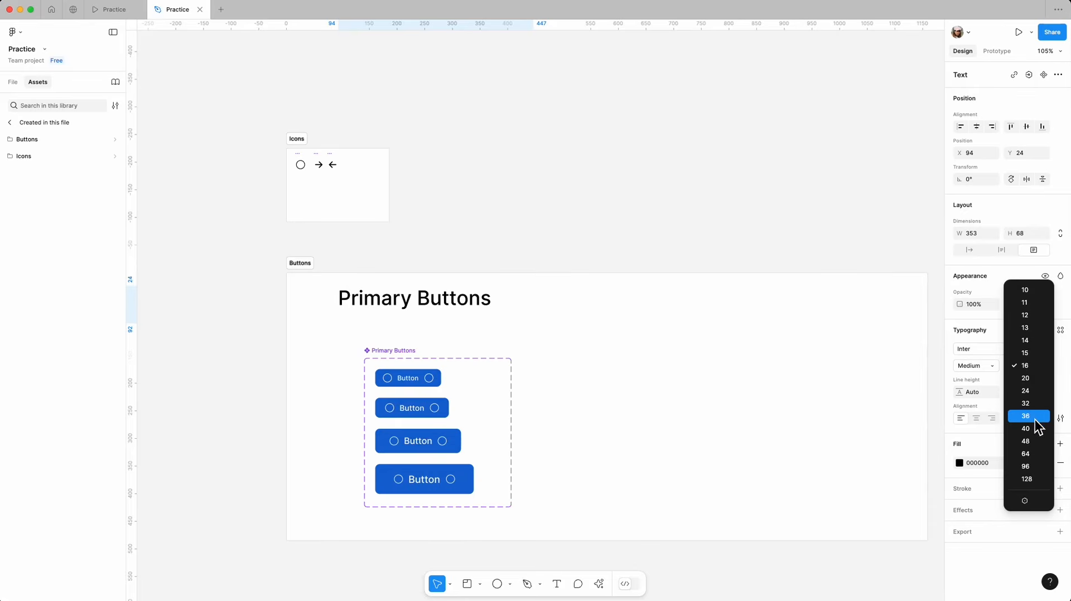
click(1027, 428)
click(977, 366)
click(984, 391)
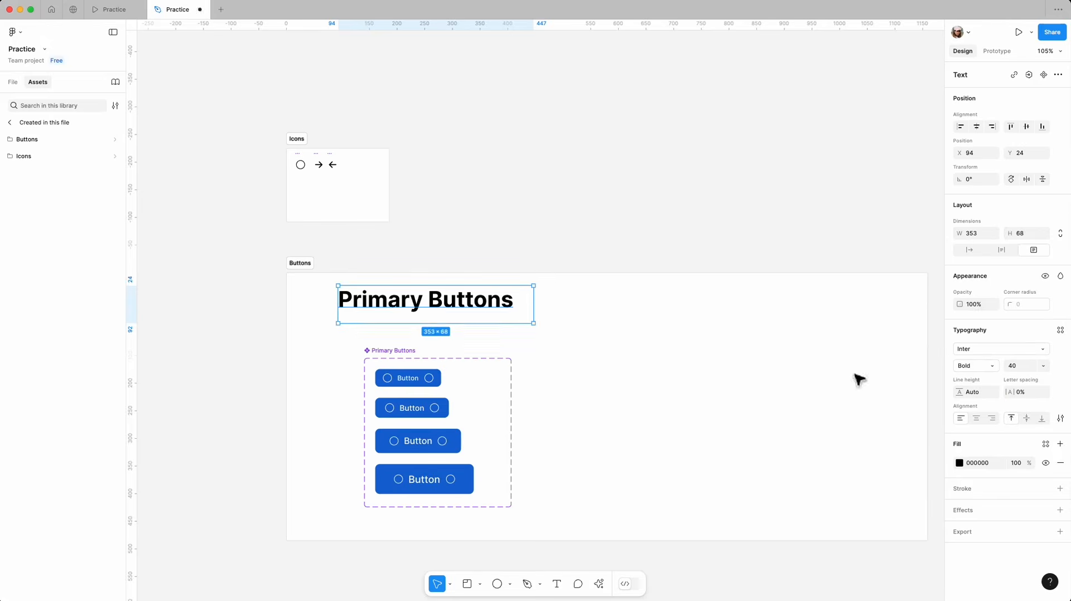
click(970, 251)
drag(469, 299, 470, 314)
Enlarge the Buttons section to about 1736 × 700 and move the component set to about X 194, Y 215 within it
scroll(274, 270, down, 5)
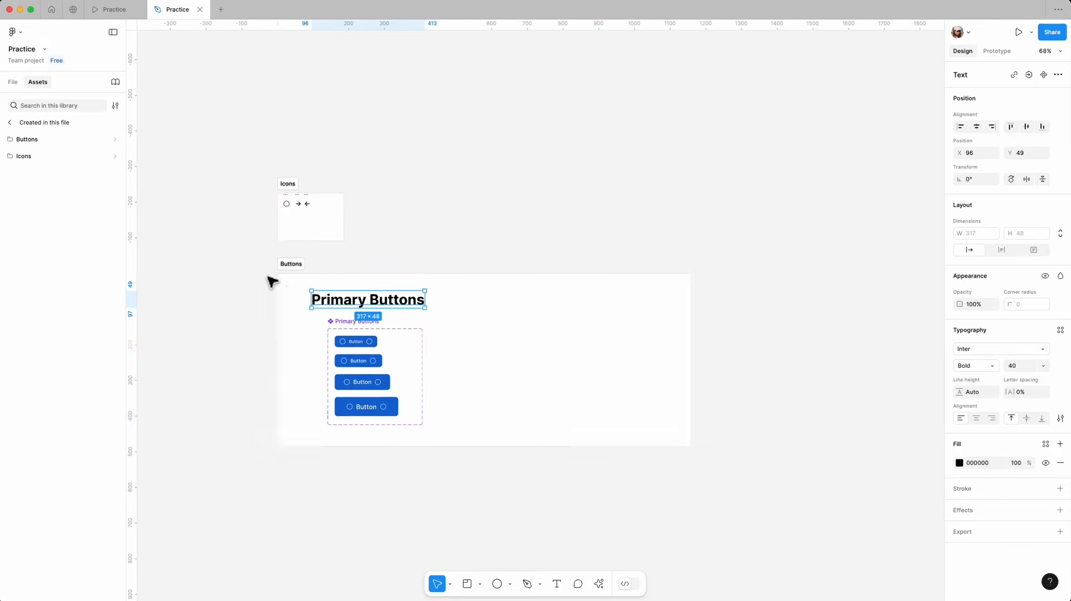
click(476, 443)
drag(476, 447, 478, 524)
drag(693, 394, 897, 398)
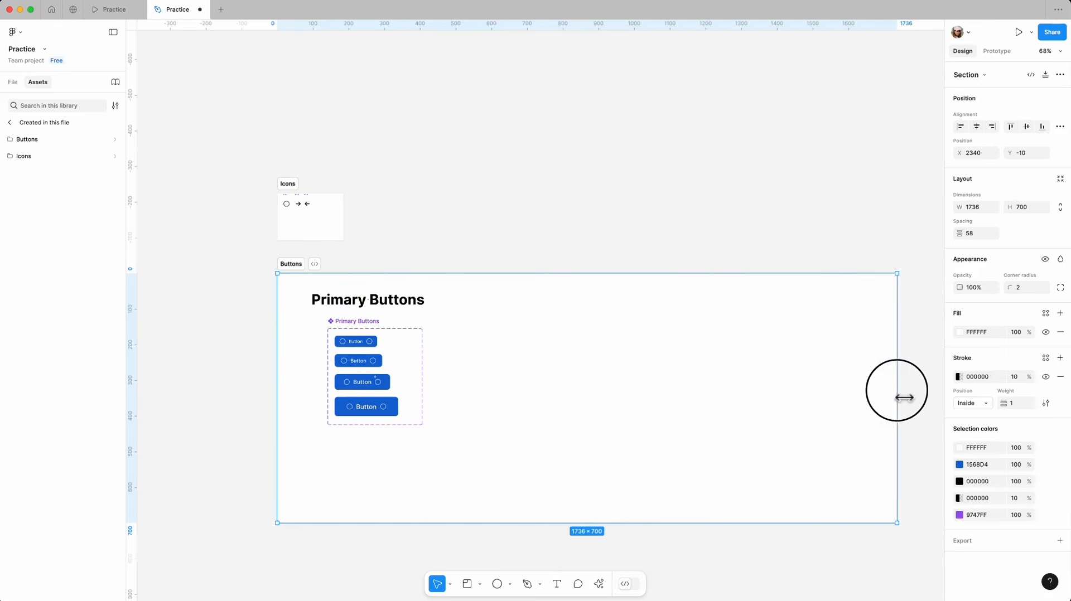
drag(357, 328, 328, 448)
Add size 20 row labels X-Small, Small, Medium and Large beside the matching button variants
scroll(320, 363, up, 5)
key(t)
click(315, 361)
text(X-Small)
key(Escape)
double_click(324, 386)
text(Small)
key(Escape)
double_click(330, 422)
text(Medium)
key(Escape)
double_click(327, 447)
text(Large)
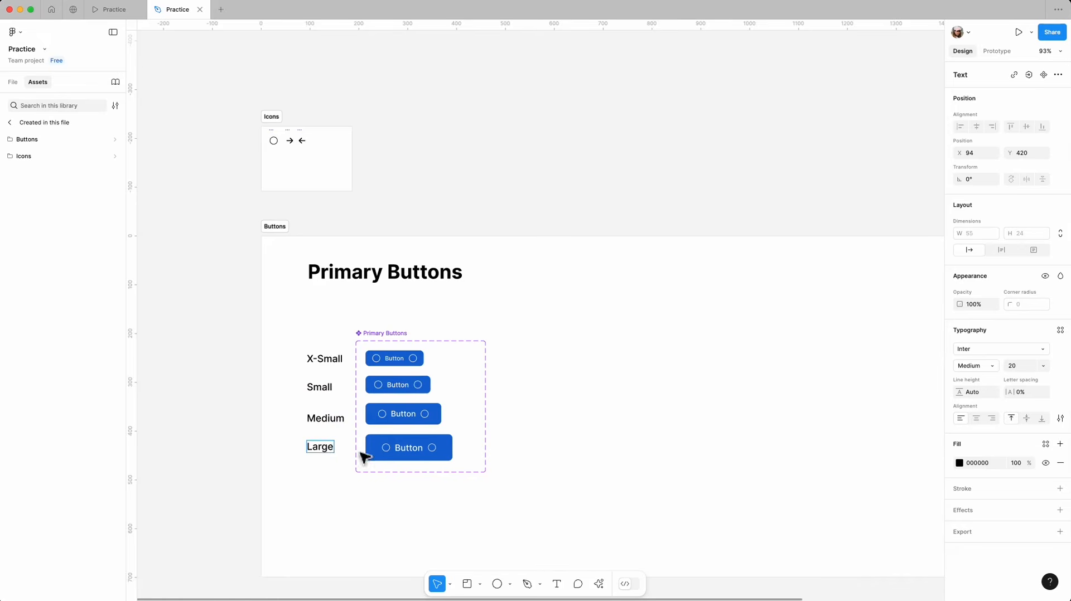
key(Escape)
Duplicate the X-Small label to create the column headings Default, Hover, Pressed and Disabled above the component set
drag(325, 359, 388, 312)
double_click(383, 312)
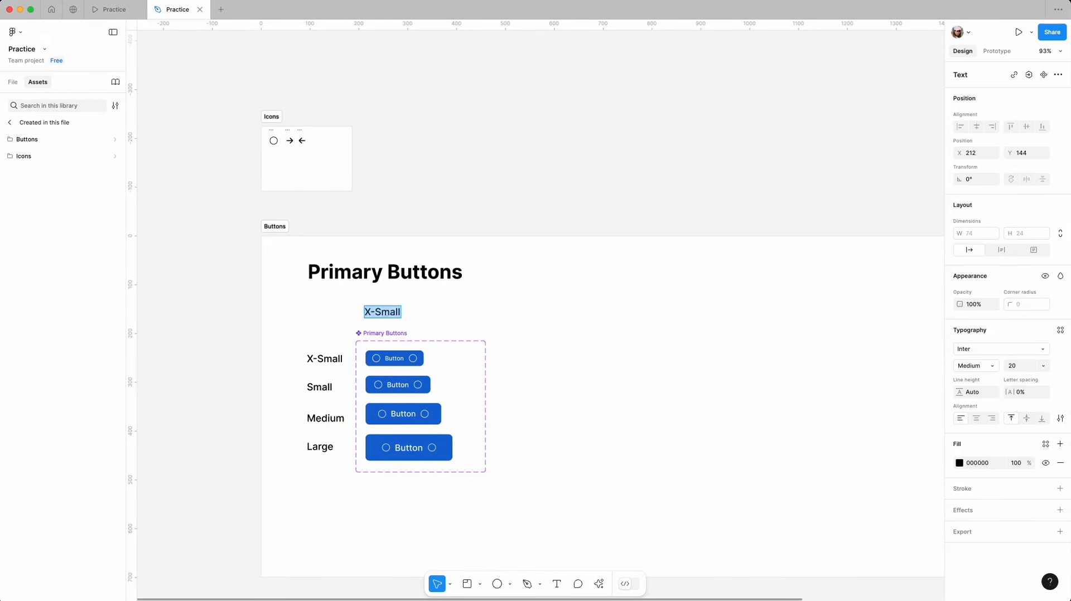
text(Default)
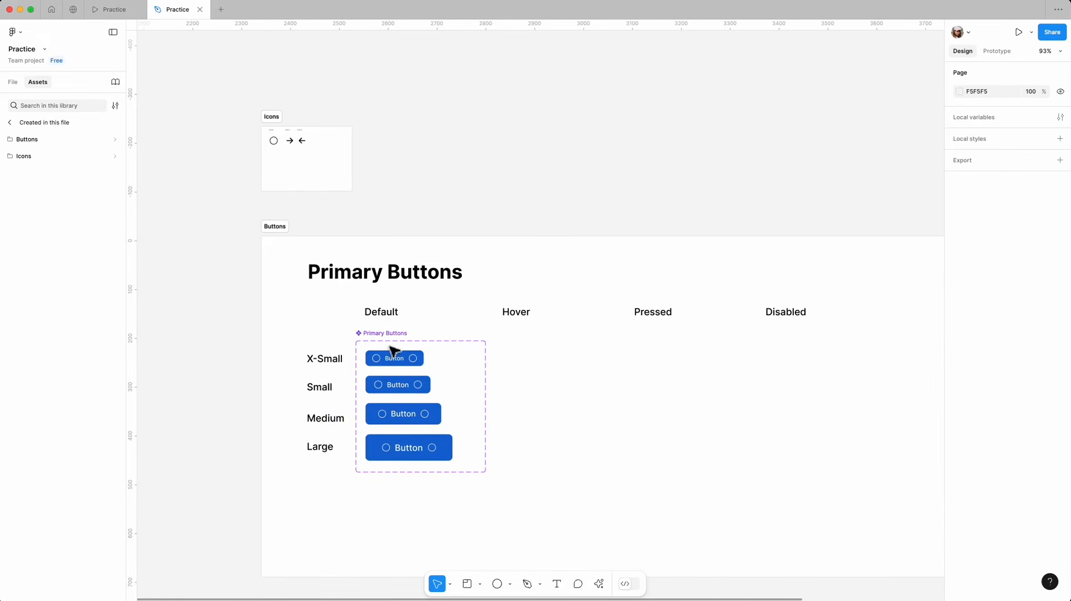
Widen the component set to about 1047 and duplicate its four variants under the Hover, Pressed and Disabled headings
click(389, 352)
drag(485, 370, 868, 366)
drag(502, 354, 405, 462)
drag(427, 424, 682, 392)
drag(682, 392, 799, 394)
click(552, 485)
Change the fill of the four Hover variants to the darker blue 084594
scroll(471, 325, down, 2)
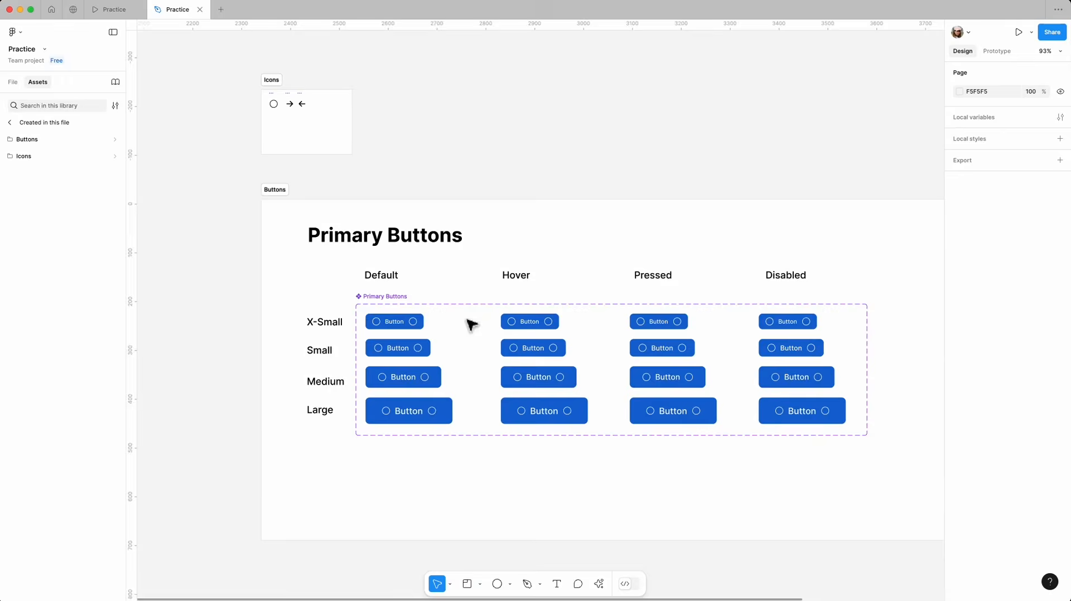
scroll(555, 440, up, 3)
scroll(531, 442, up, 1)
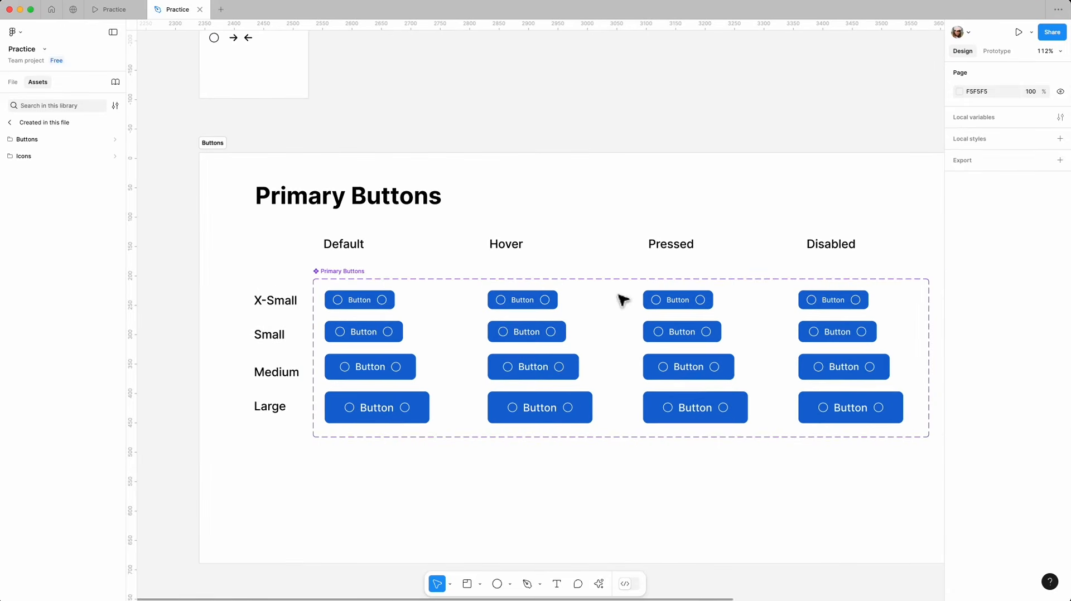
drag(619, 296, 552, 430)
click(959, 547)
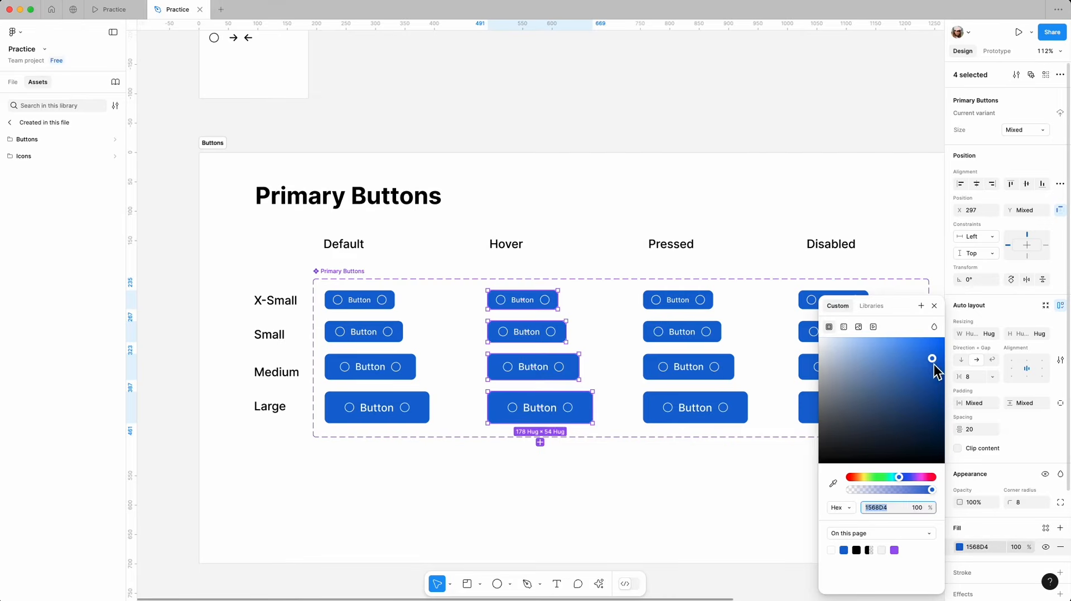
drag(935, 365, 941, 394)
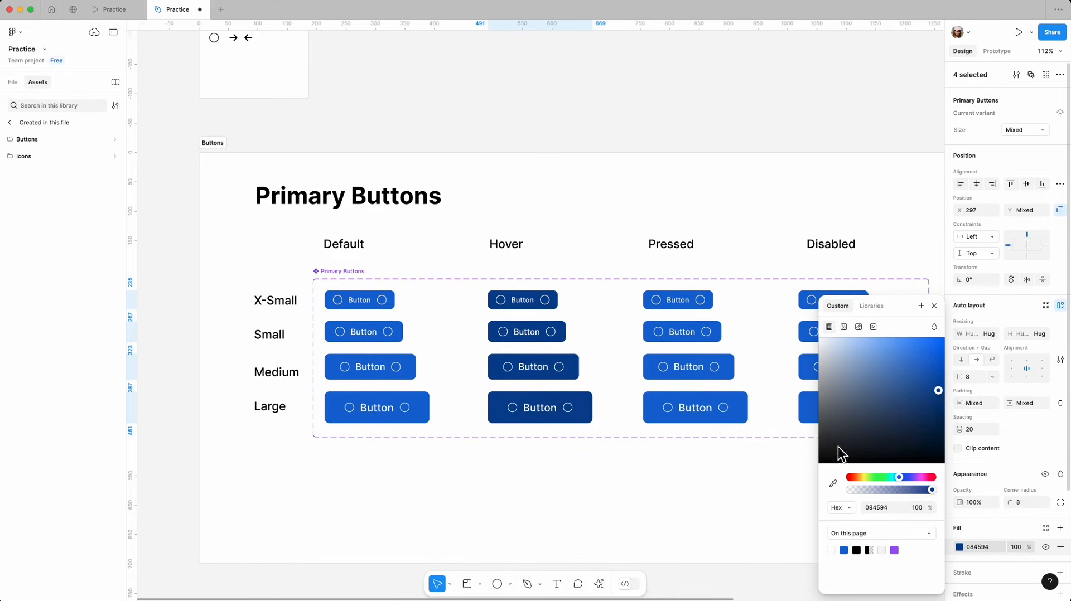
click(700, 495)
Change the fill of the four Pressed variants to the brighter blue 0C70F3
scroll(446, 289, down, 2)
drag(713, 291, 642, 402)
click(959, 547)
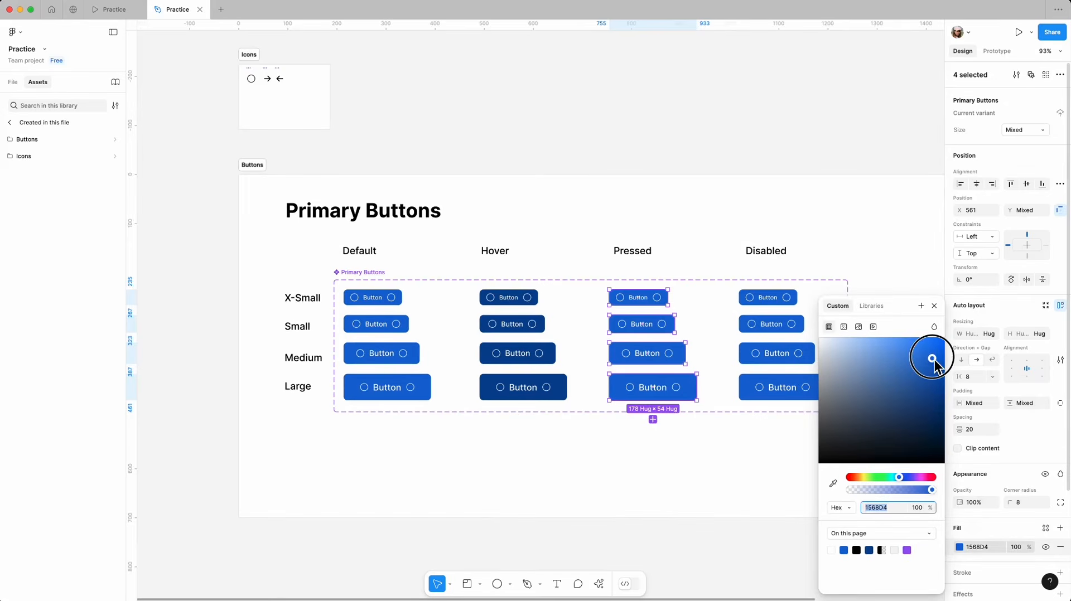
drag(935, 363, 940, 347)
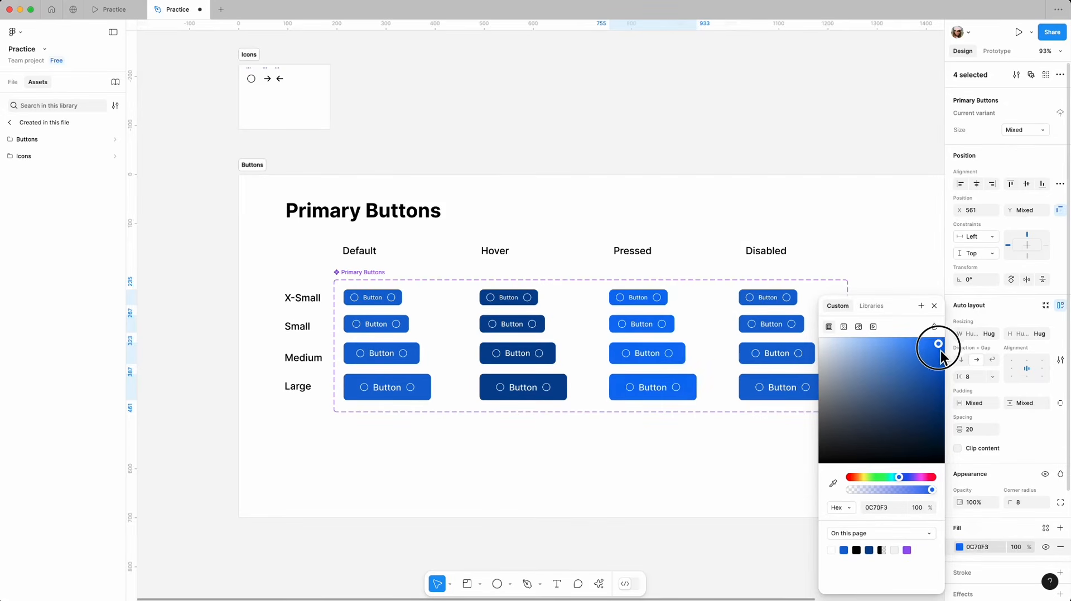
click(744, 443)
Change the fill of the four Disabled variants to a light grey
scroll(893, 371, up, 3)
drag(839, 329, 809, 416)
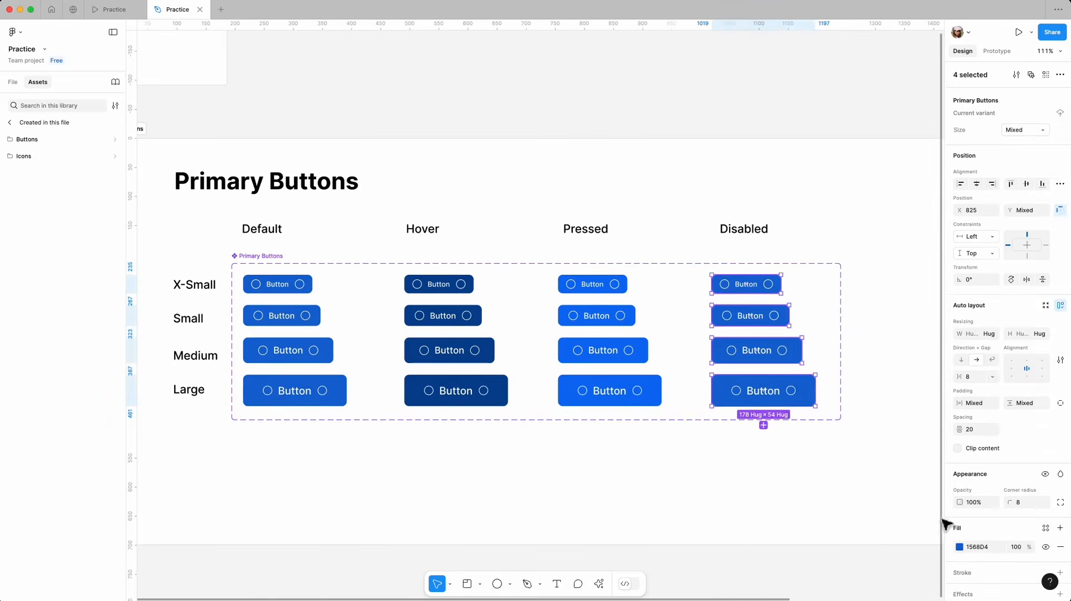
click(960, 547)
click(830, 349)
drag(833, 354, 827, 357)
scroll(985, 552, down, 1)
click(929, 519)
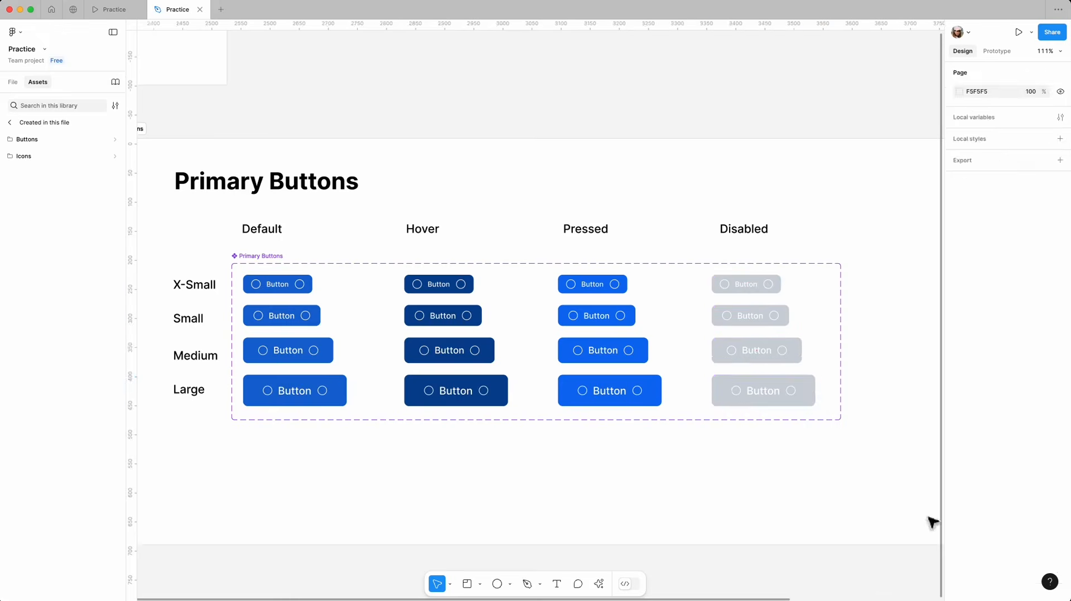
Recolor the labels and icons of the four Disabled variants from white to a darker grey
drag(816, 275, 737, 402)
scroll(967, 552, down, 3)
click(959, 501)
drag(841, 357, 822, 403)
click(935, 307)
click(904, 318)
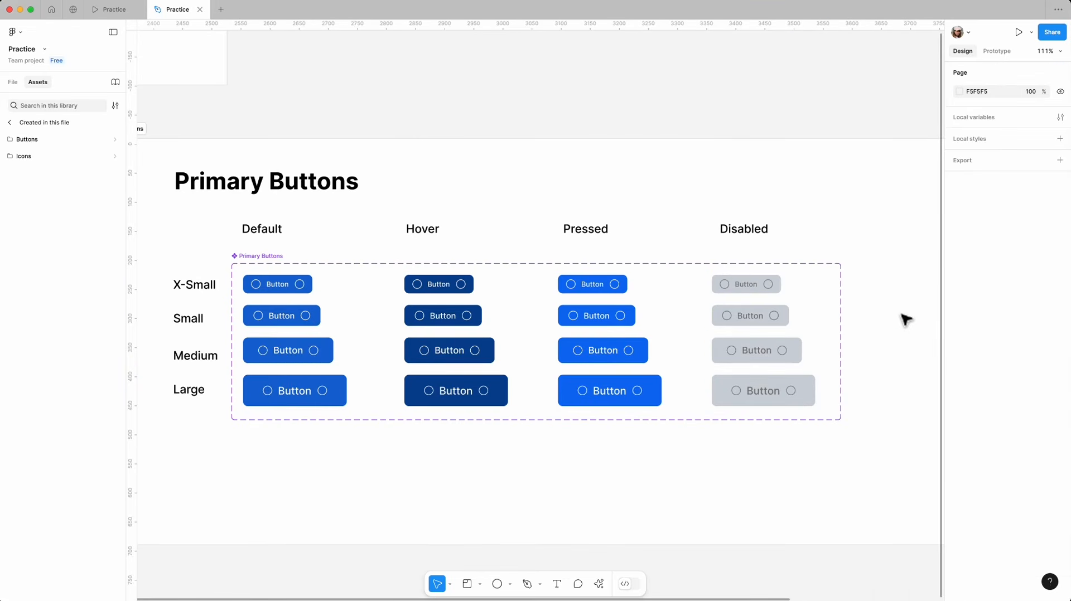
Add a variant property named State with the value Default to the Primary Buttons component set
scroll(915, 339, down, 2)
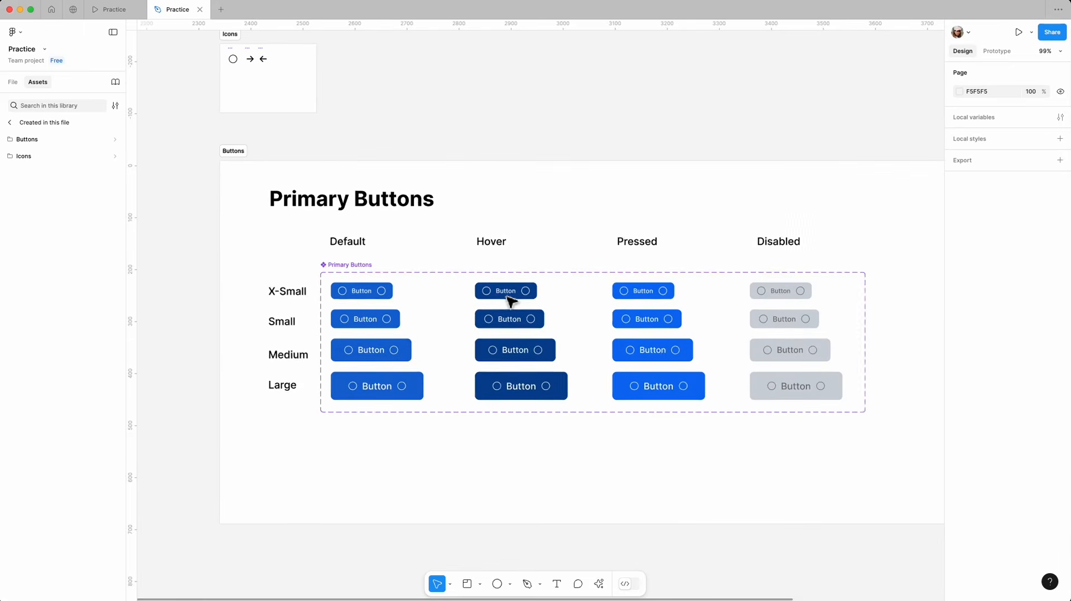
click(350, 265)
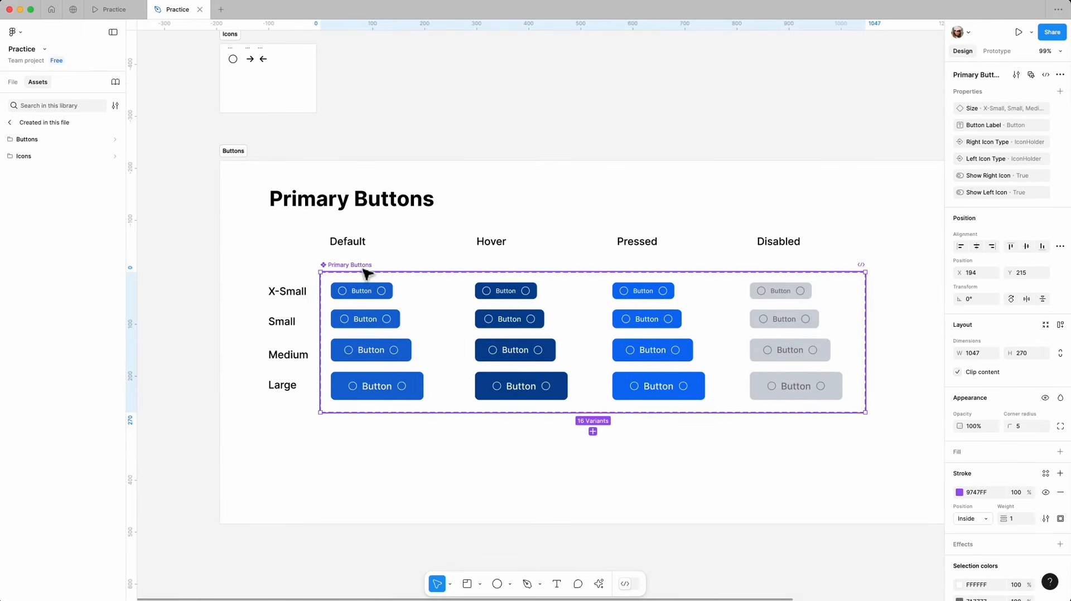
click(1059, 91)
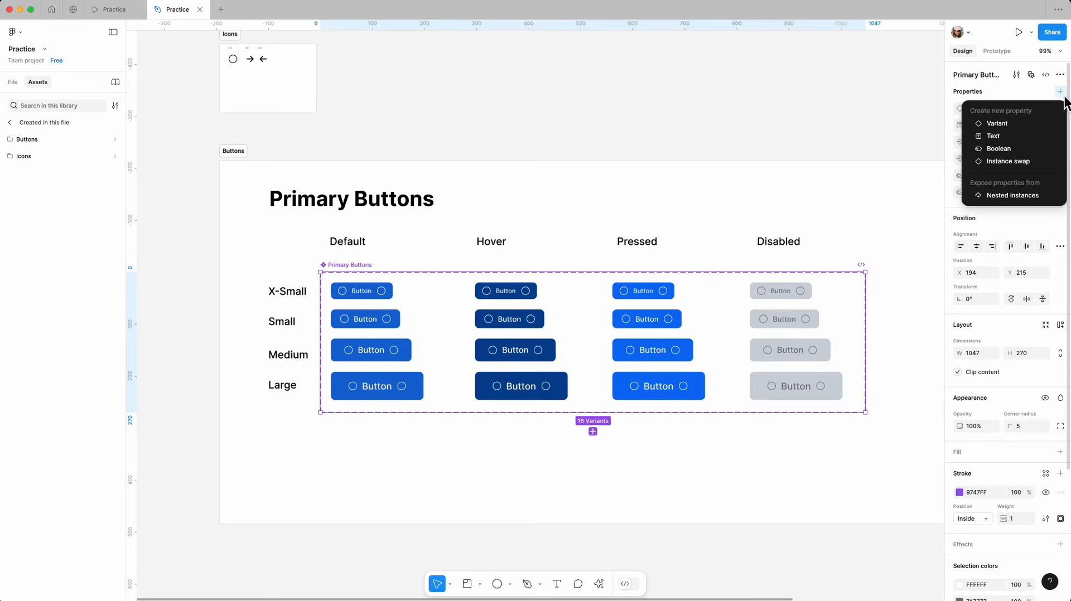
click(1021, 120)
text(S)
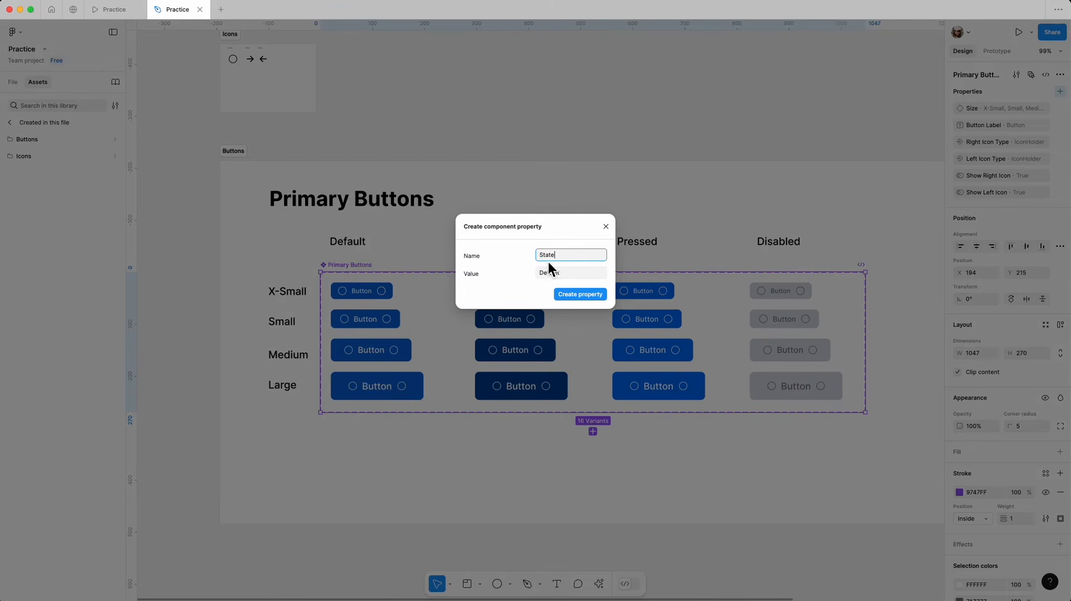
text(tate)
click(574, 290)
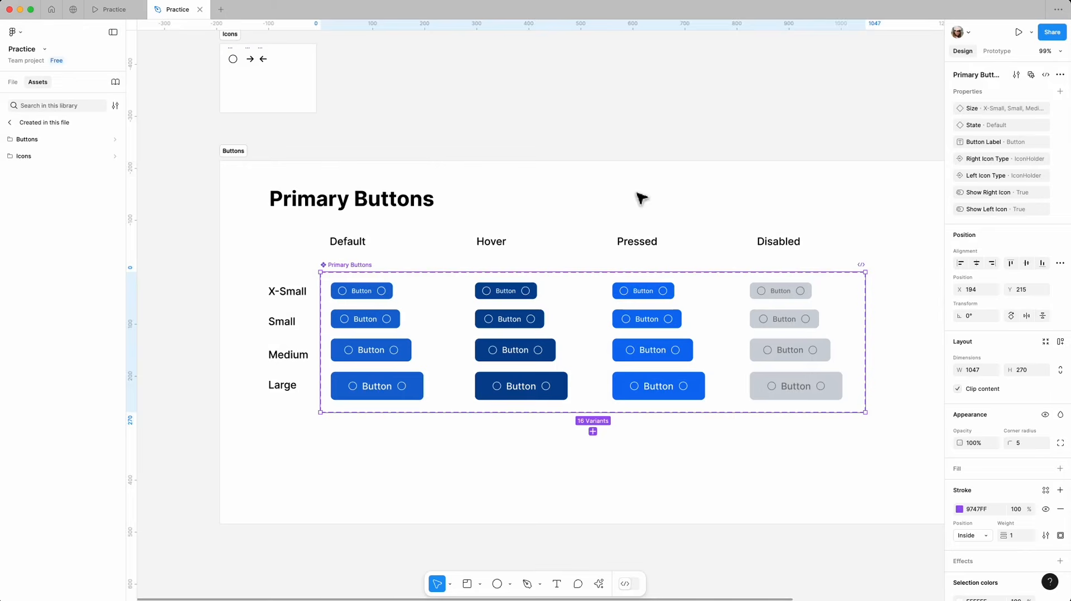
click(637, 193)
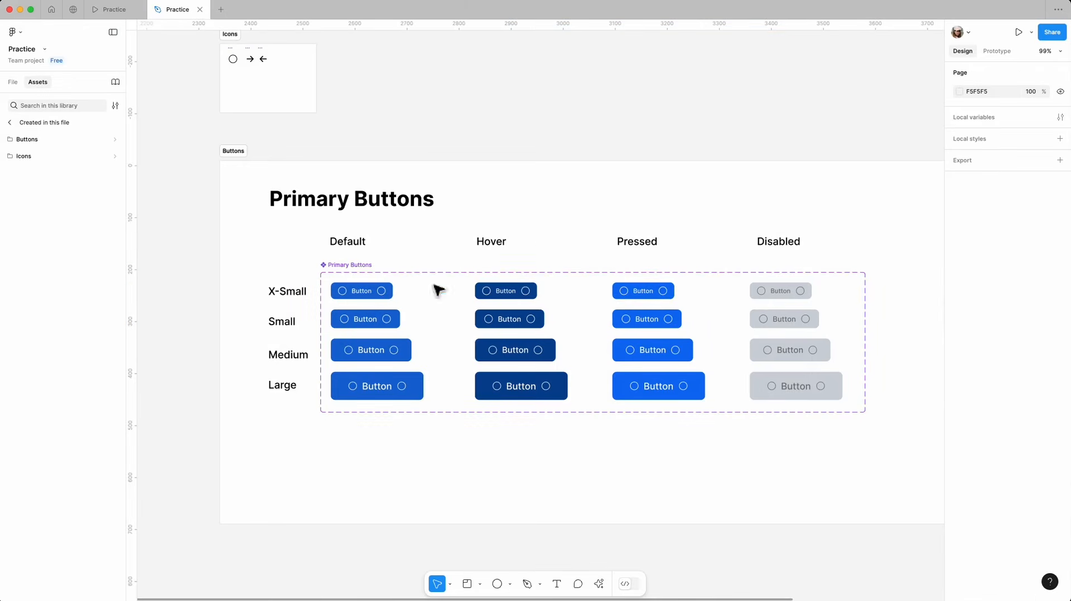
Check the Size and State values of each of the four variants in the Default column
click(360, 299)
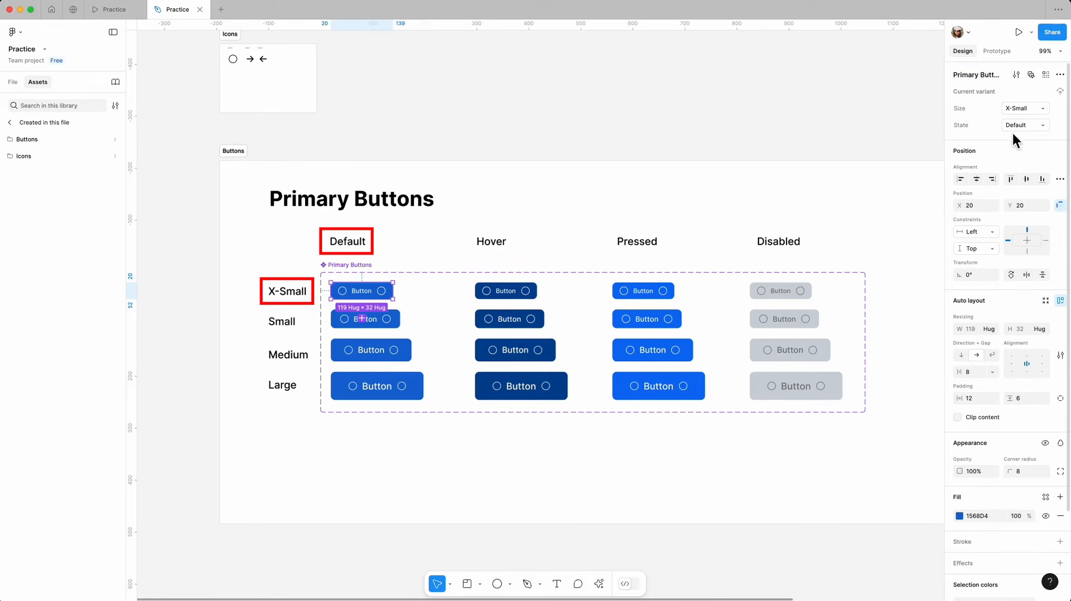
click(380, 324)
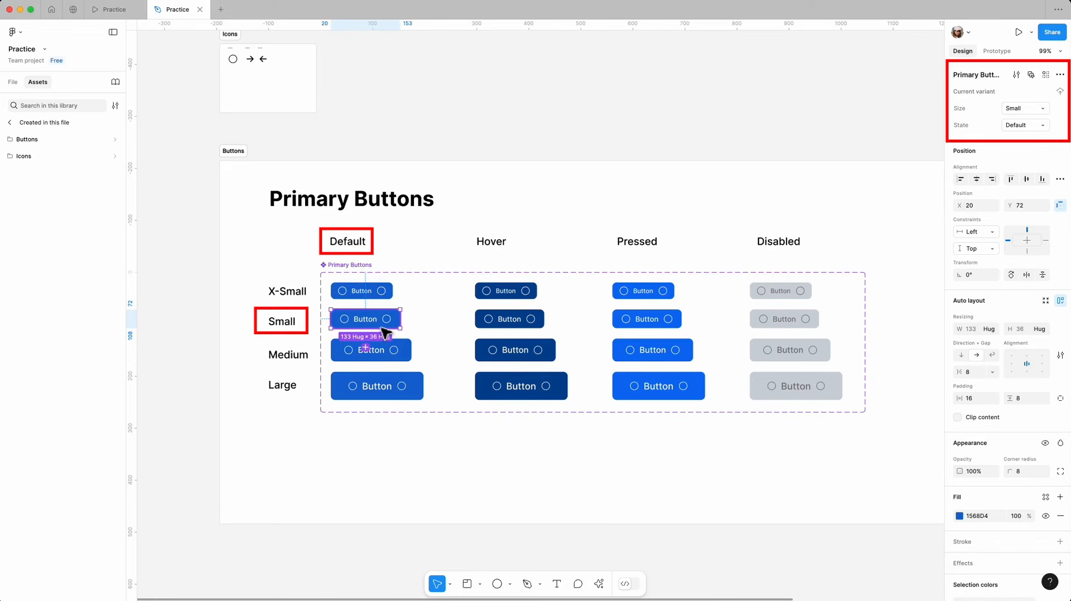
click(387, 353)
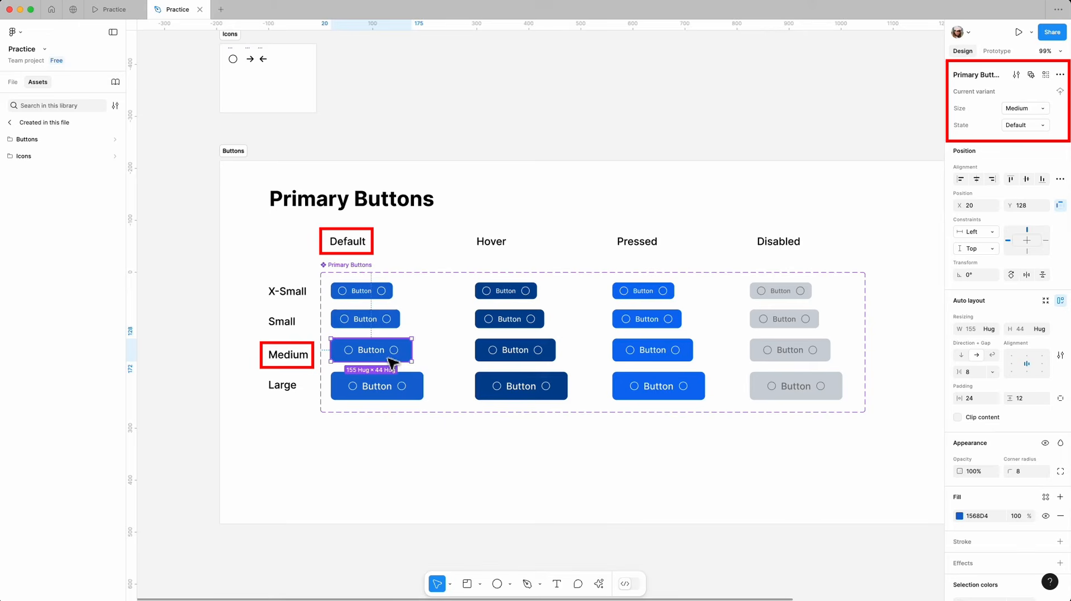
click(396, 396)
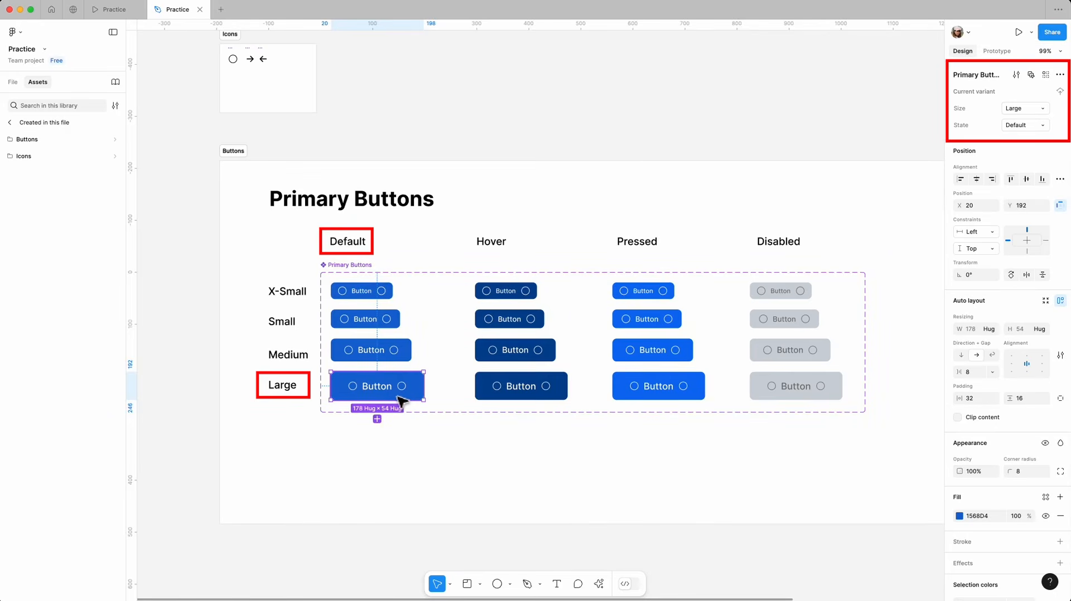
Add the new State value Hover to the X-Small button in the Hover column and set its Size to X-Small
click(513, 300)
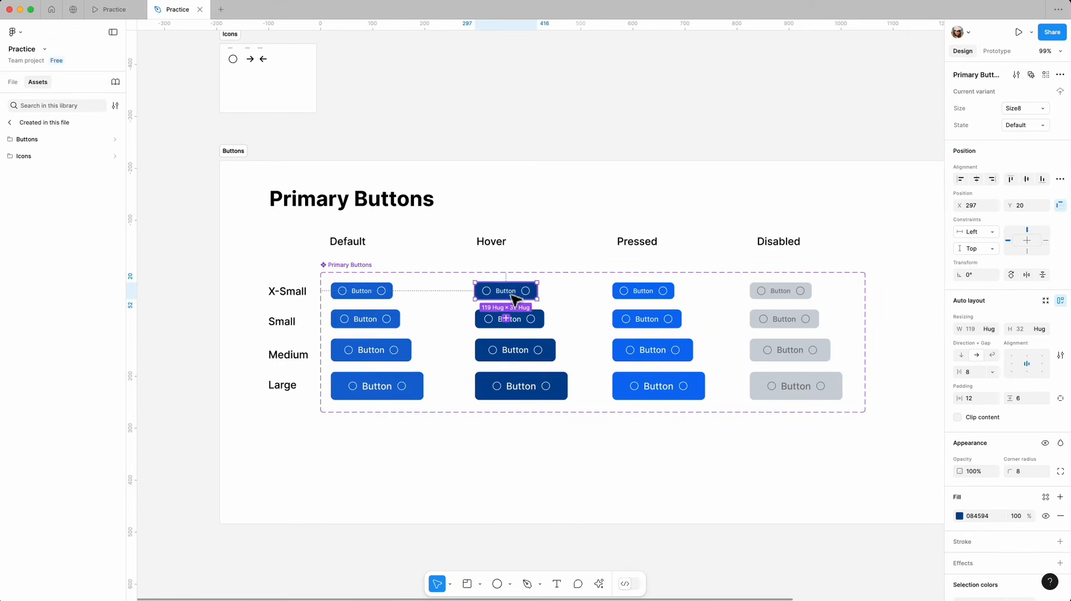
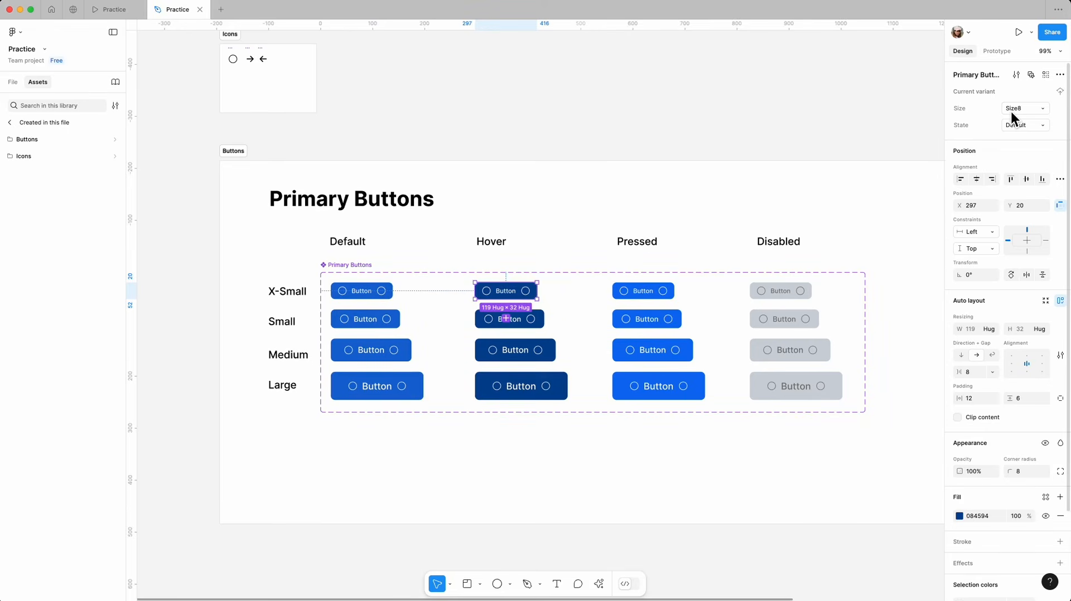
click(1042, 128)
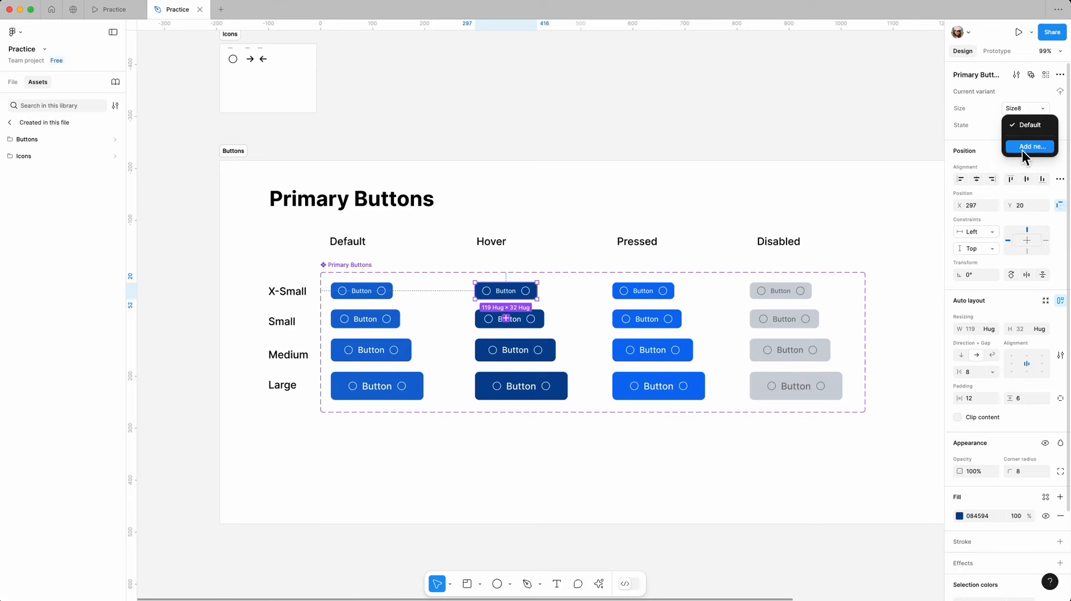
click(1033, 148)
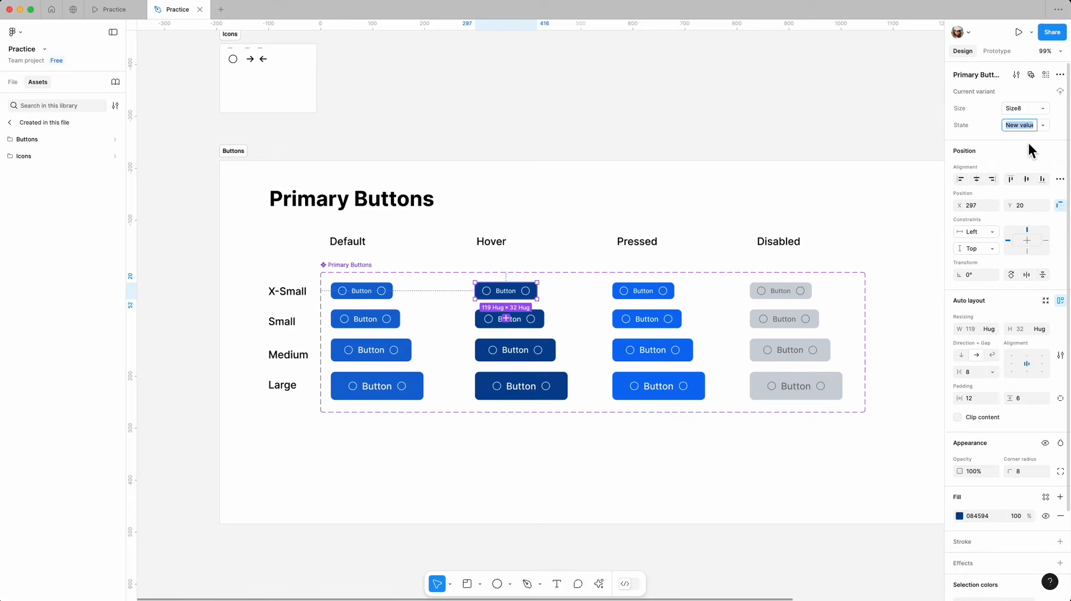
text(Hover)
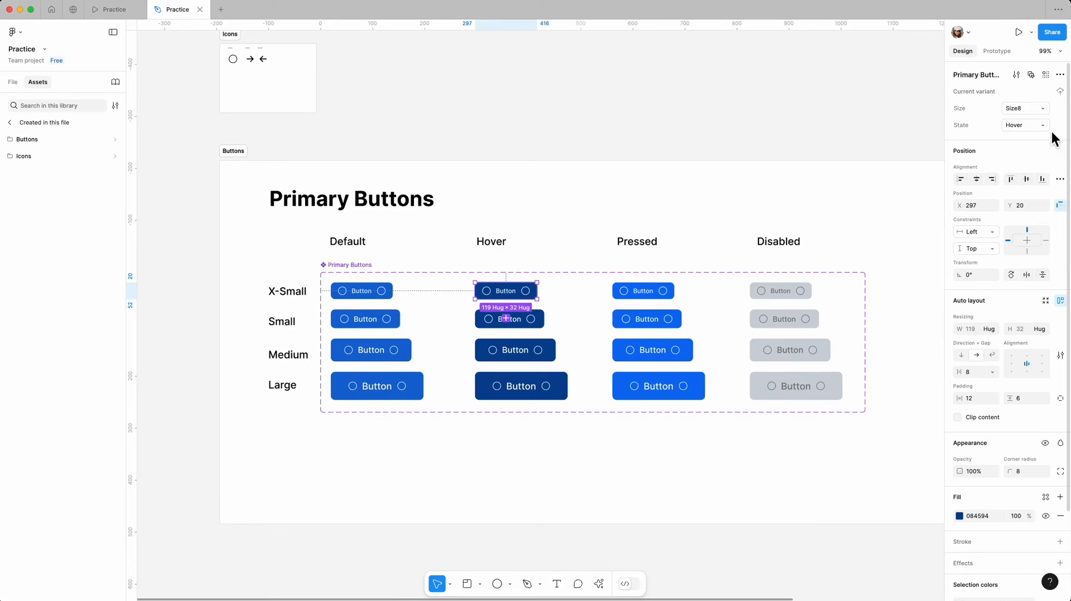
click(1042, 109)
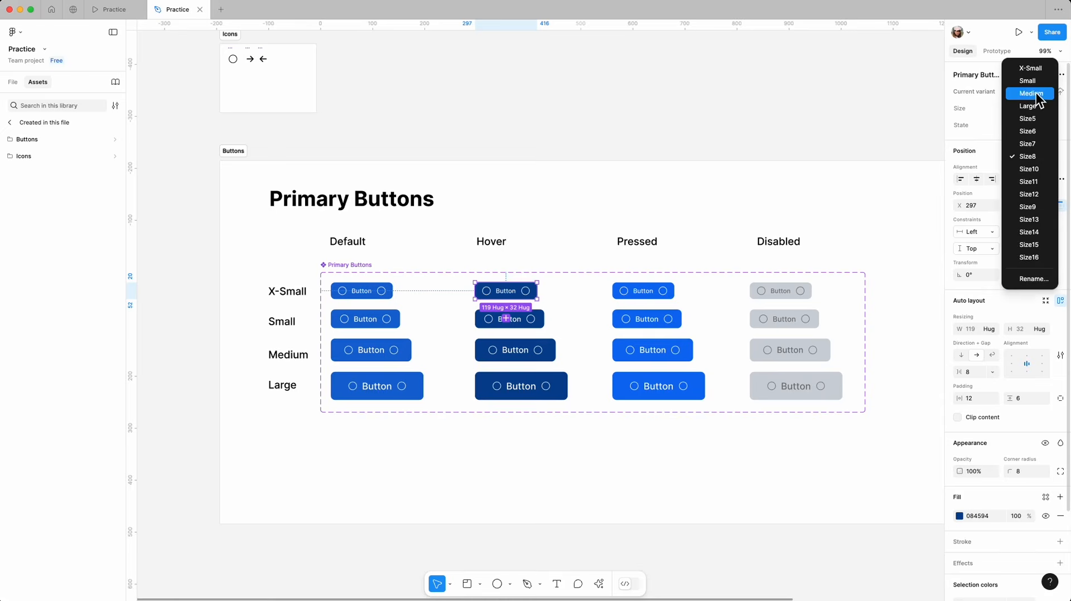
click(1032, 69)
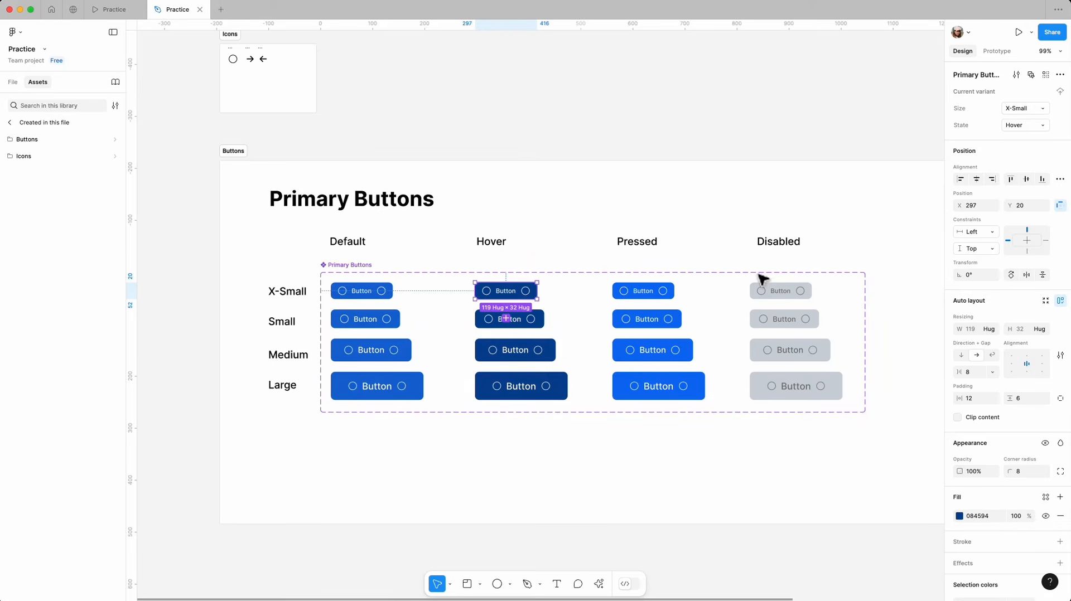
Set the second variant in the Hover column to State Hover and Size Small
click(542, 324)
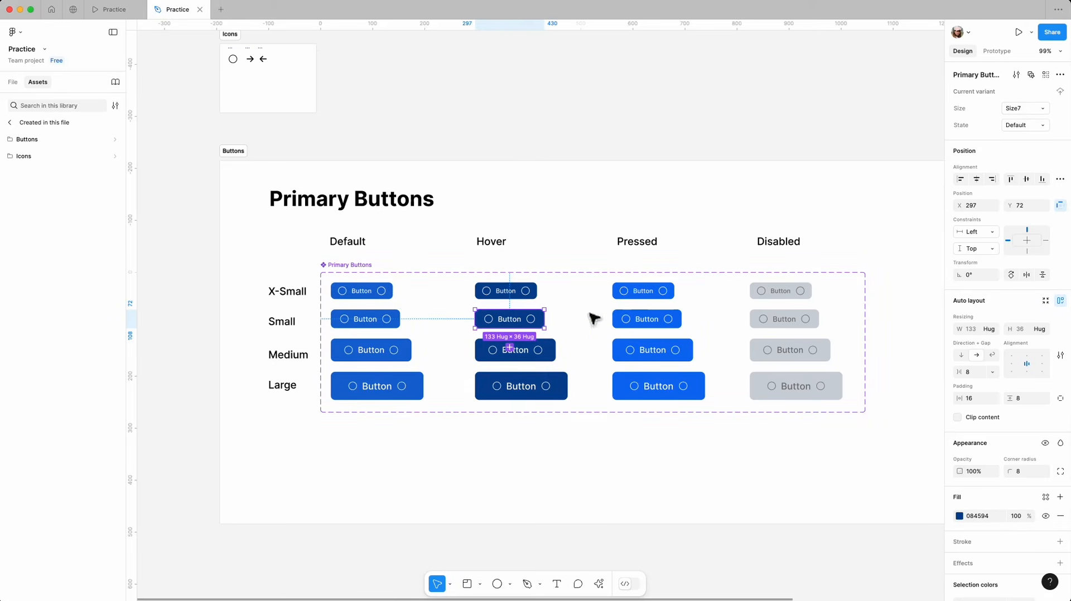
click(1044, 127)
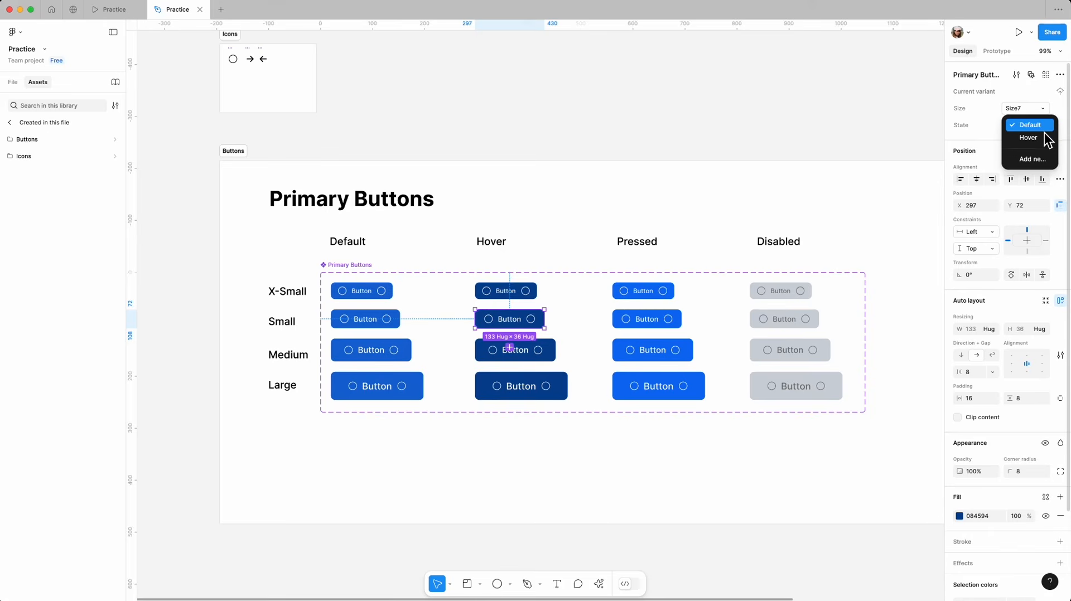
click(1042, 138)
click(1042, 109)
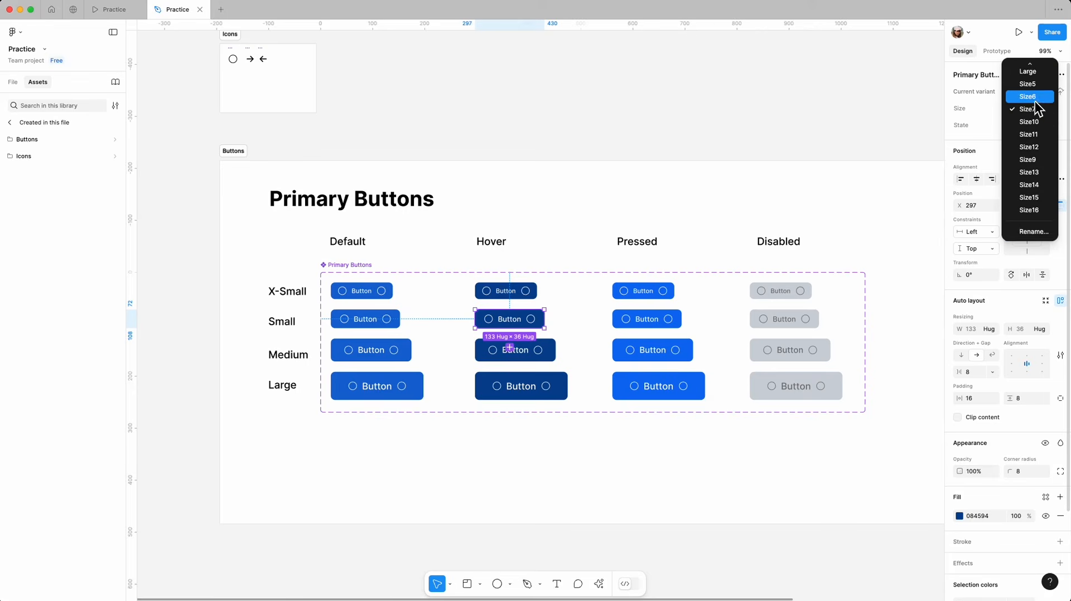
click(1027, 94)
Set the third variant in the Hover column to State Hover and Size Medium
click(544, 350)
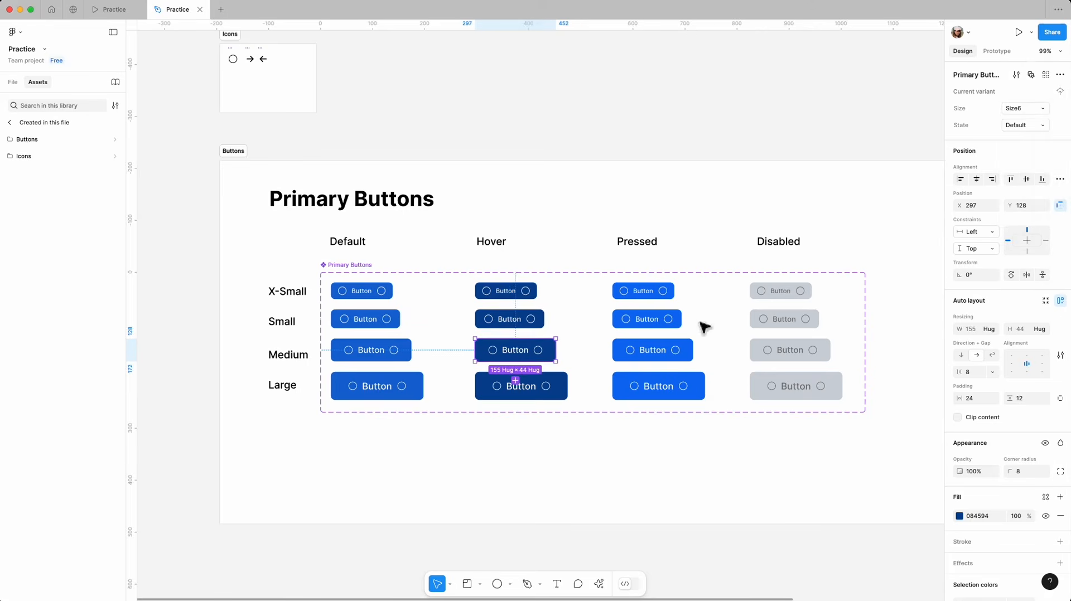
click(1044, 126)
click(1033, 141)
click(1042, 108)
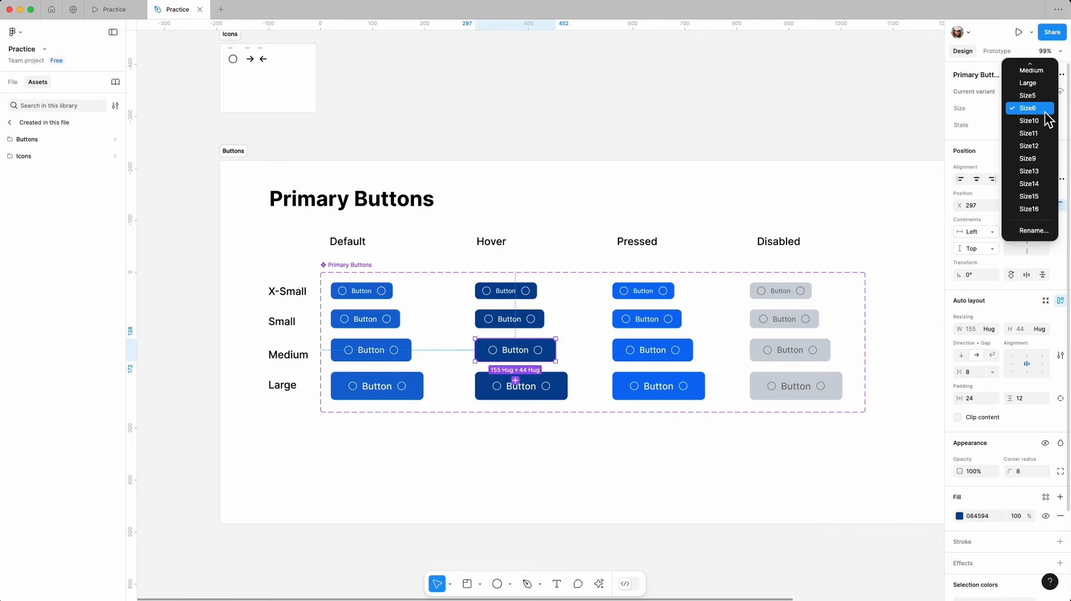
click(1035, 84)
Set the largest variant in the Hover column to State Hover and Size Large
click(560, 386)
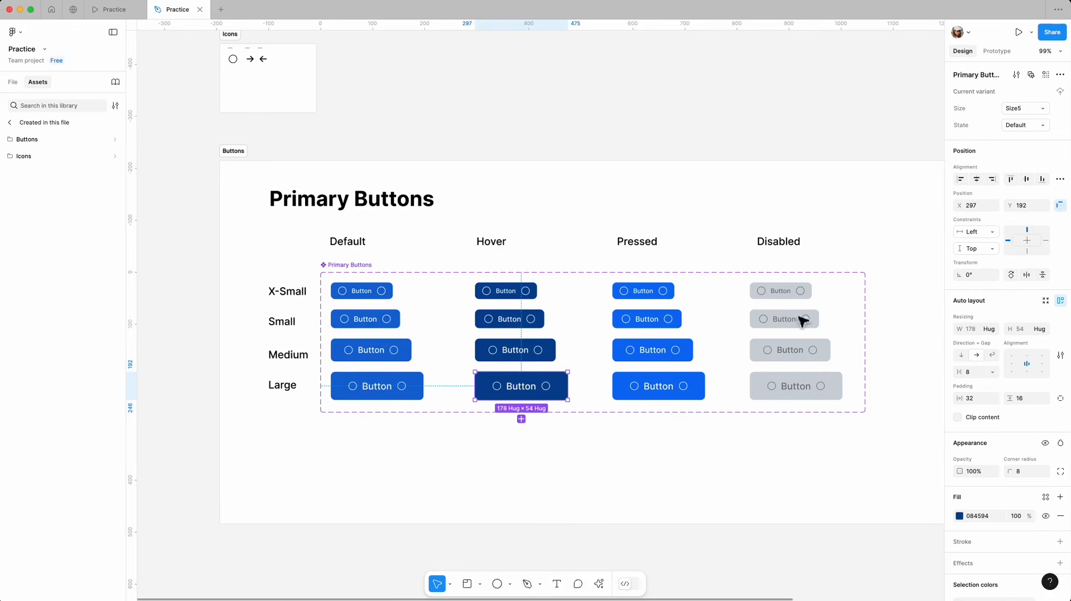
click(1046, 127)
click(1042, 138)
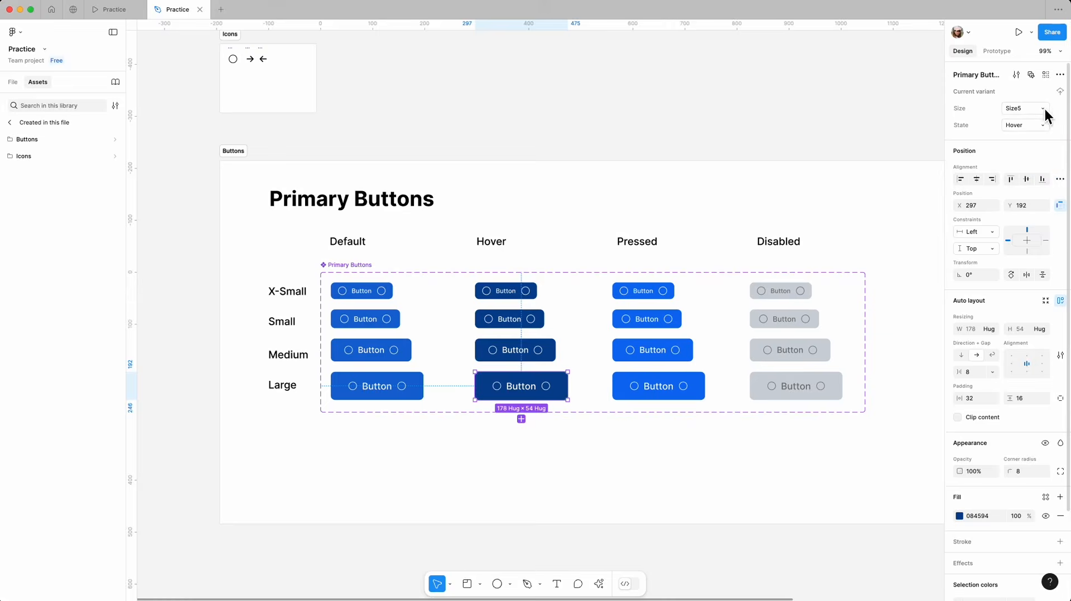
click(1041, 109)
click(1037, 92)
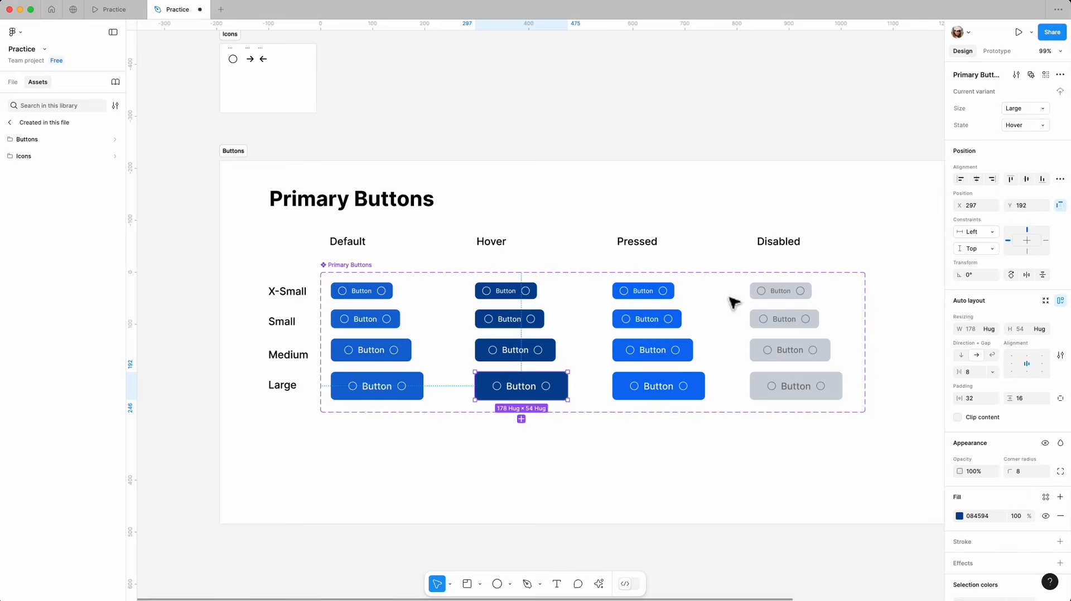
Add the new State value Pressed to the smallest variant in the Pressed column and set its Size to X-Small
click(673, 290)
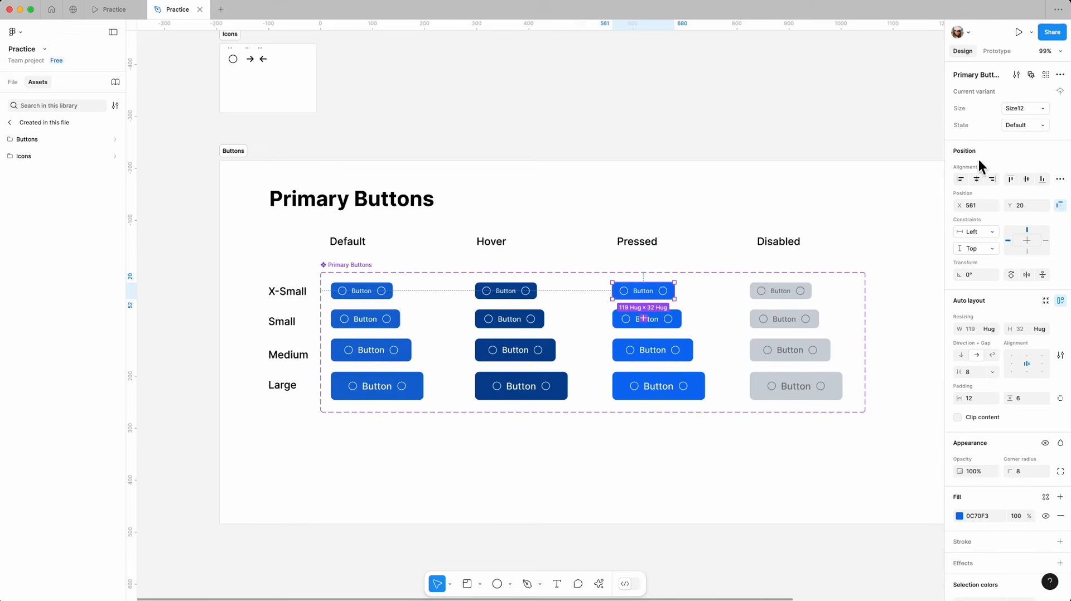
click(1041, 126)
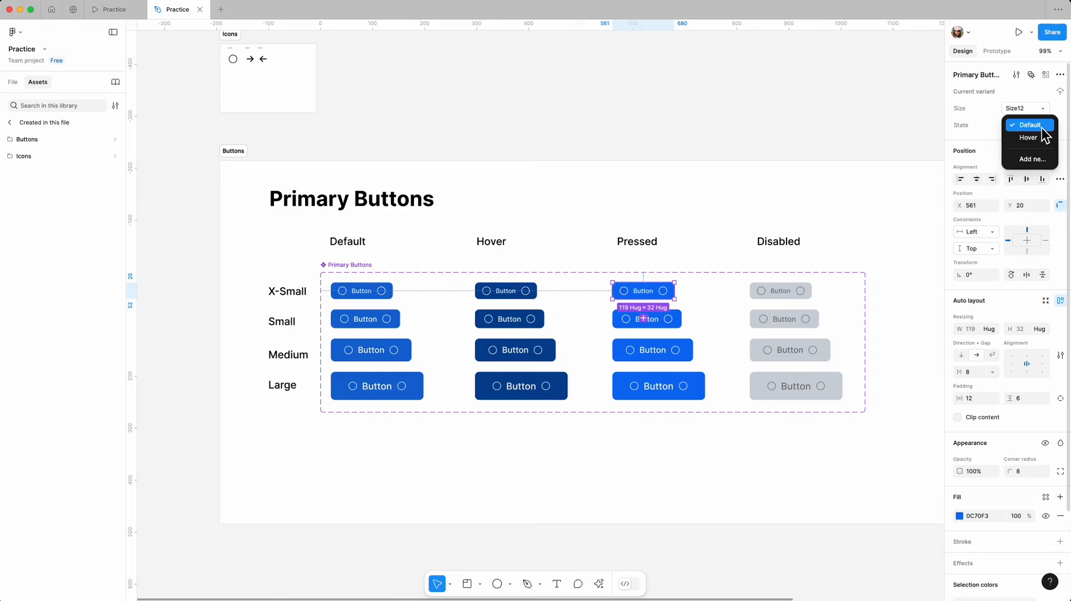
click(1033, 161)
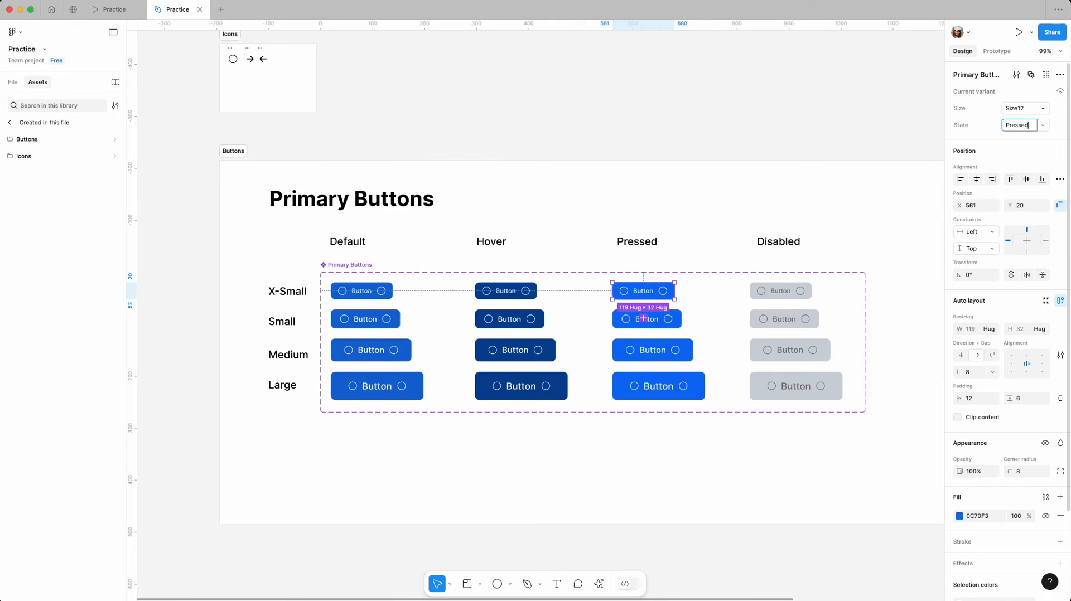
click(1044, 109)
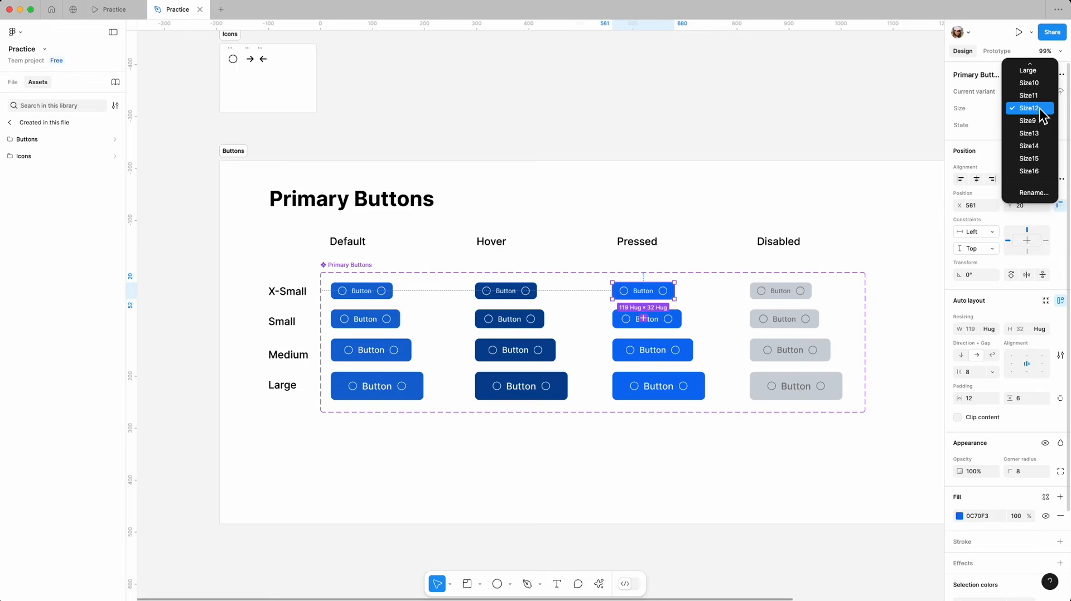
click(1032, 81)
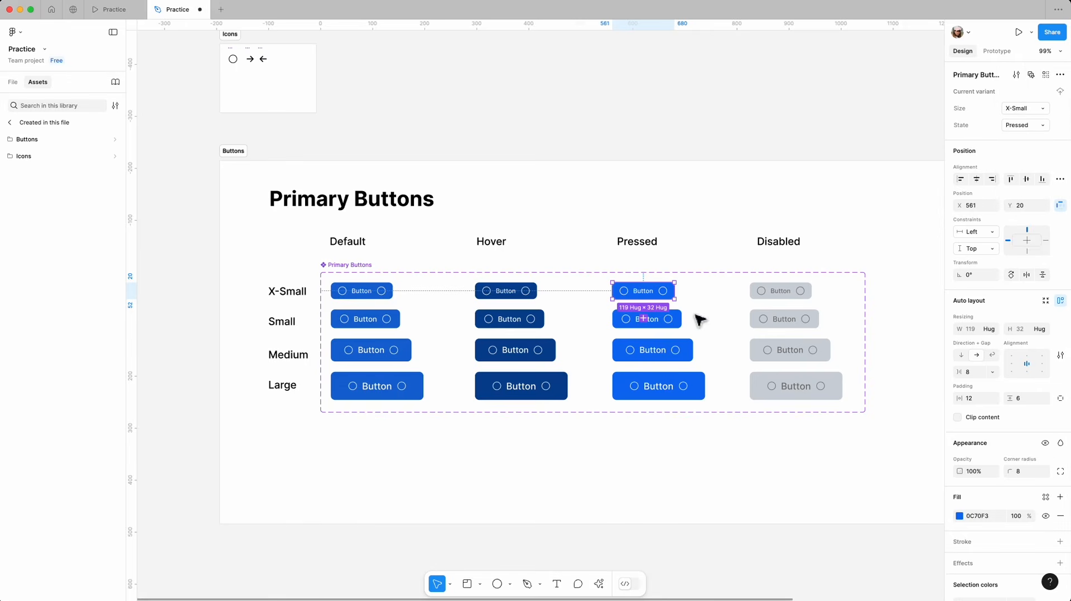
Set the second variant in the Pressed column to State Pressed and Size Small
click(1045, 126)
click(1046, 126)
click(1027, 108)
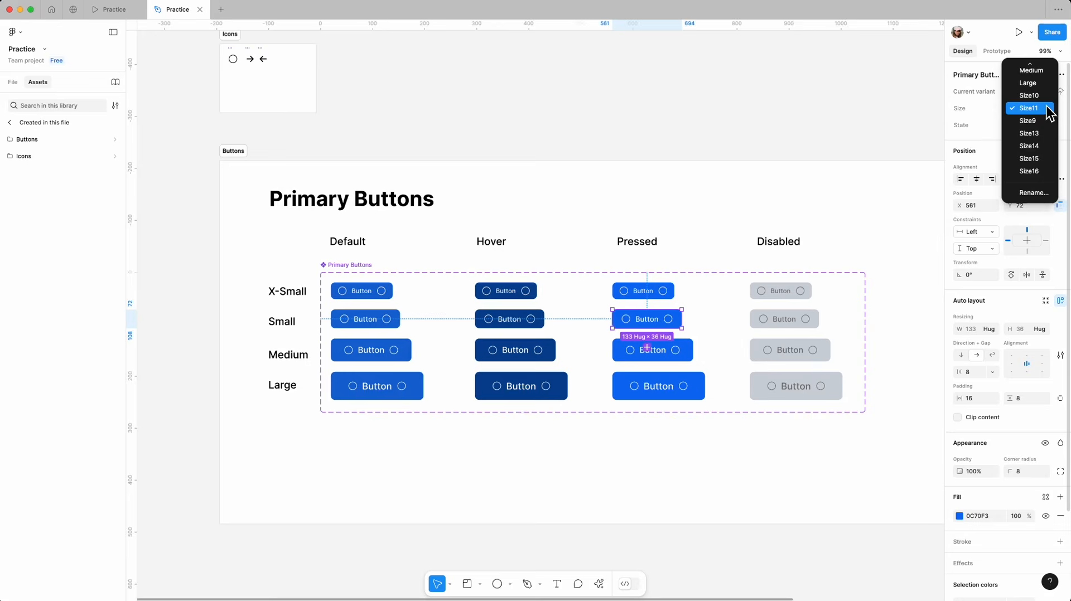
click(1031, 79)
Set the third variant in the Pressed column to State Pressed and Size Medium
click(1044, 126)
click(1028, 153)
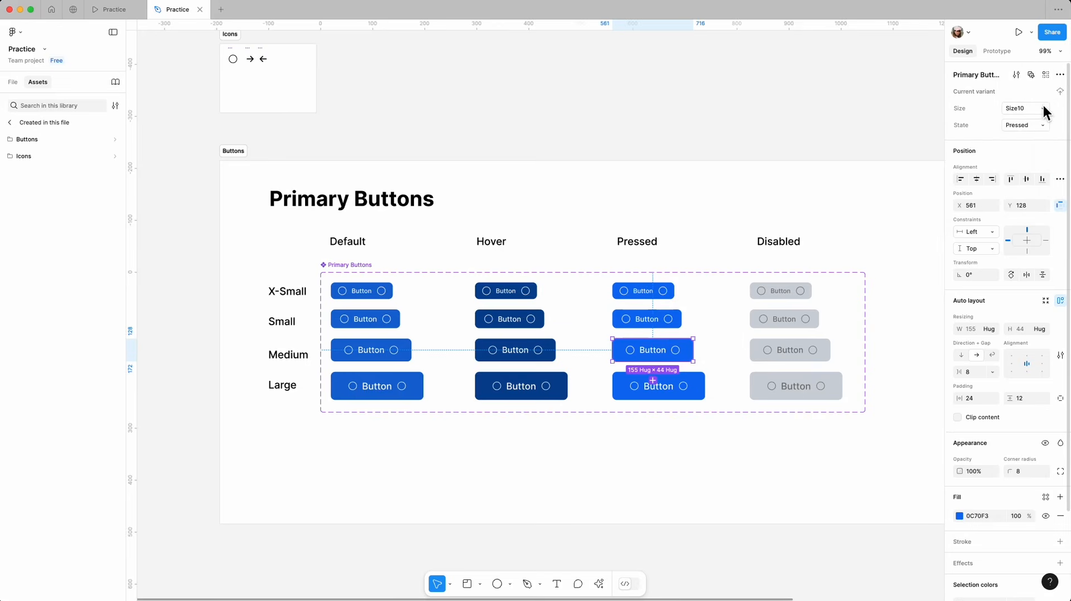
click(1044, 108)
click(1028, 84)
Set the largest variant in the Pressed column to State Pressed and Size Large
click(707, 385)
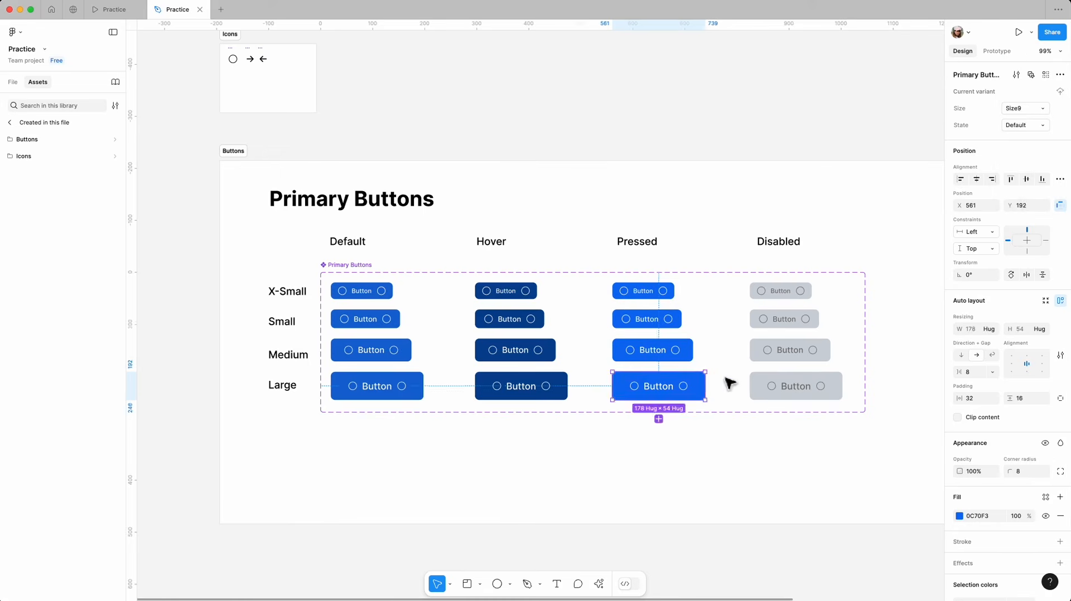
click(1042, 127)
click(1031, 150)
click(1026, 108)
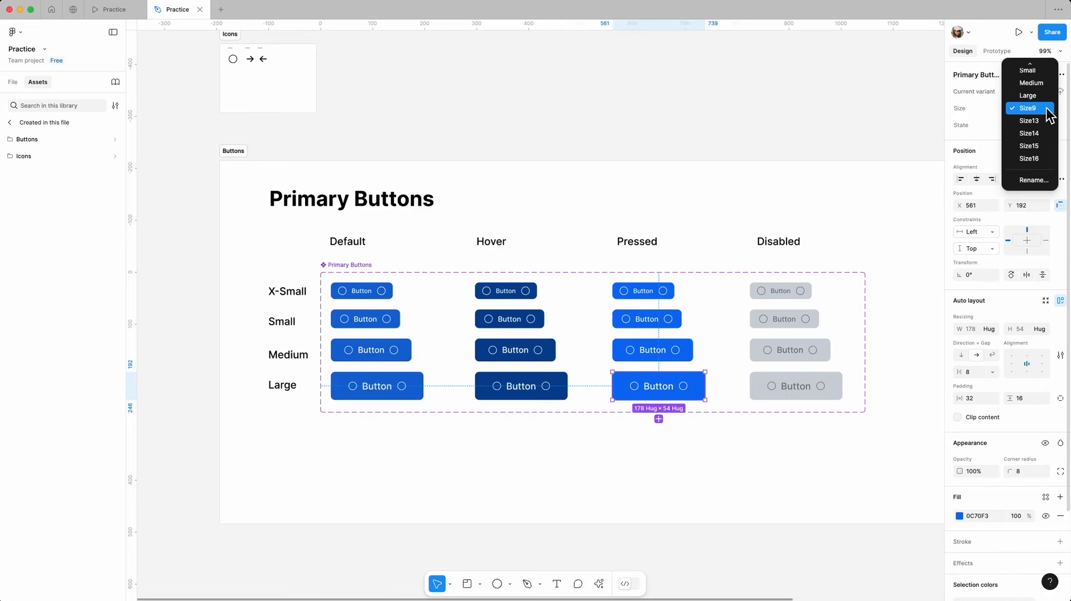
click(1028, 94)
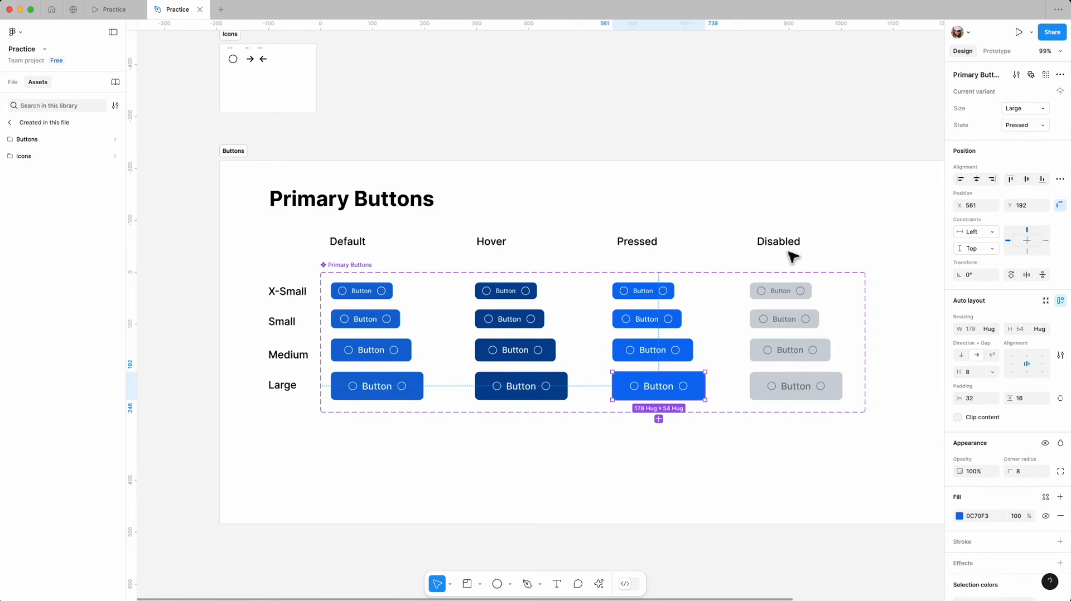
Add the new State value Disabled to the smallest variant in the Disabled column and set its Size to X-Small
click(796, 292)
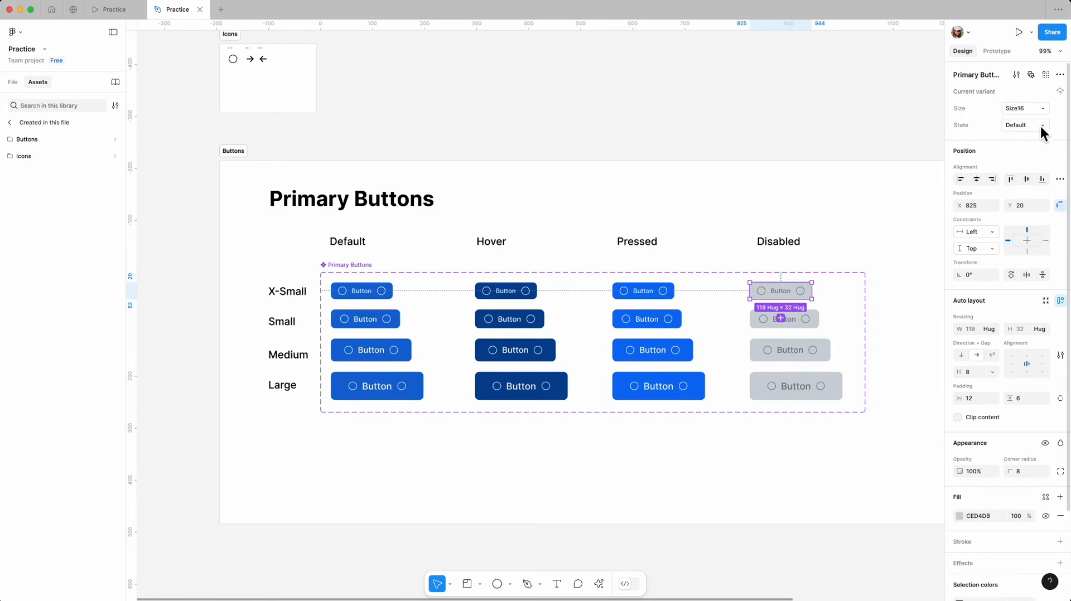
click(1042, 130)
click(1027, 170)
click(1046, 109)
scroll(1051, 113, up, 3)
click(1039, 68)
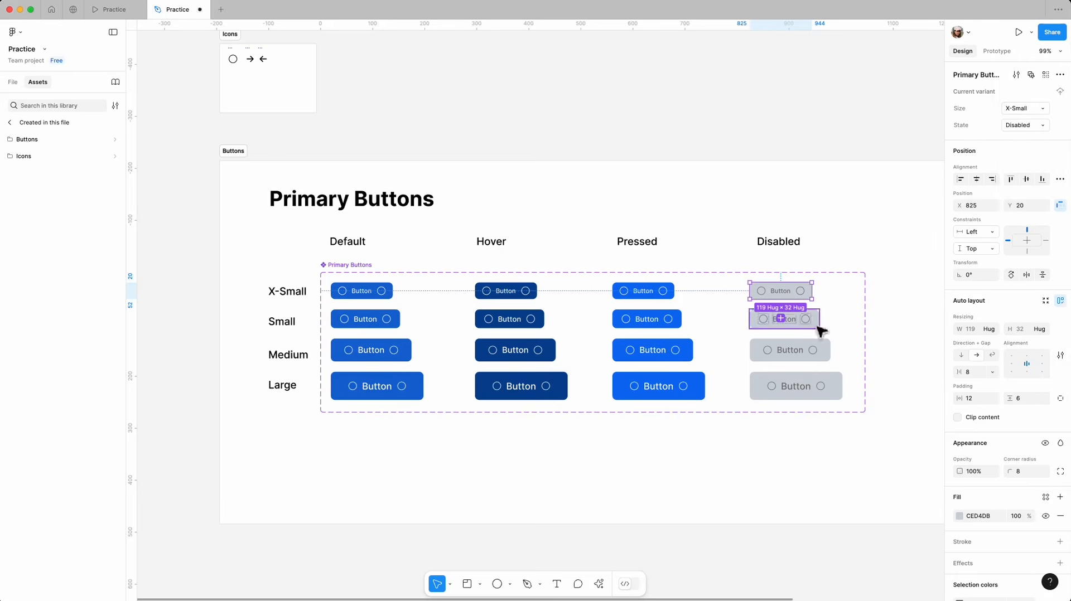
Set the second variant in the Disabled column to State Disabled and Size Small
click(816, 326)
click(1041, 125)
click(1038, 167)
click(1044, 109)
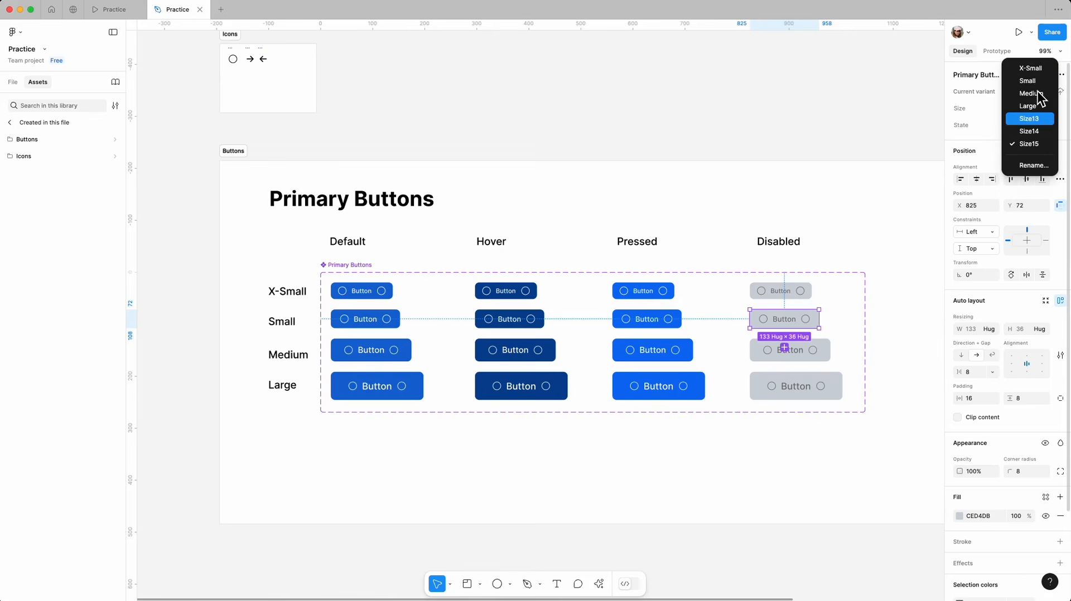
click(1034, 104)
Set the third variant in the Disabled column to State Disabled and Size Medium
click(827, 350)
click(1042, 125)
click(1037, 162)
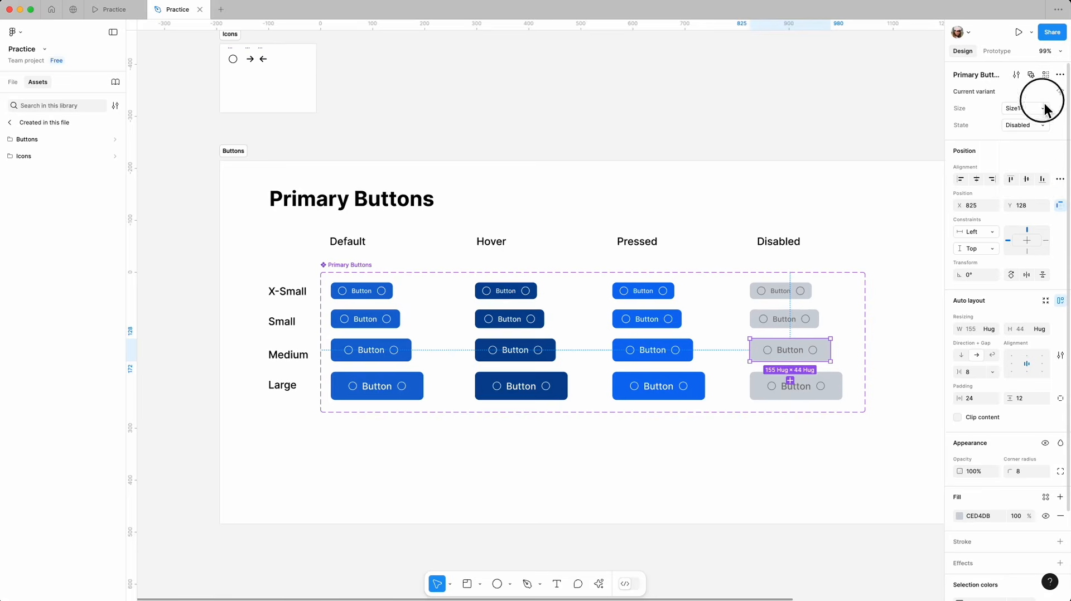
click(1042, 108)
click(1041, 97)
Set the largest variant in the Disabled column to State Disabled and Size Large
click(840, 383)
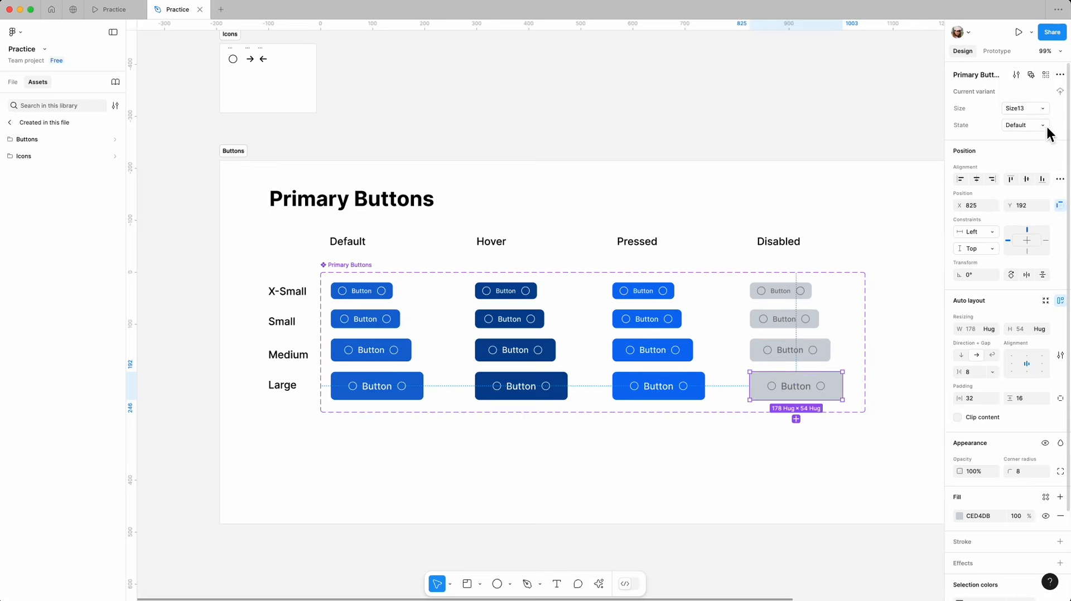
click(1044, 125)
click(1032, 163)
click(1042, 109)
click(1033, 92)
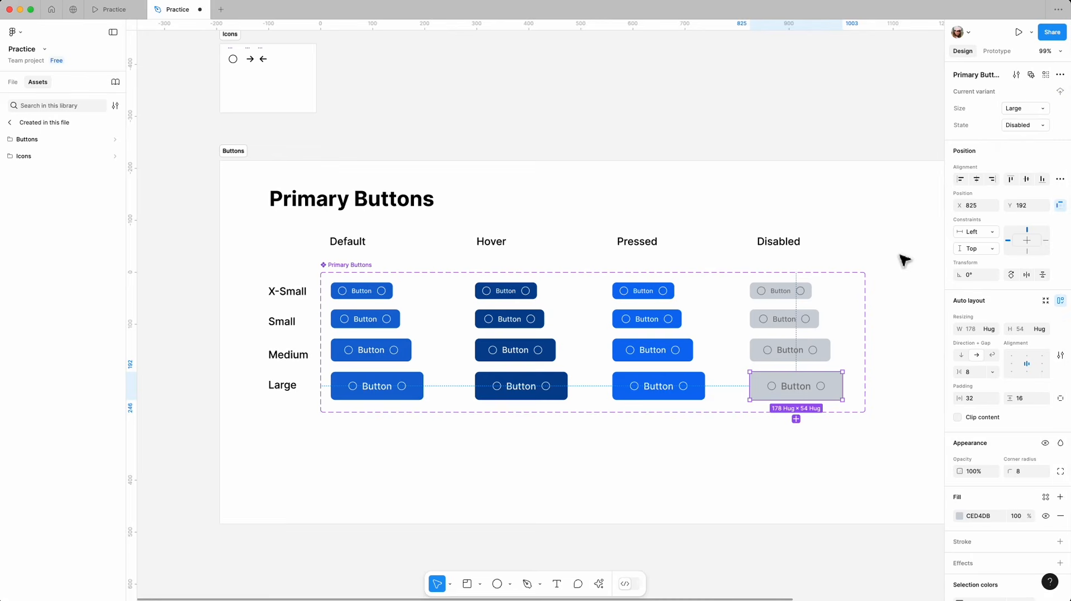
Review the available Size and State options of the Large Disabled variant without changing either one
click(1047, 109)
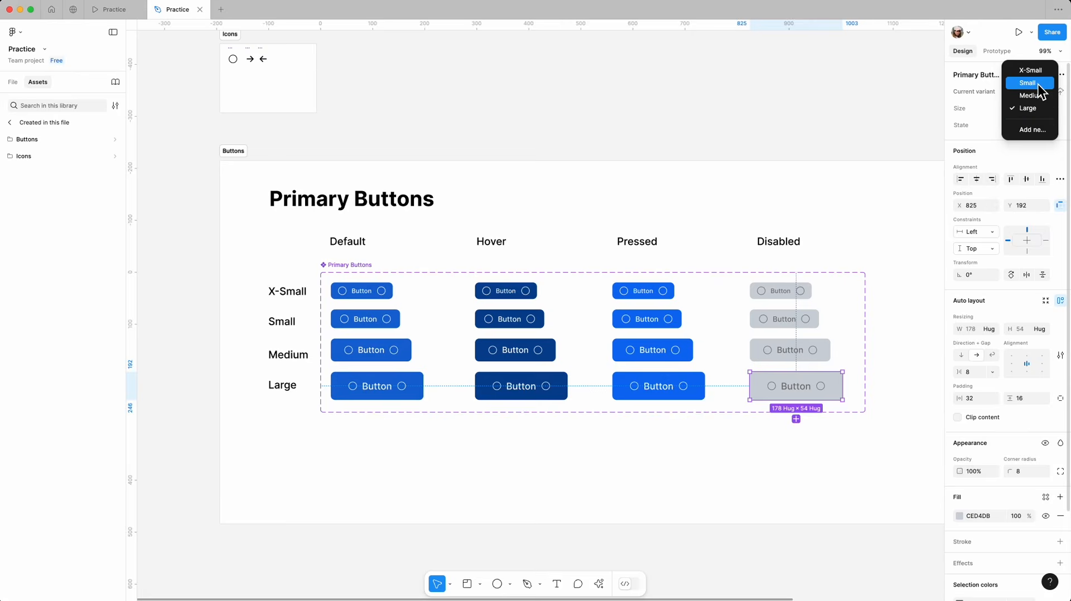
click(998, 147)
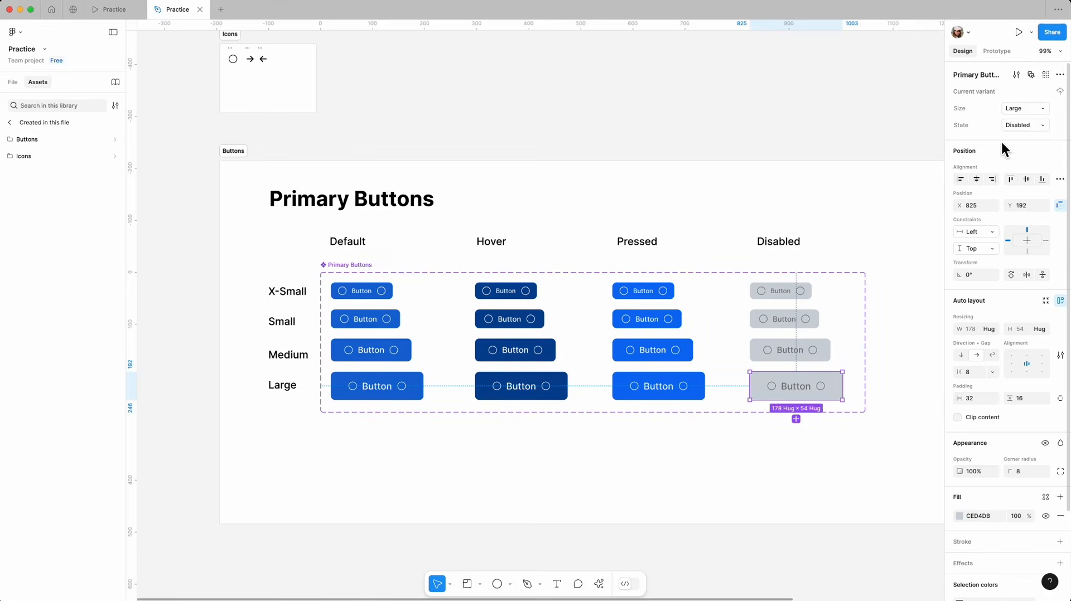
click(1042, 127)
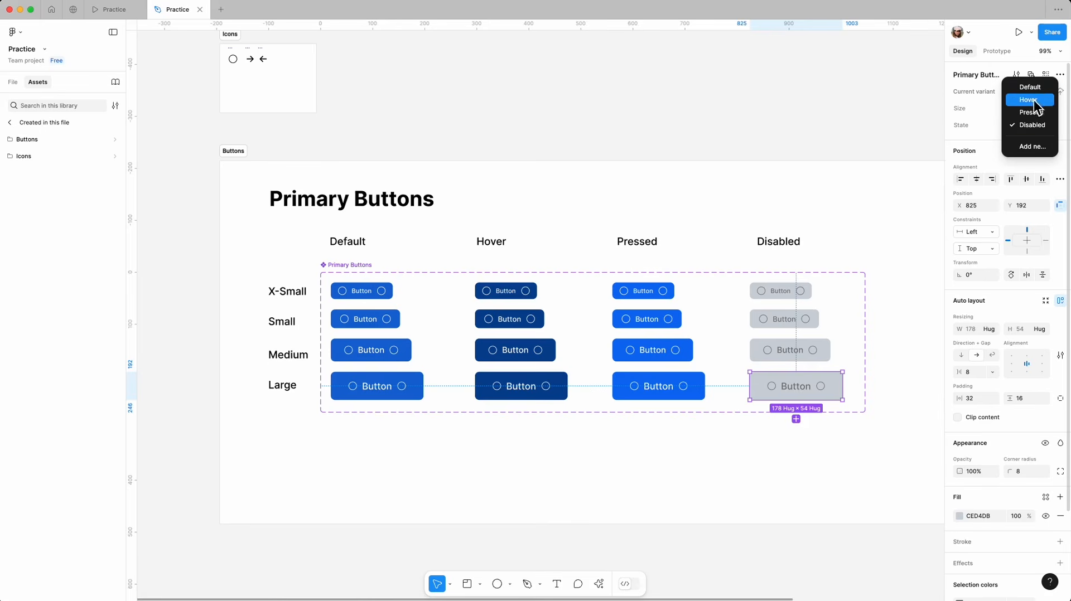
click(892, 137)
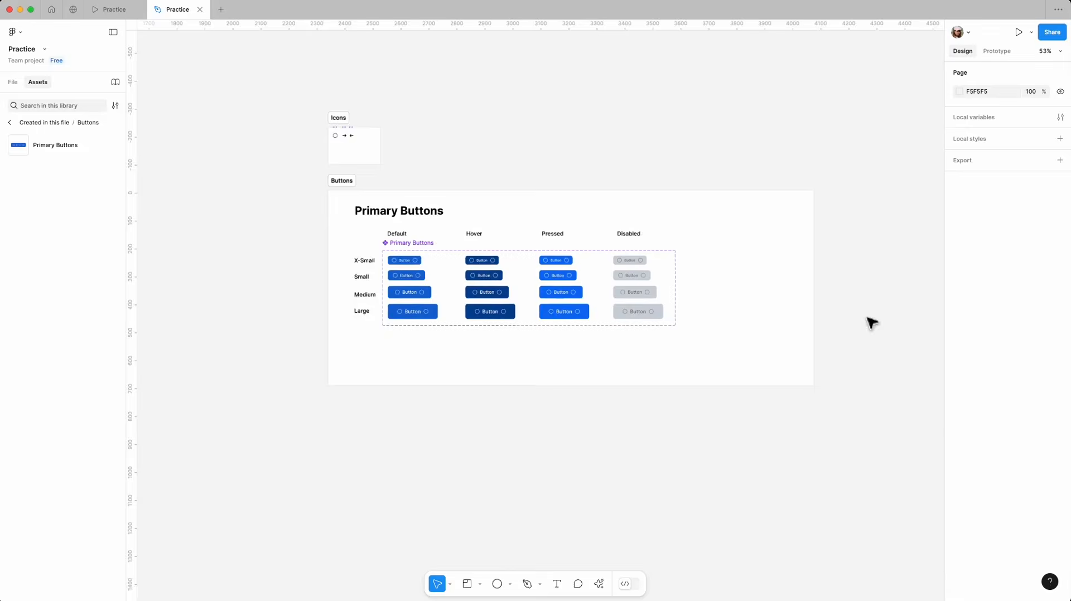
Prototype the X-Small Default variant to change to X-Small Hover with the While hovering trigger
scroll(398, 267, up, 5)
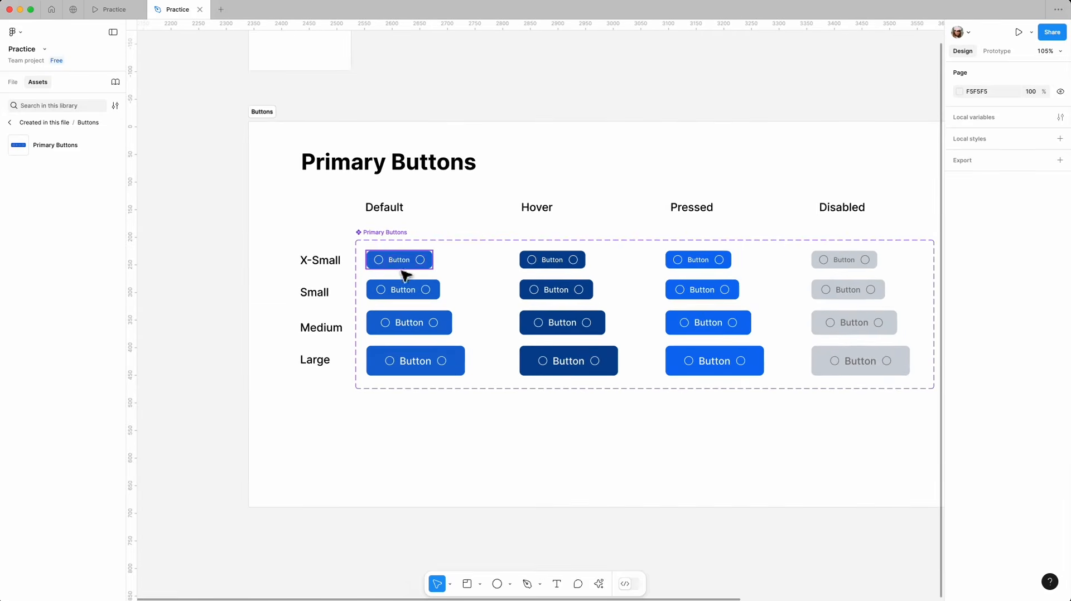
scroll(401, 271, down, 1)
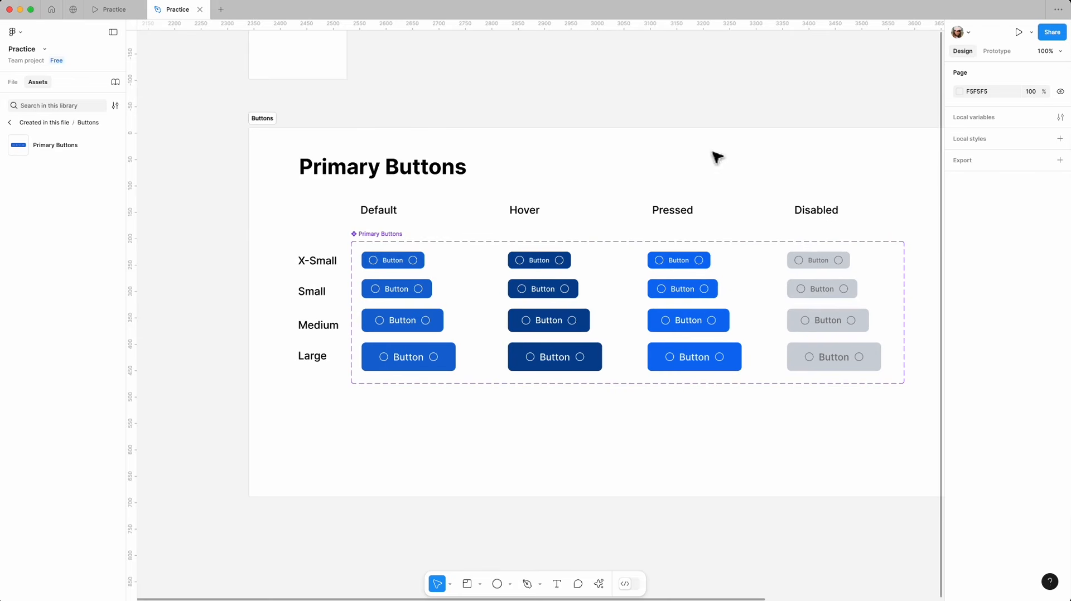
click(997, 53)
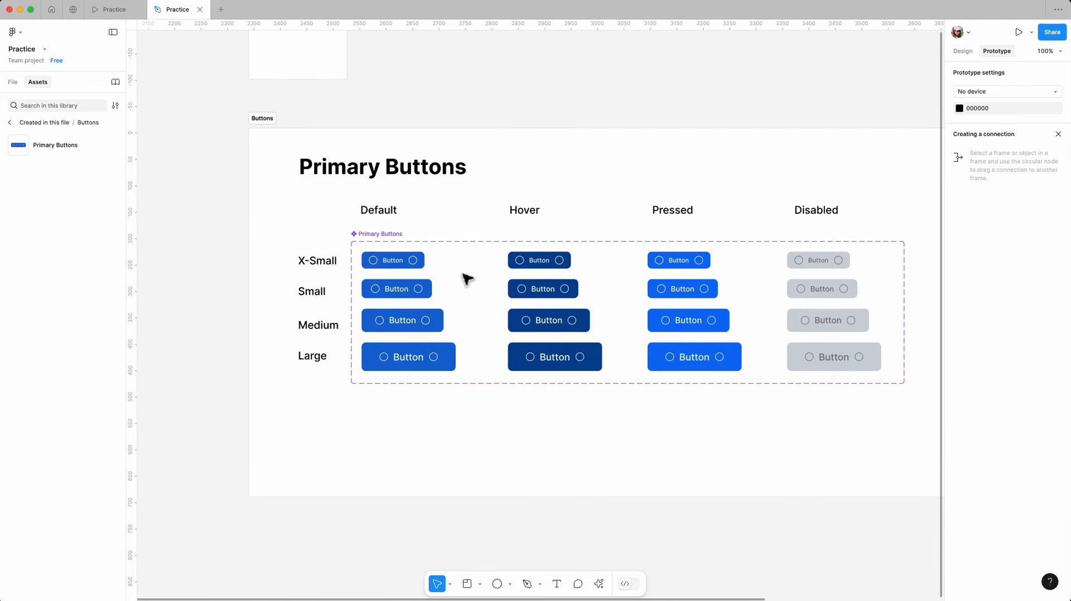
click(408, 265)
scroll(444, 270, up, 3)
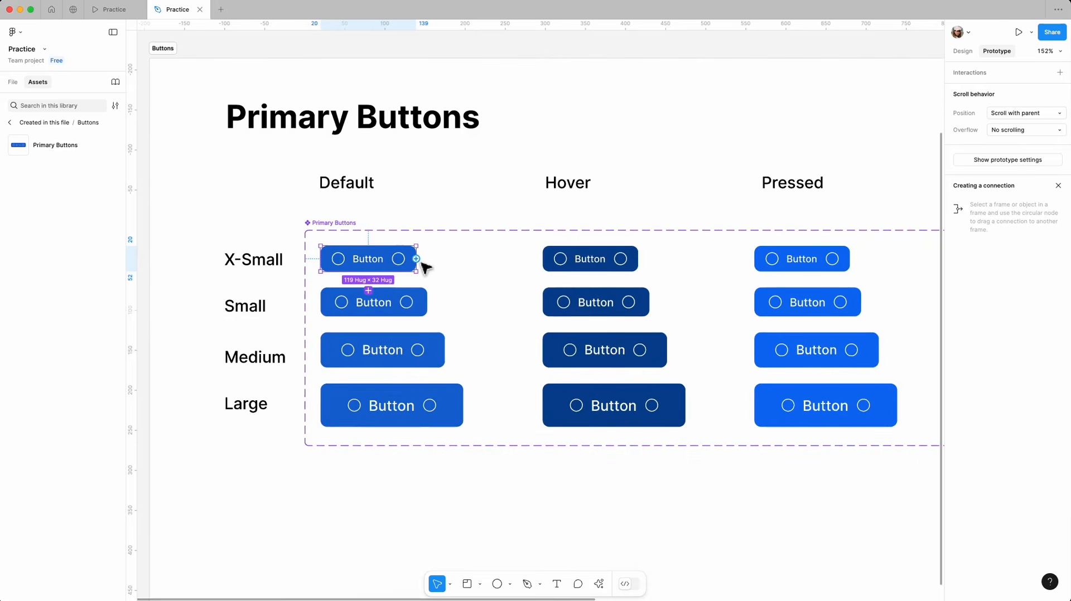
drag(417, 258, 570, 271)
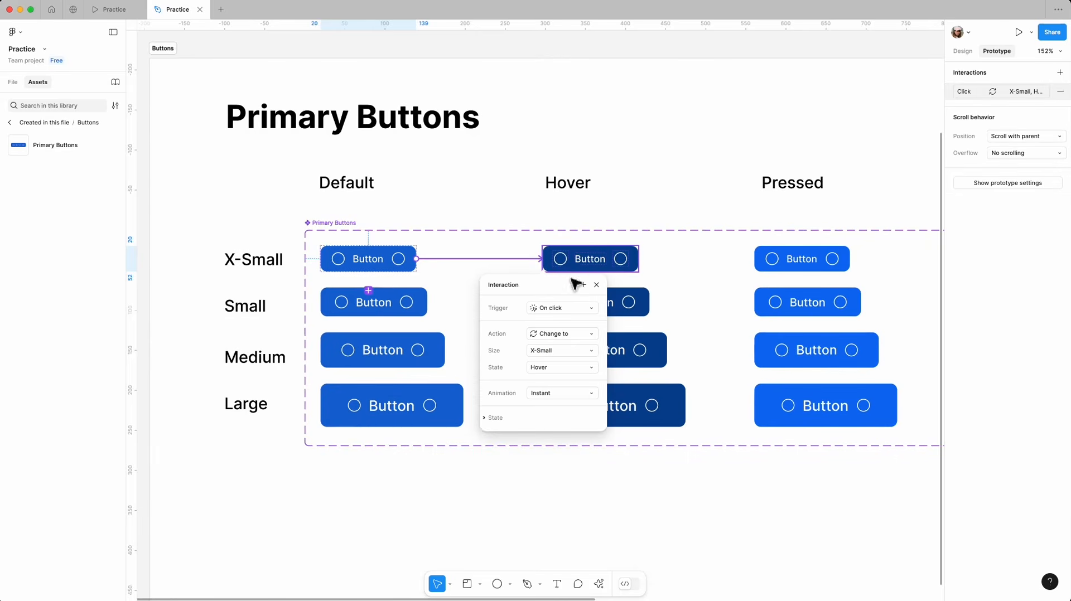
click(584, 309)
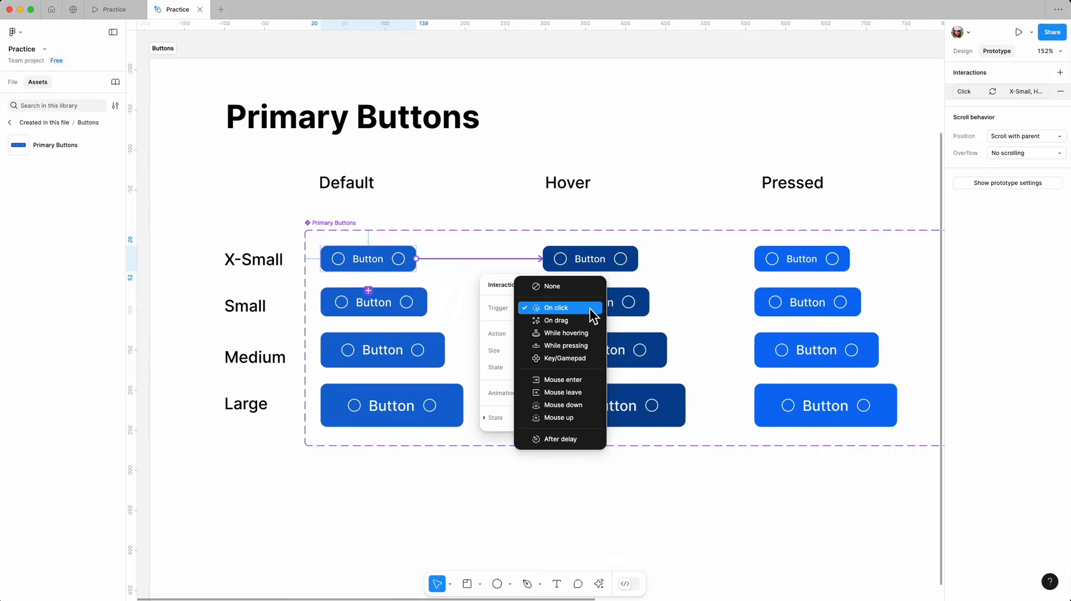
click(576, 336)
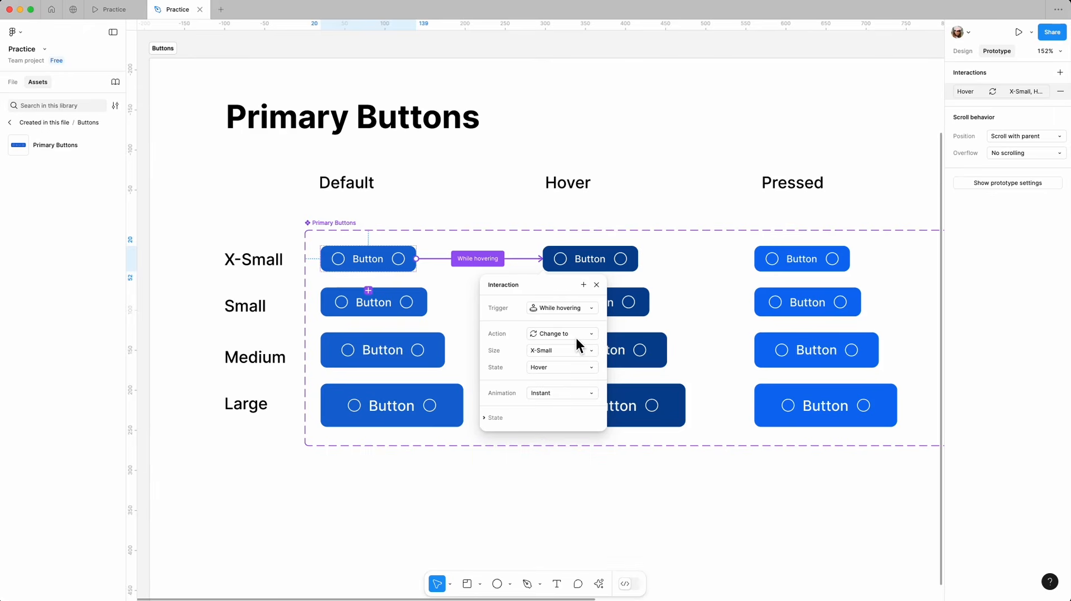
click(597, 285)
Prototype the Small Default variant to change to Small Hover with the While hovering trigger
click(373, 302)
drag(428, 302, 563, 304)
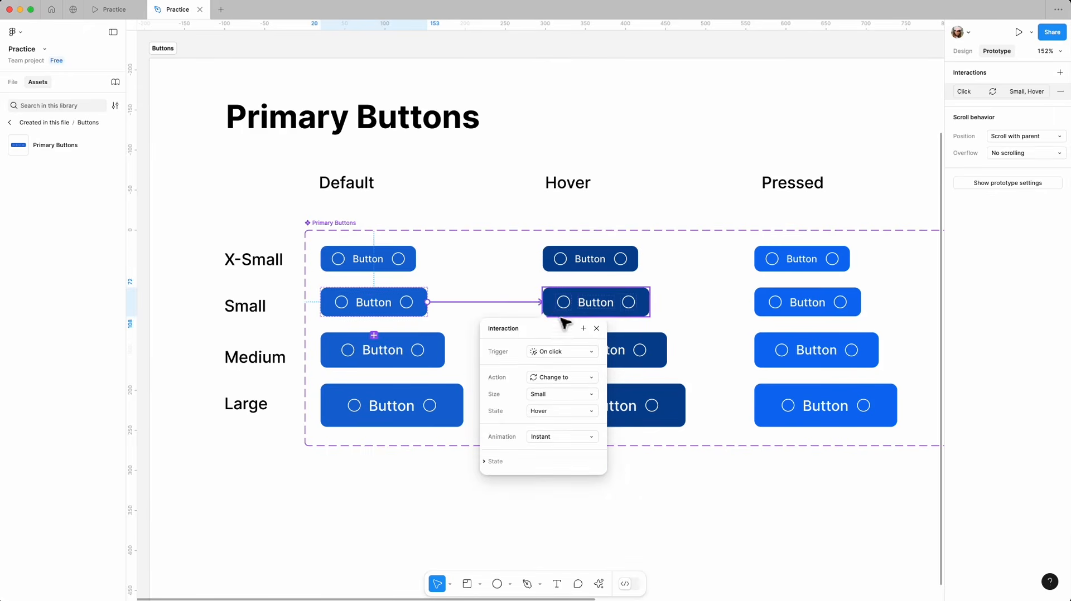
click(561, 351)
click(555, 383)
Prototype the Medium Default variant to change to Medium Hover with the While hovering trigger
click(427, 352)
drag(445, 350, 580, 357)
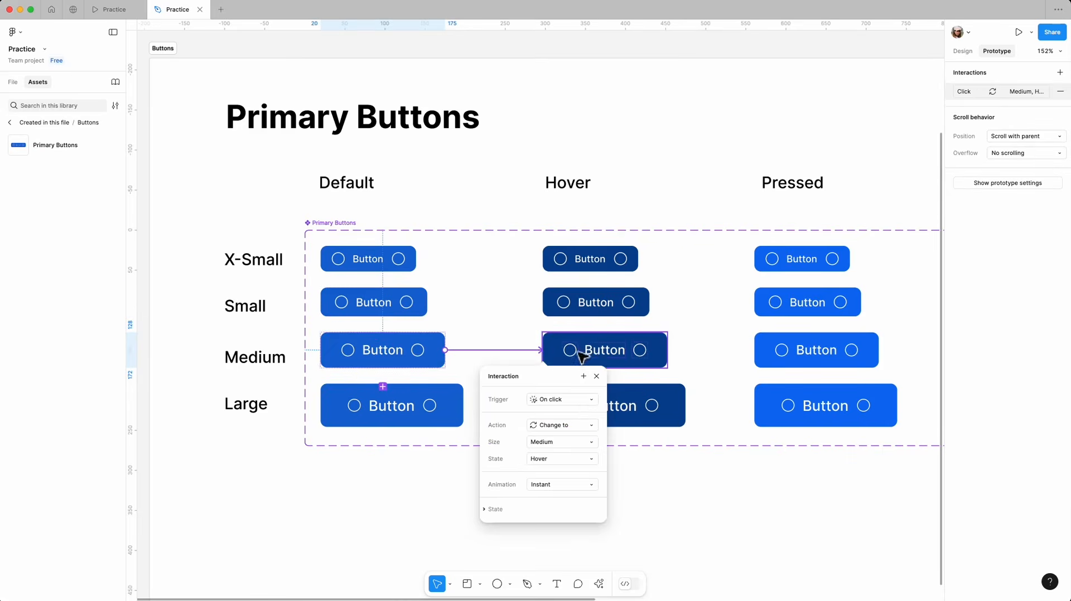
click(562, 400)
click(557, 424)
Prototype the Large Default variant to change to Large Hover with the While hovering trigger
click(454, 406)
drag(464, 405, 580, 422)
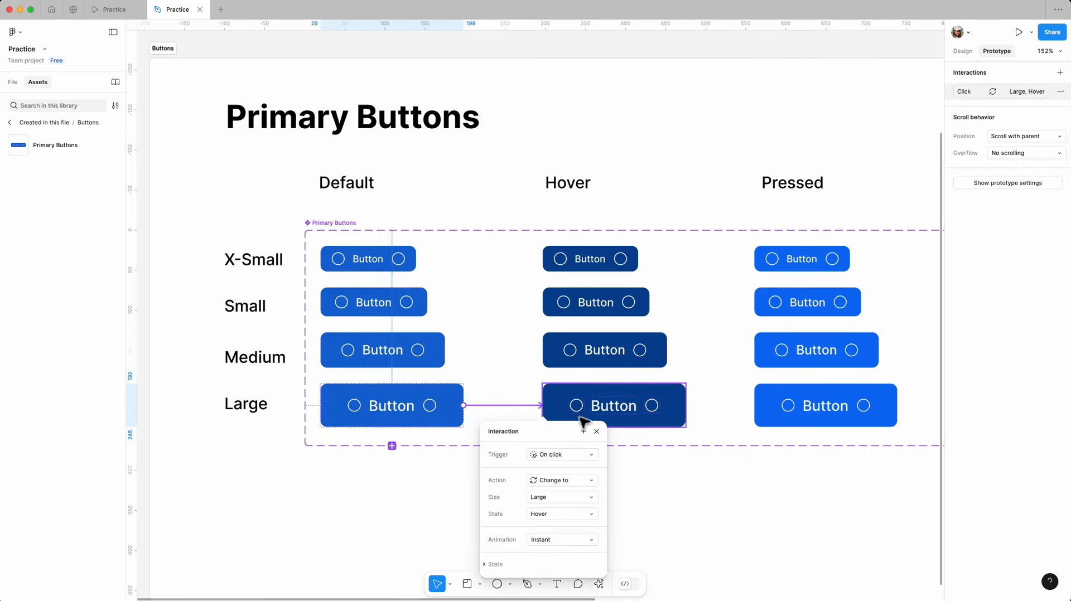
click(586, 454)
click(583, 478)
click(486, 212)
scroll(277, 212, down, 5)
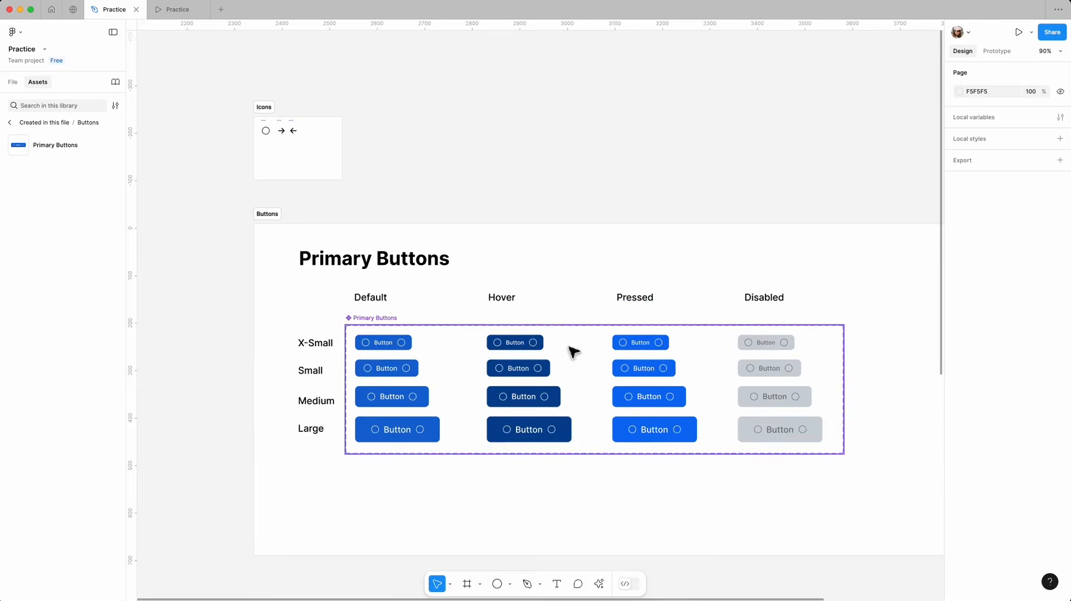
Prototype the X-Small Hover variant to change to X-Small Pressed with the While pressing trigger
scroll(558, 293, up, 2)
click(509, 347)
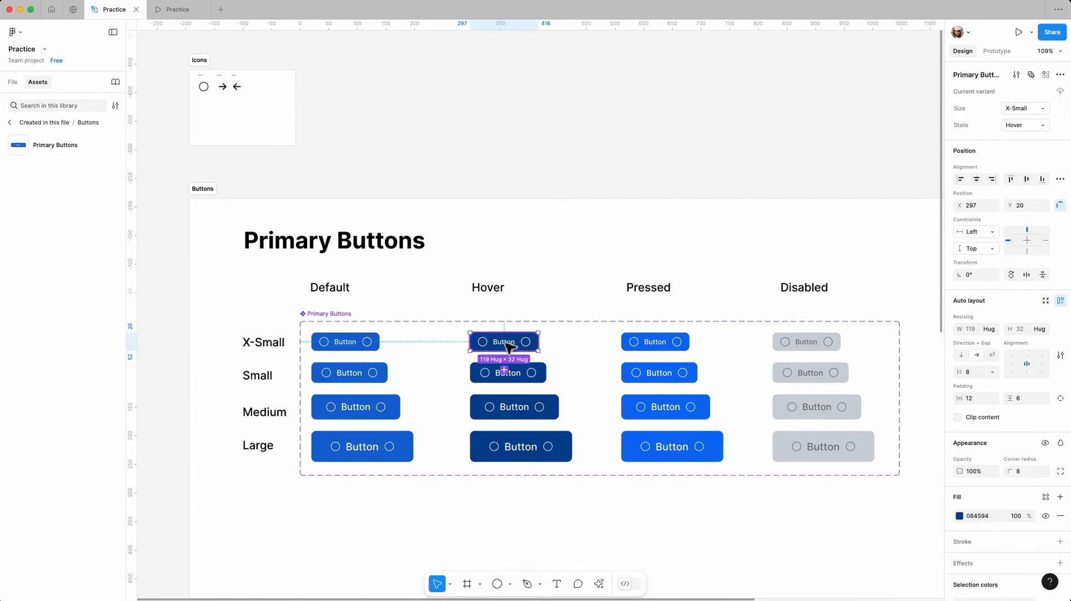
click(996, 51)
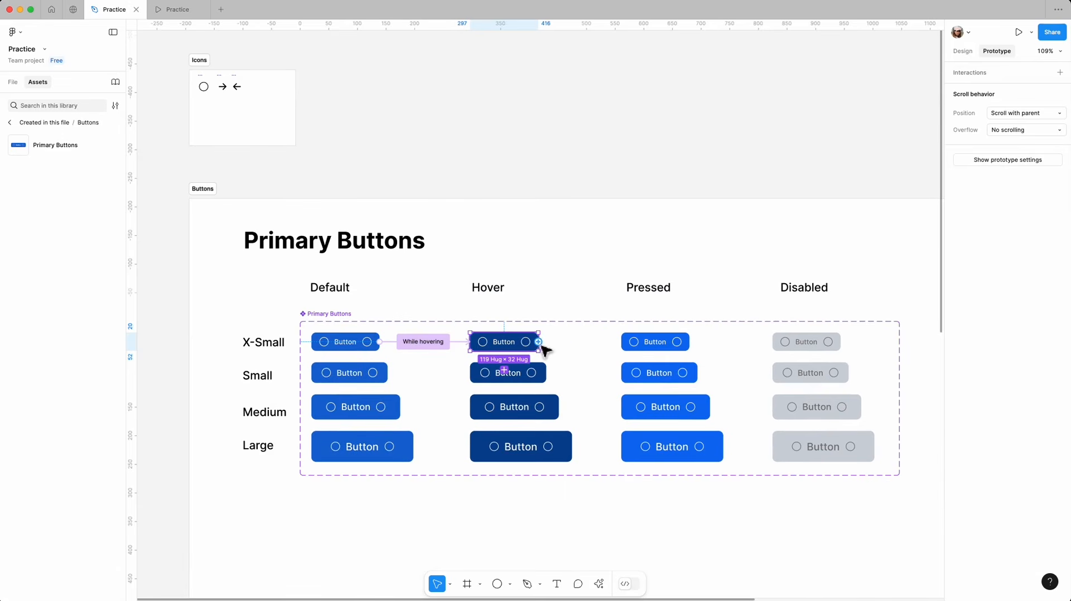
drag(538, 341, 642, 341)
click(664, 391)
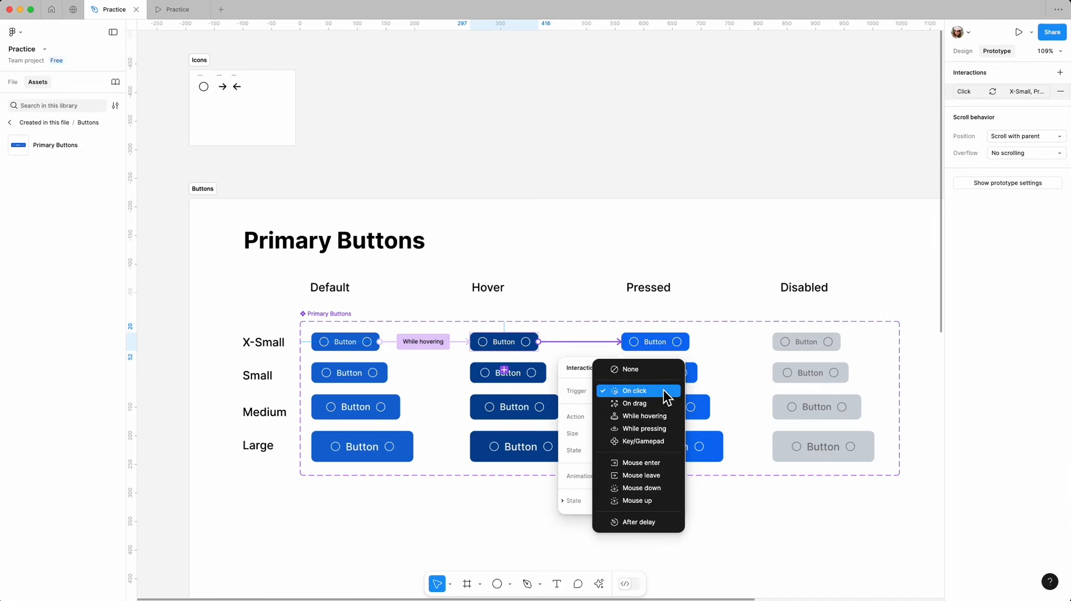
click(647, 429)
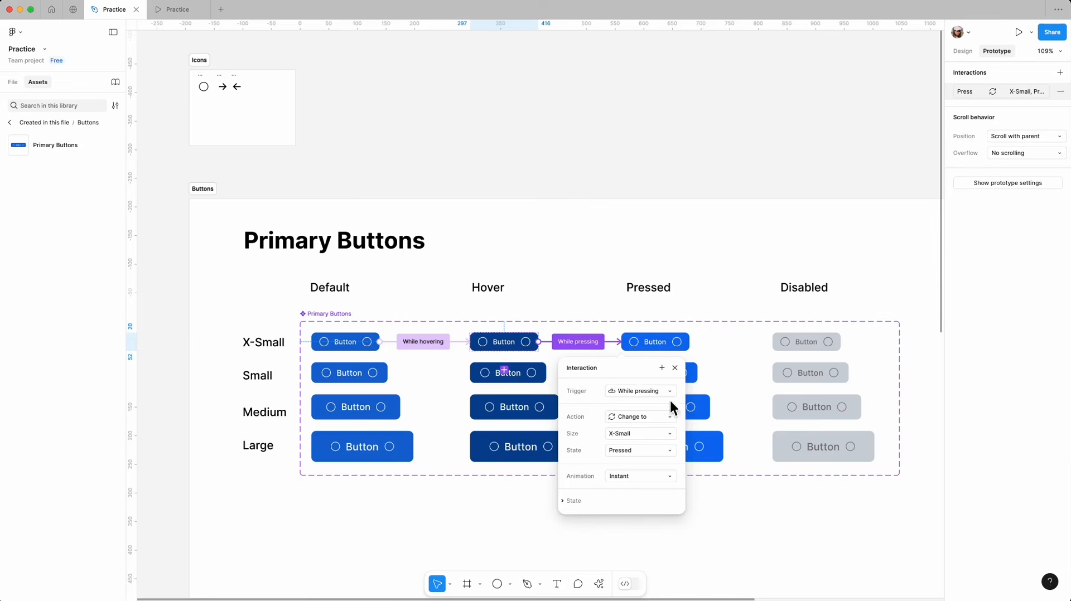
click(675, 368)
Prototype the Small Hover variant to change to Small Pressed with the While pressing trigger
drag(546, 373, 642, 373)
click(640, 422)
click(662, 458)
Prototype the Medium Hover variant to change to Medium Pressed with the While pressing trigger
click(545, 407)
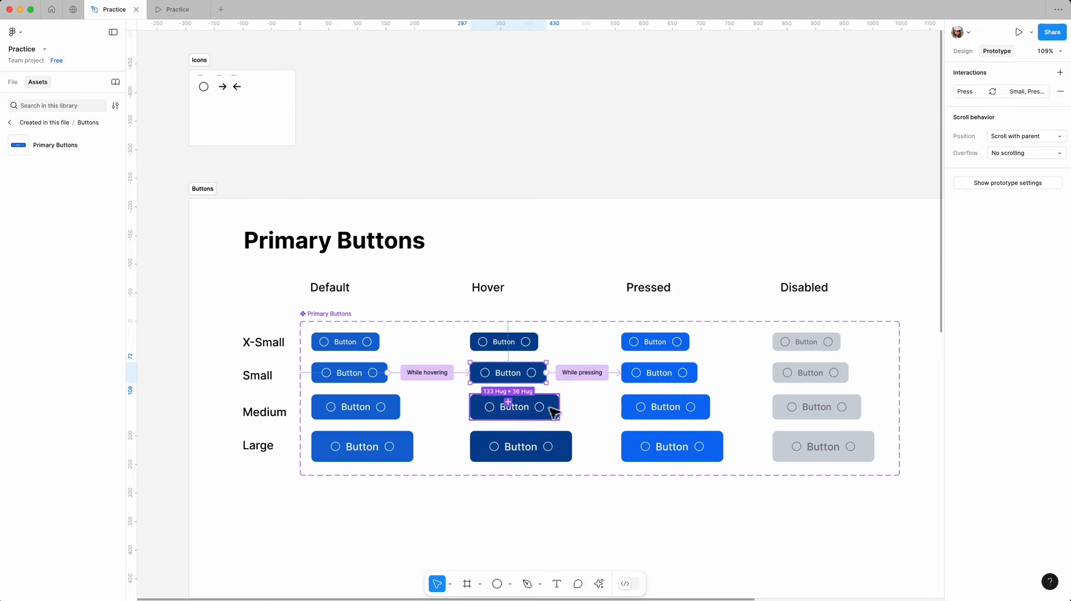
drag(559, 407, 669, 408)
click(672, 458)
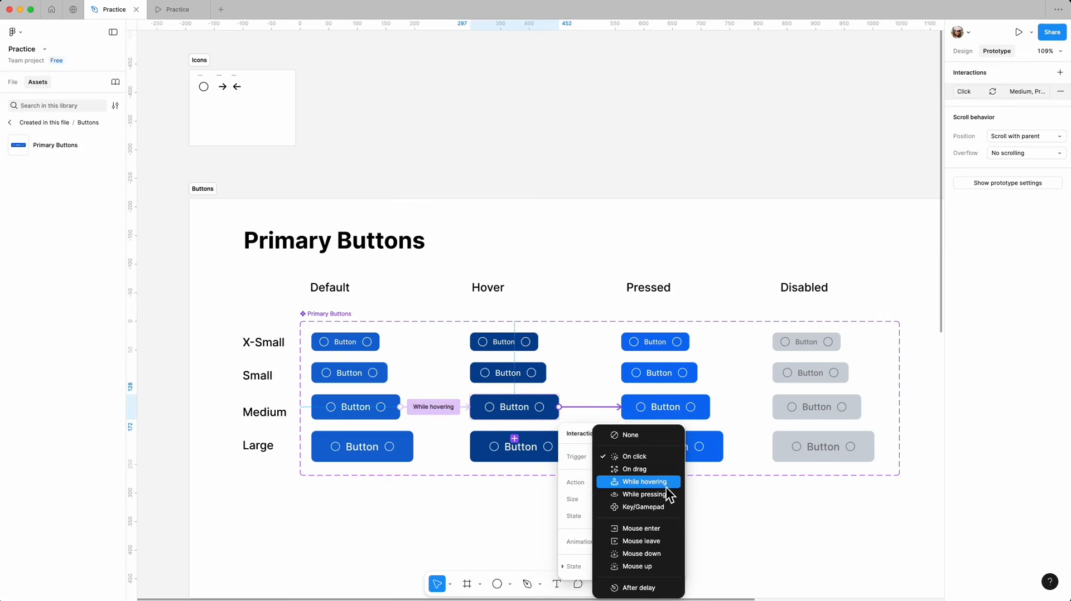
click(666, 486)
click(675, 433)
Prototype the Large Hover variant to change to Large Pressed with the While pressing trigger, and return to design mode
click(552, 447)
drag(573, 446, 672, 447)
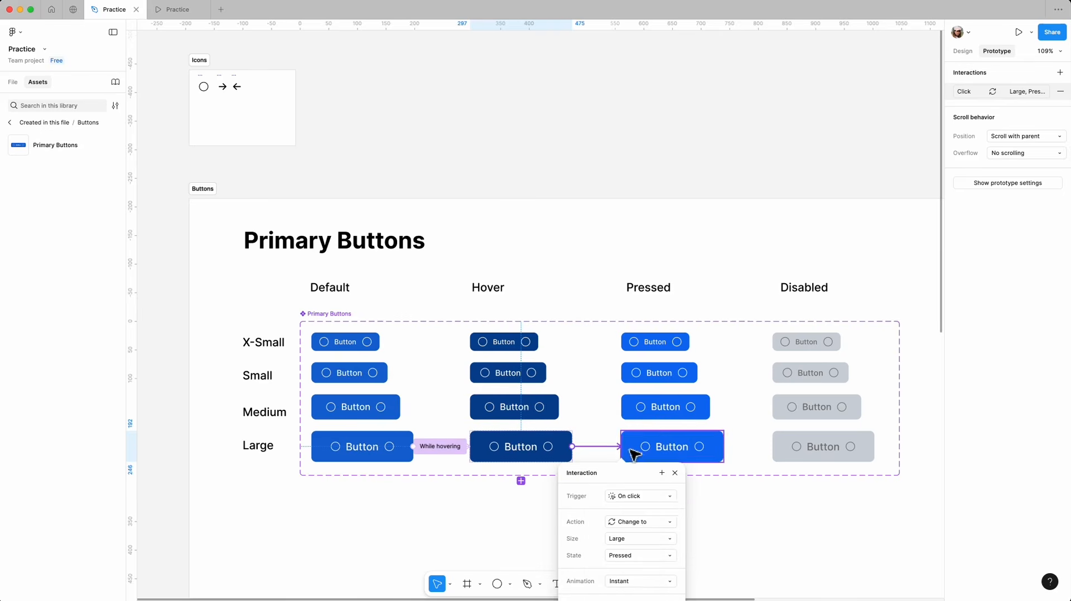
click(672, 496)
click(645, 534)
click(725, 500)
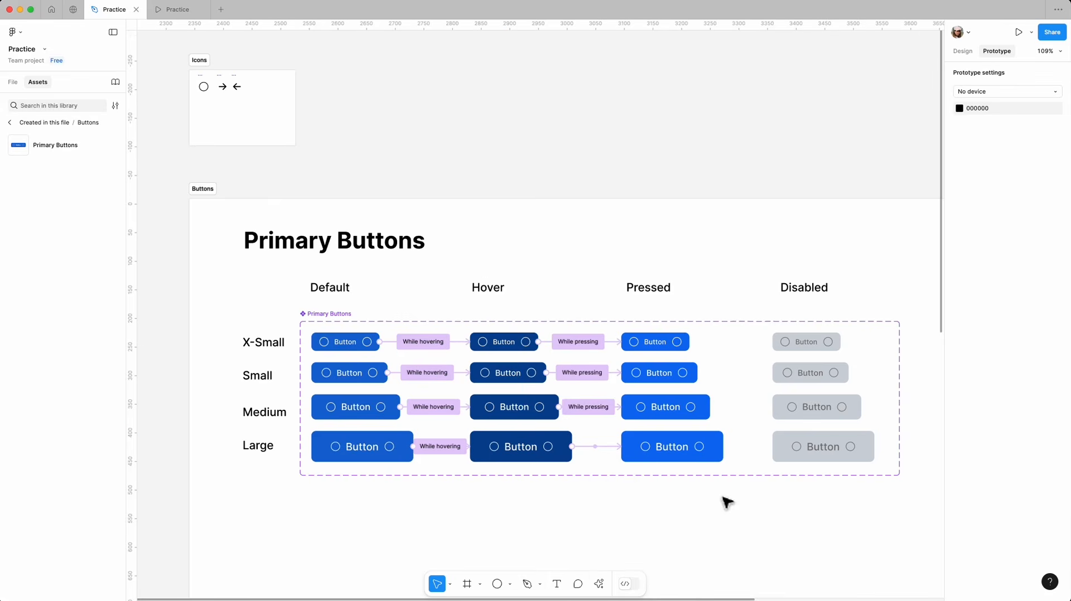
click(963, 51)
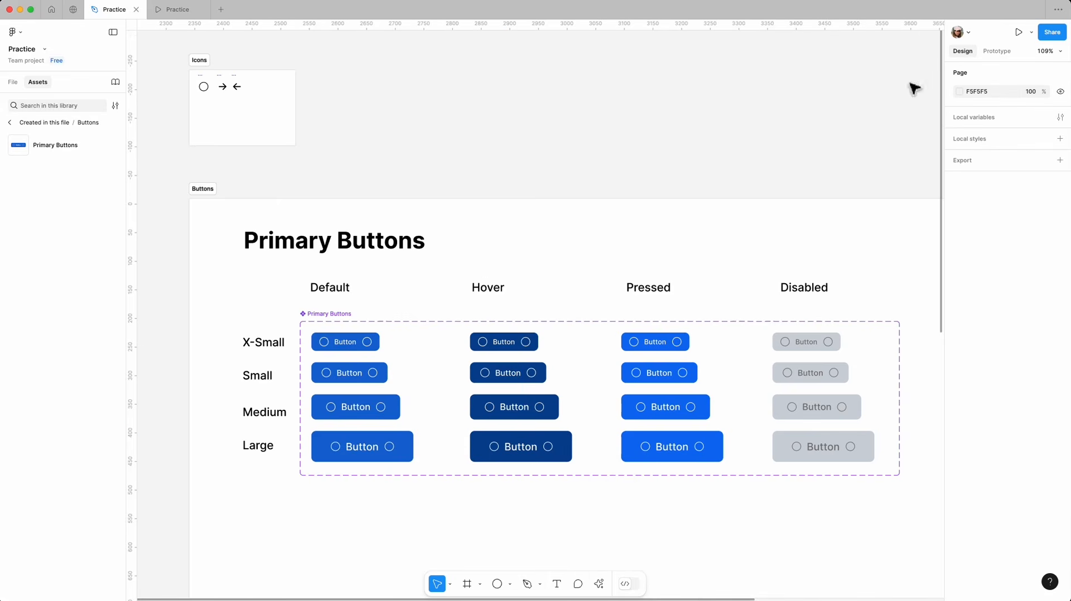
Test the button's hover and pressed interactions in the prototype preview
click(185, 19)
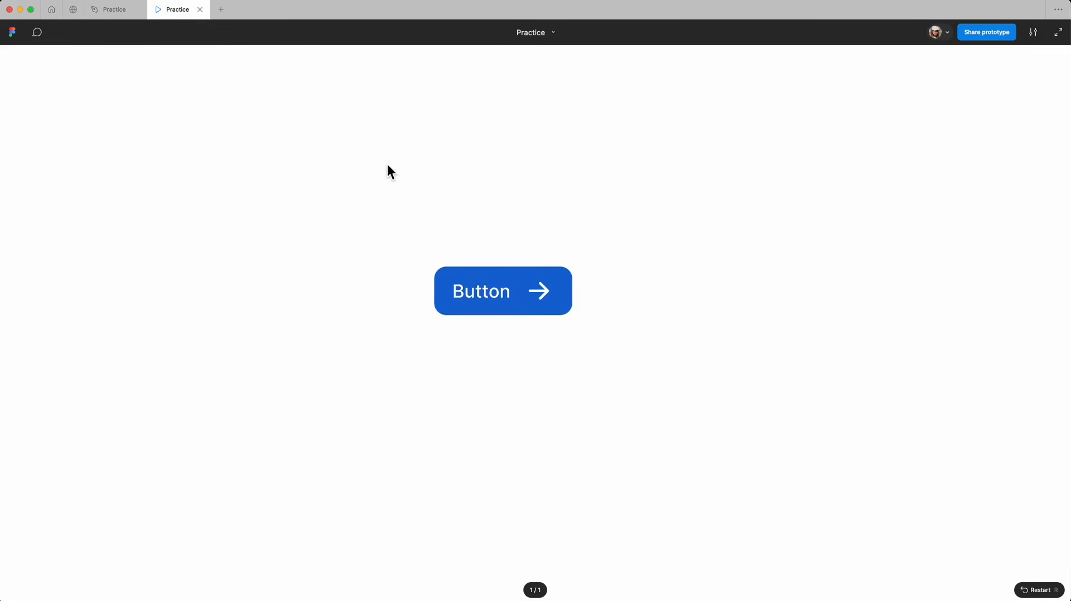
click(511, 307)
click(512, 309)
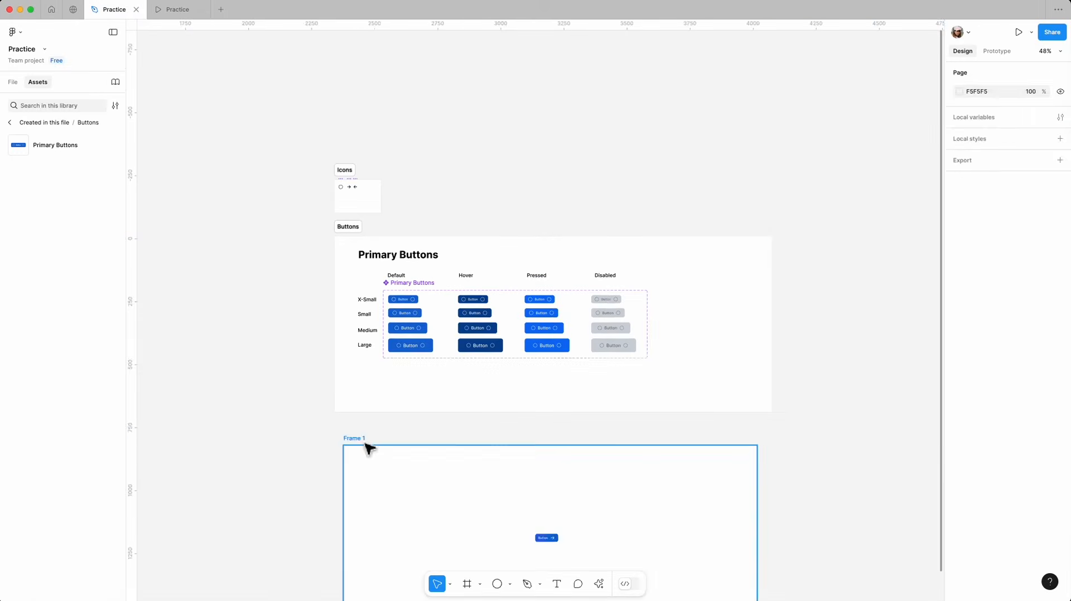
Move Frame 1 from below the Buttons frame to the empty canvas beside it
drag(366, 442, 802, 225)
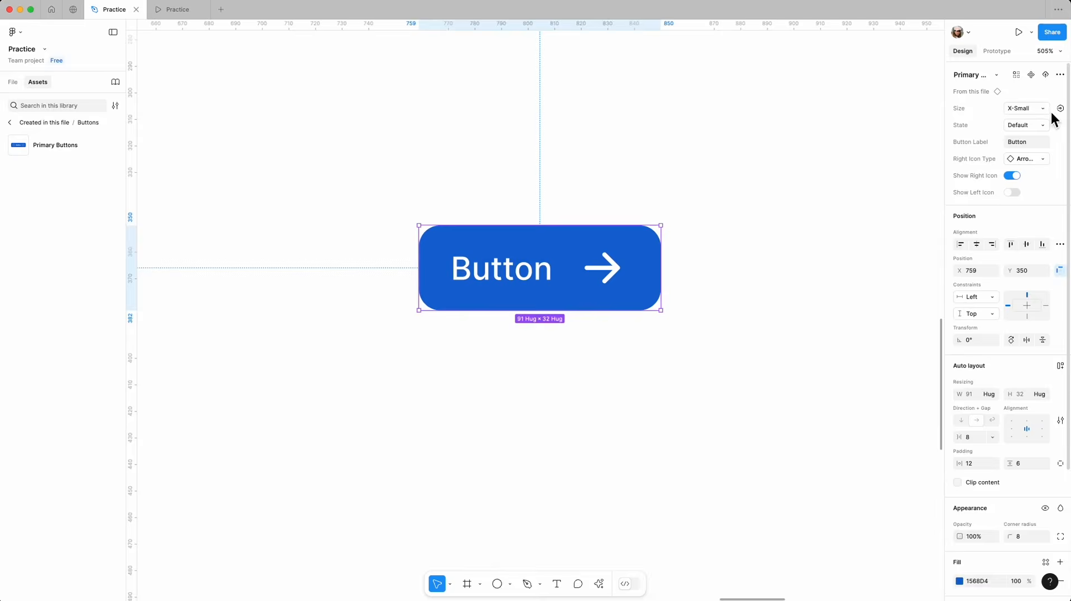
Cycle the button instance in Frame 1 through the Small, Medium and Large sizes and back to X-Small
click(1042, 108)
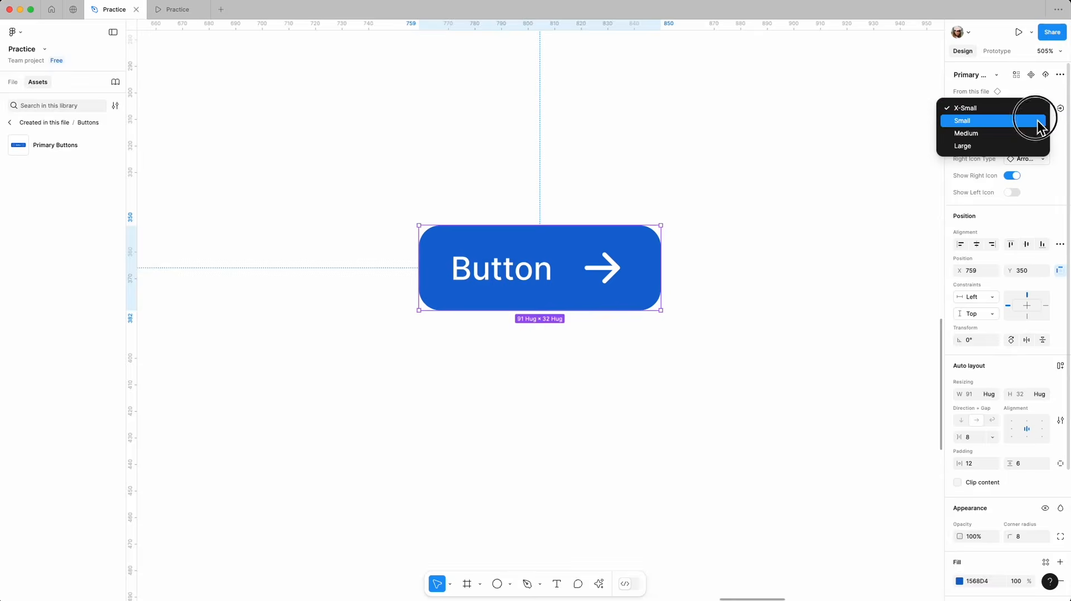
click(1046, 118)
click(1043, 109)
click(1046, 118)
click(1044, 109)
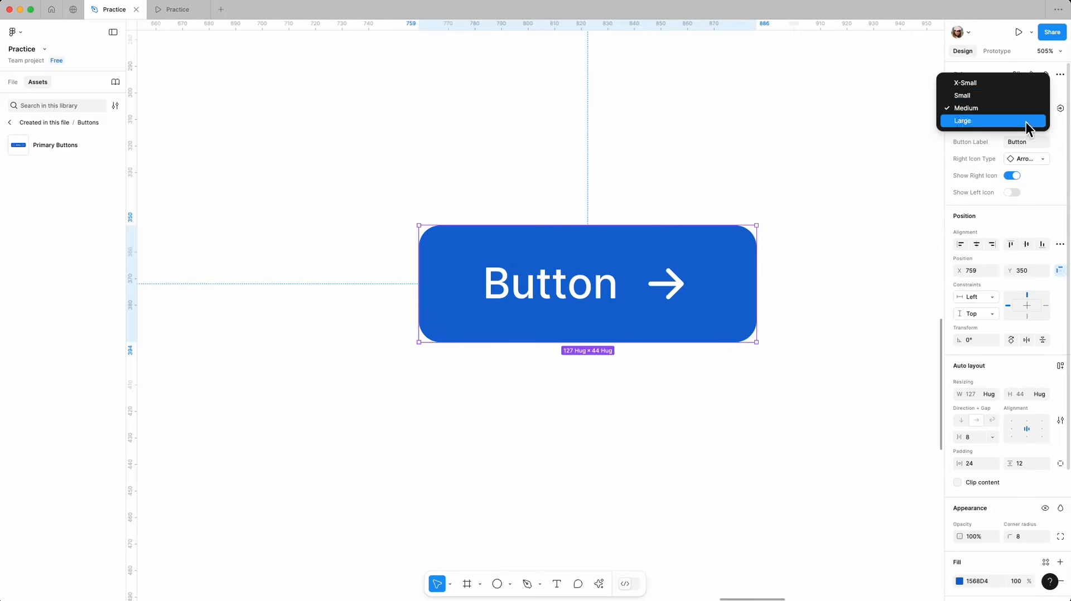
click(1043, 120)
click(1047, 111)
click(1036, 70)
Cycle the button instance through the Hover, Pressed and Disabled states
click(1043, 122)
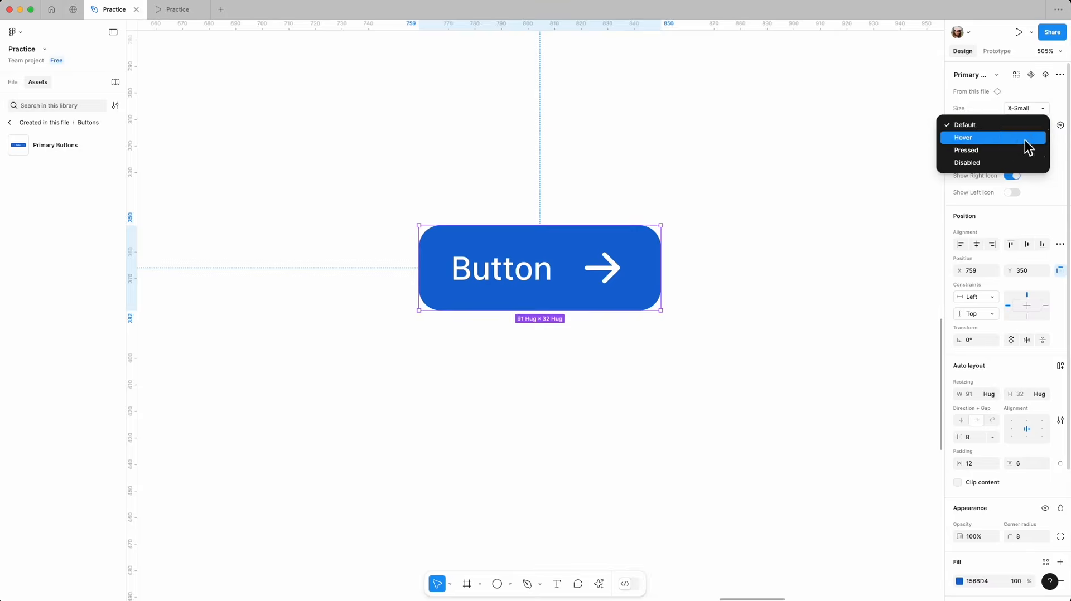
click(1026, 139)
click(1043, 125)
click(1039, 138)
click(1041, 125)
click(1041, 137)
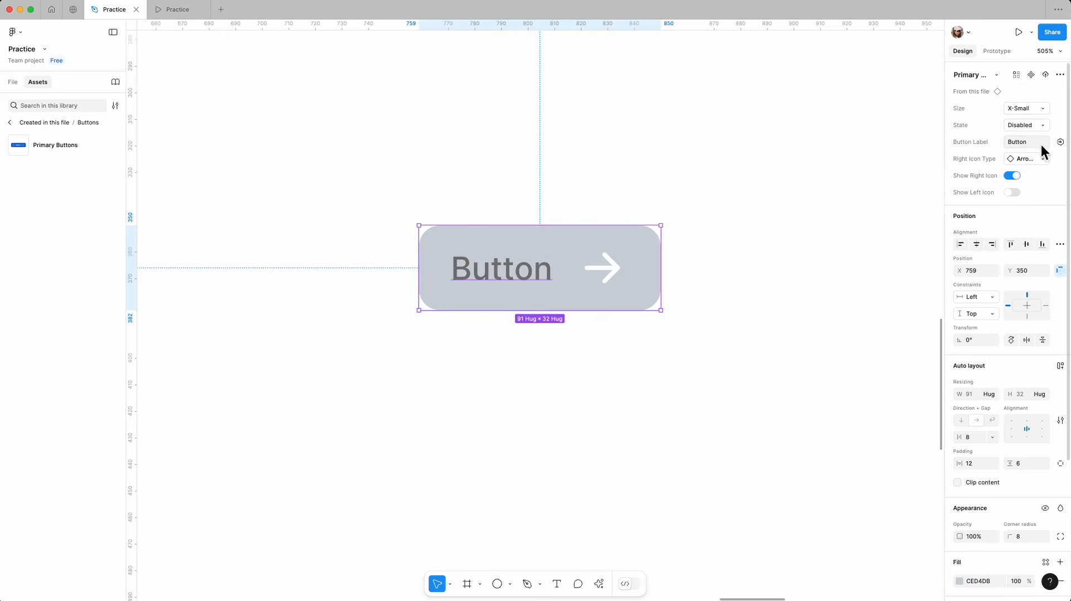
Return the button instance to the Default state, try its icon toggles, and hide both the right and left icons
click(1013, 176)
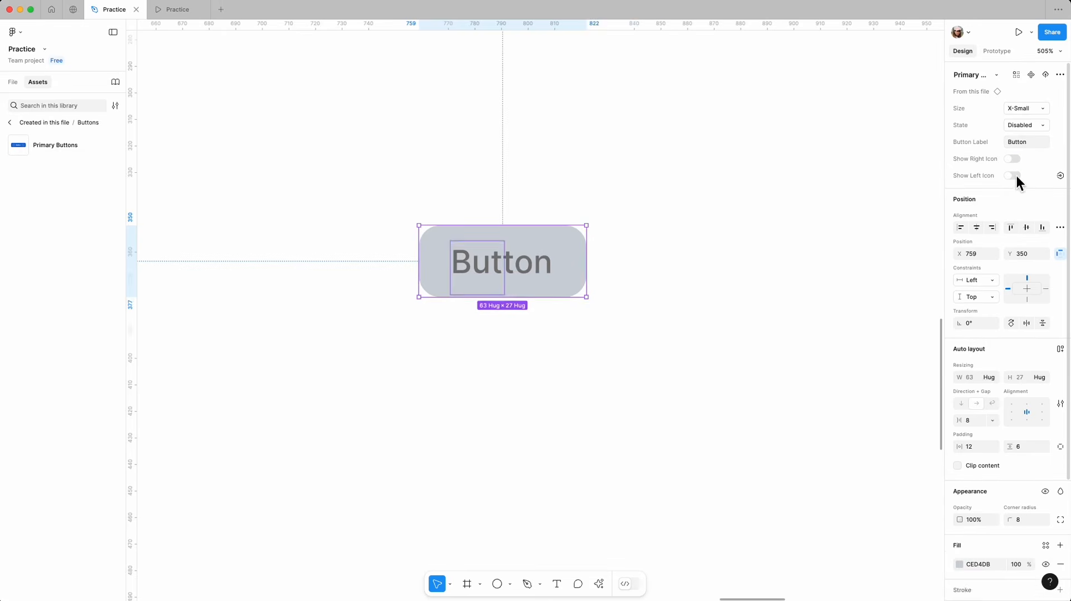
click(1013, 160)
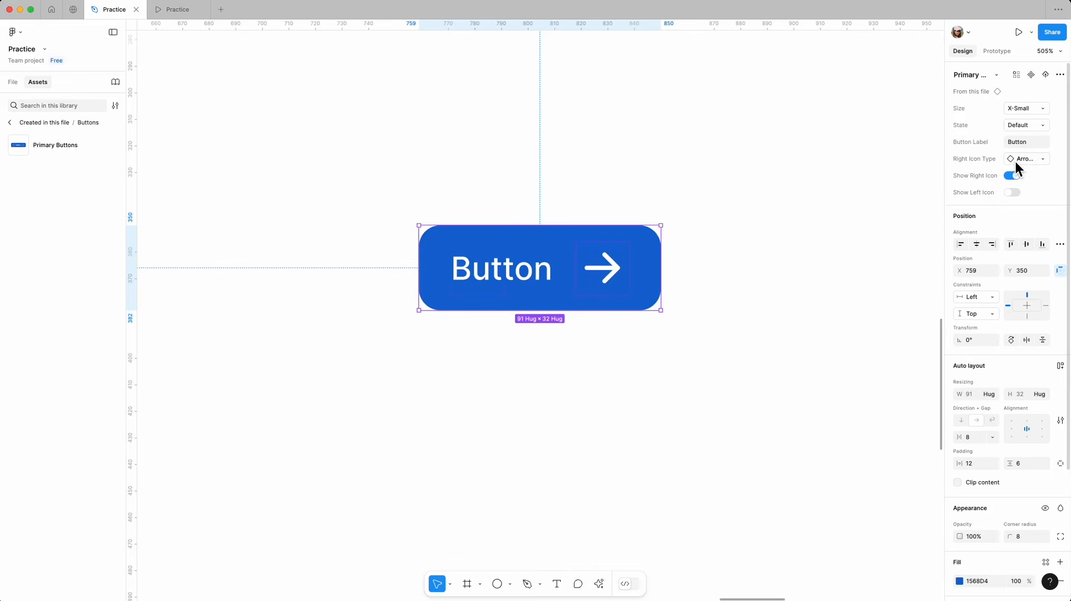
click(1013, 192)
click(1012, 191)
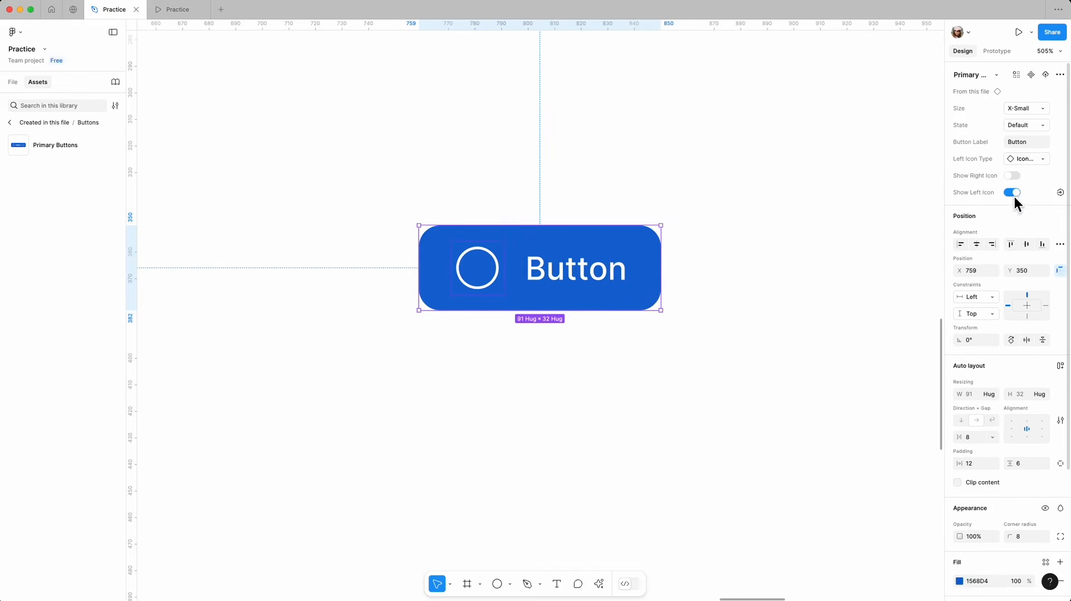
click(1014, 192)
click(805, 273)
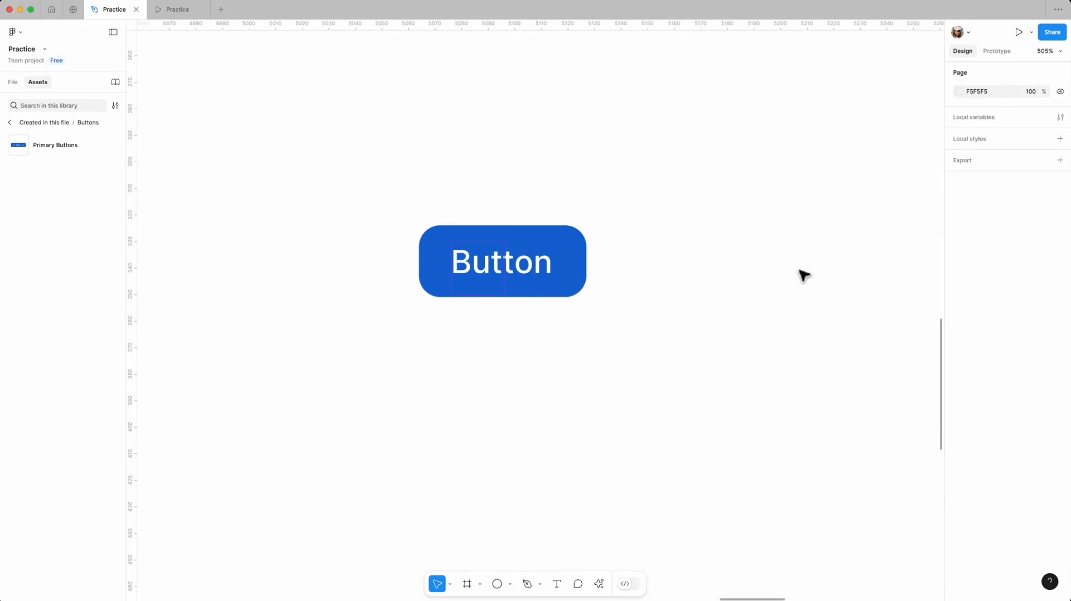